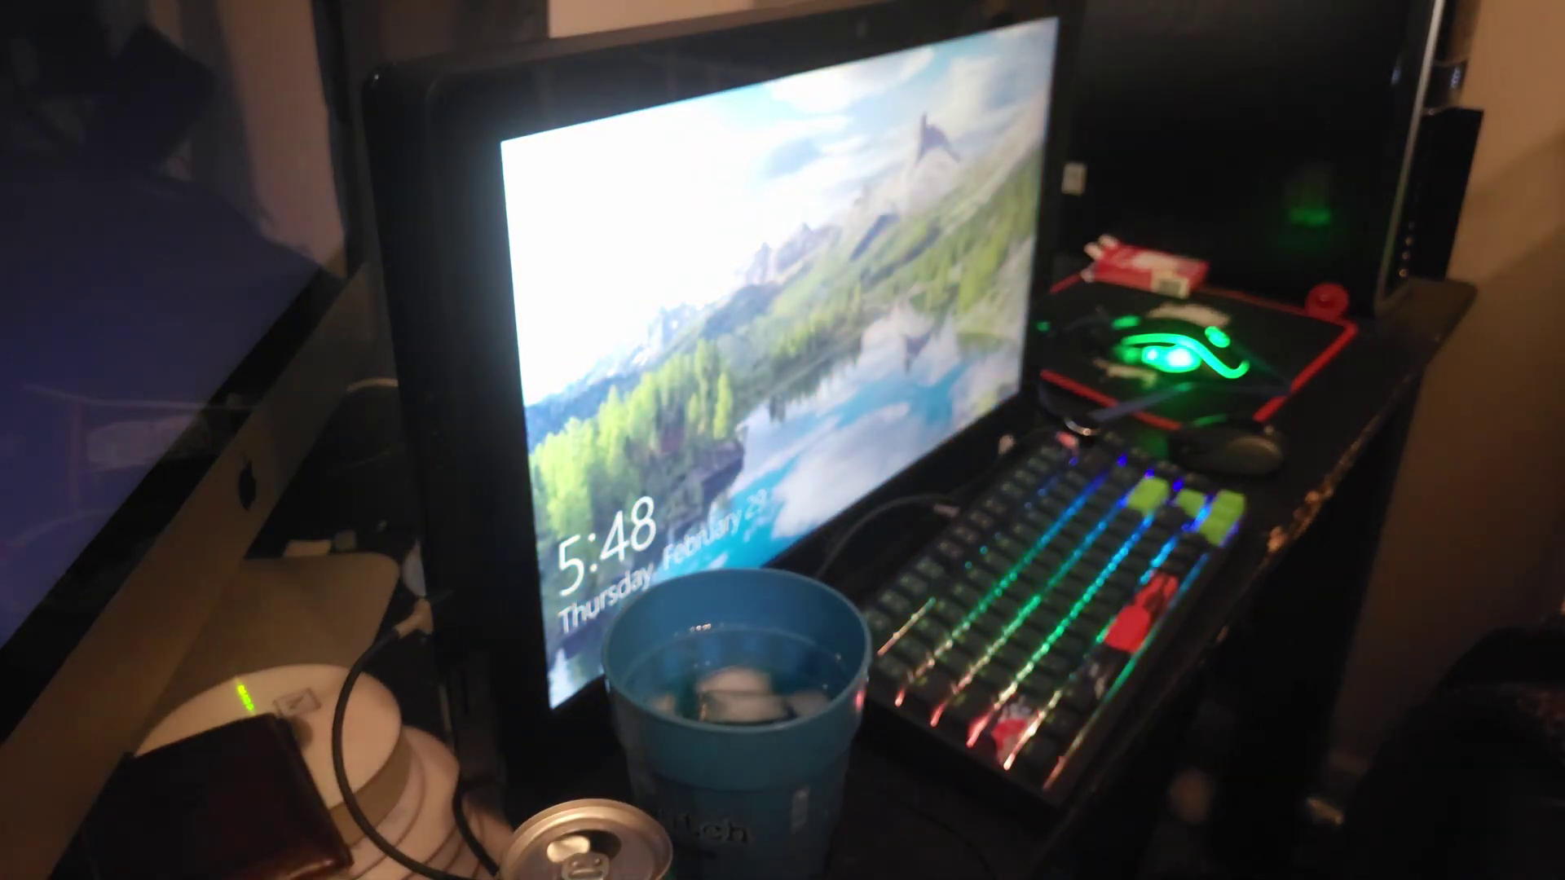
Step: Dismiss the lock screen and sign in to Windows with the password
key(Return)
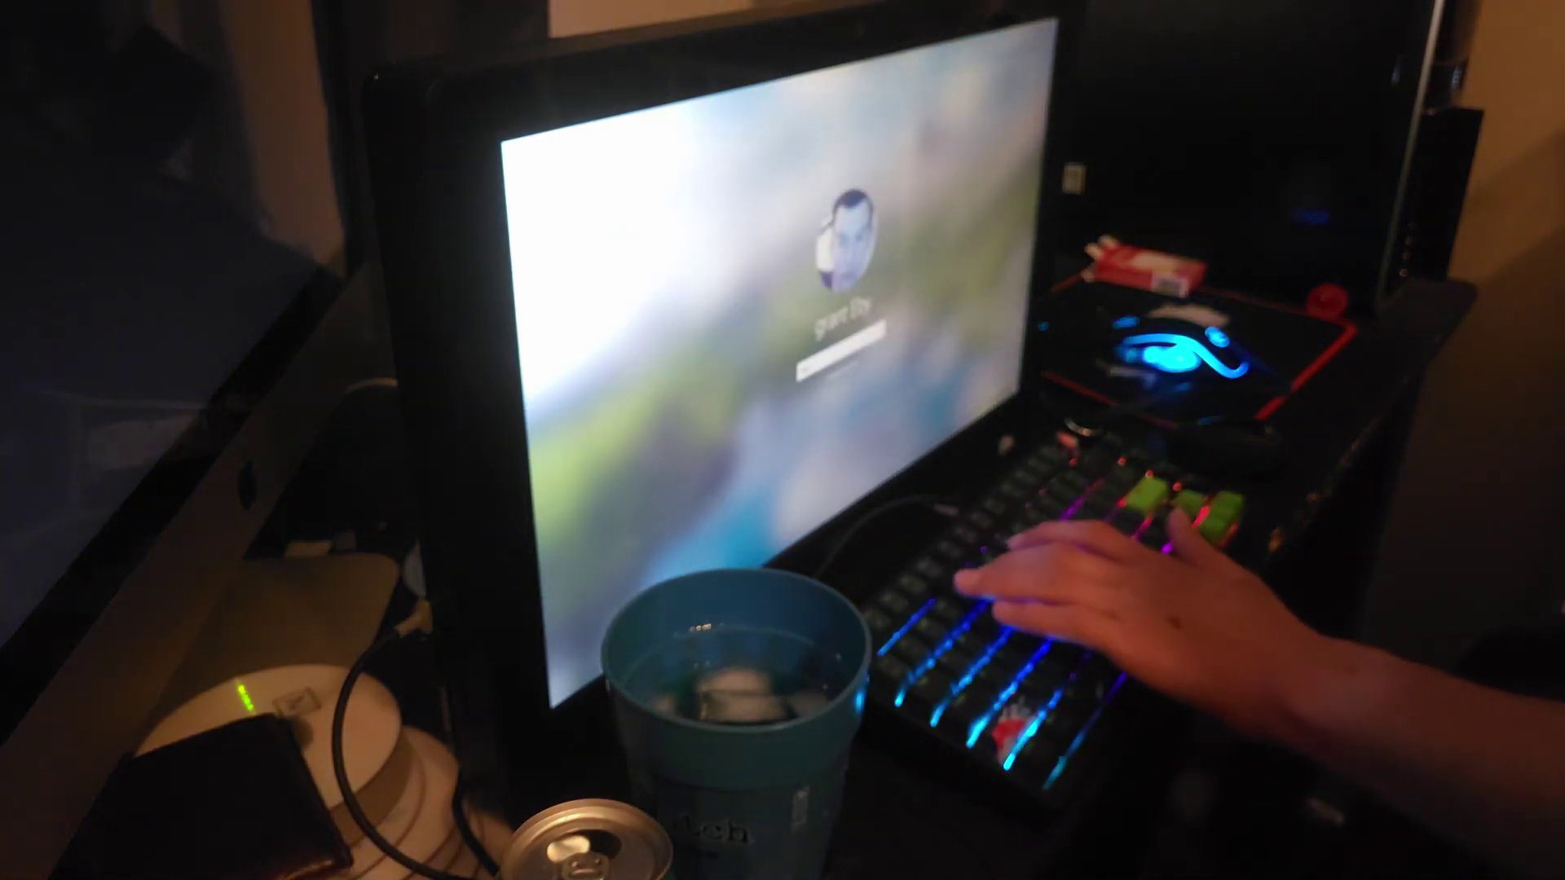
key(Return)
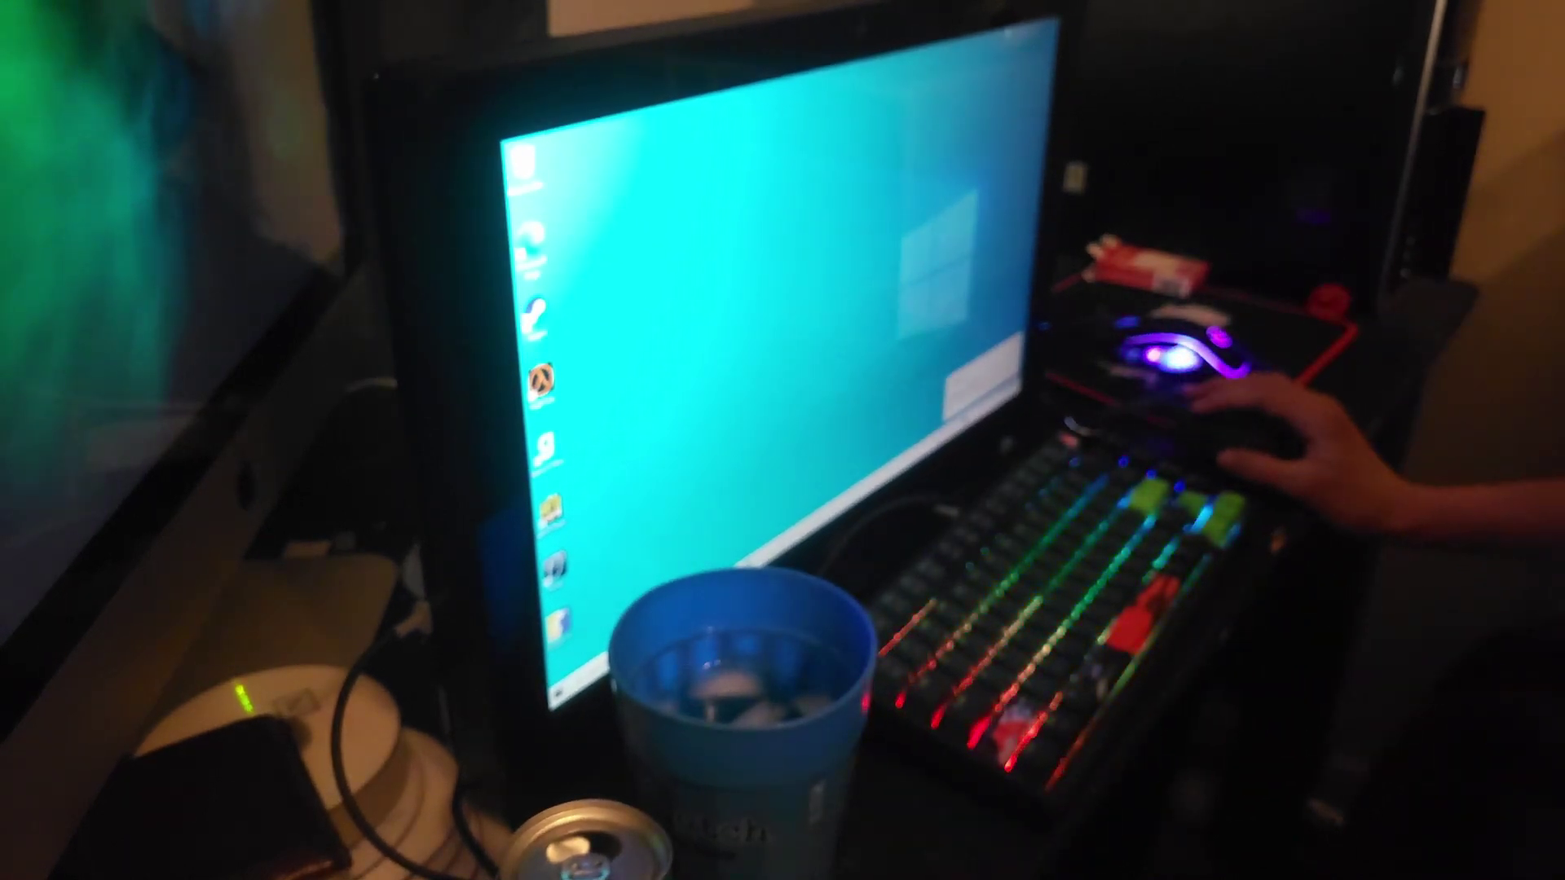
Step: Launch Steam, then OBS Studio, from the Start menu search
key(super)
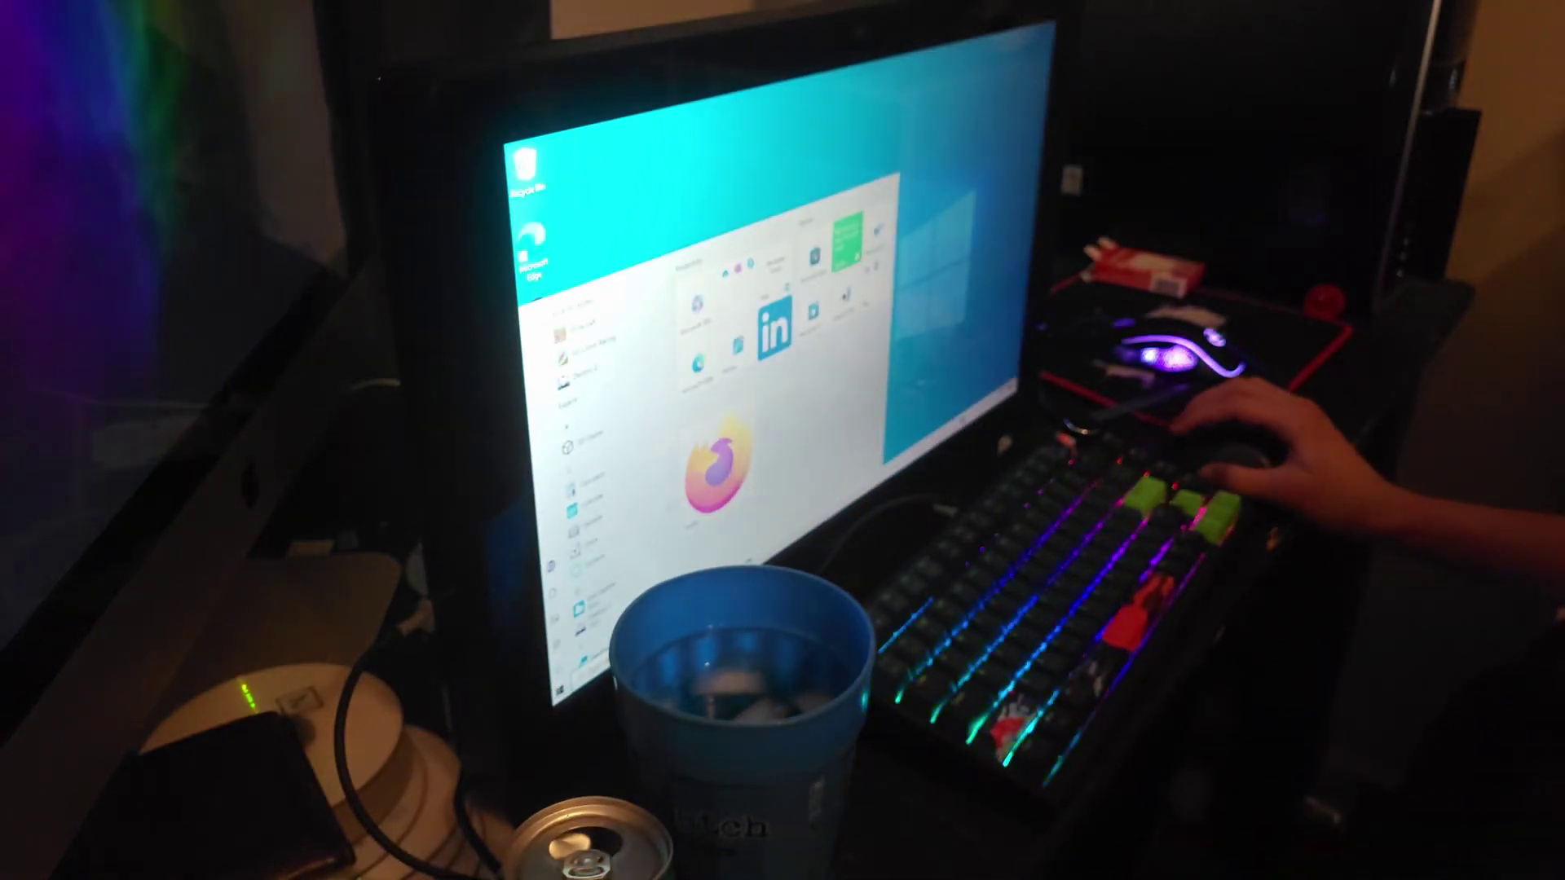
scroll(575, 489, down, 3)
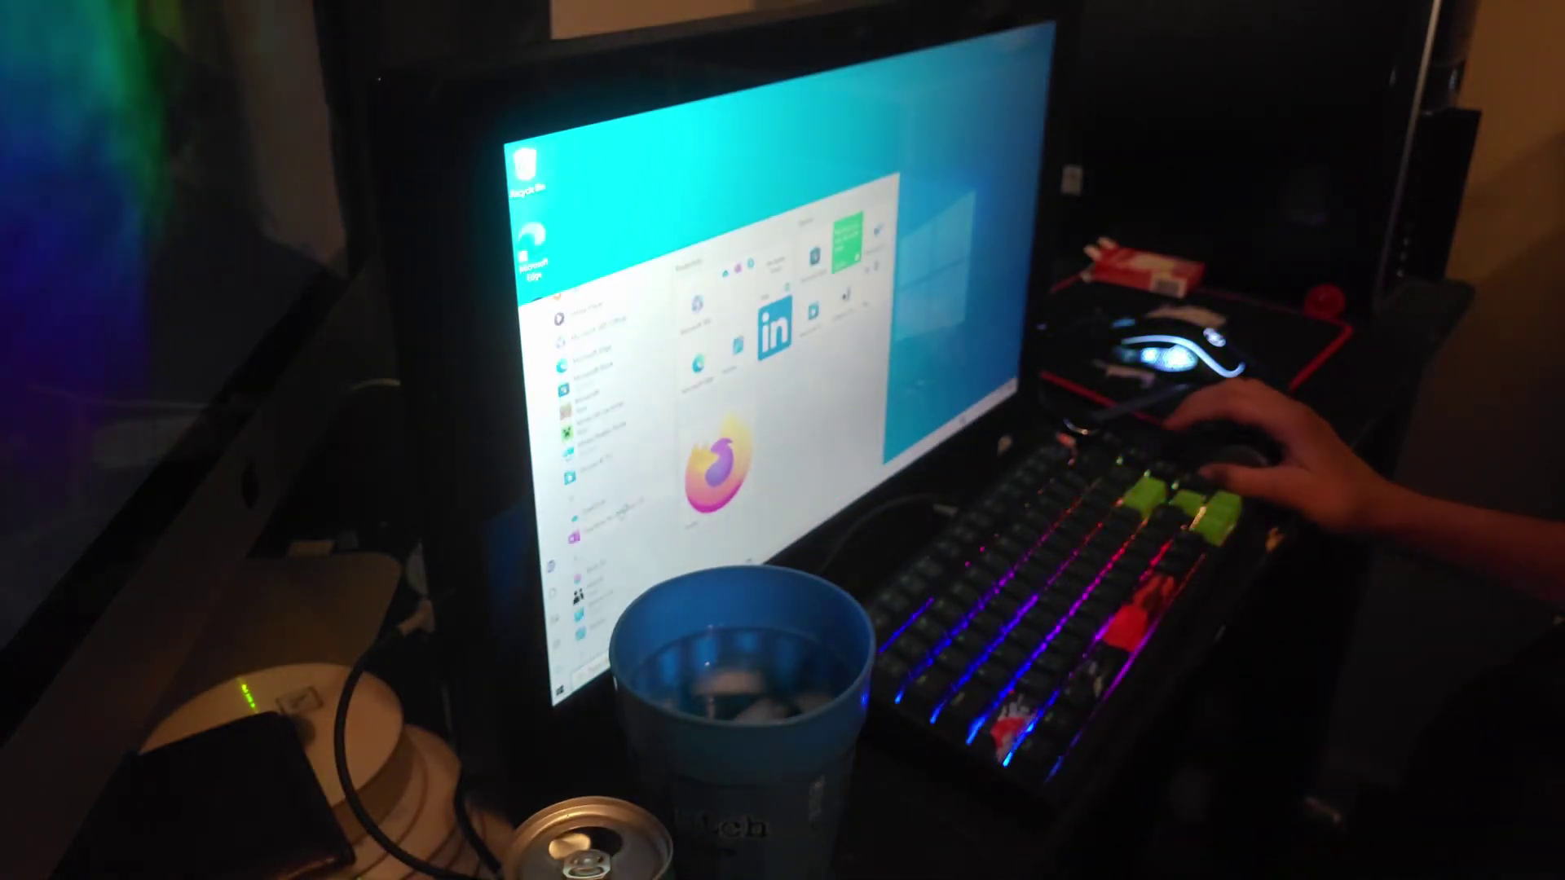
scroll(581, 489, down, 3)
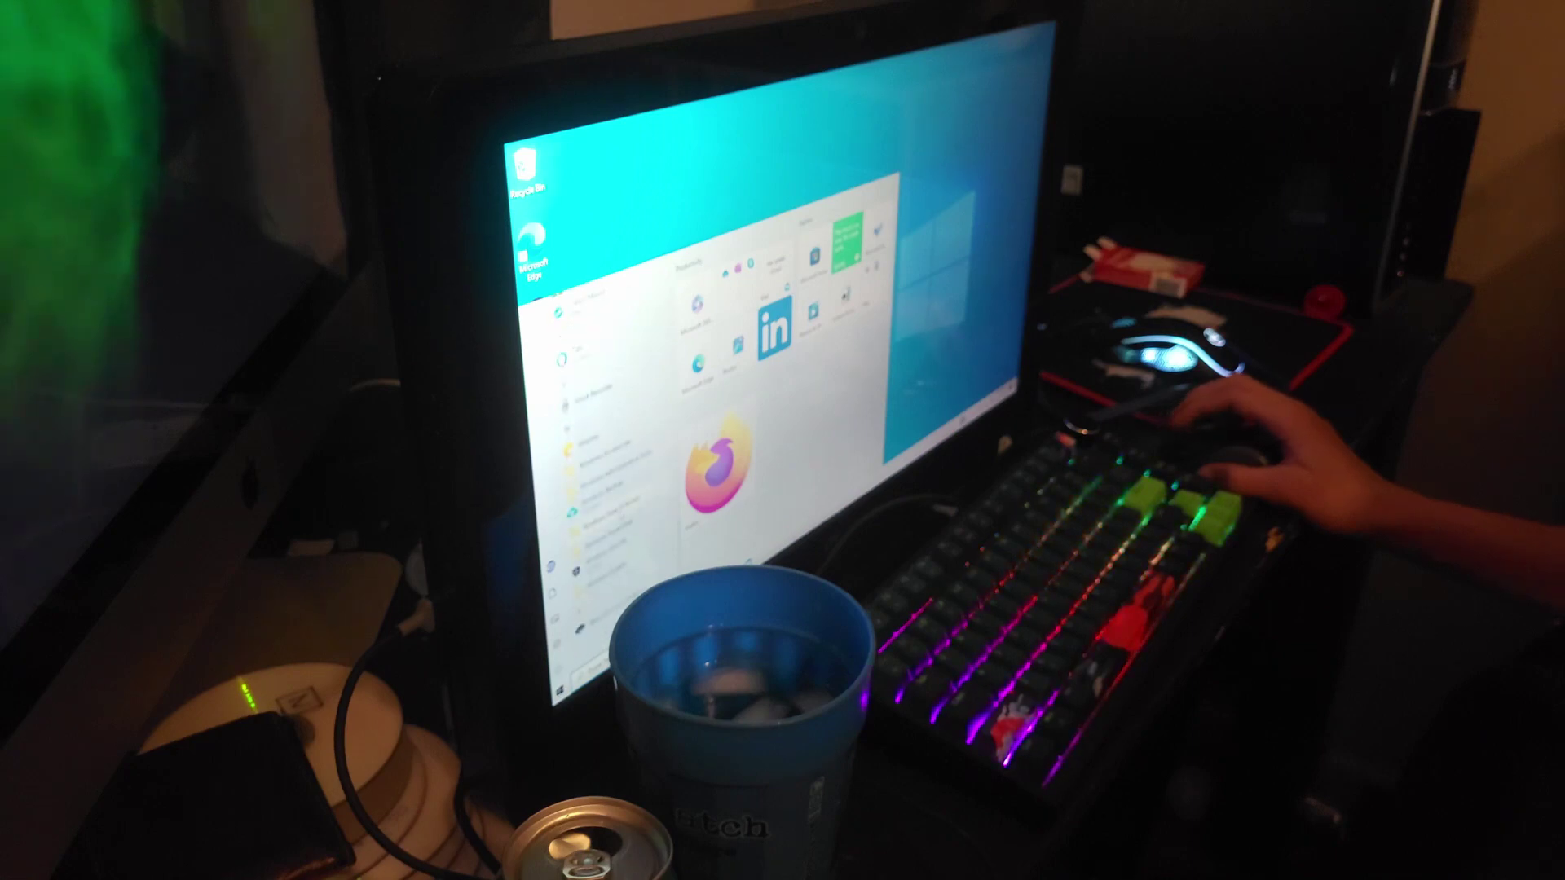
key(super)
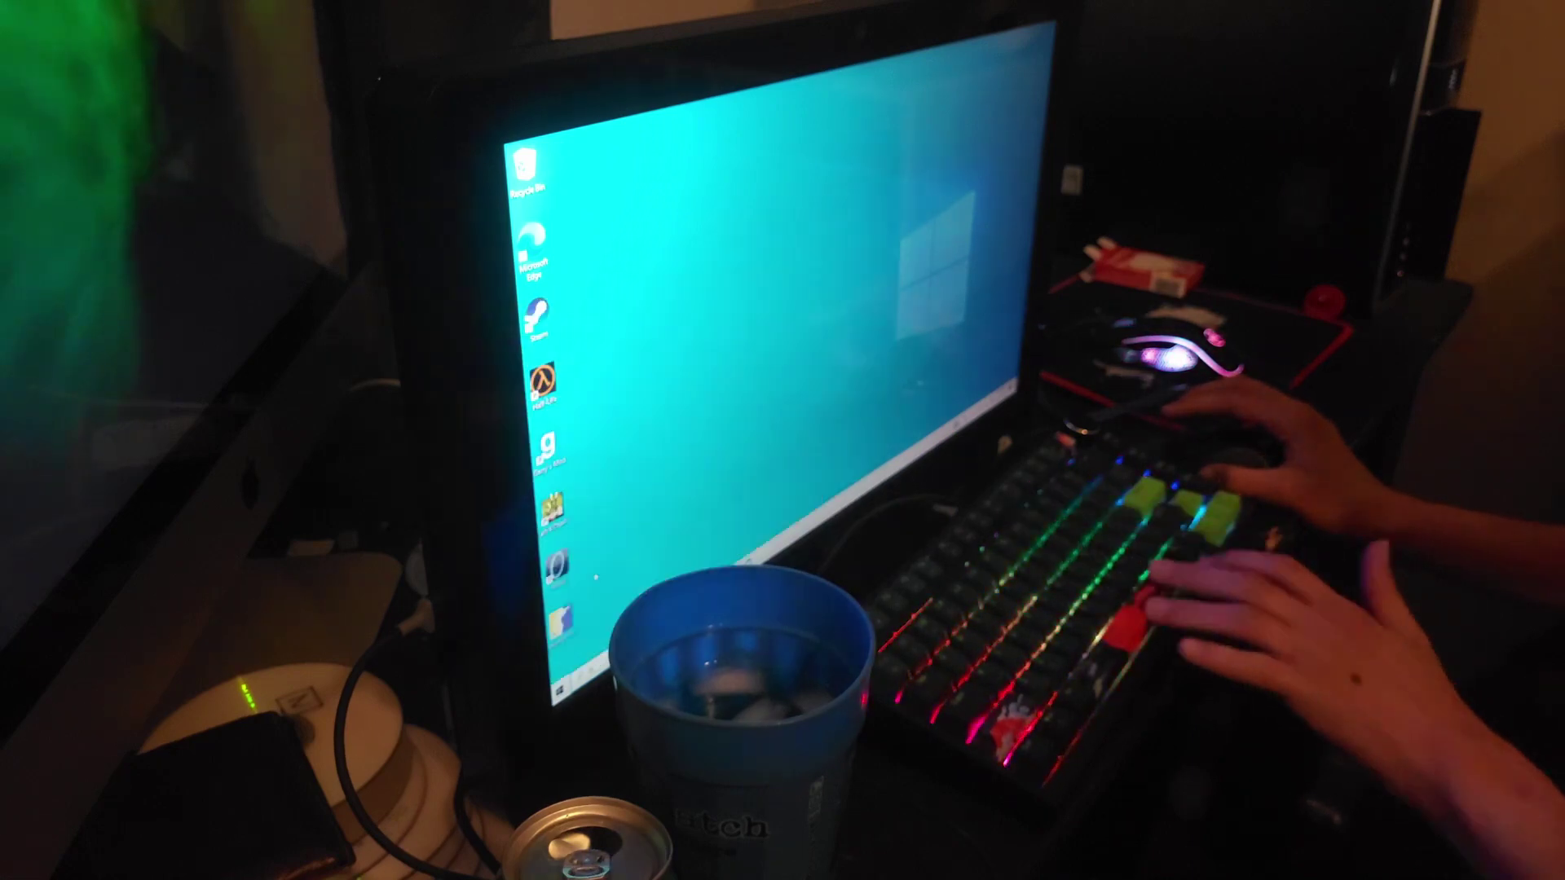
key(super)
text(steam)
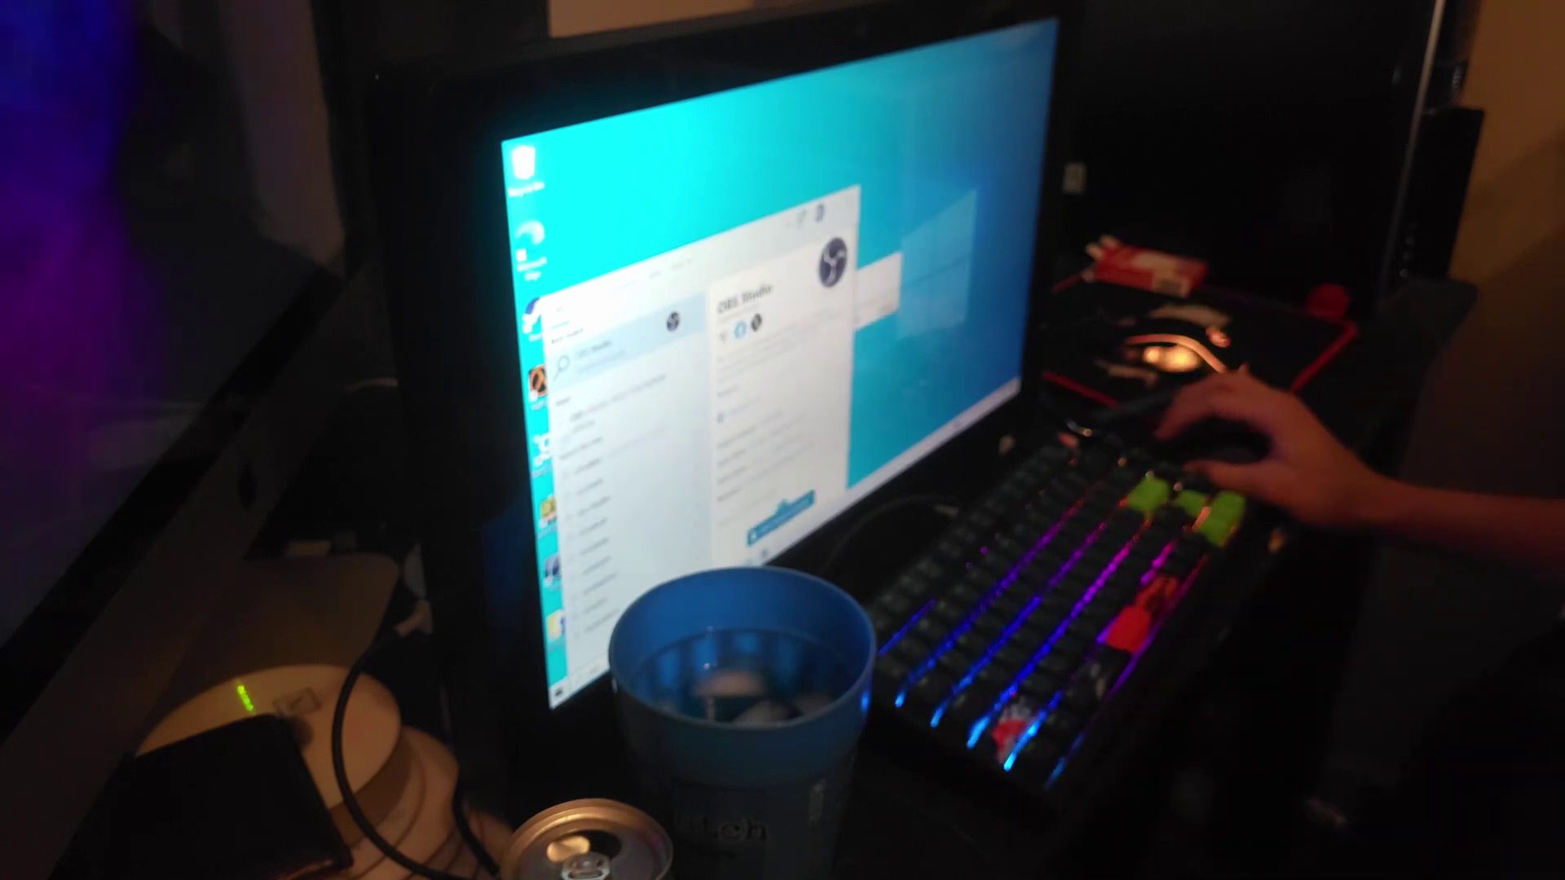
click(652, 367)
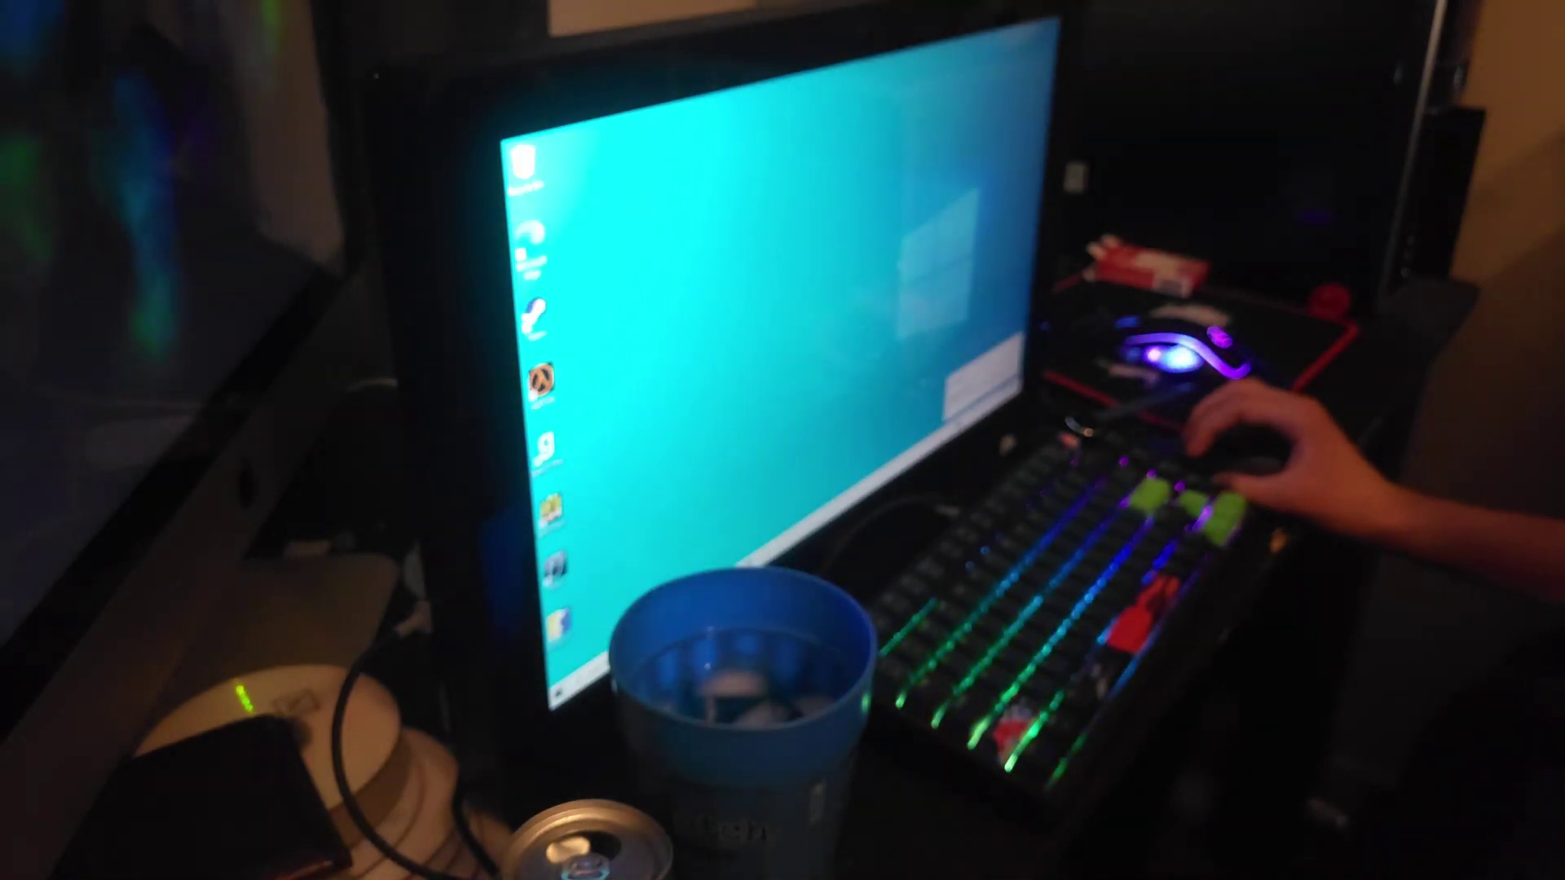
key(super)
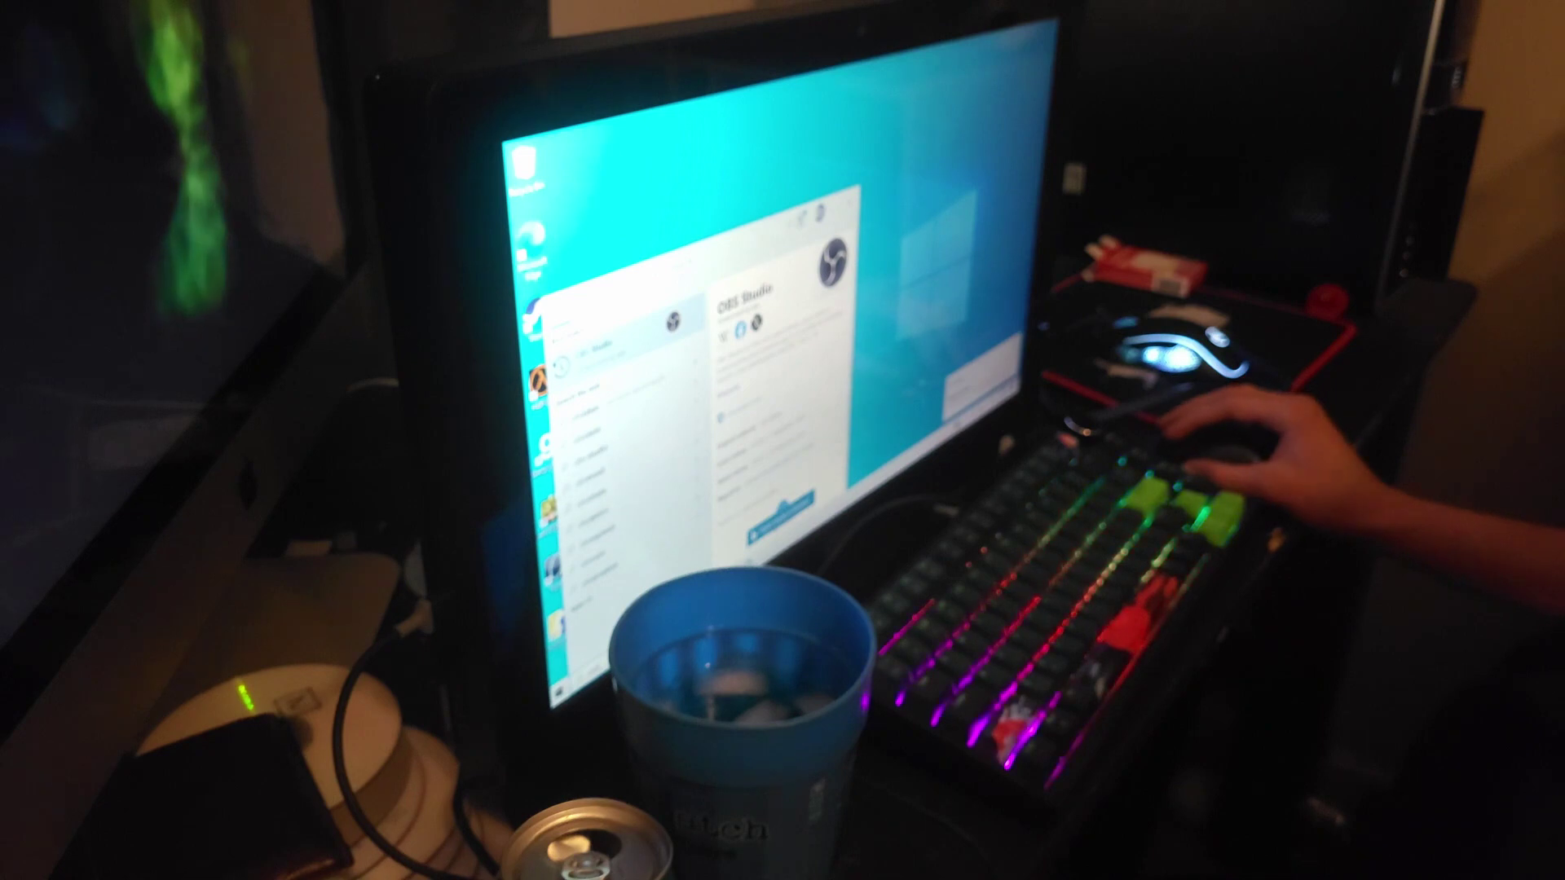
key(Return)
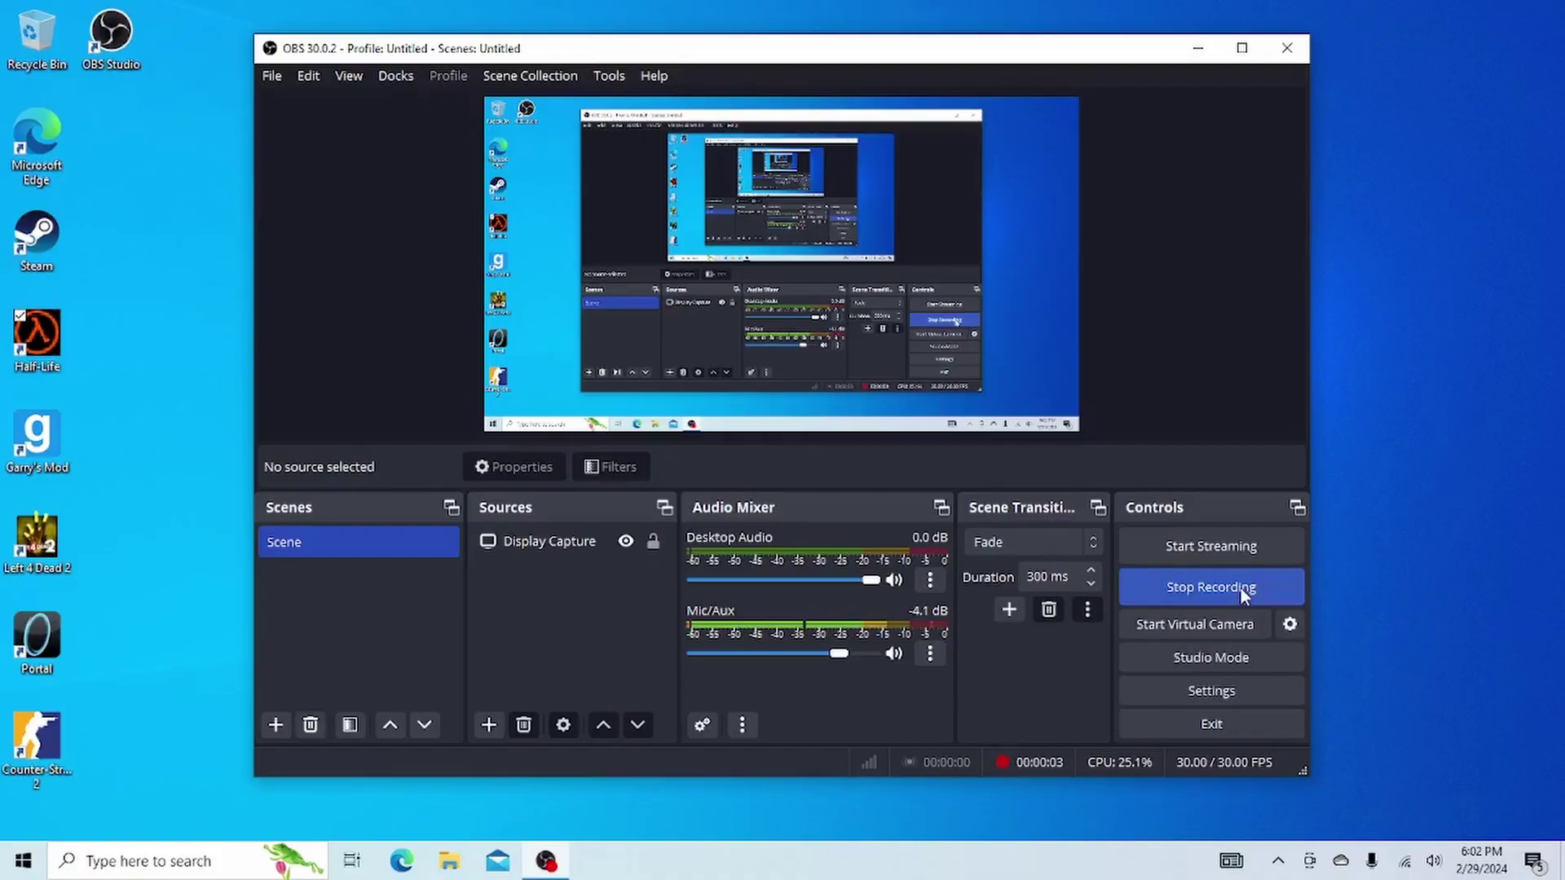
Step: Minimize OBS and open the Settings app by searching 'settings' in the taskbar
click(1199, 46)
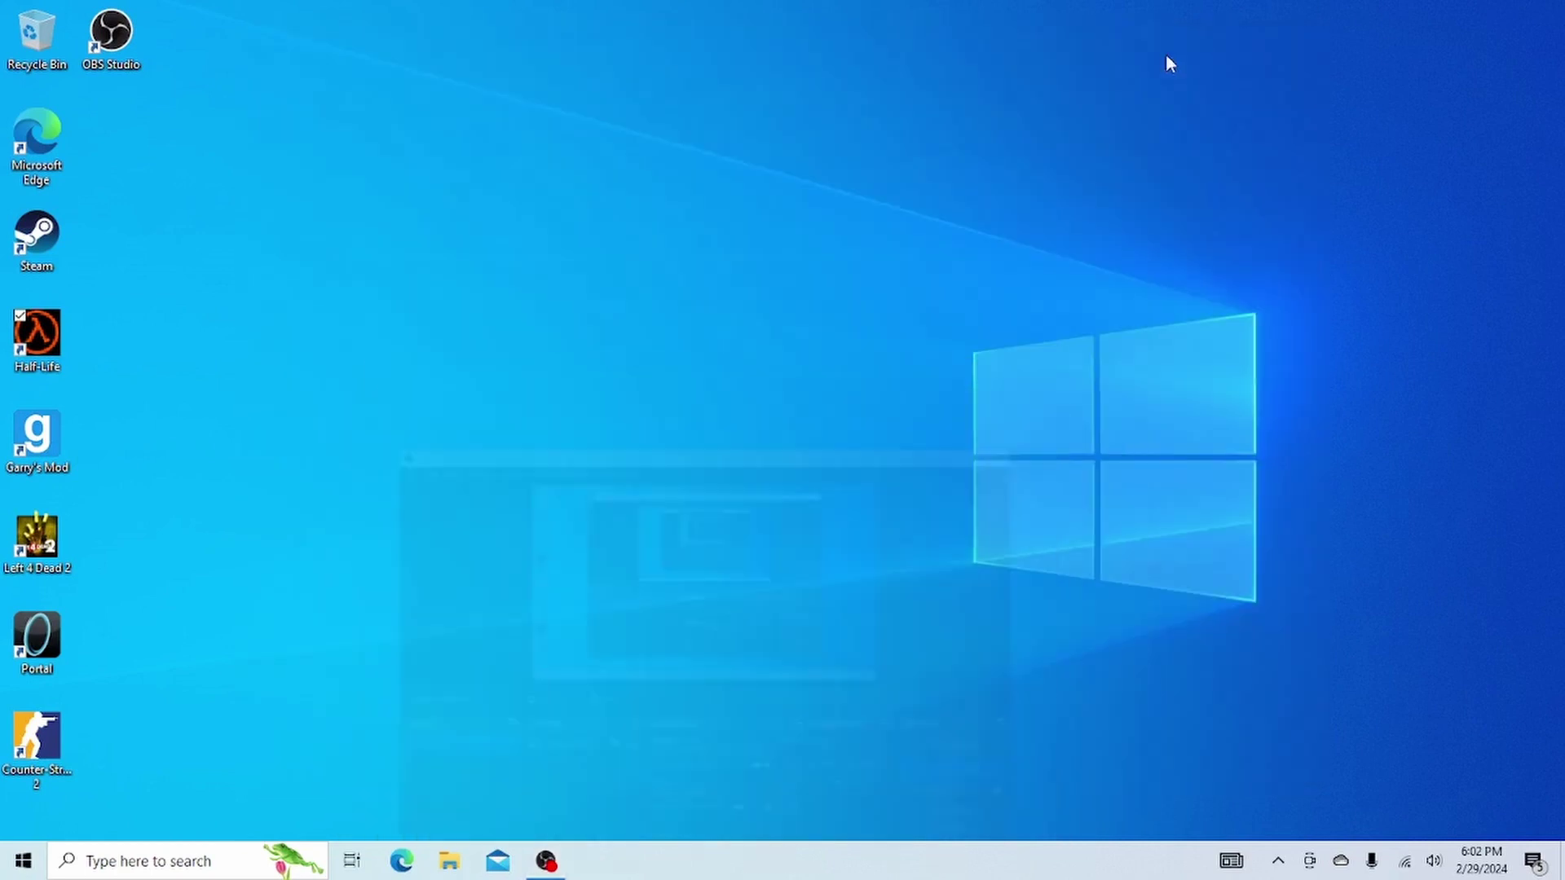
click(109, 850)
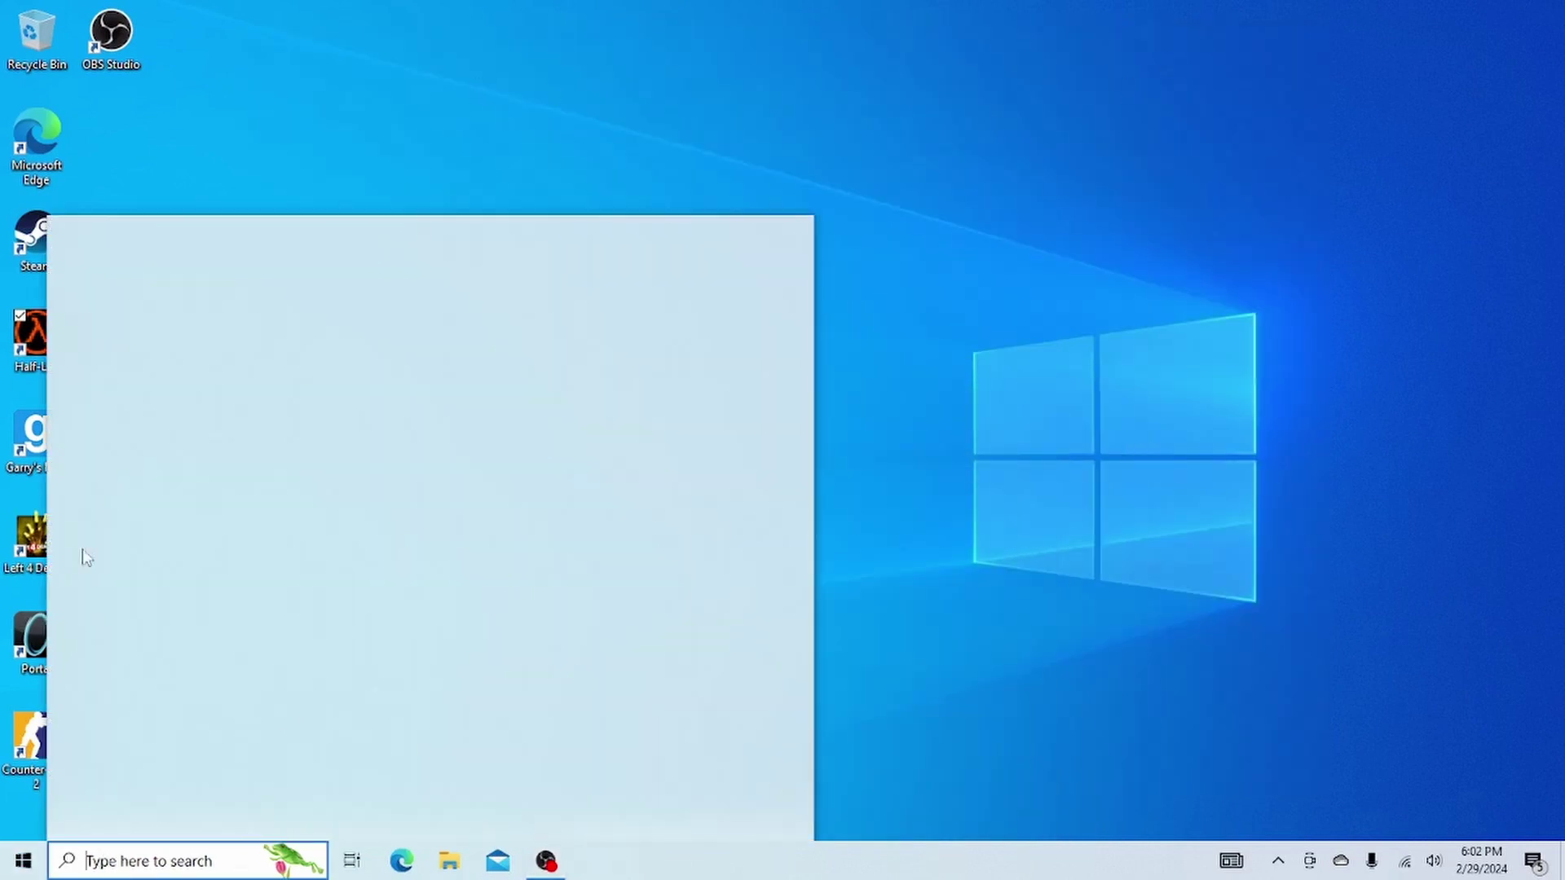
text(s)
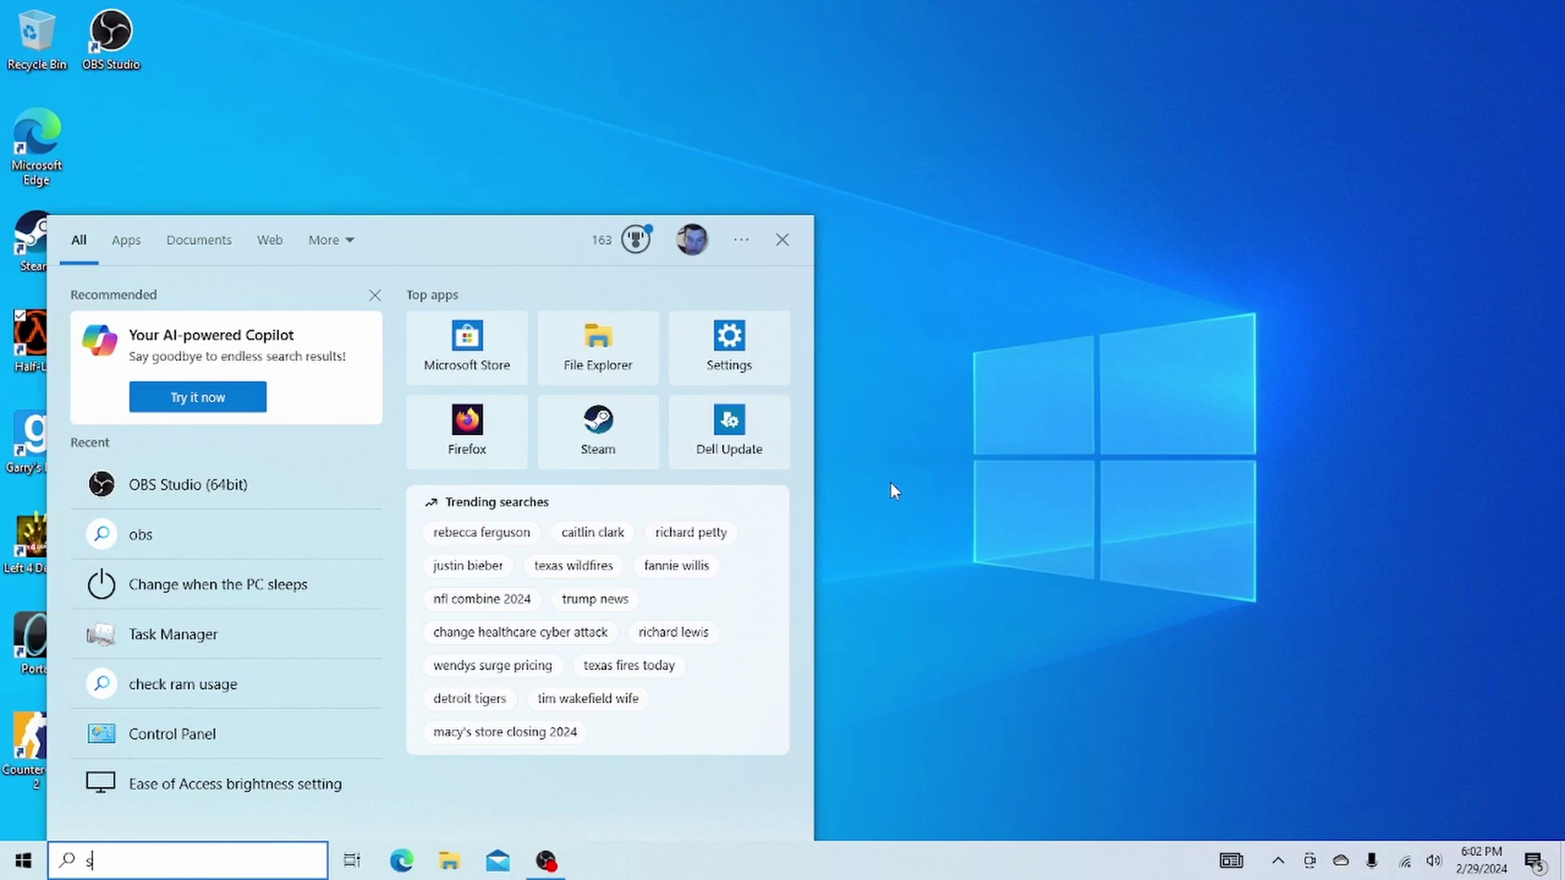
text(ettings)
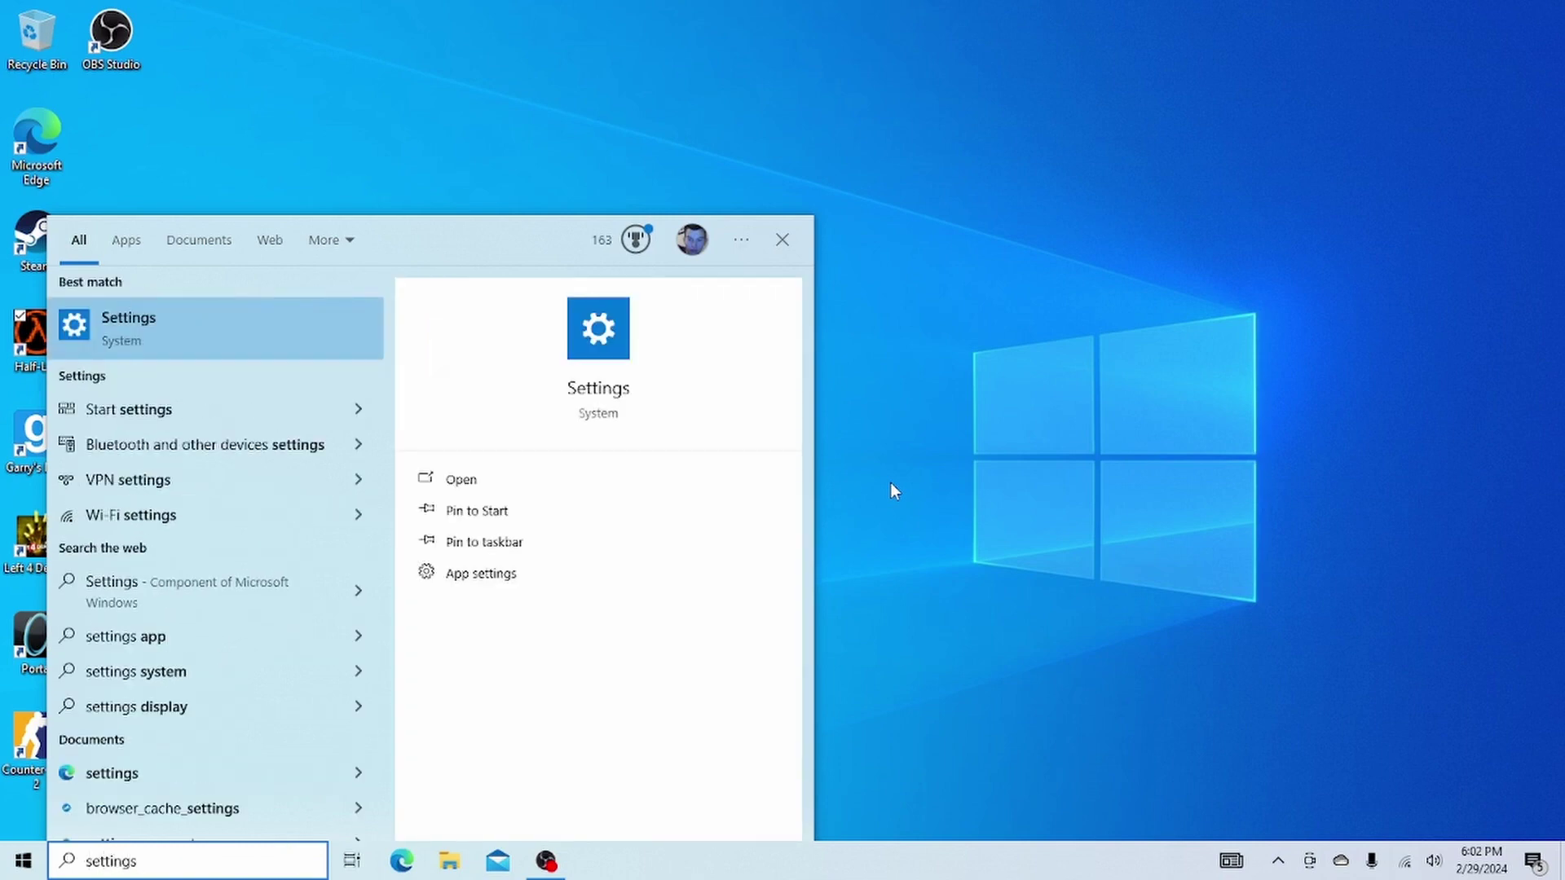
key(Return)
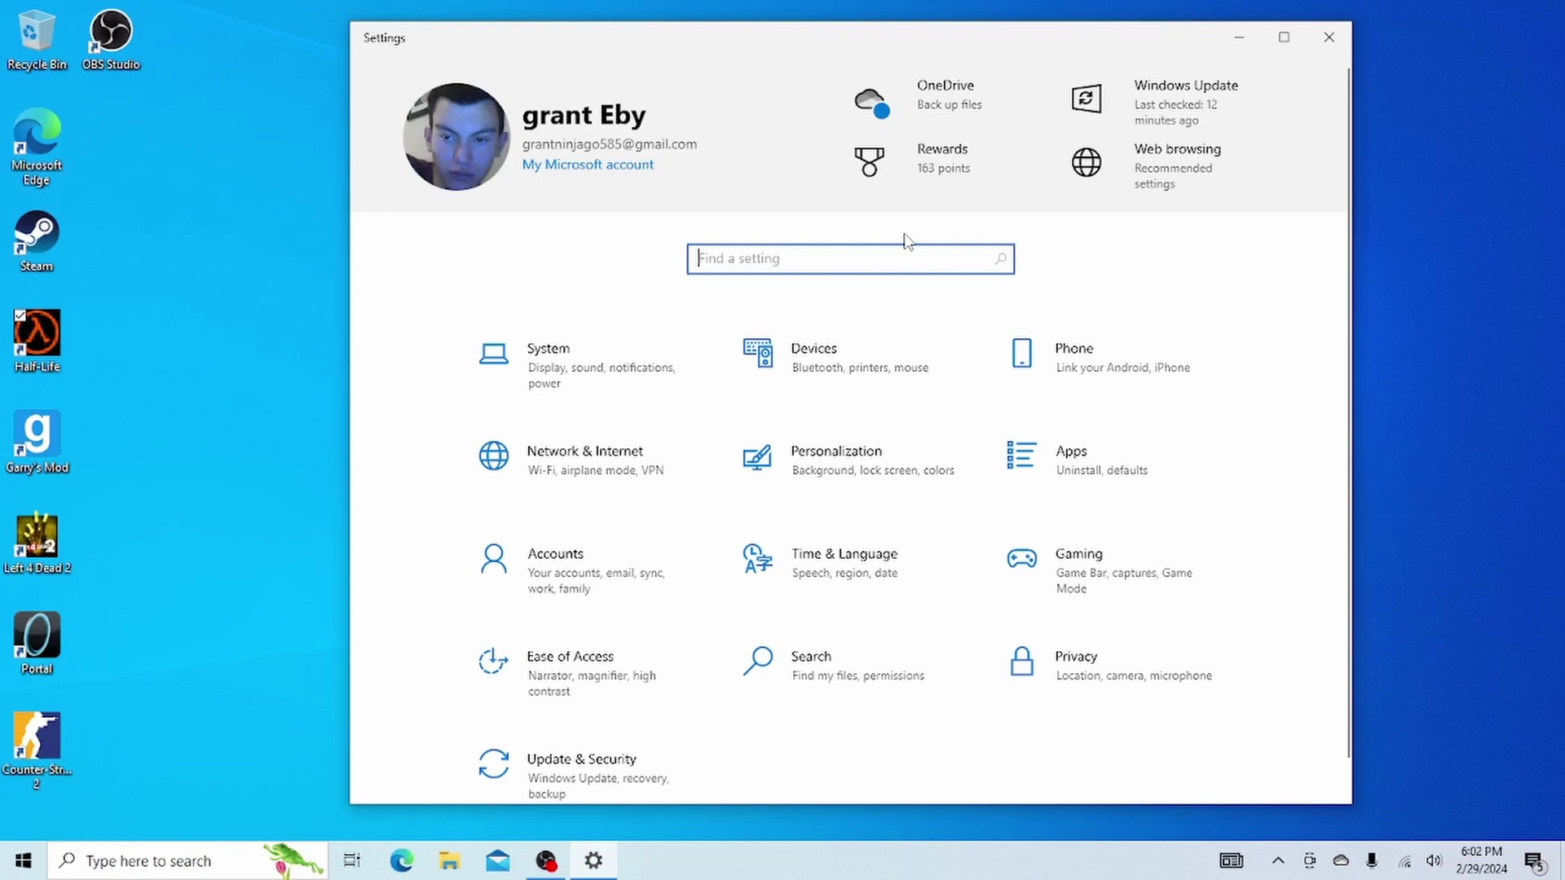
text(about)
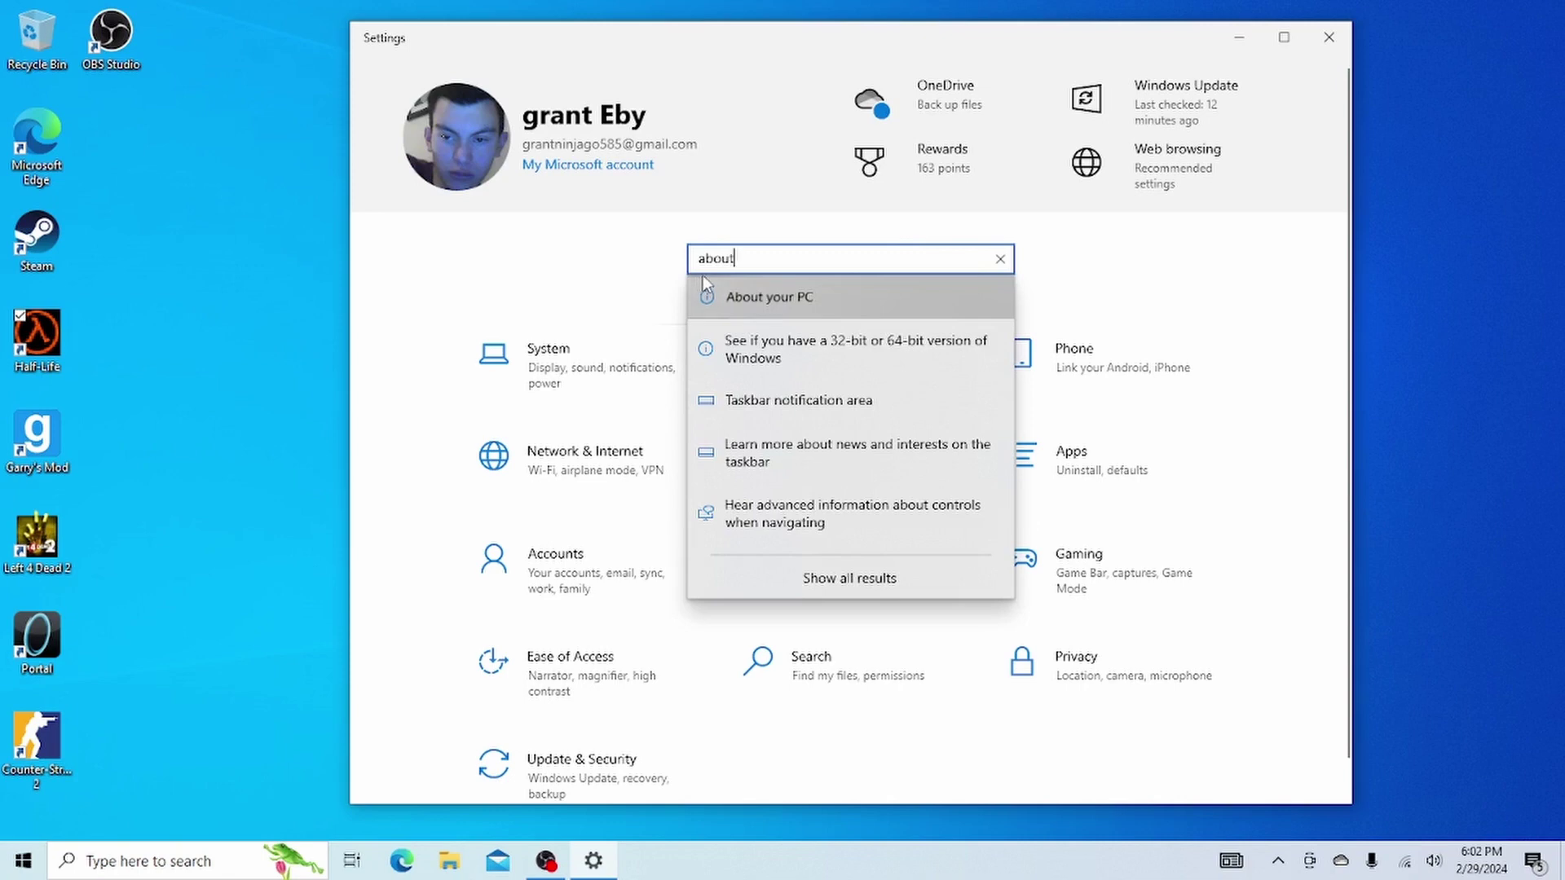
Step: View About your PC (Pentium G2030T, 8 GB RAM), minimize Settings, and restore OBS
click(702, 288)
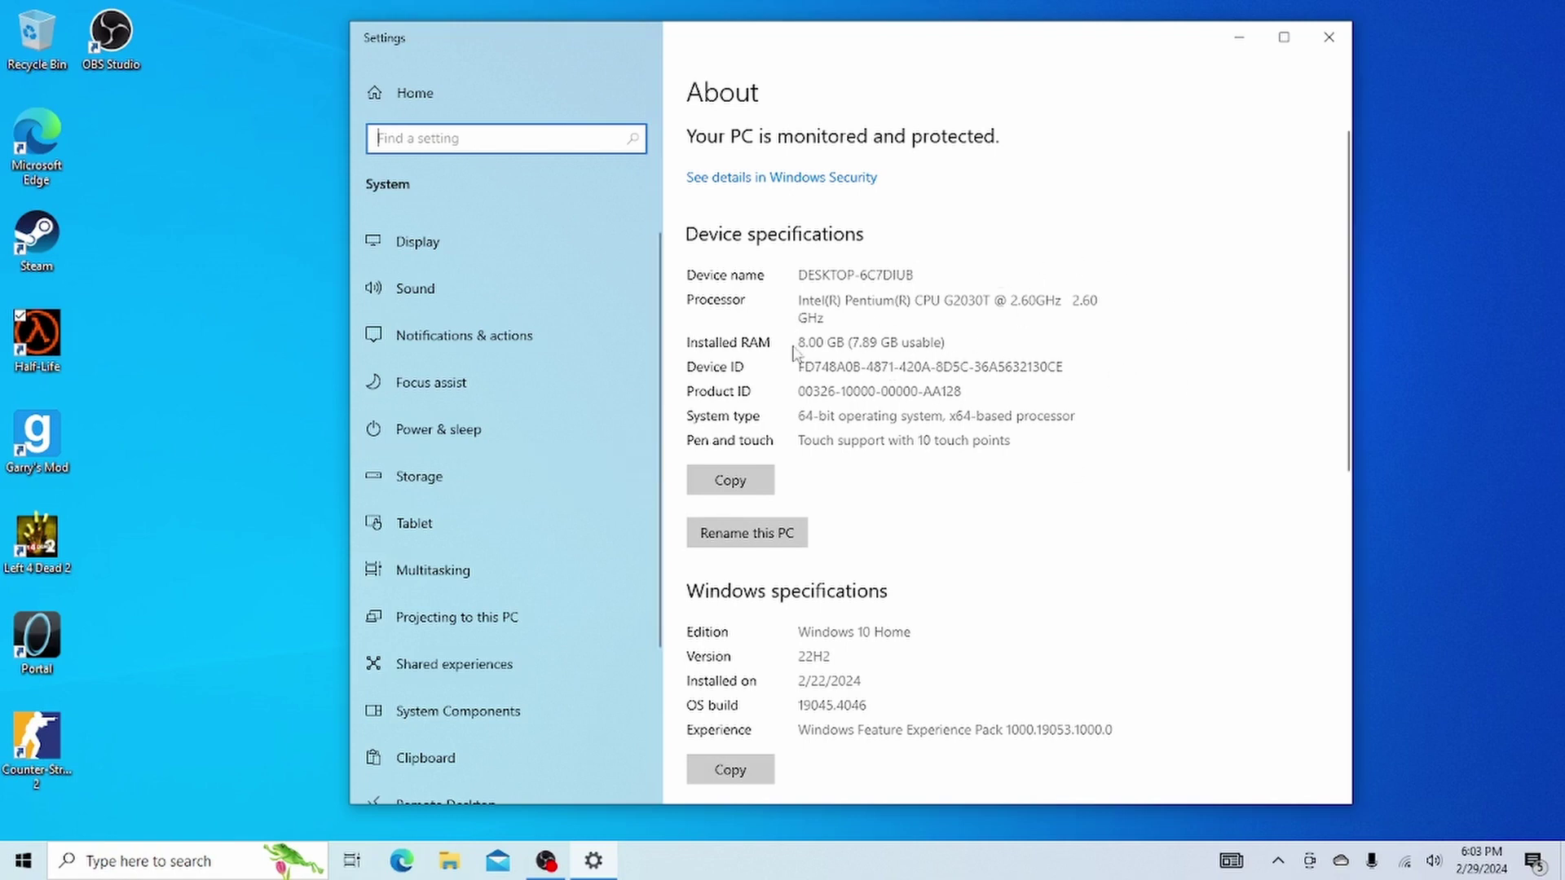
click(1238, 37)
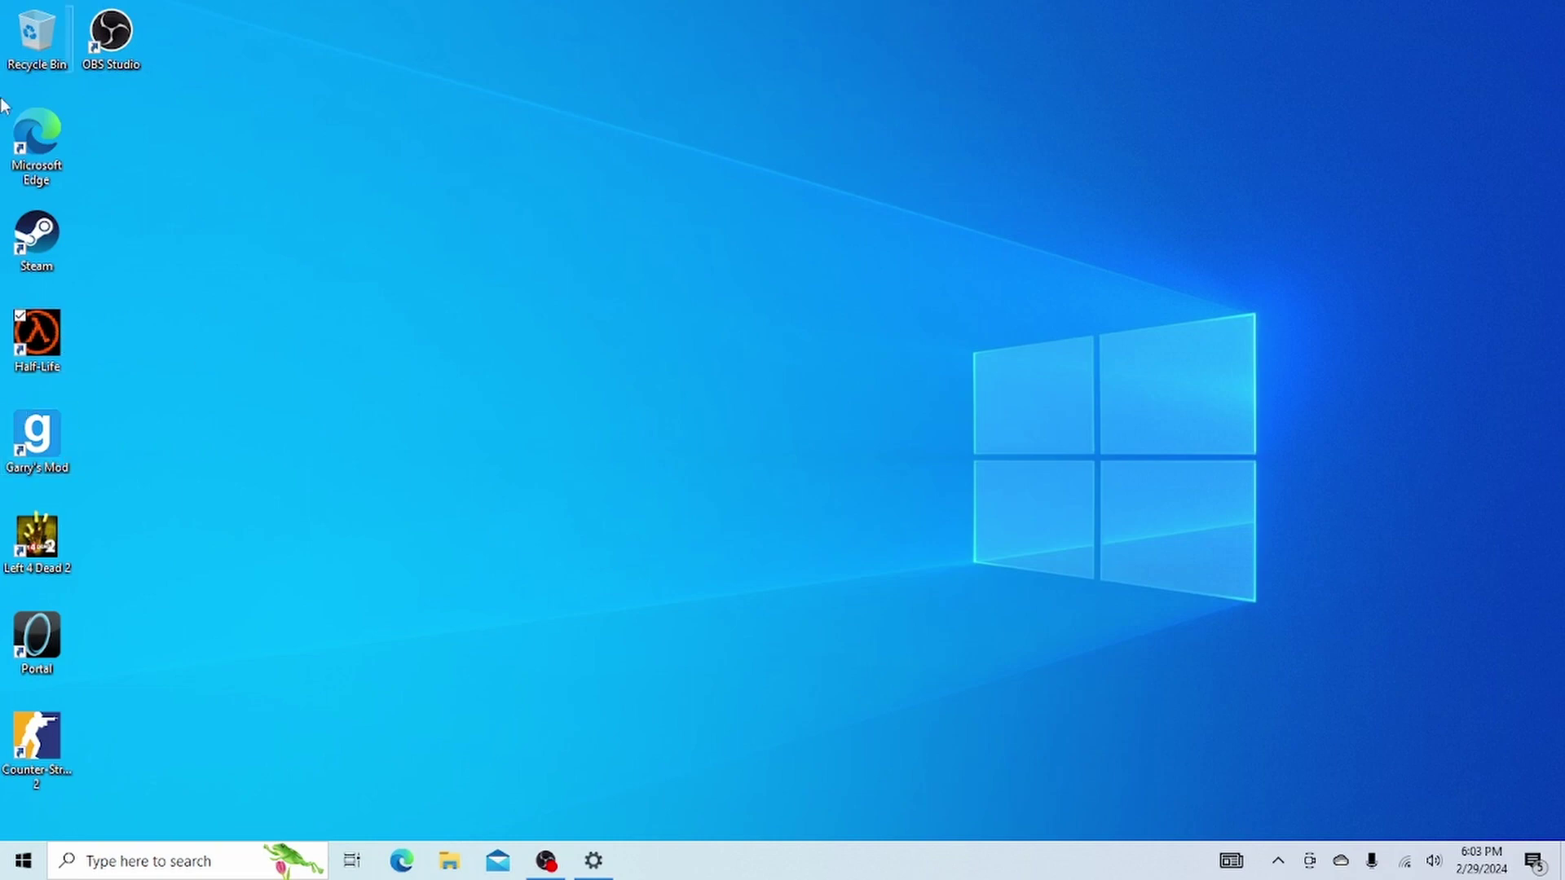
click(534, 866)
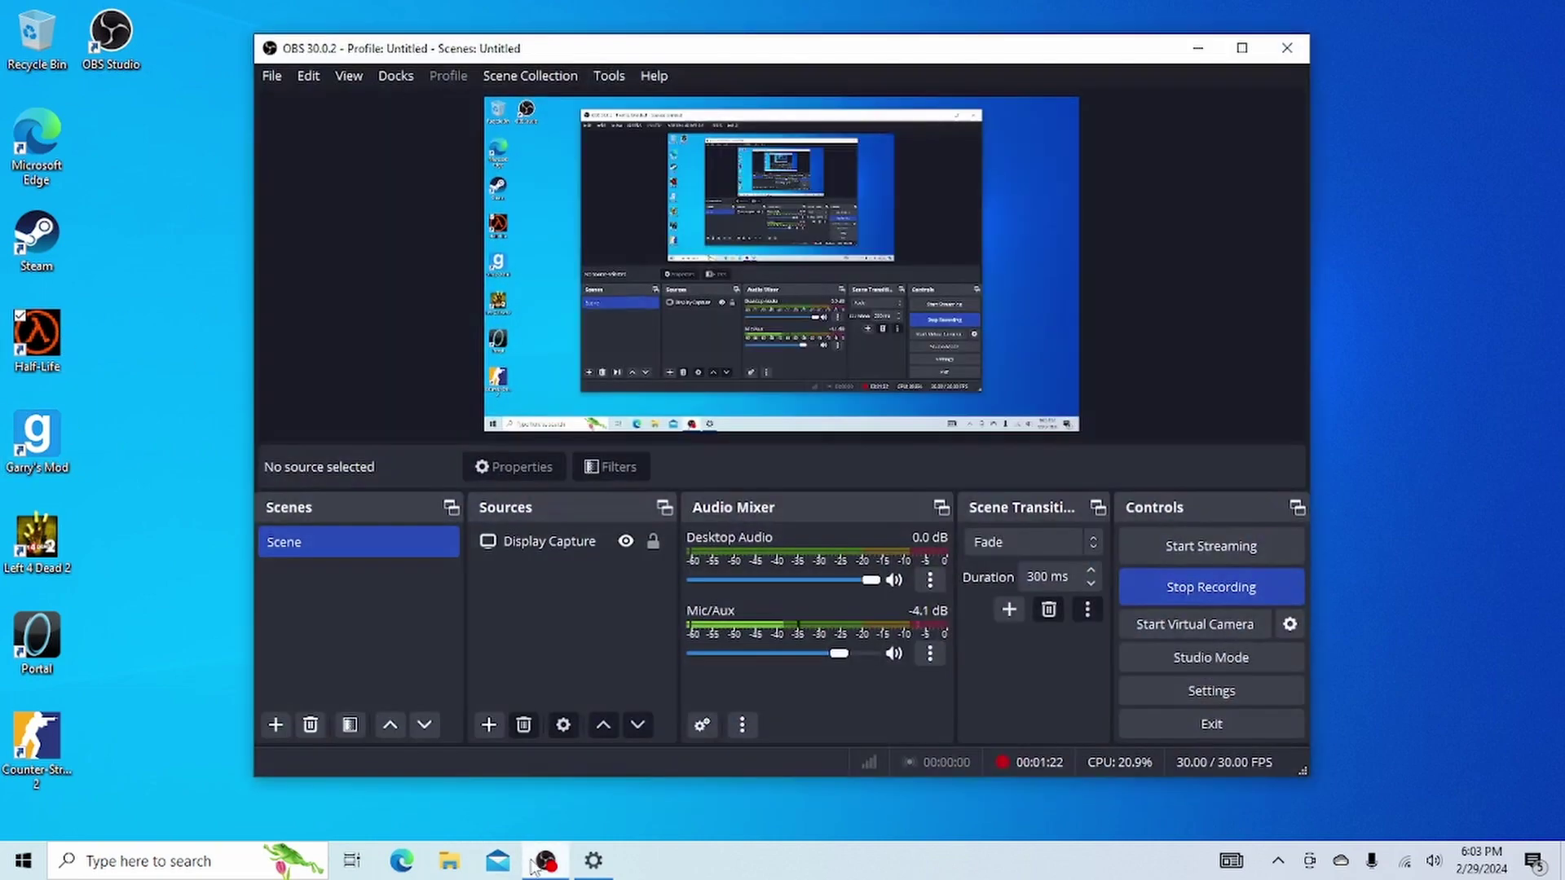
Step: Minimize OBS Studio again to return to the desktop
click(1198, 49)
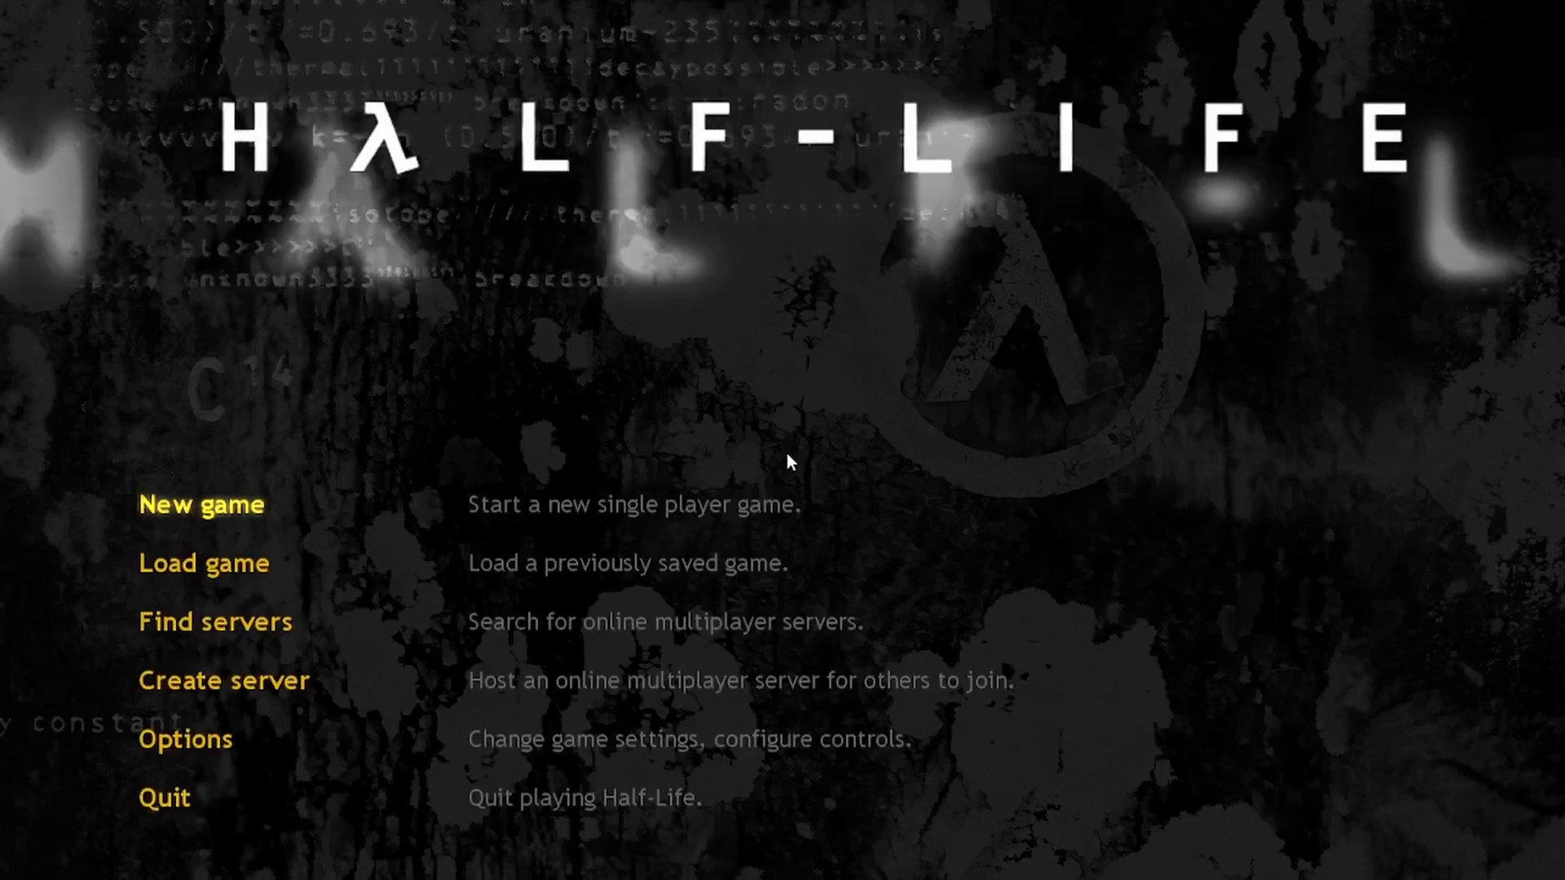
Step: Open the Load game list of Half-Life saves
click(196, 570)
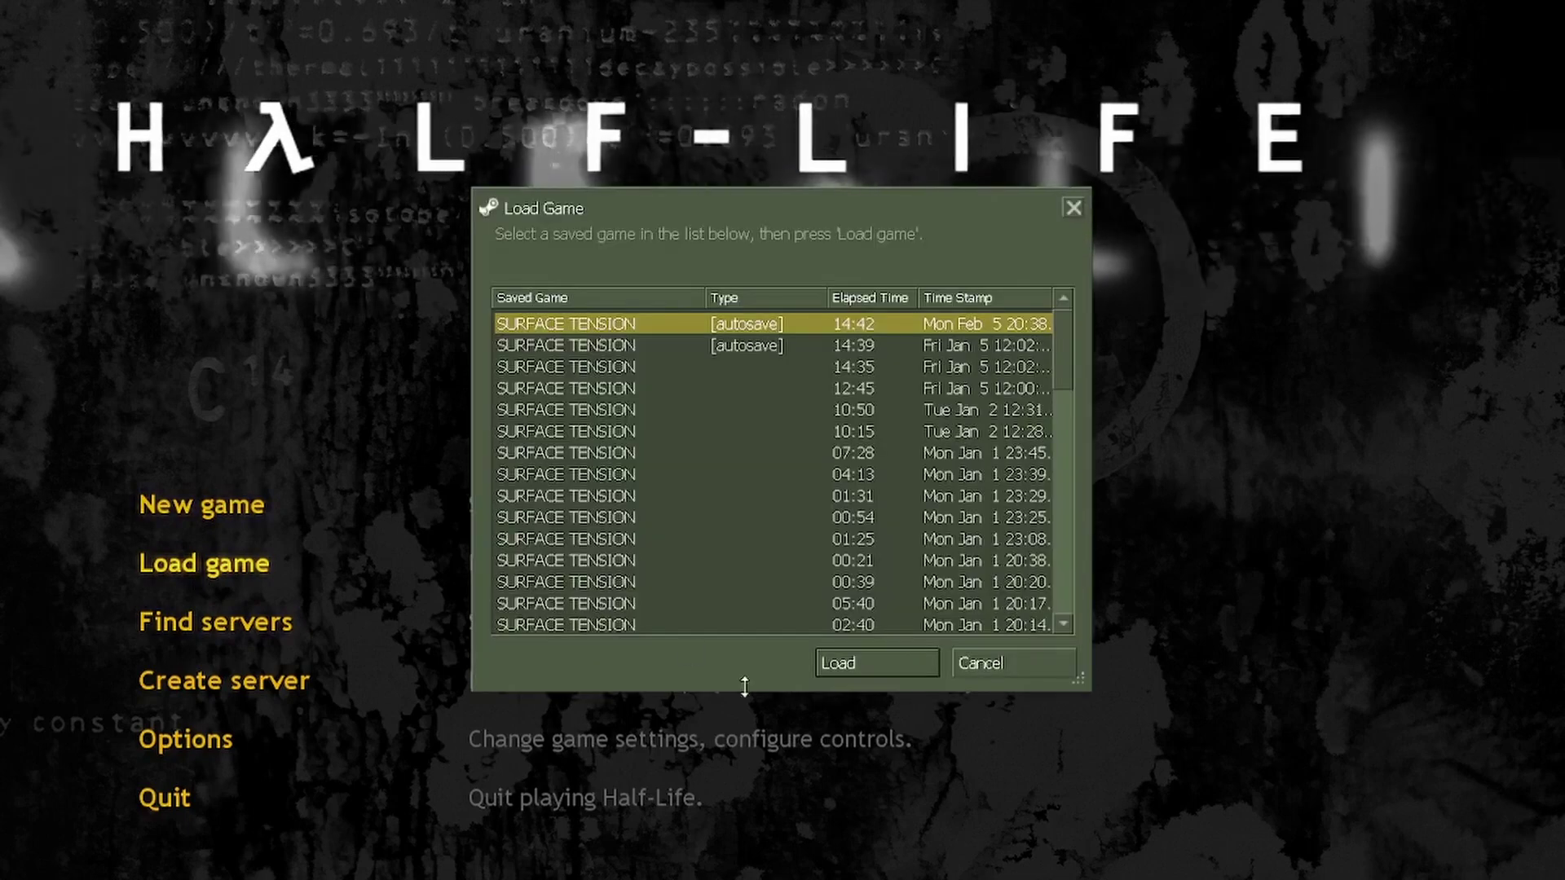
scroll(940, 494, down, 5)
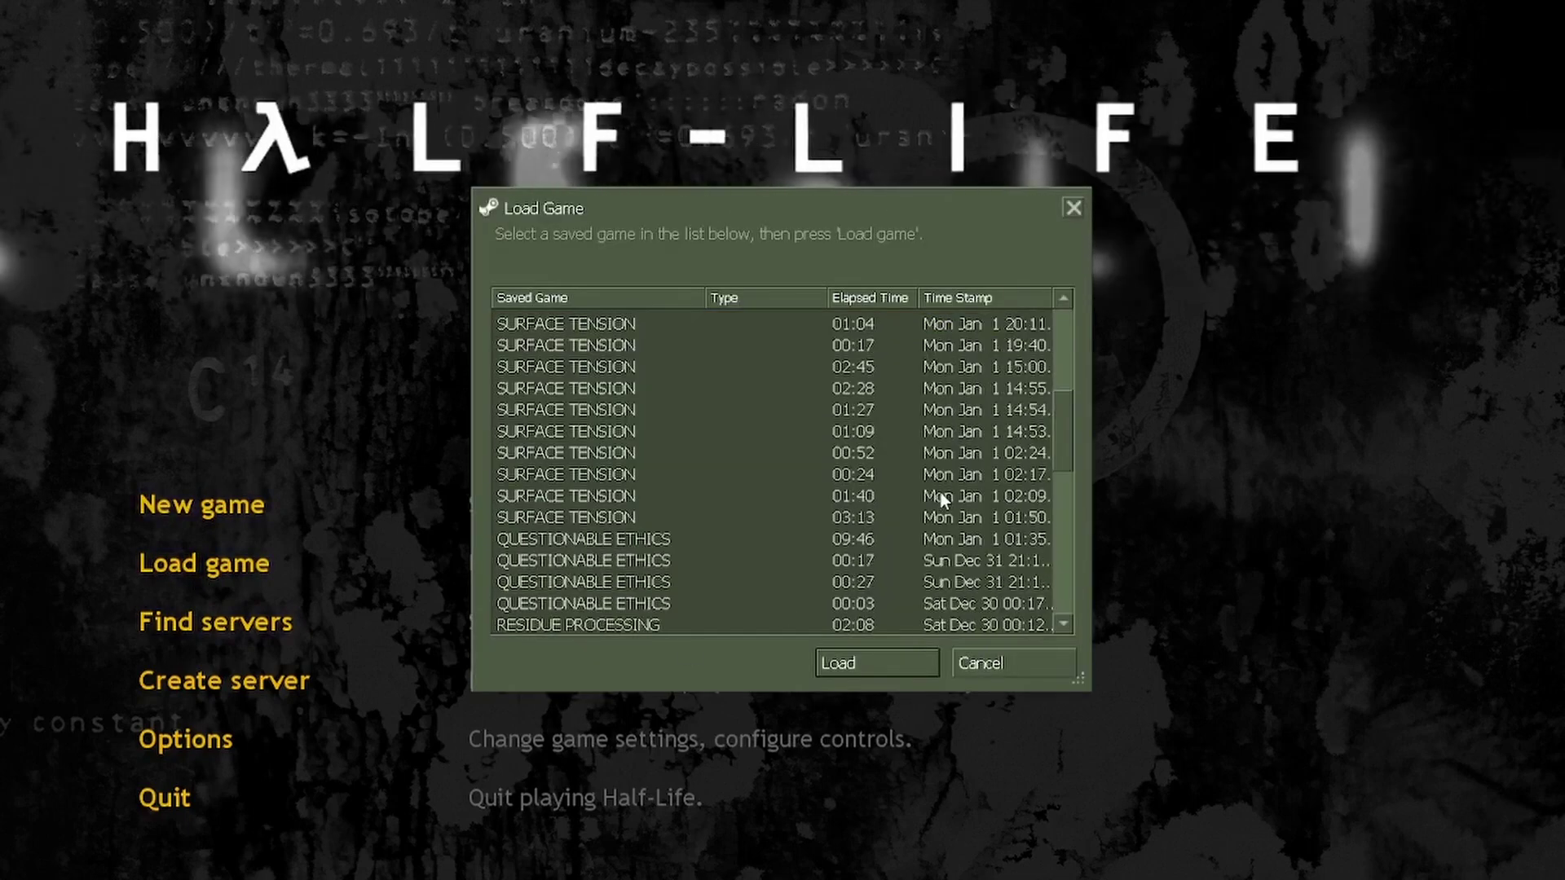
scroll(941, 493, down, 5)
scroll(924, 502, down, 3)
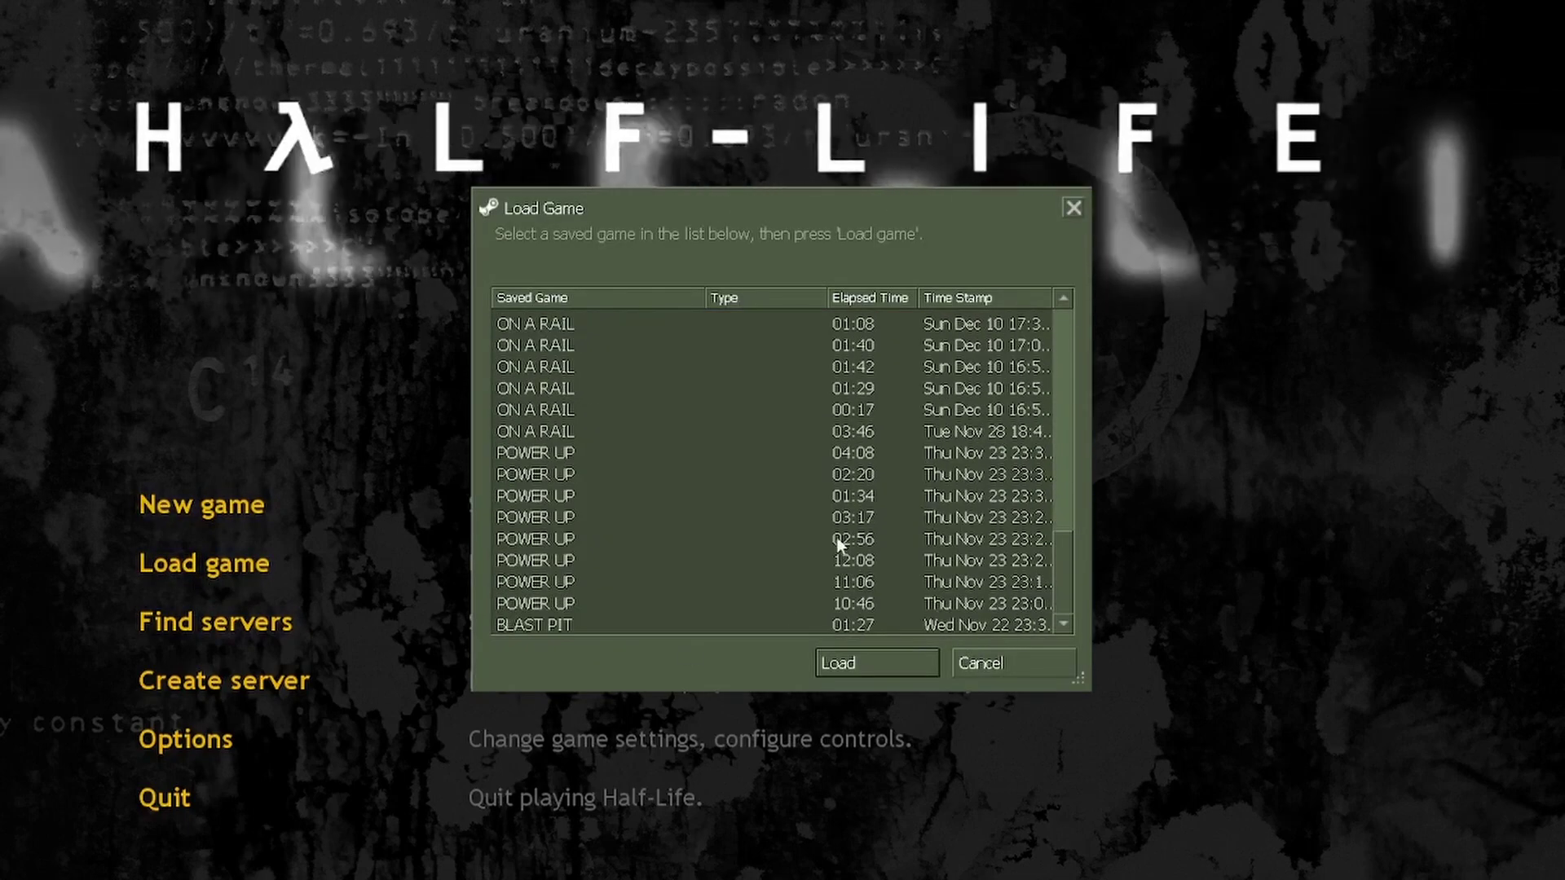
scroll(837, 536, up, 5)
scroll(851, 581, up, 5)
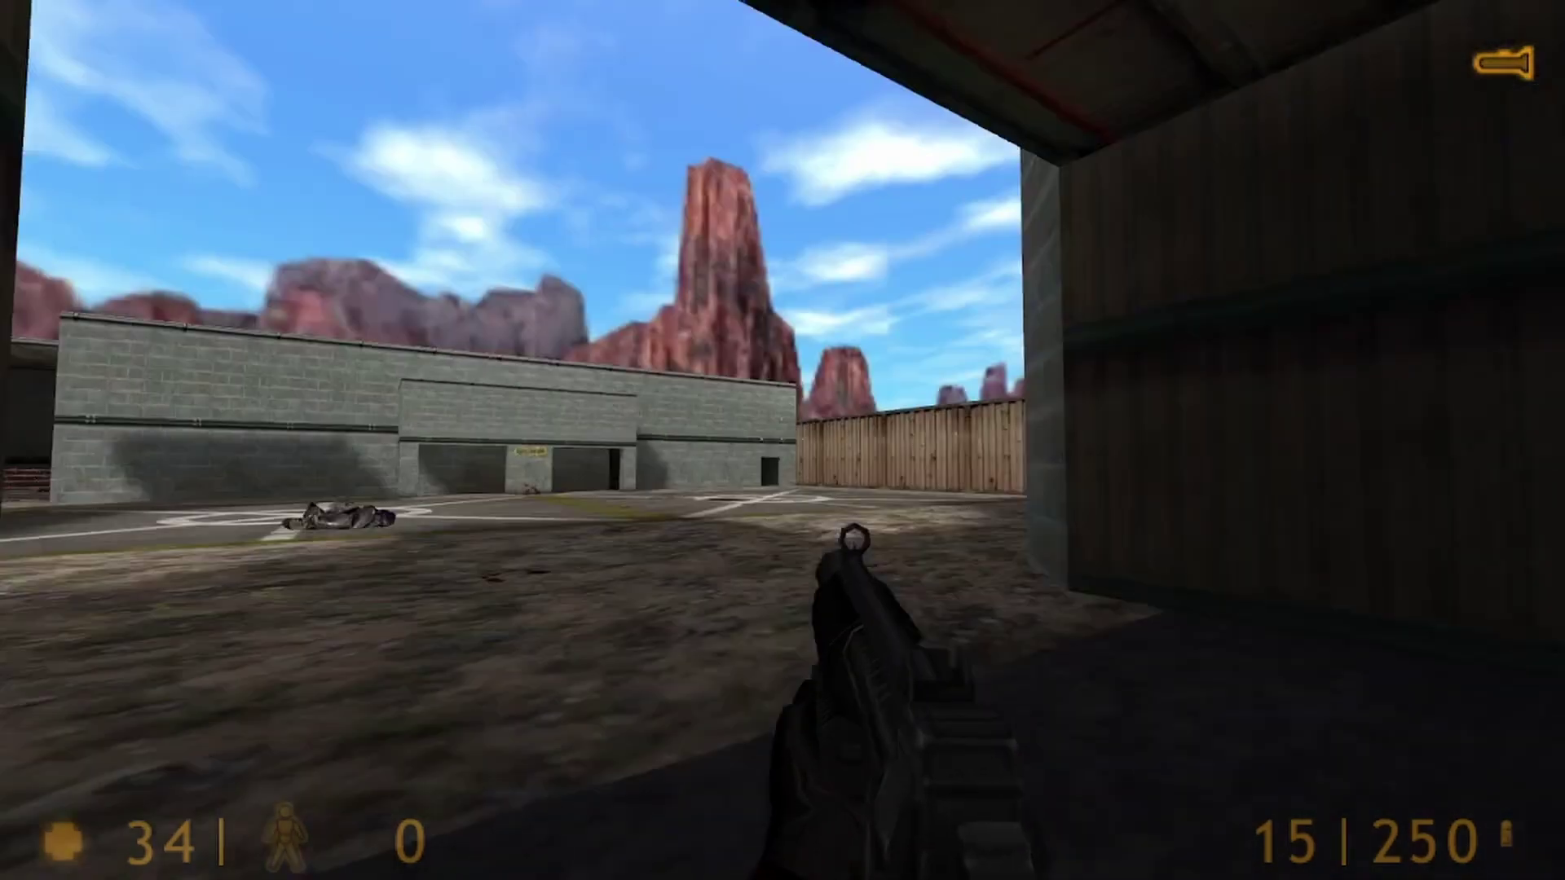
Step: Look around, then walk through the dim warehouse room toward the corridor
key(w)
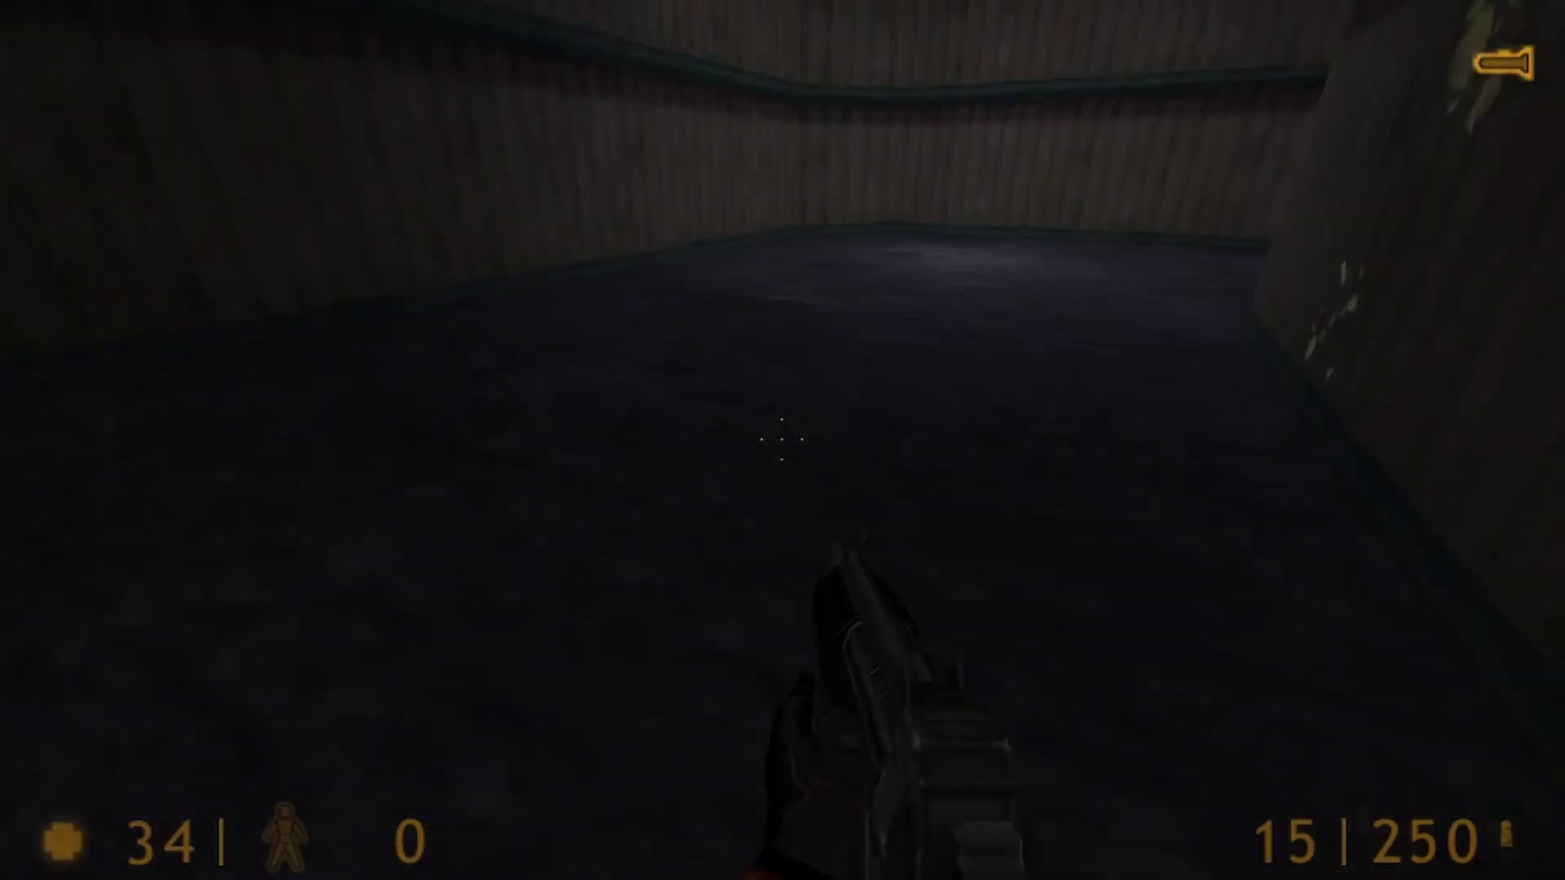
key(w)
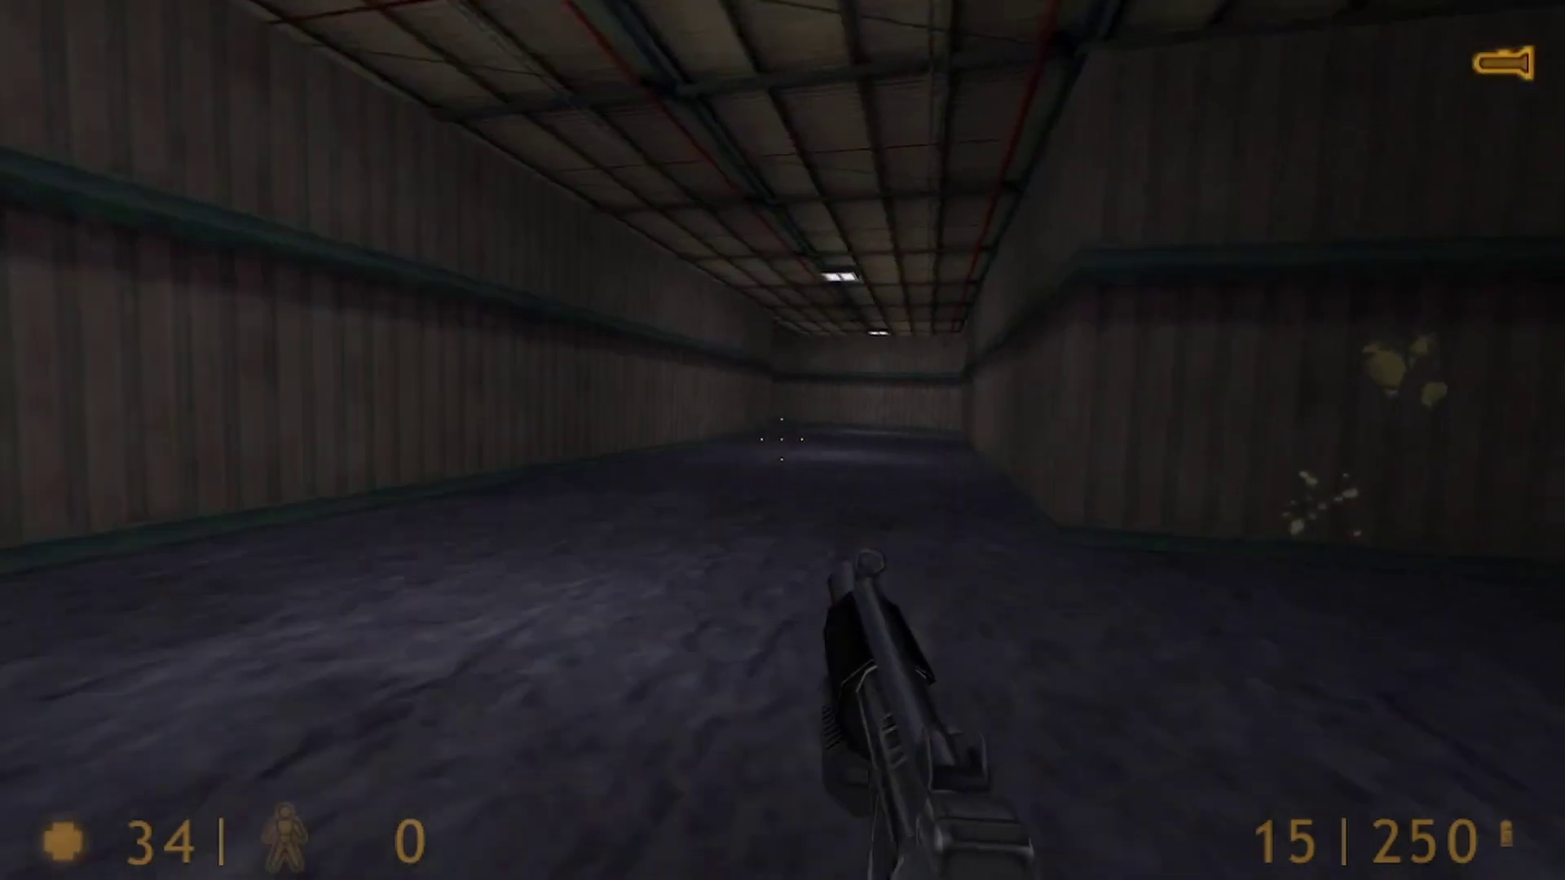
key(w)
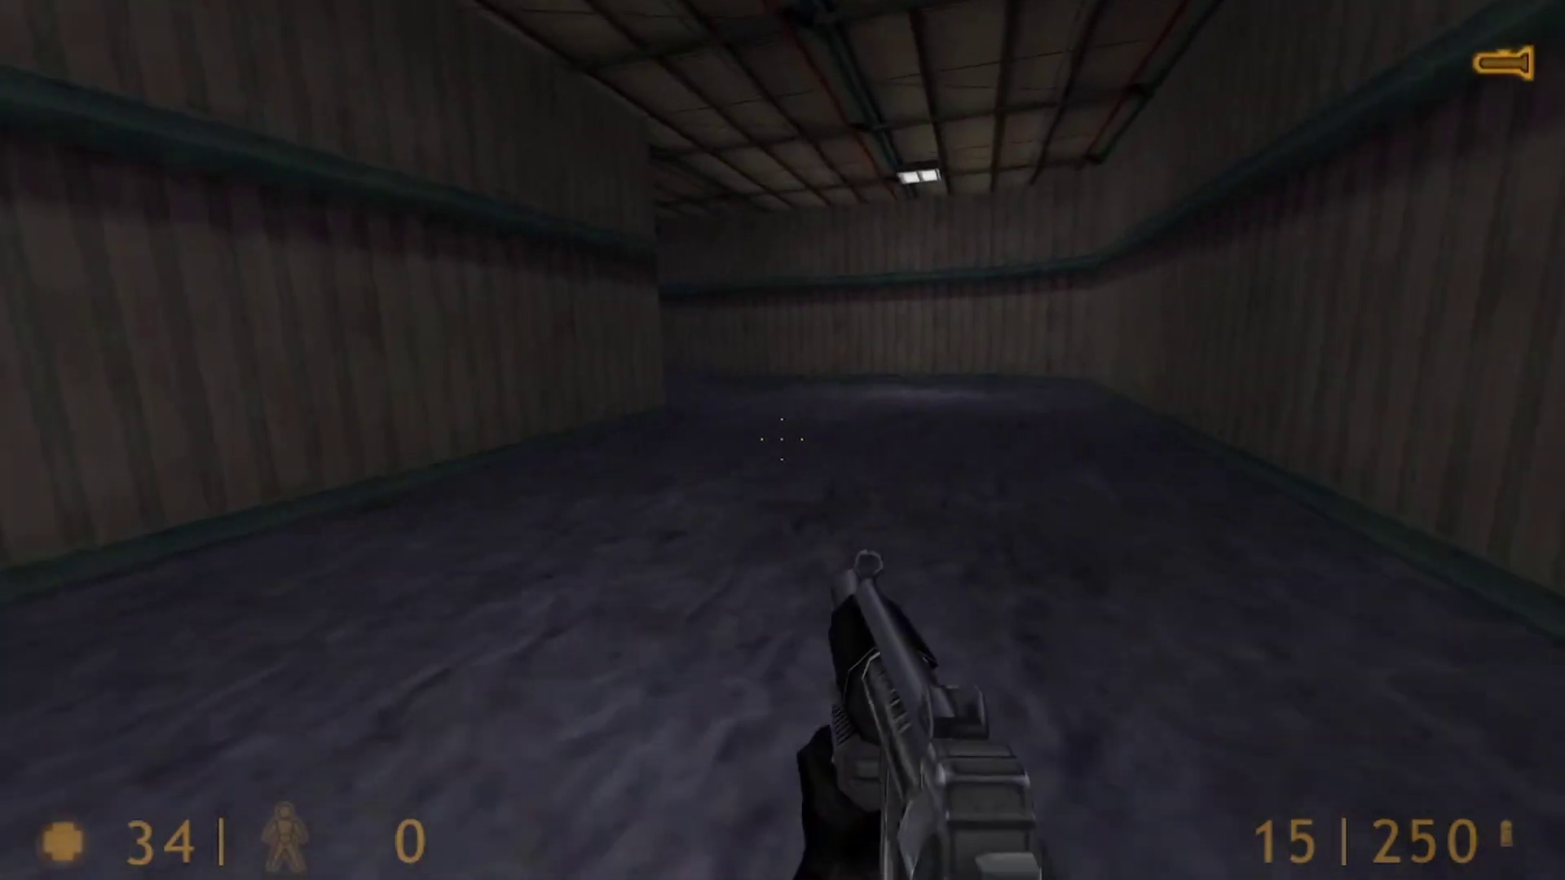
key(w)
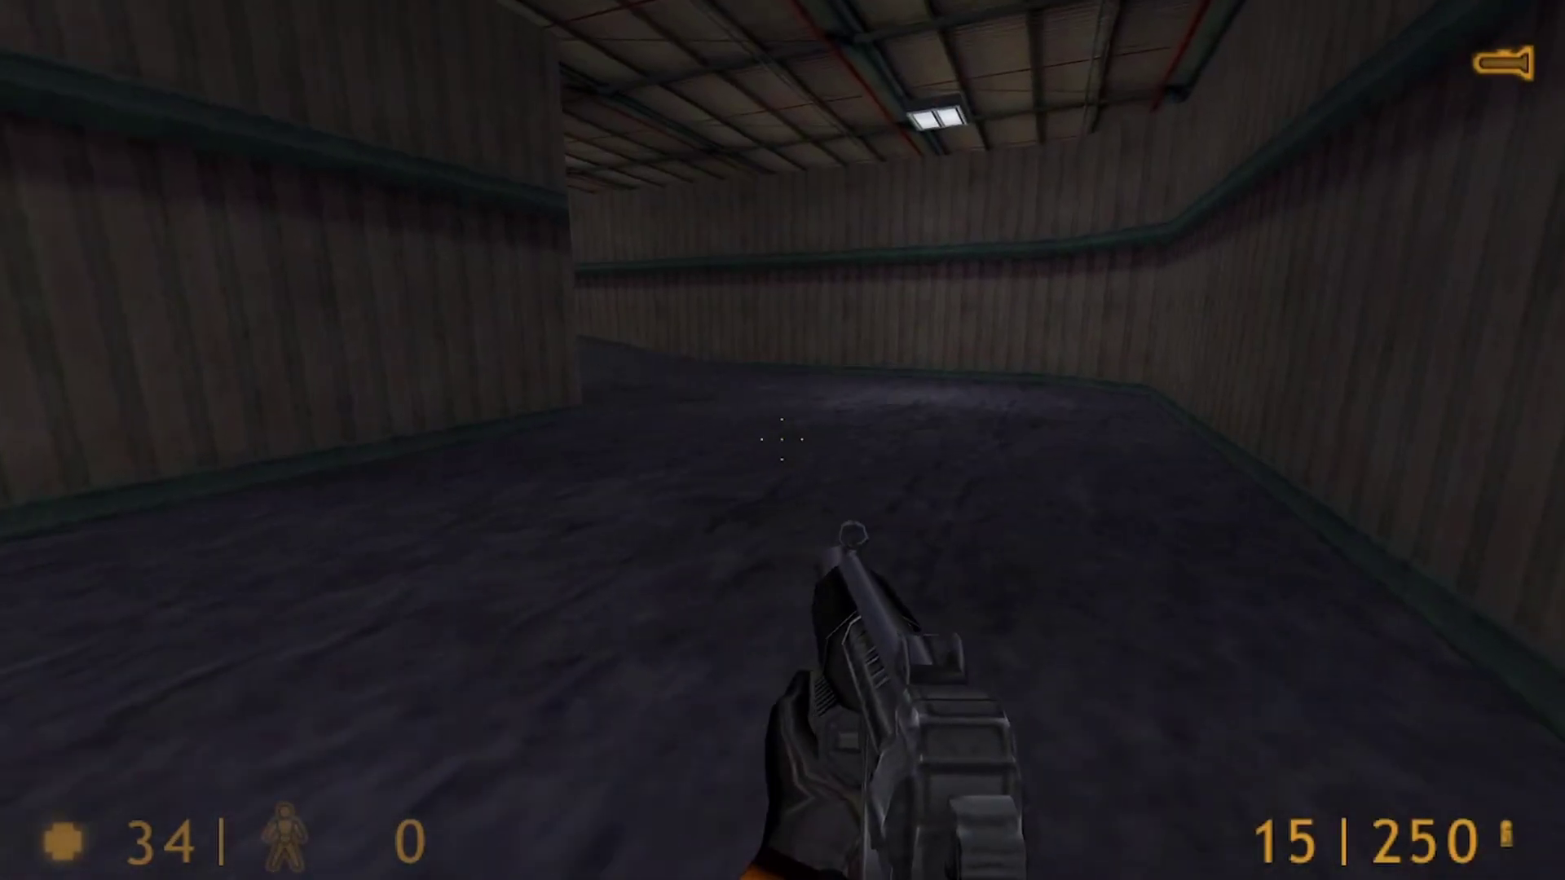
key(w)
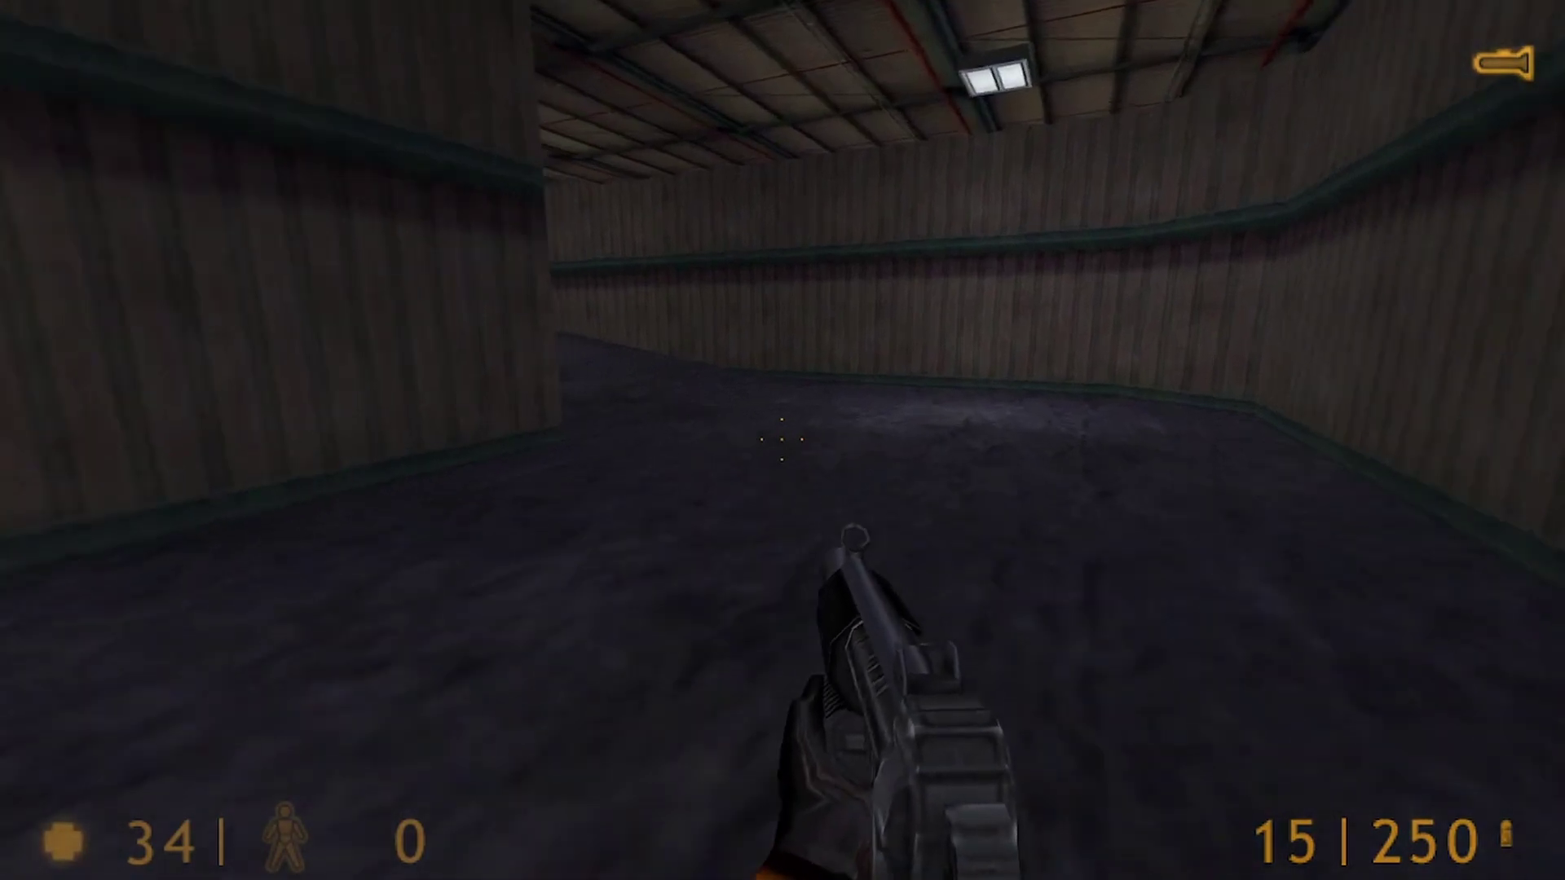
key(w)
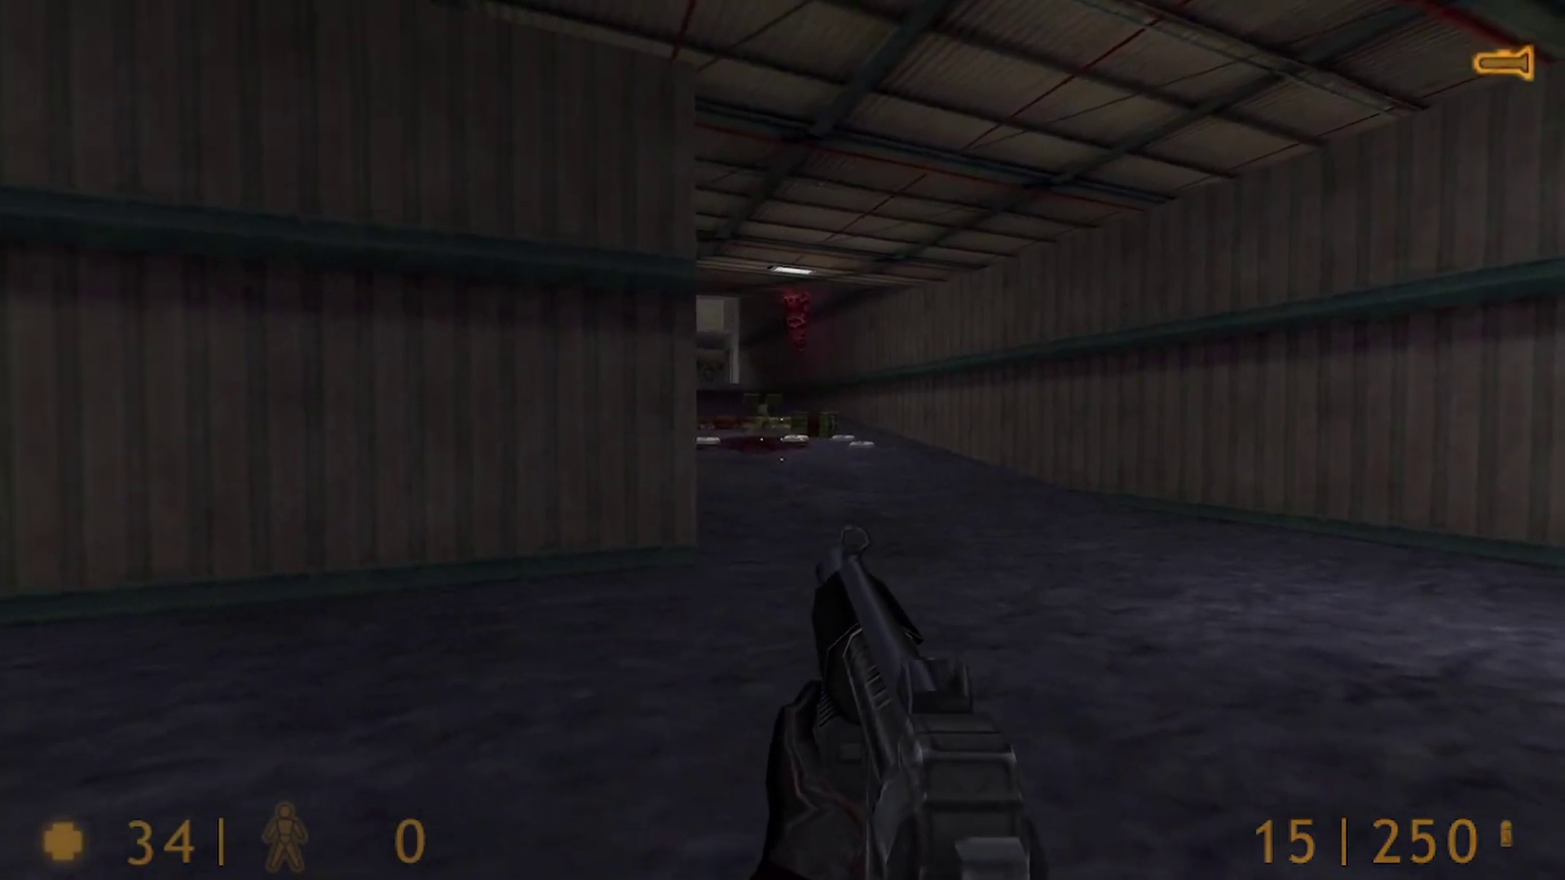
key(w)
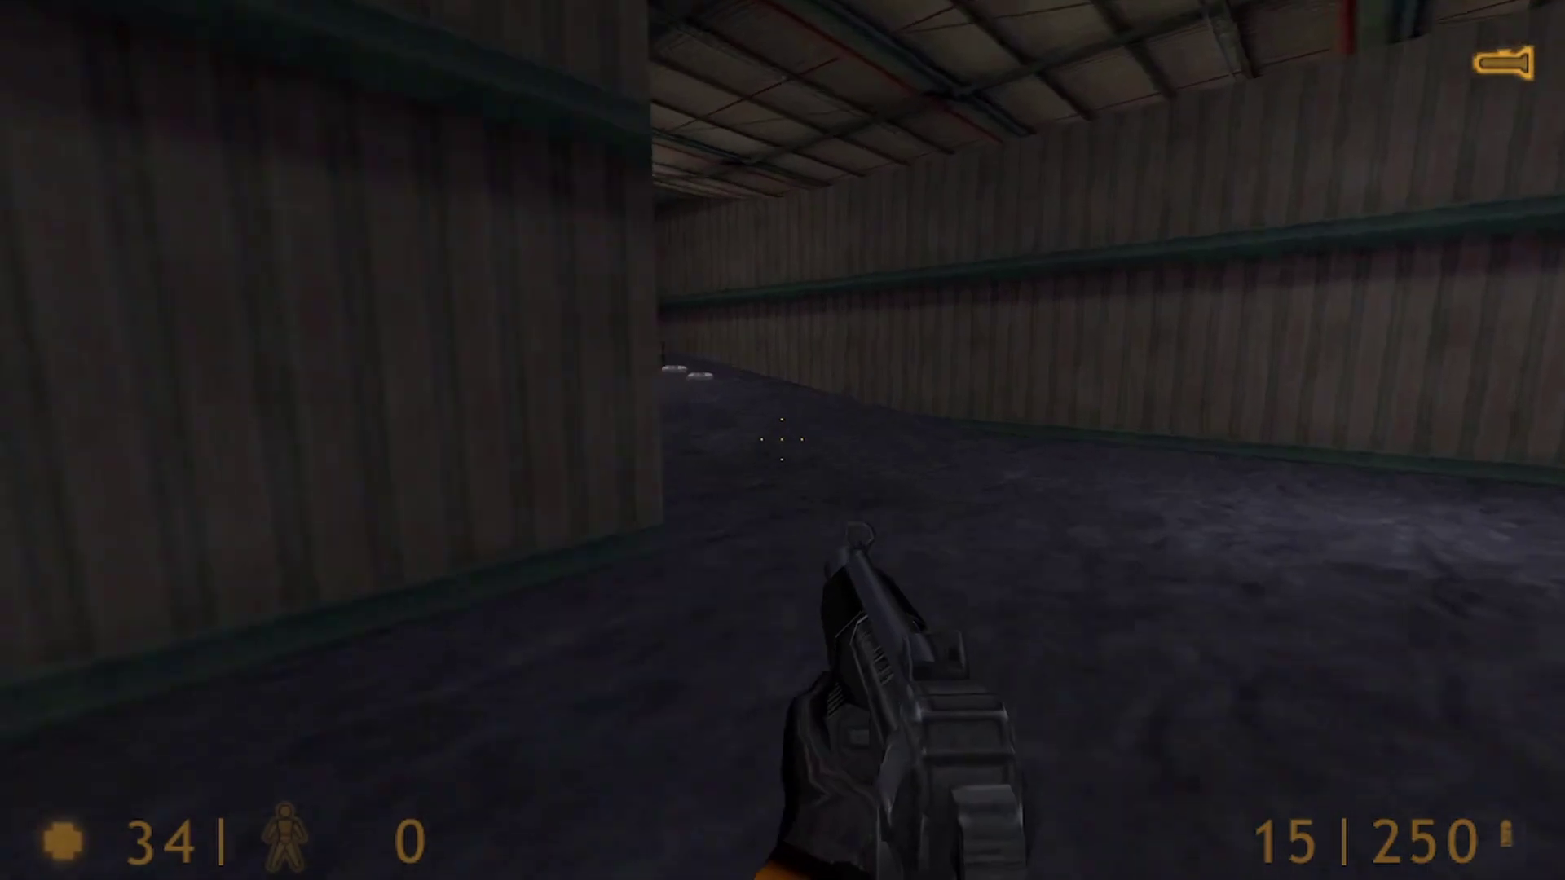
Step: Fire and reload the SMG at the corridor enemies until dying, then open the pause menu
drag(784, 441, 783, 440)
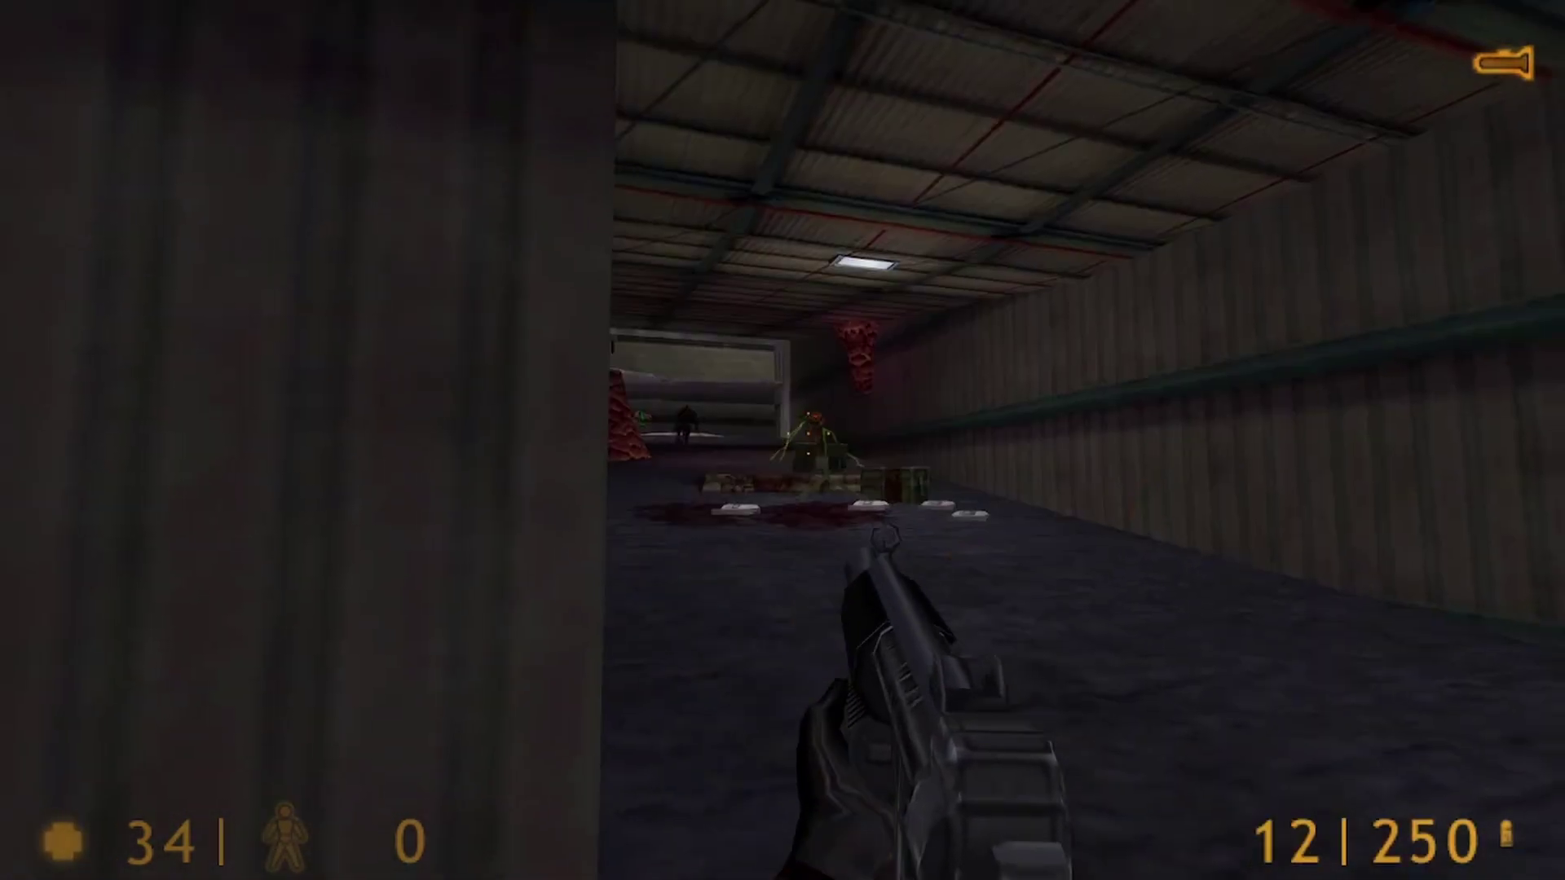
click(783, 441)
key(w)
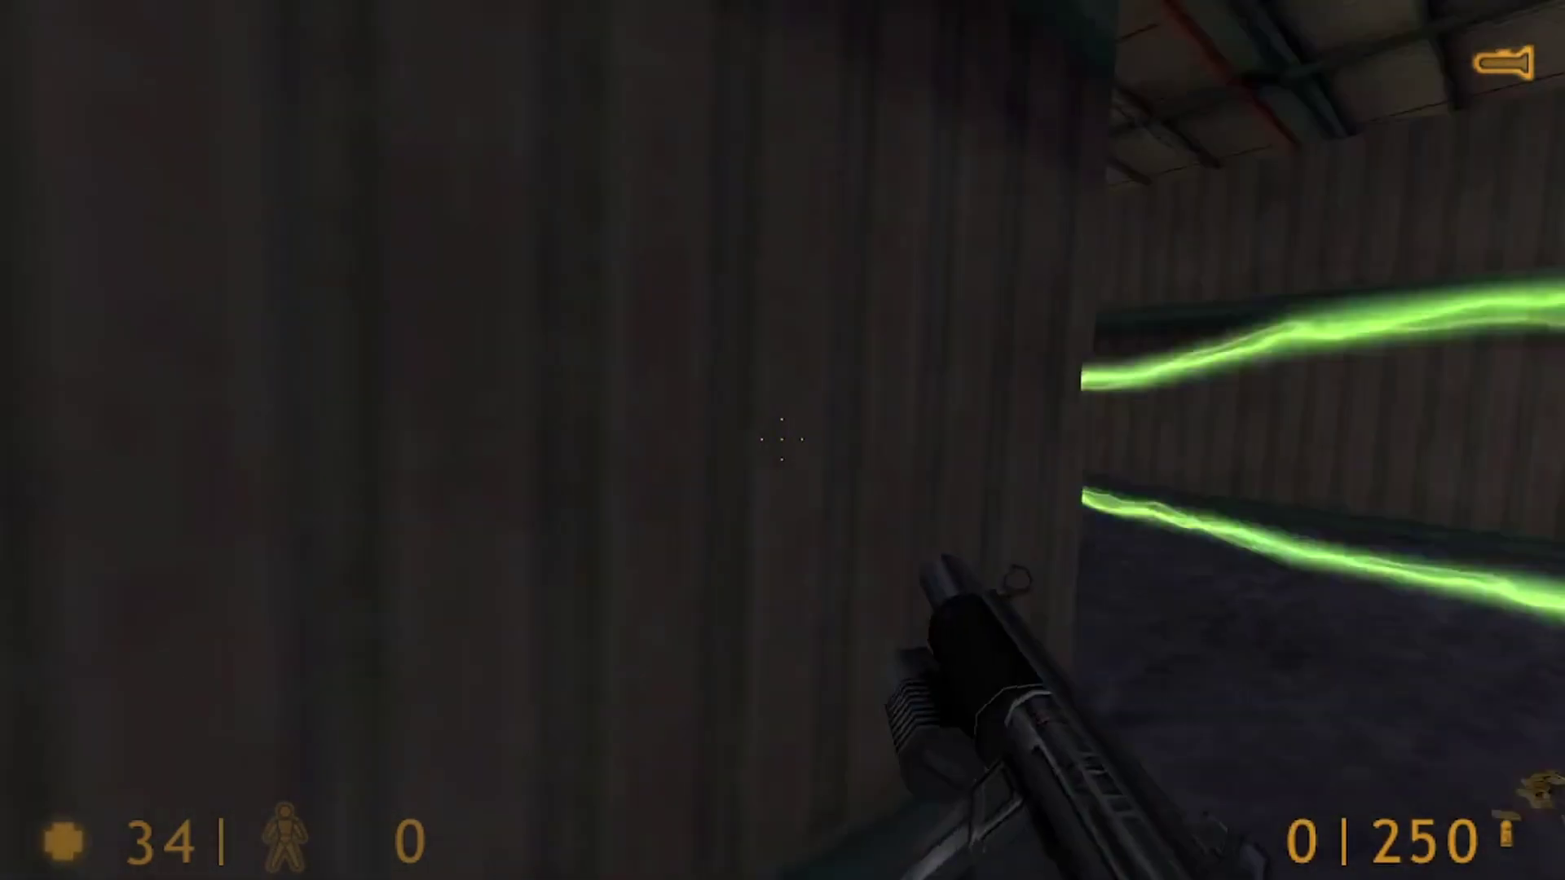
drag(783, 440, 782, 440)
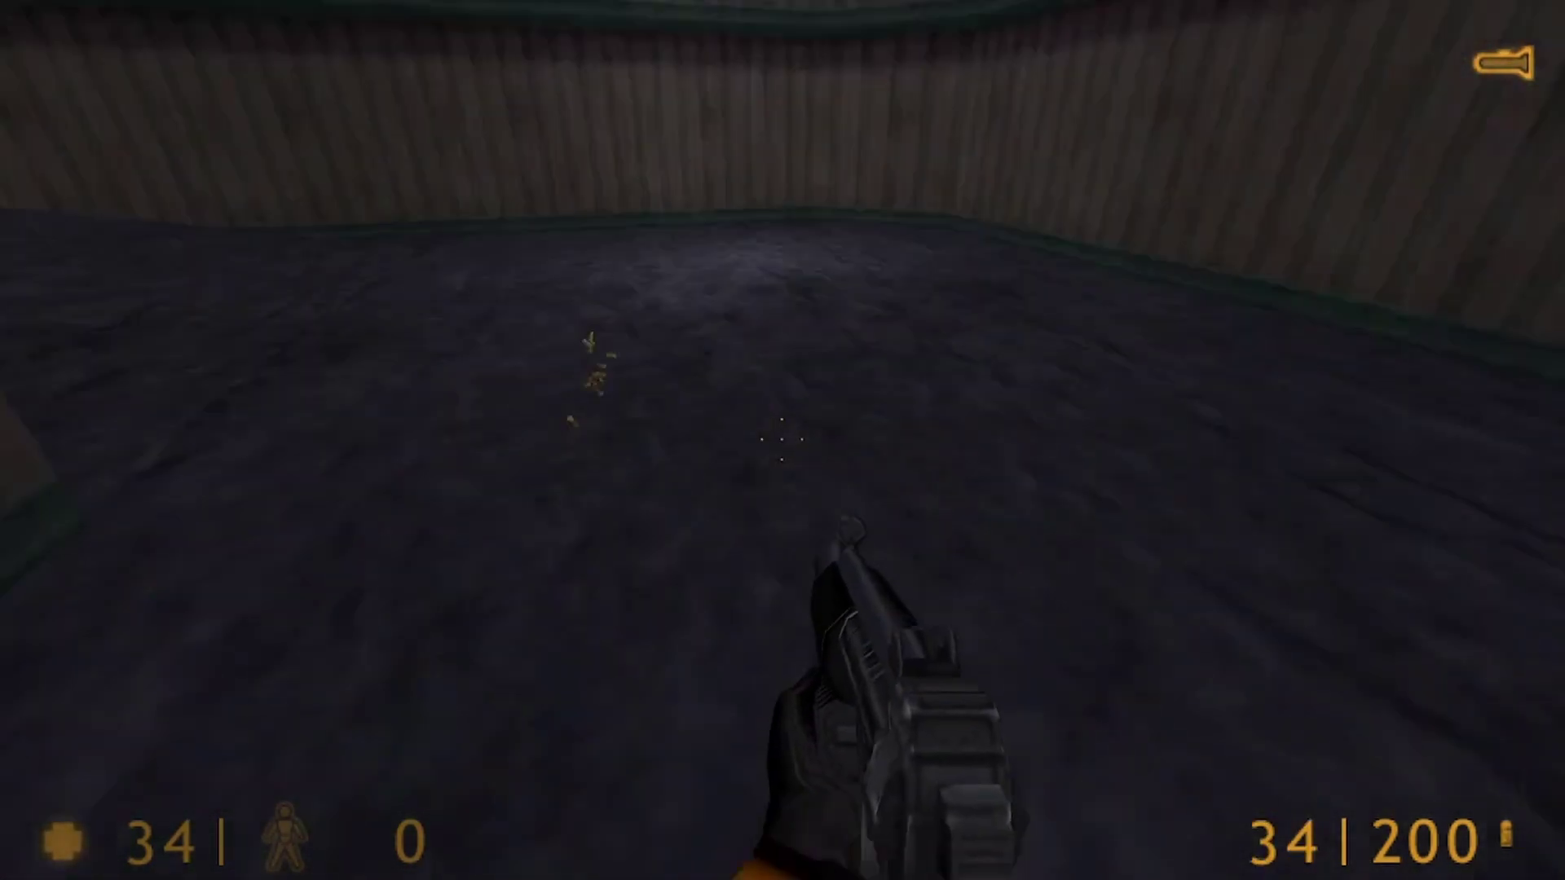
drag(783, 441, 783, 440)
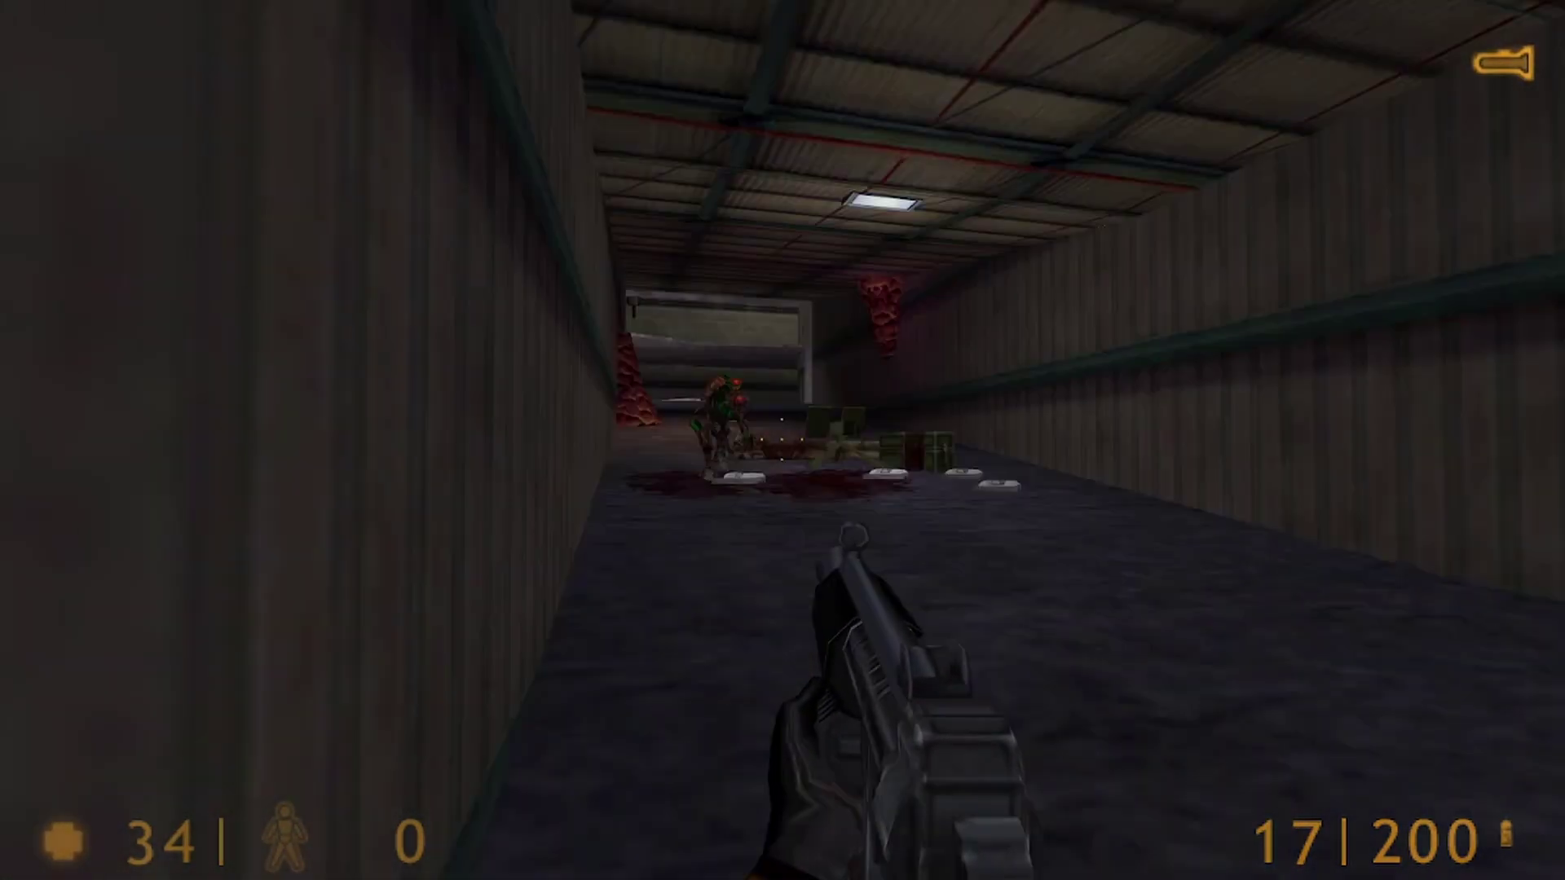
drag(783, 440, 782, 441)
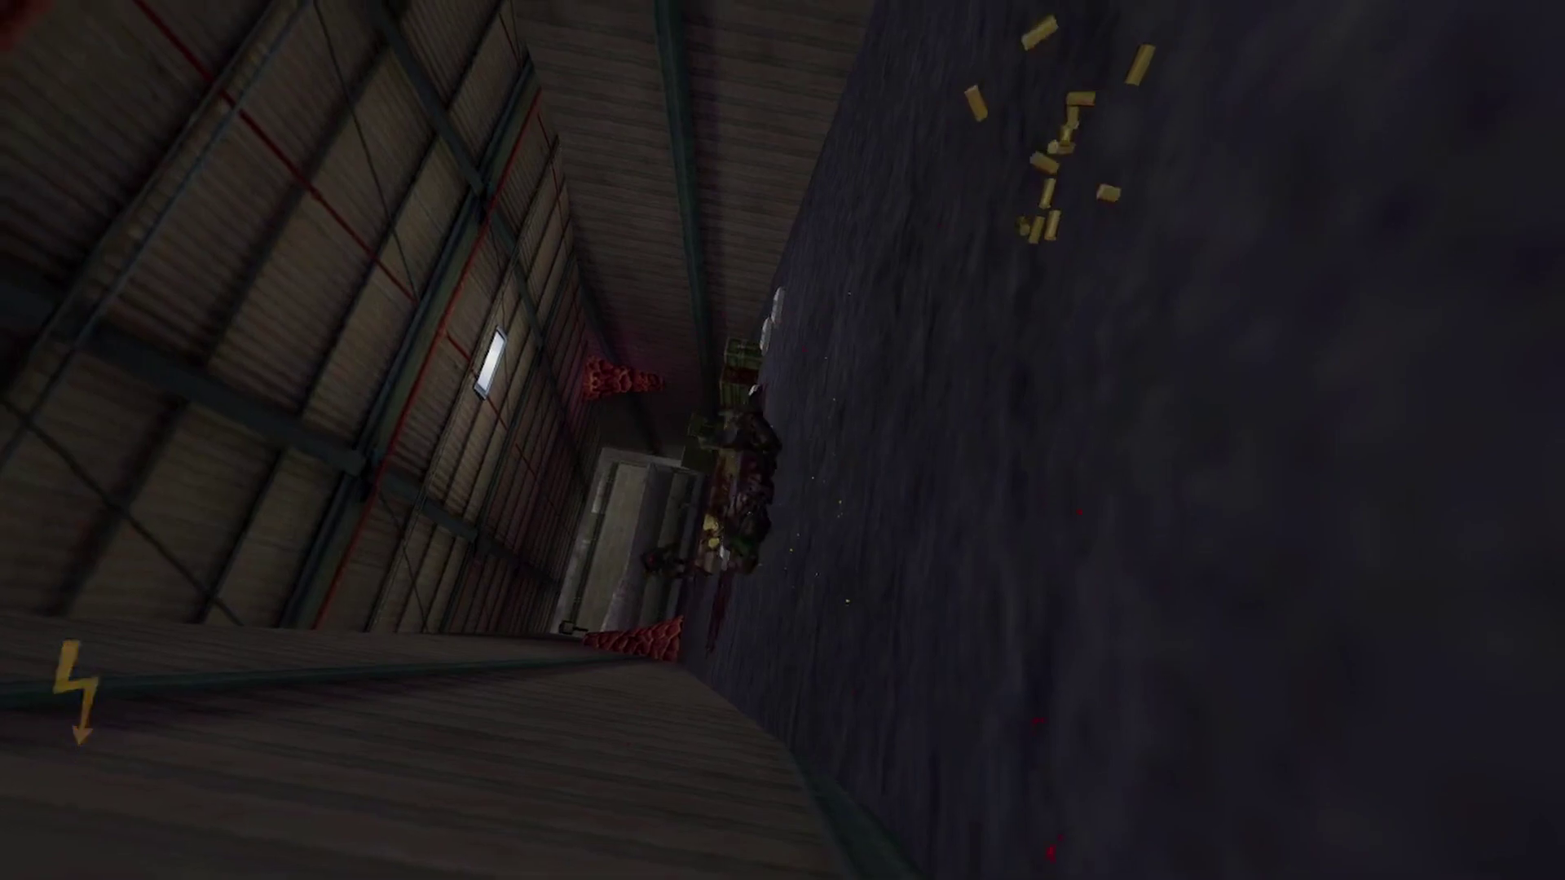
key(Escape)
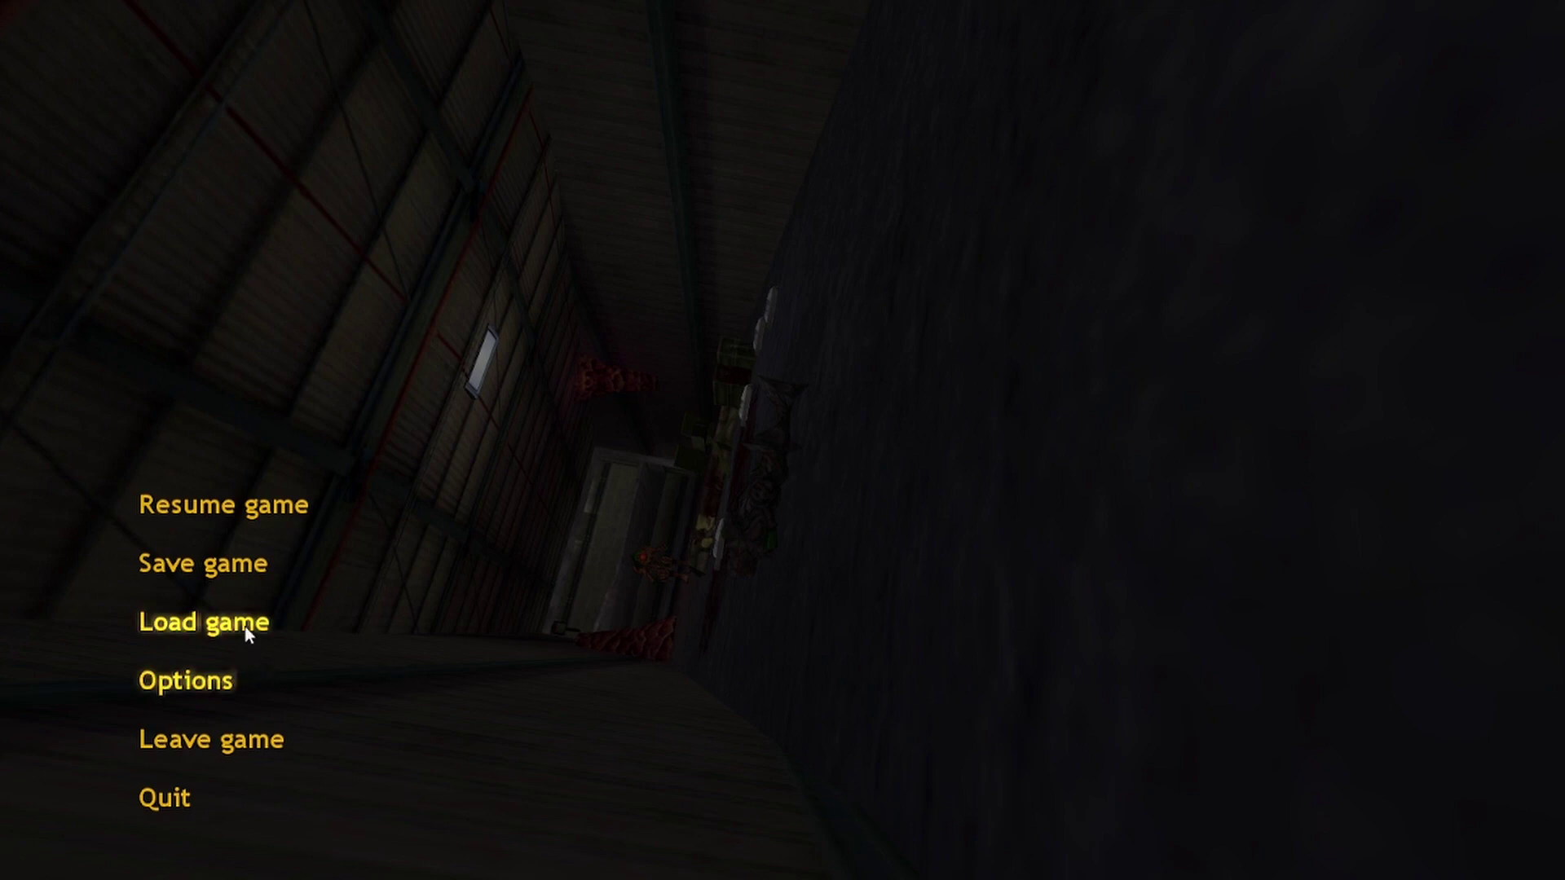
Step: Quit Half-Life with confirmation, then minimize OBS to reveal the desktop
click(163, 808)
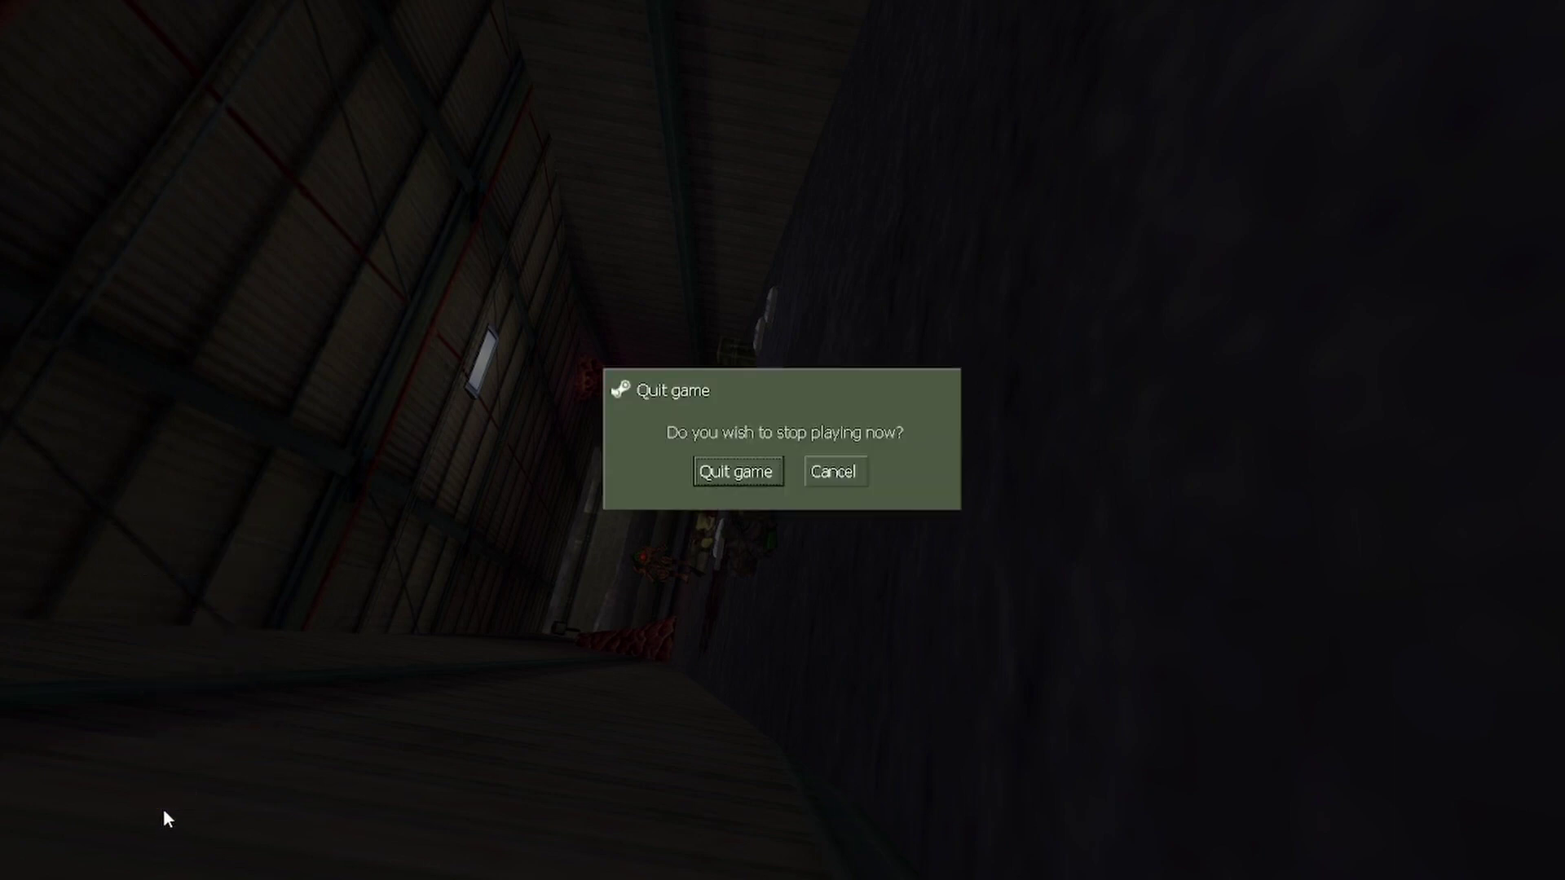
click(753, 474)
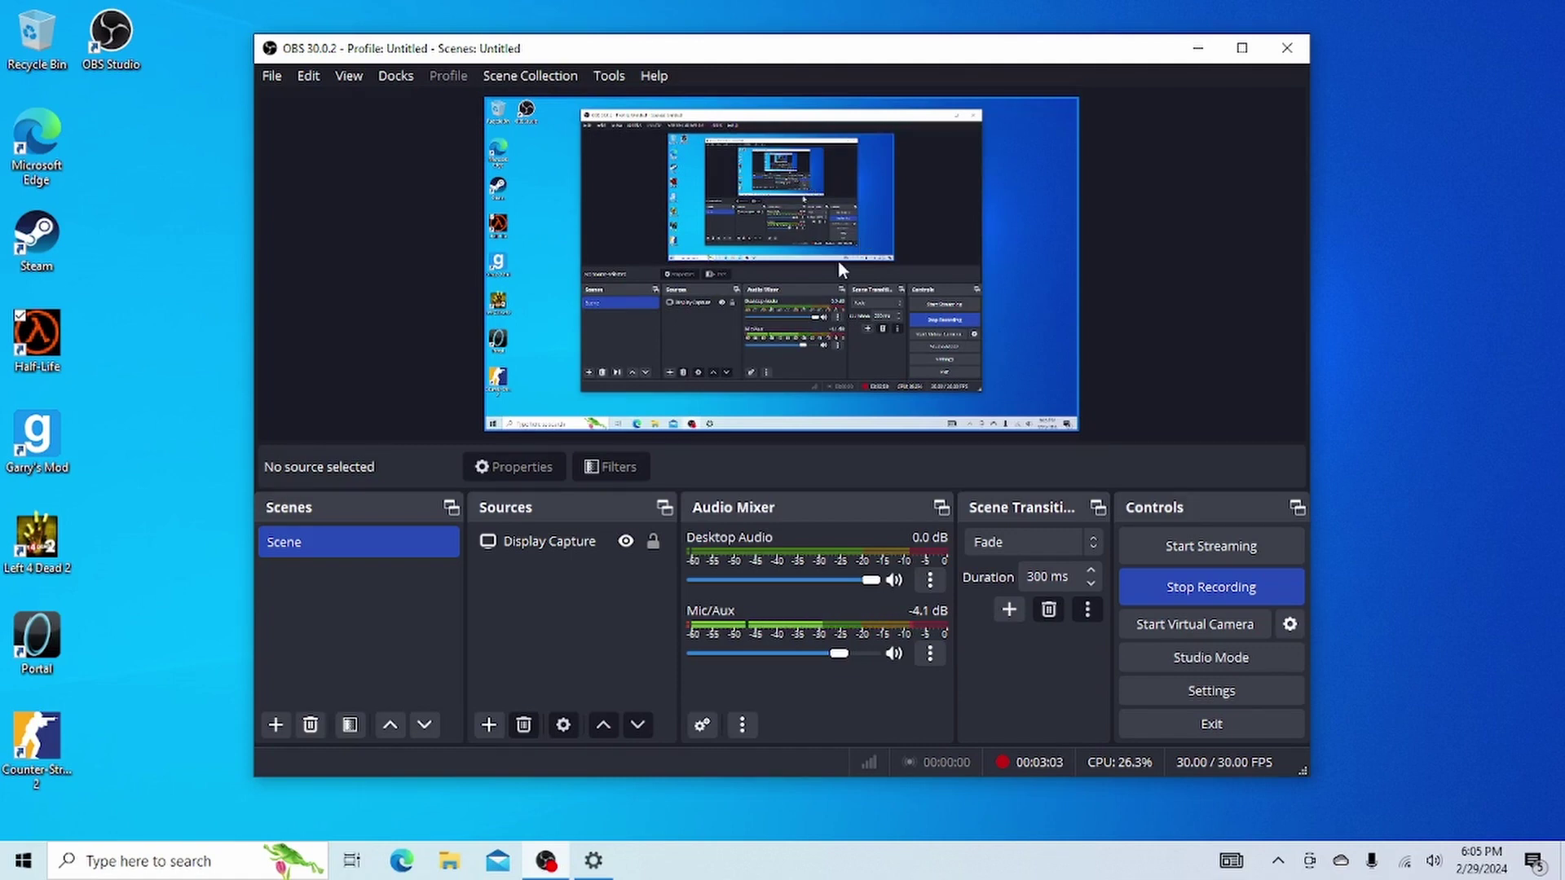
click(1197, 48)
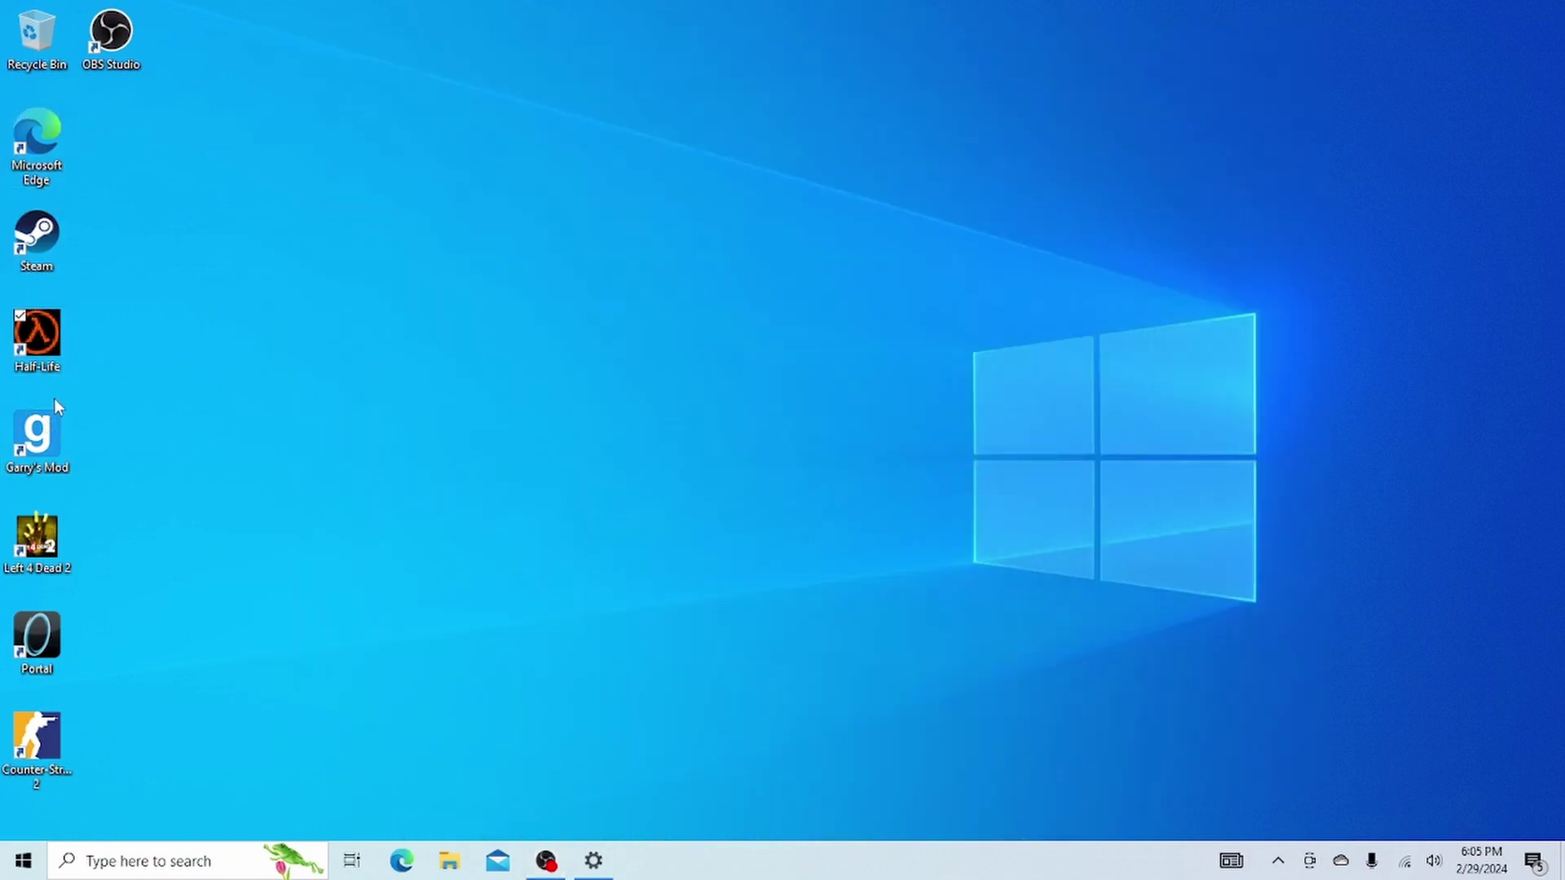
Step: Launch Garry's Mod from its desktop shortcut
click(54, 438)
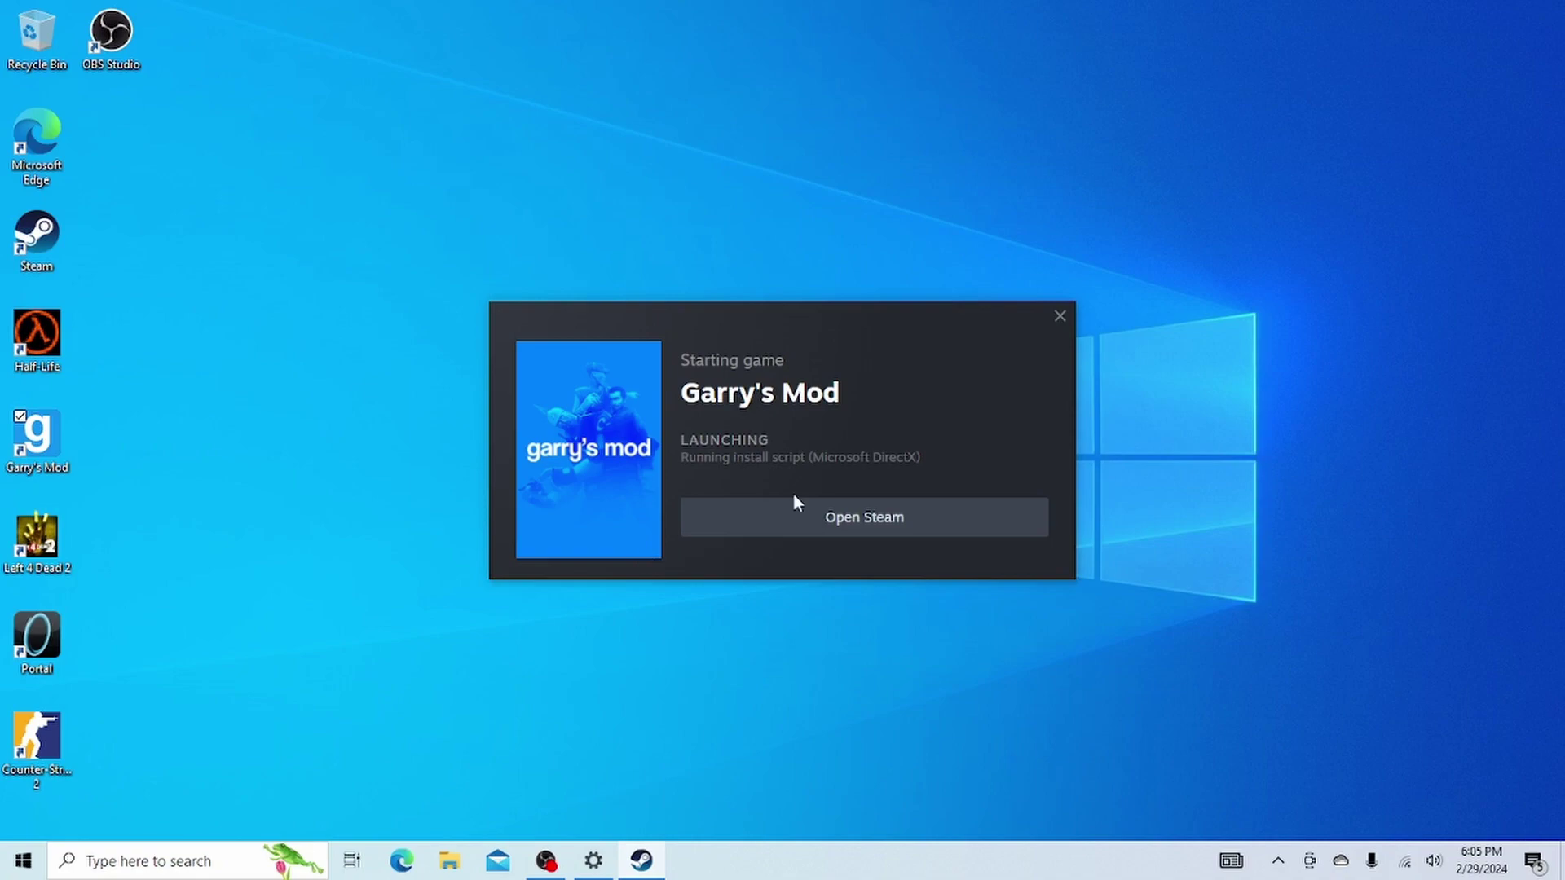
Step: Open Steam from the Garry's Mod launch notice, minimizing and restoring it twice
click(842, 530)
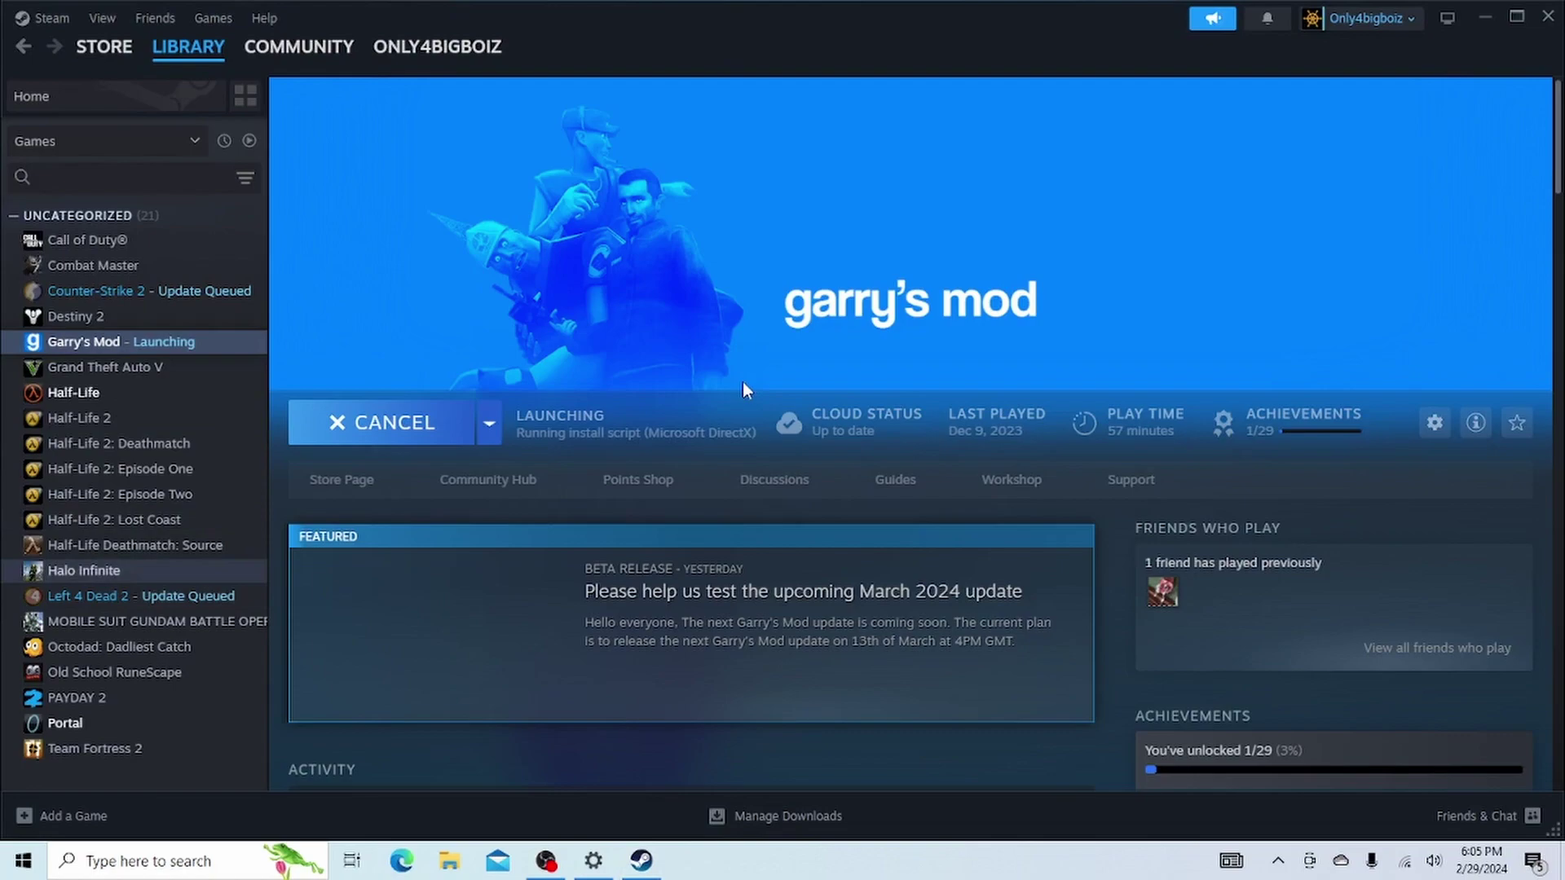
click(1485, 20)
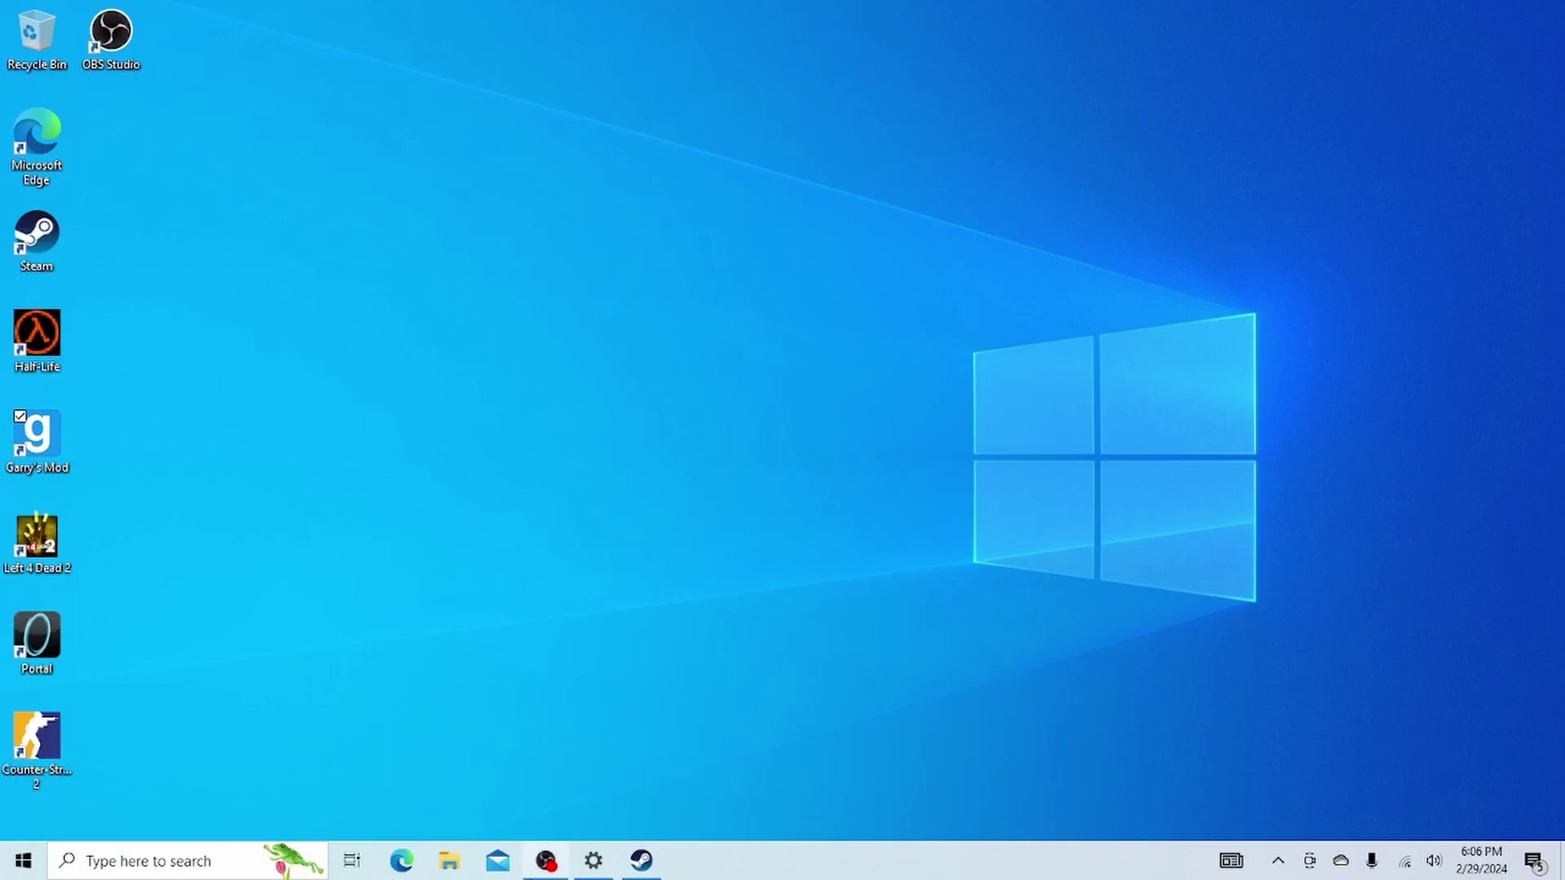
mouse_move(641, 862)
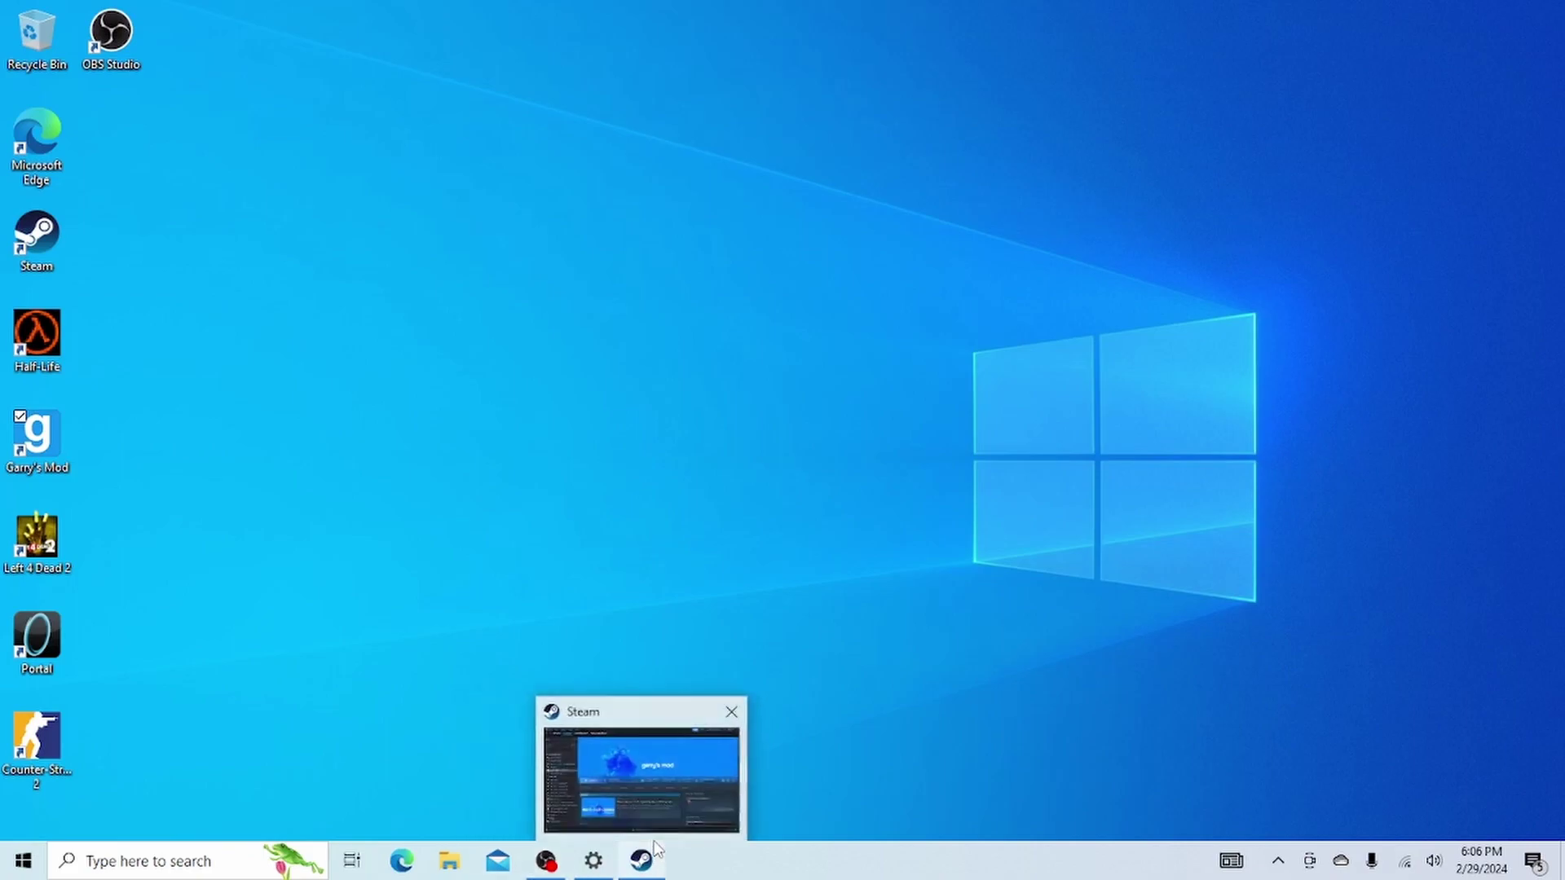
click(642, 860)
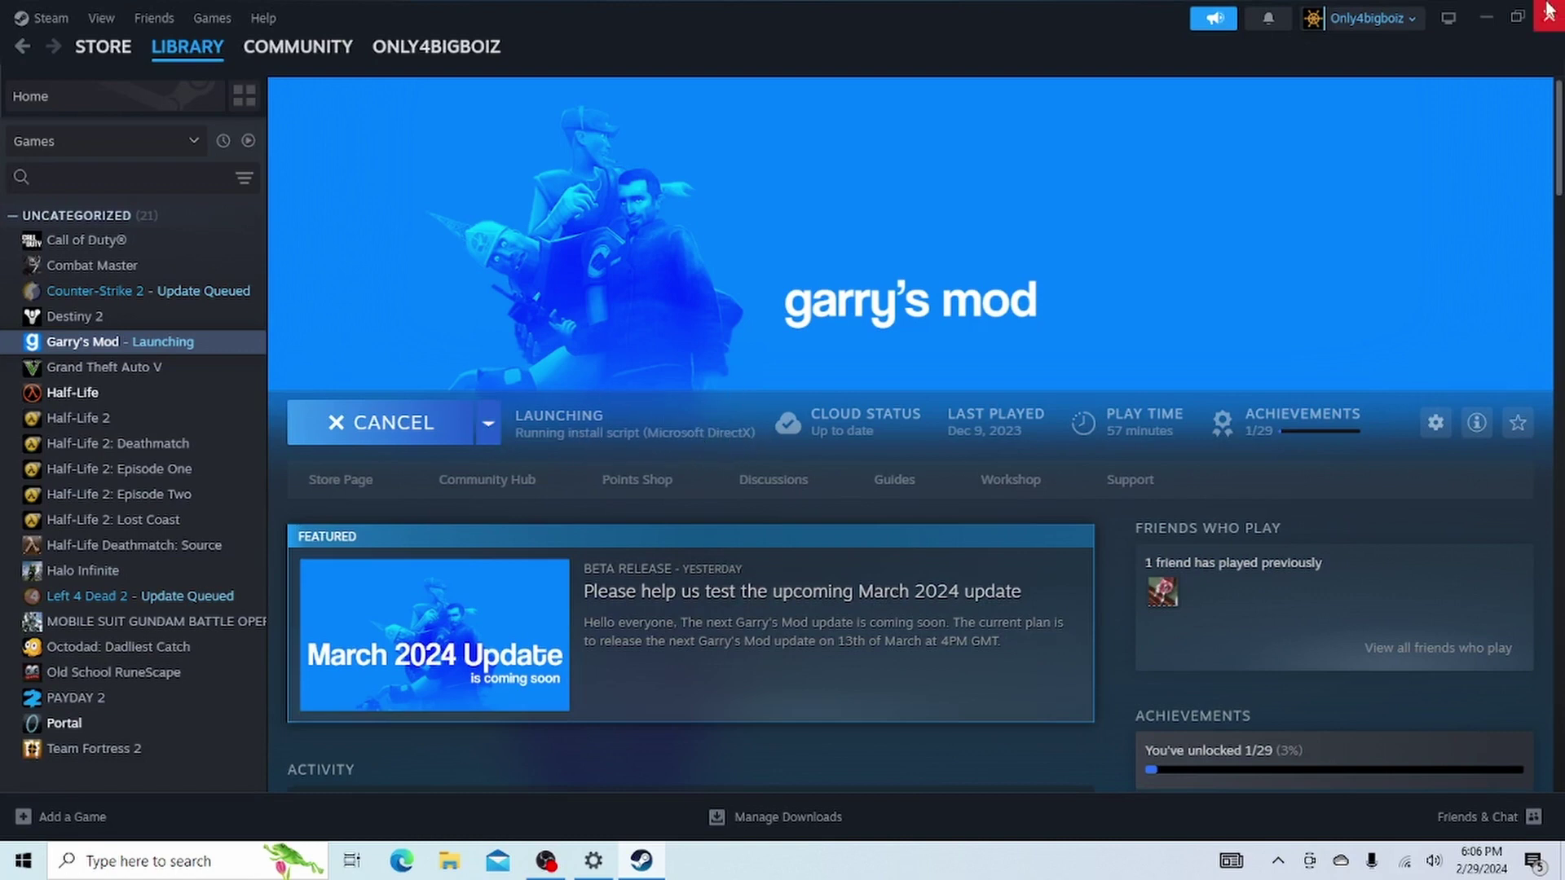
click(1487, 16)
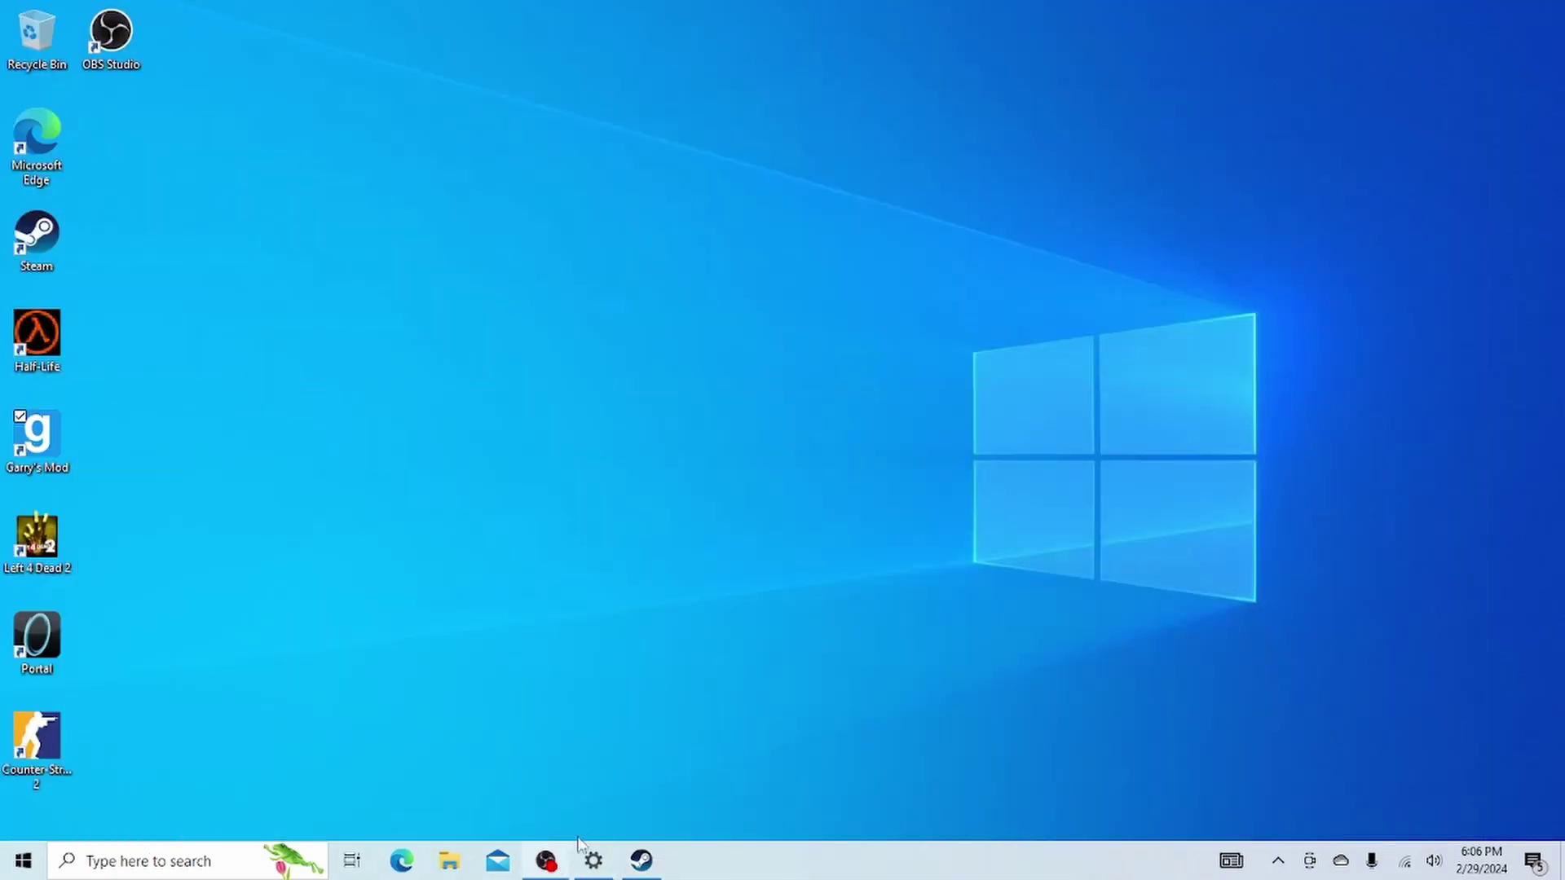
click(642, 863)
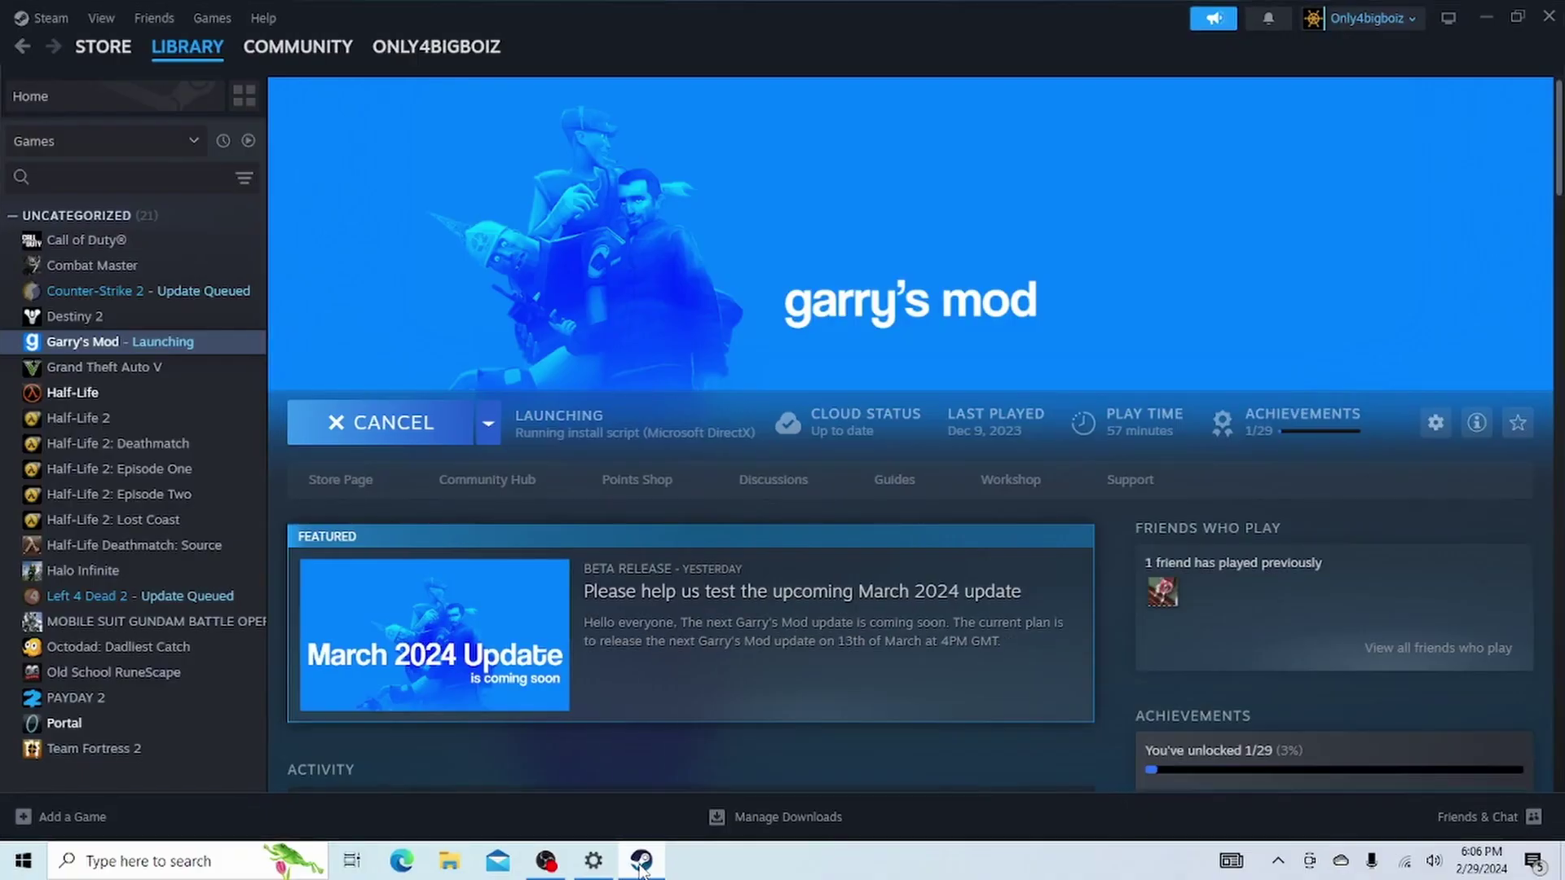
Step: Click in the Steam window, then briefly bring up OBS and minimize it
click(443, 426)
click(546, 861)
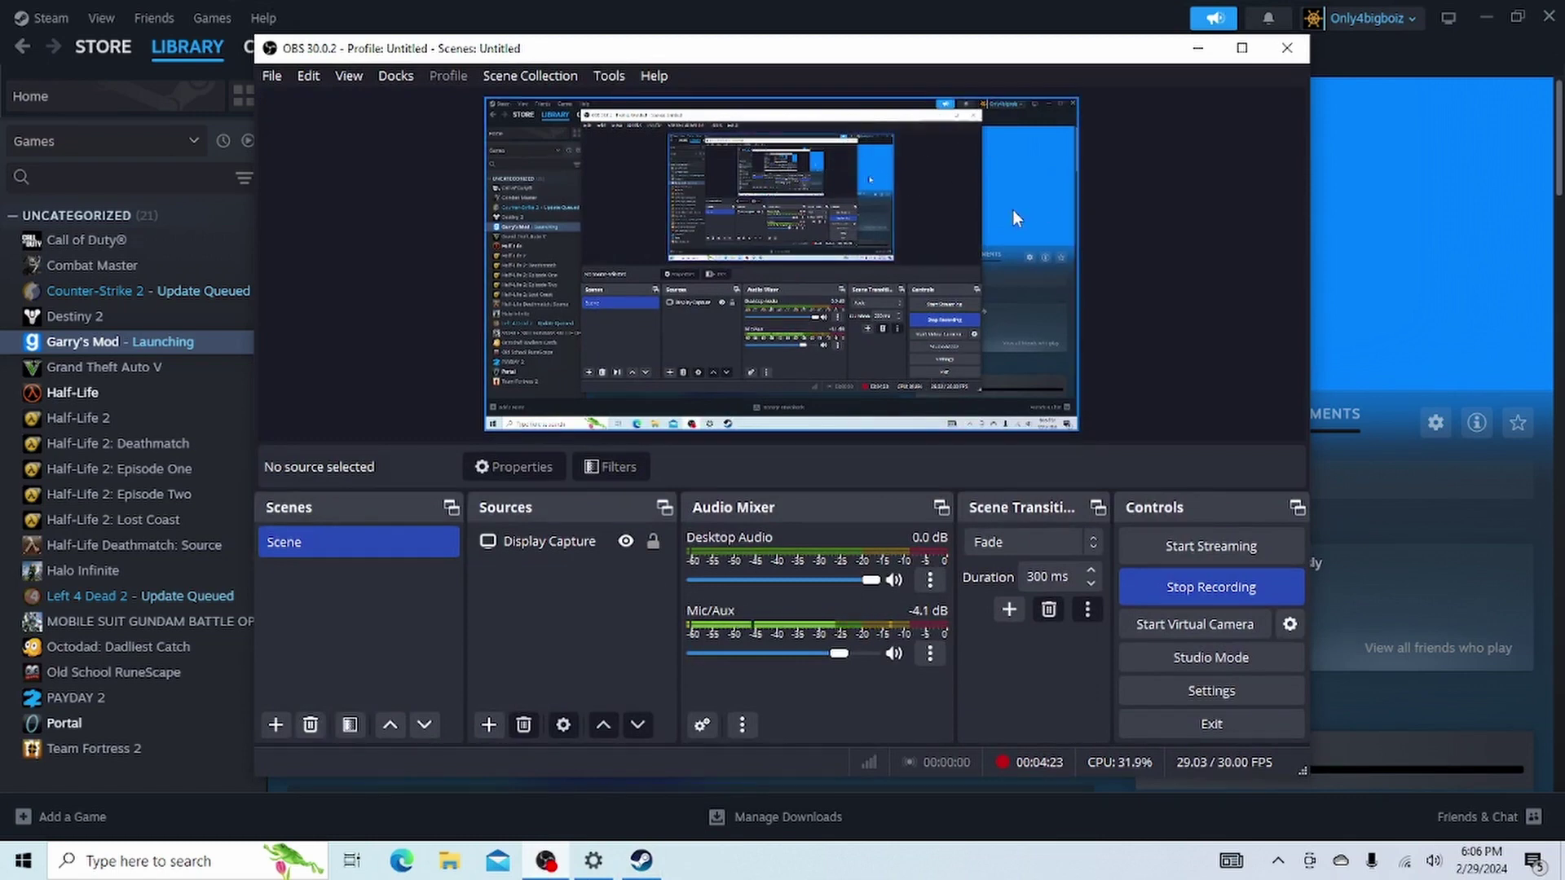
click(1200, 48)
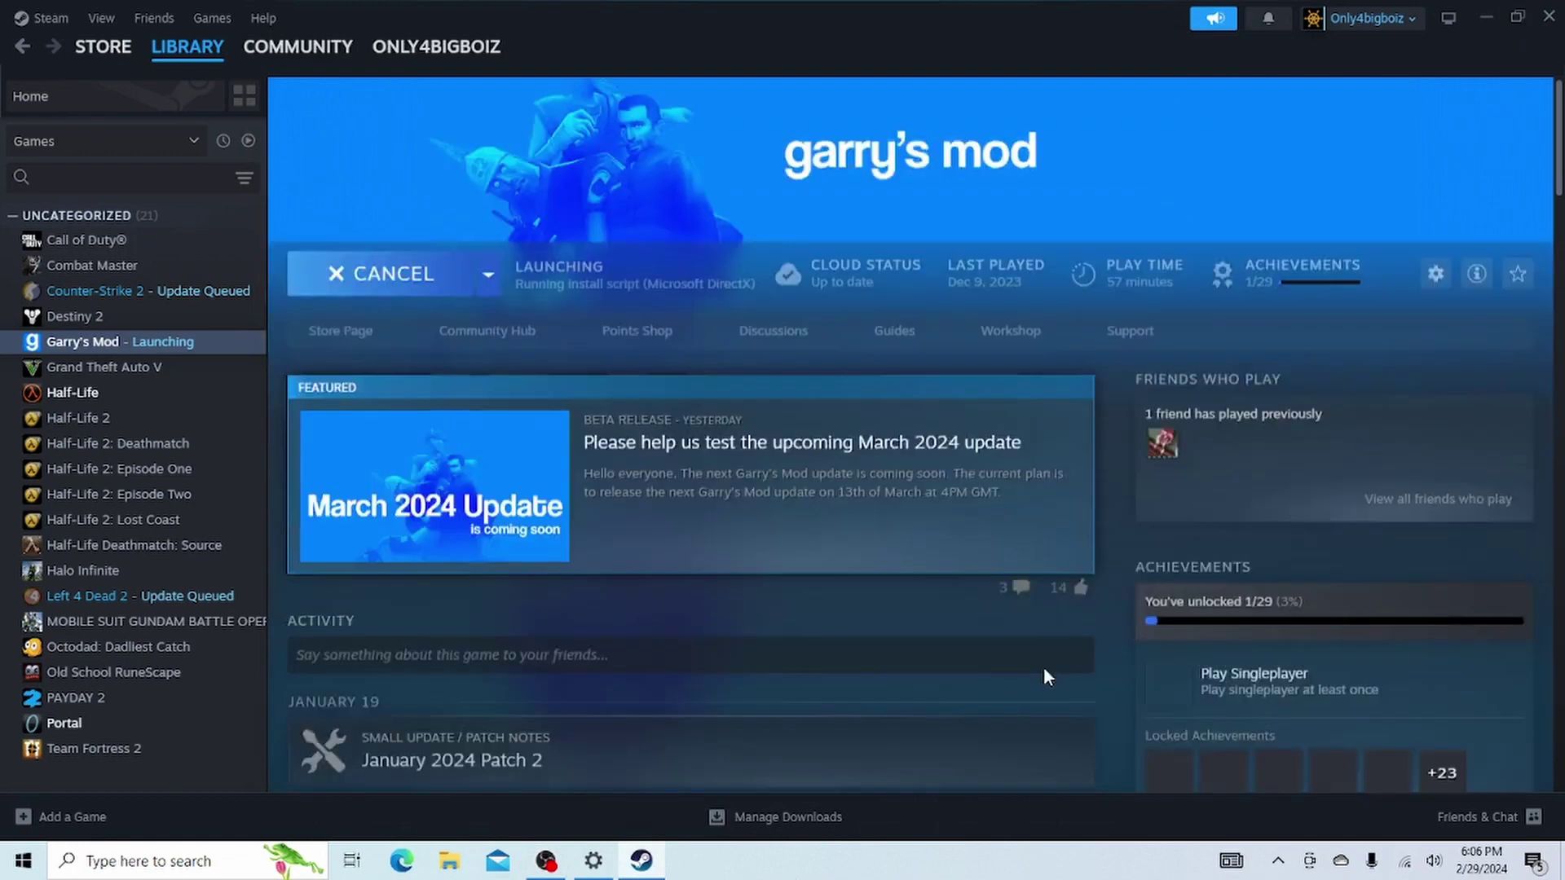
scroll(1043, 667, down, 3)
scroll(909, 517, down, 4)
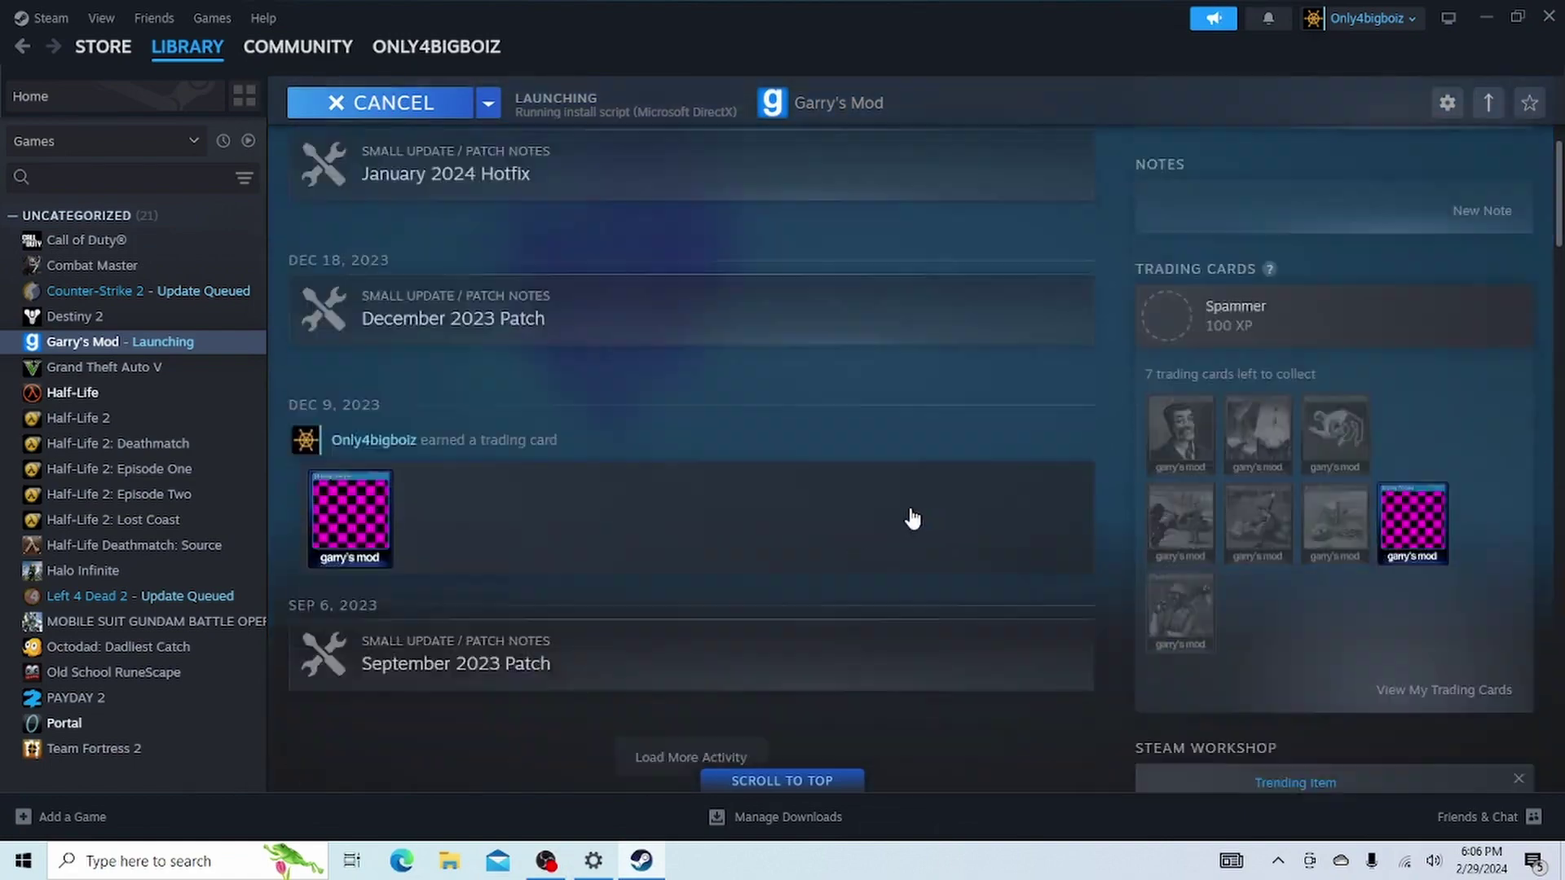
scroll(985, 551, down, 3)
scroll(938, 410, up, 2)
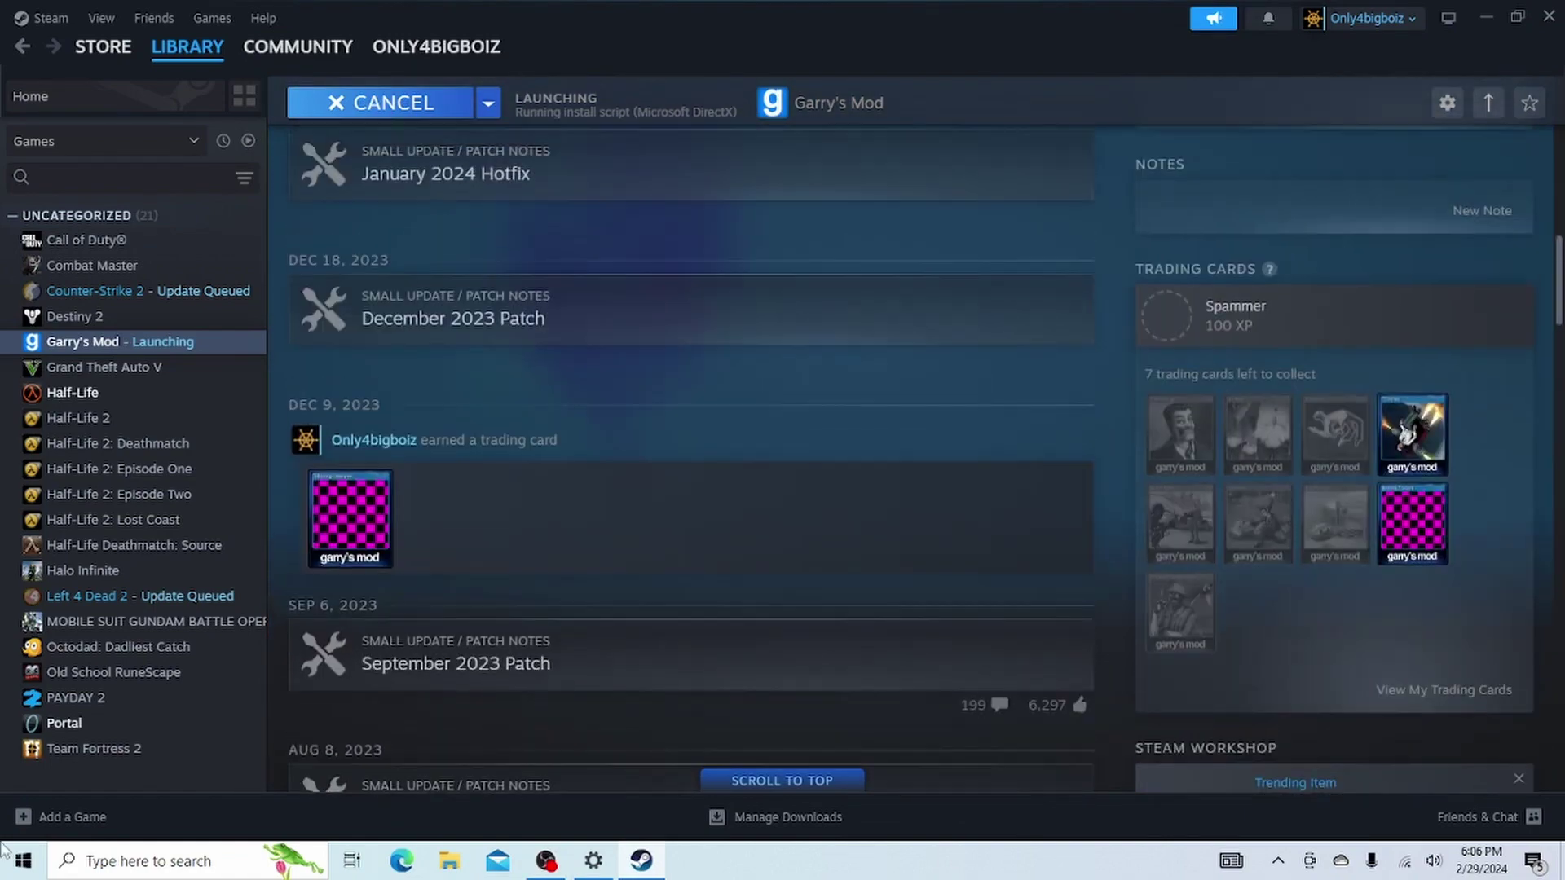
scroll(510, 526, up, 6)
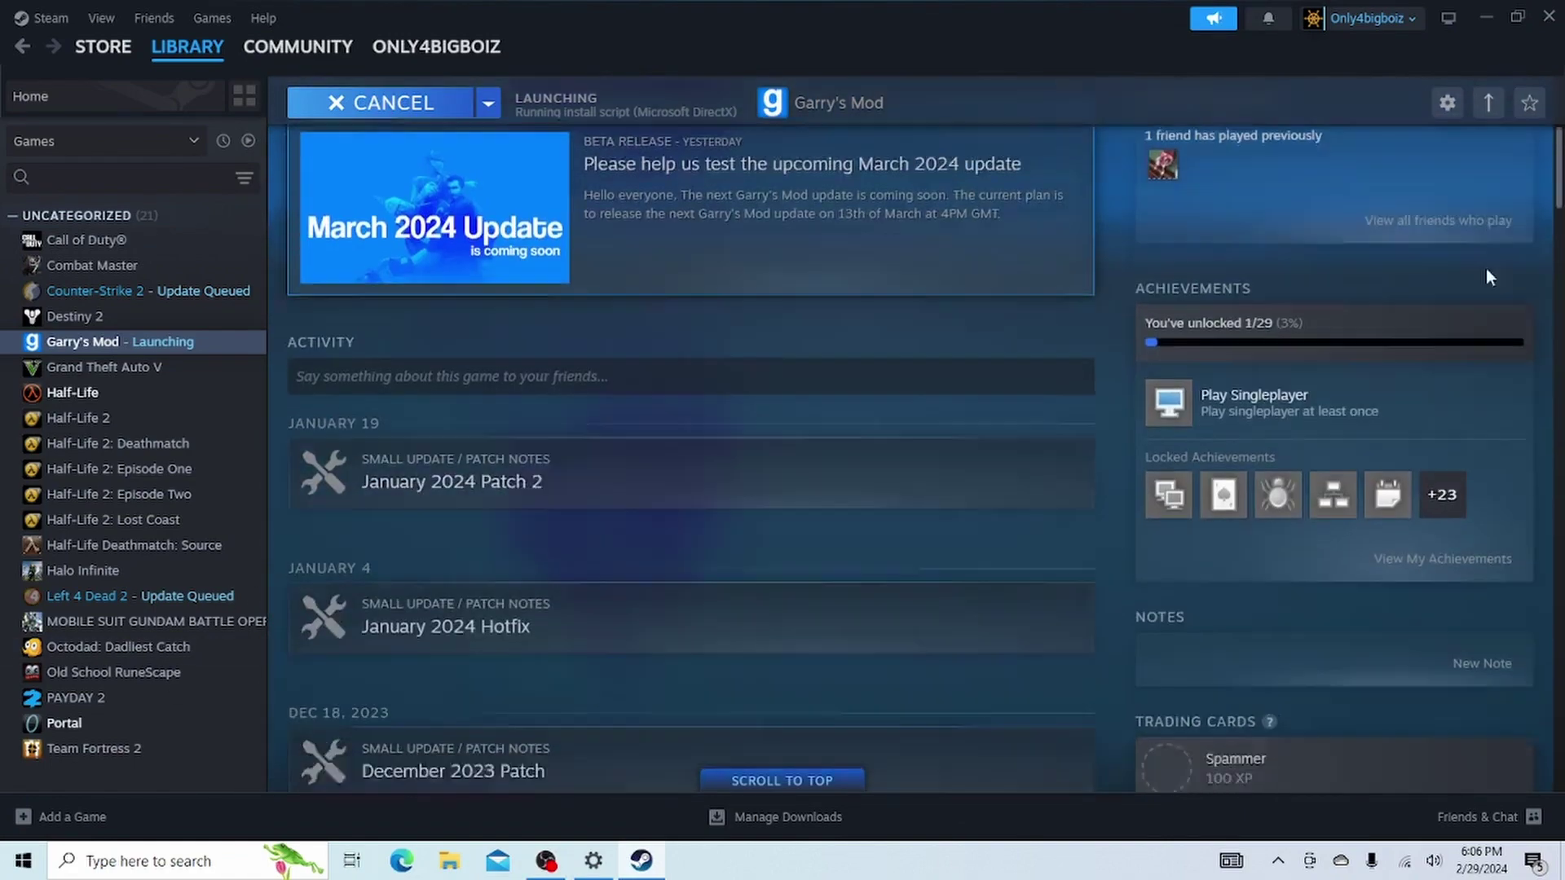
scroll(1467, 307, up, 4)
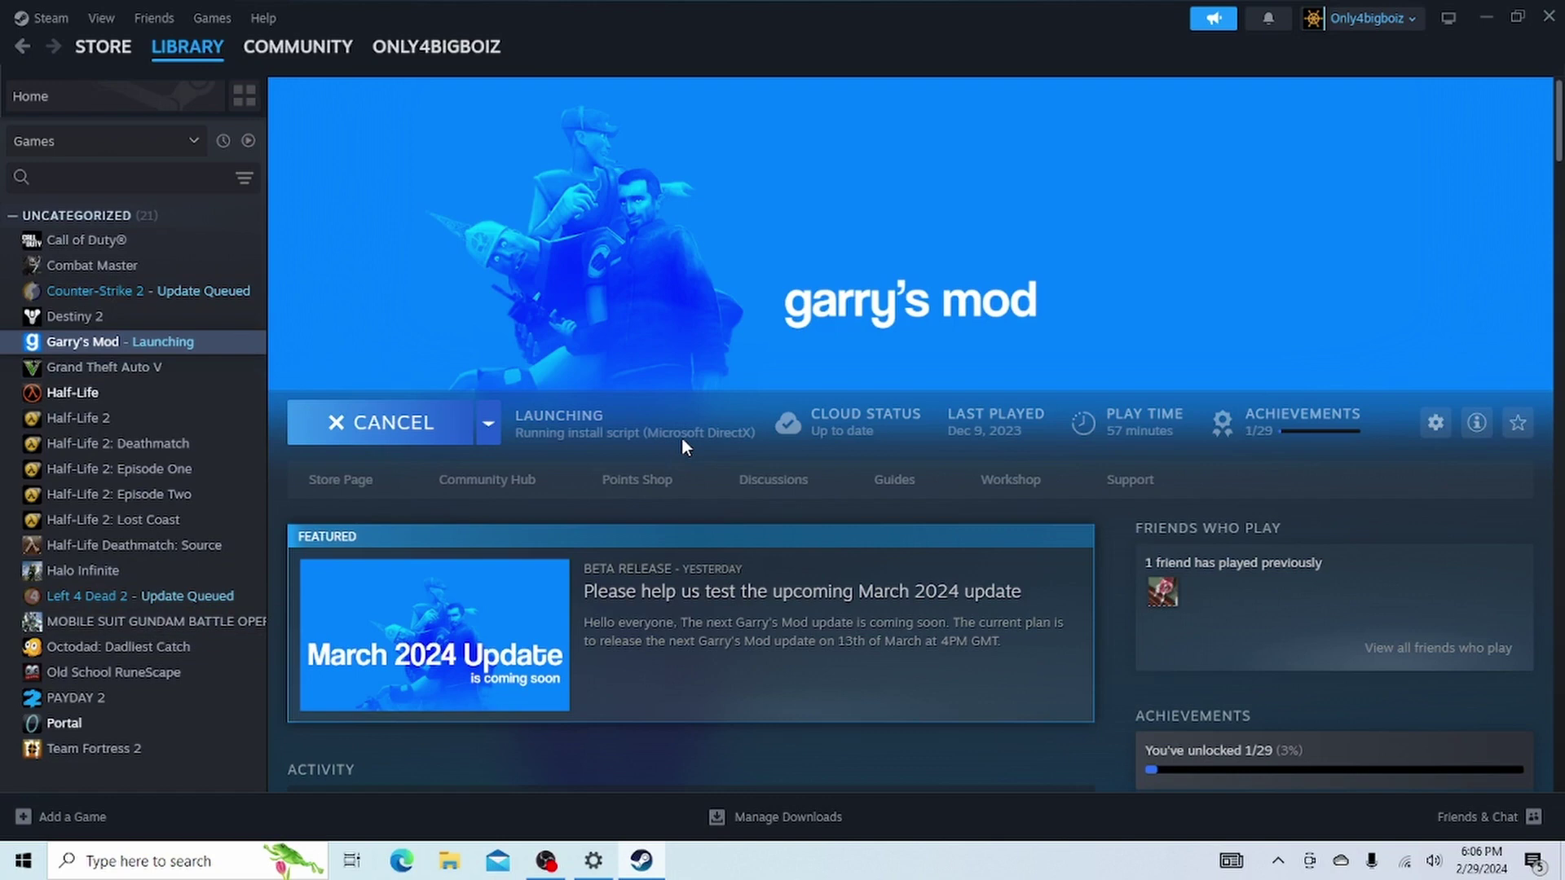
Step: Check Steam's launch device choices, dismiss them, and close Steam completely
click(488, 423)
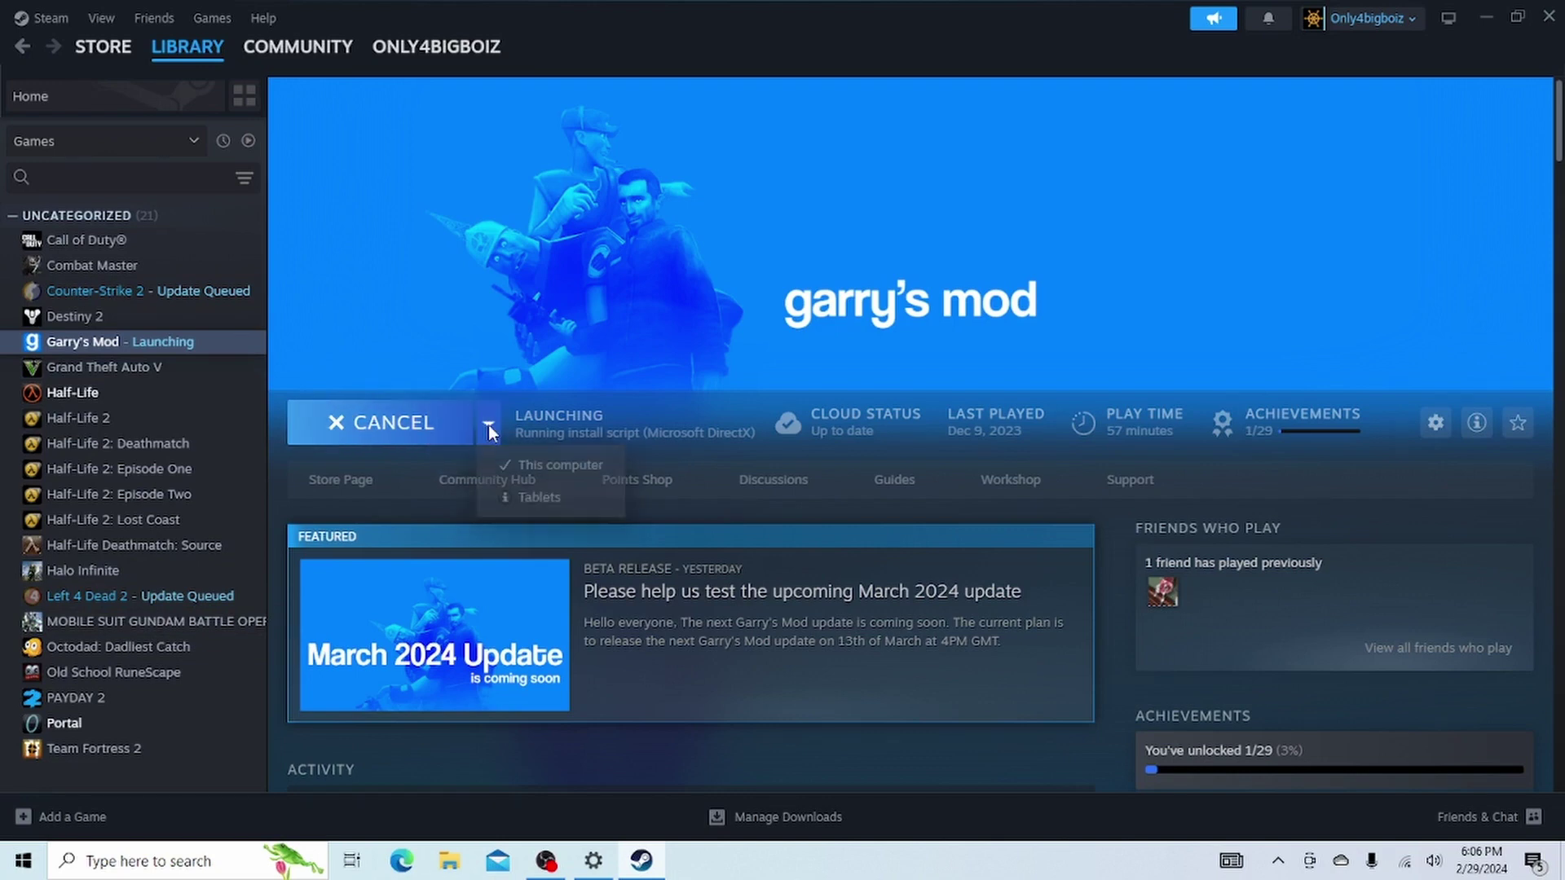
click(612, 409)
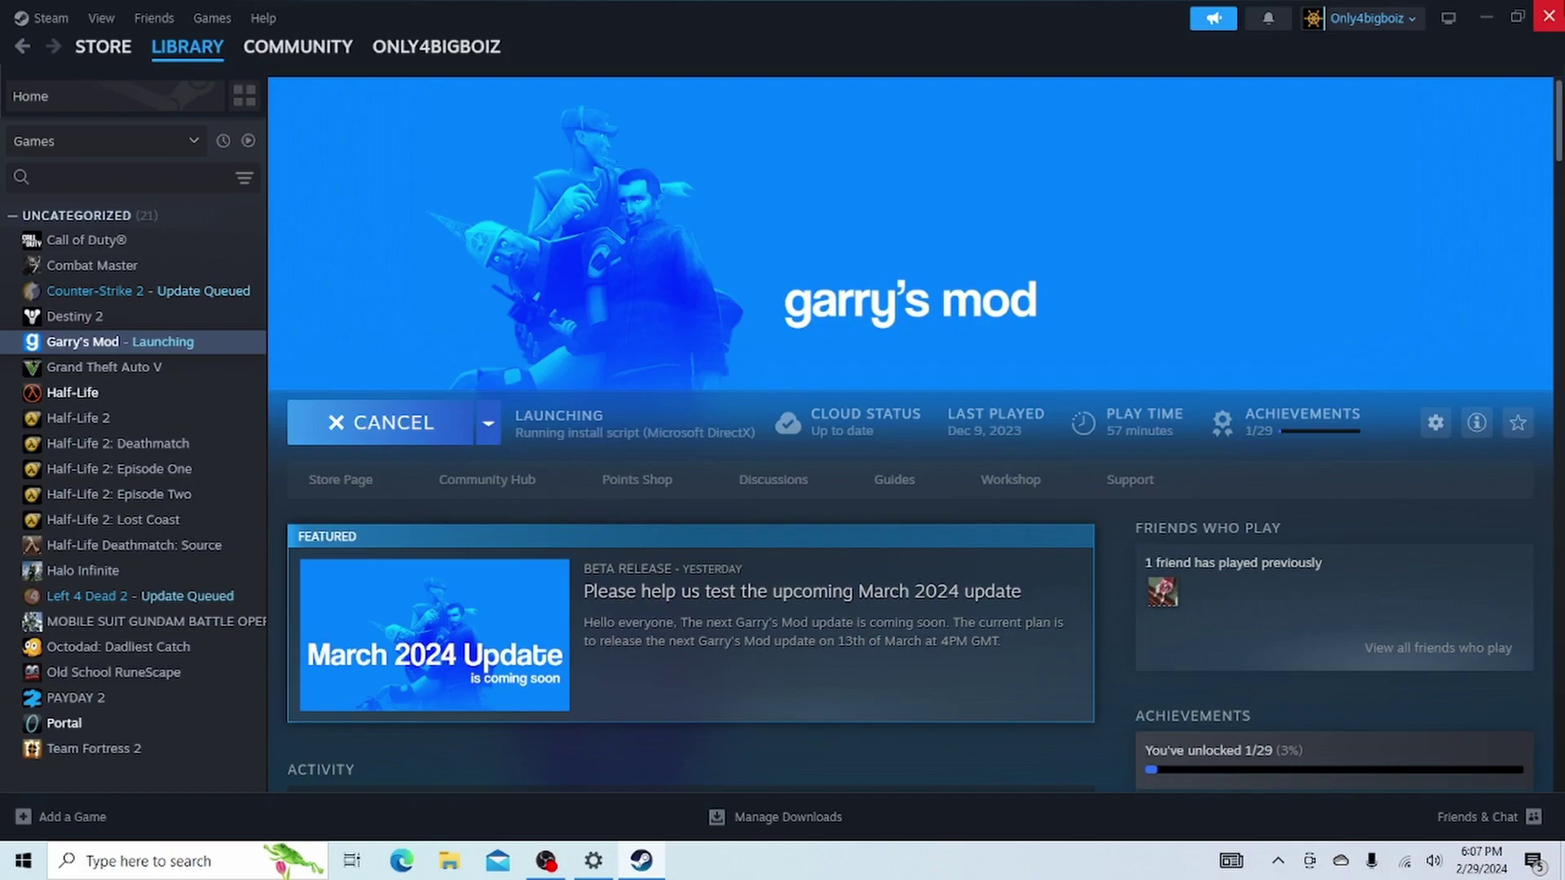
click(1549, 16)
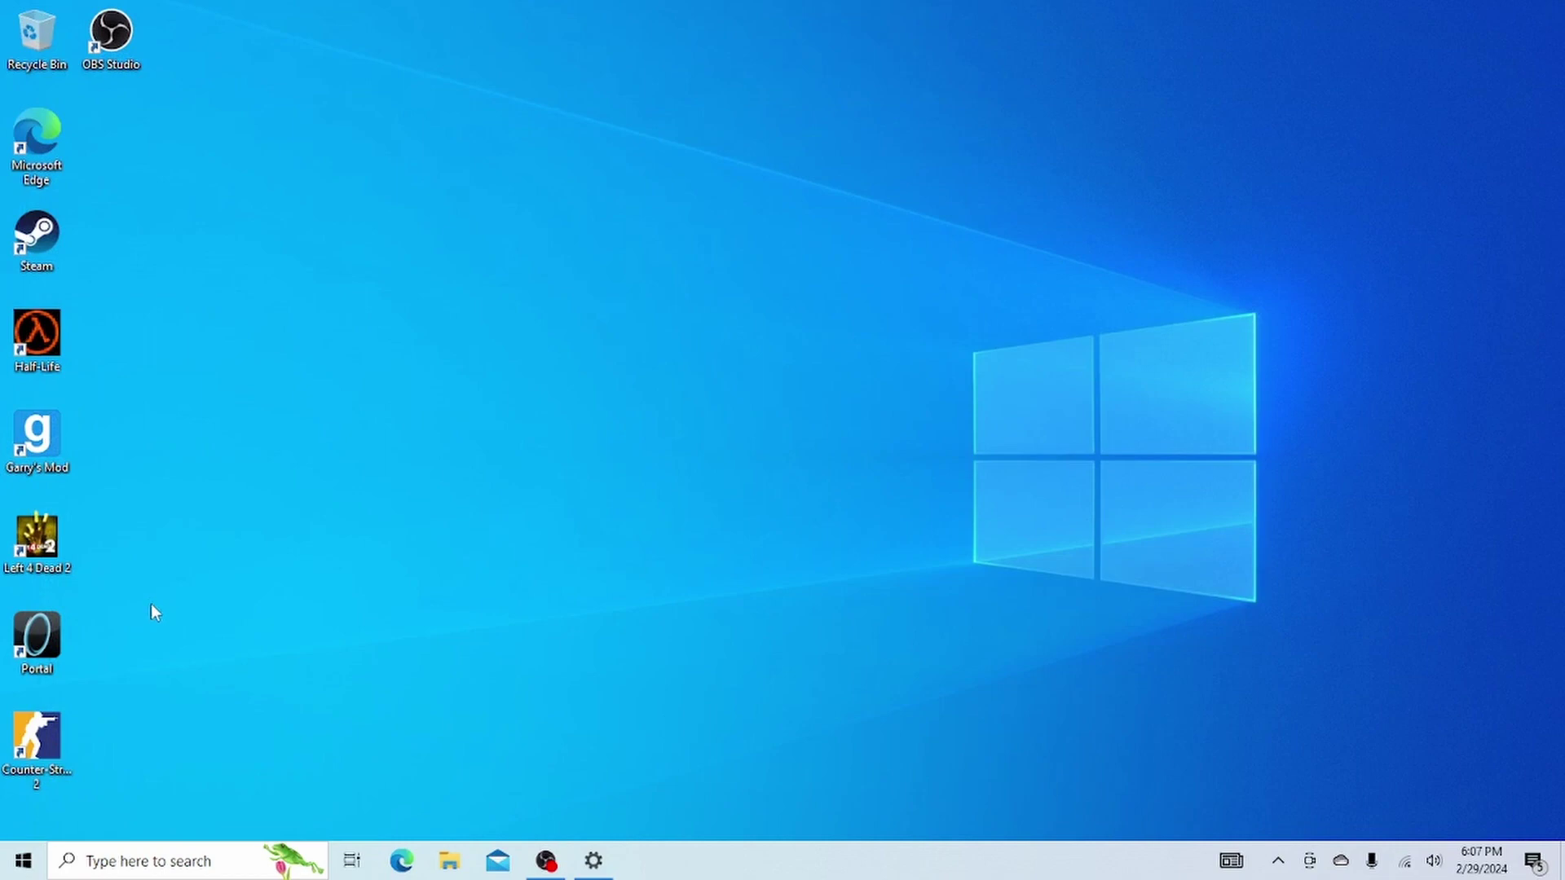
Step: Launch Portal from its desktop icon and wait for the main menu
click(54, 634)
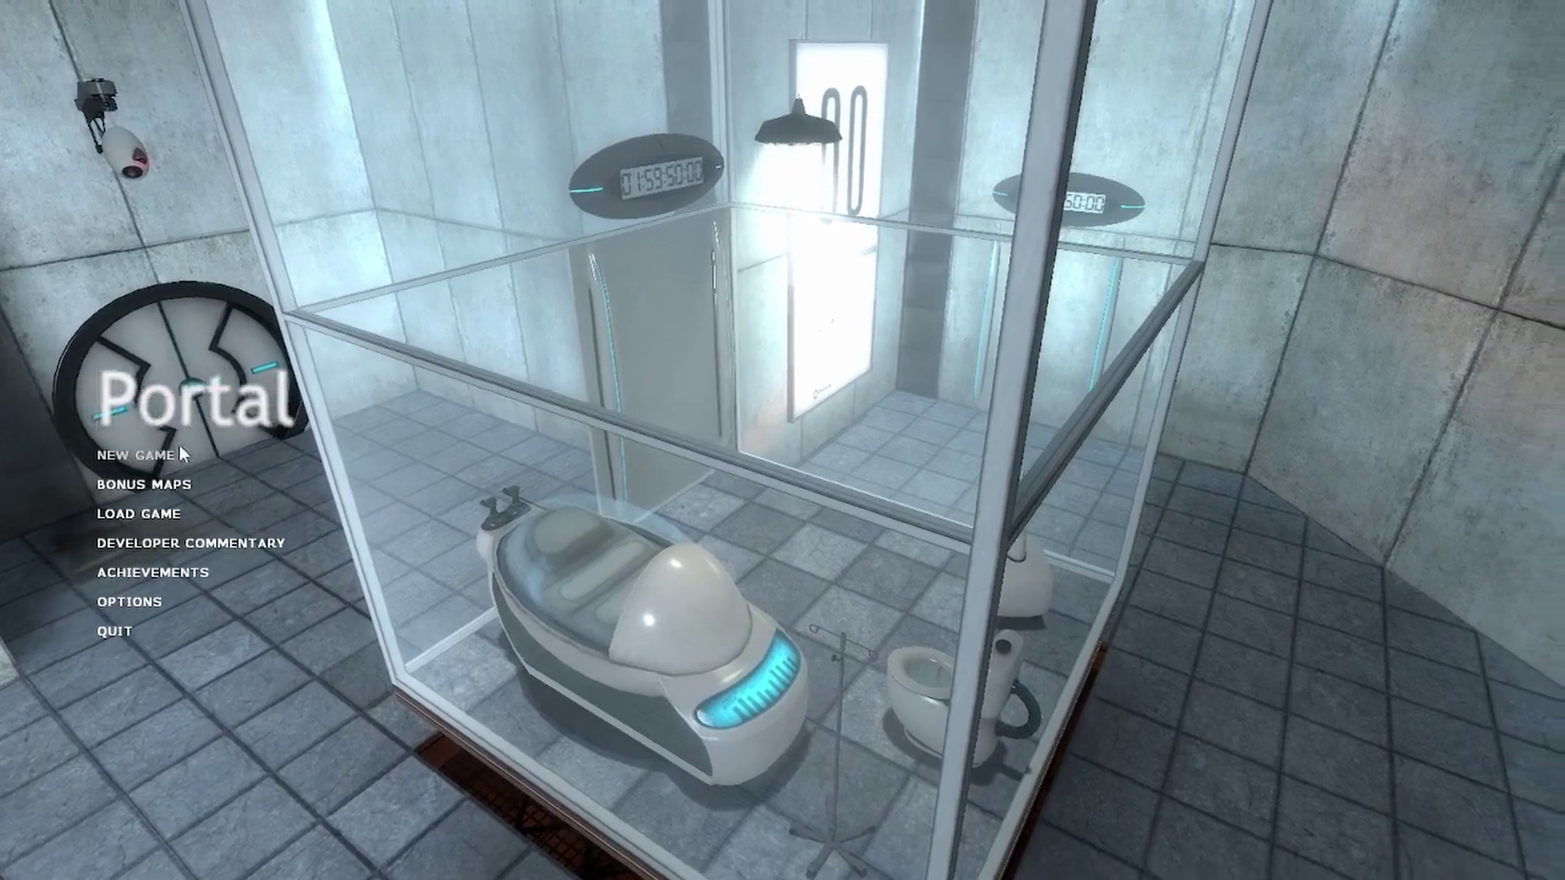
Step: Check Load Game and find no saves, then begin a new game
click(161, 511)
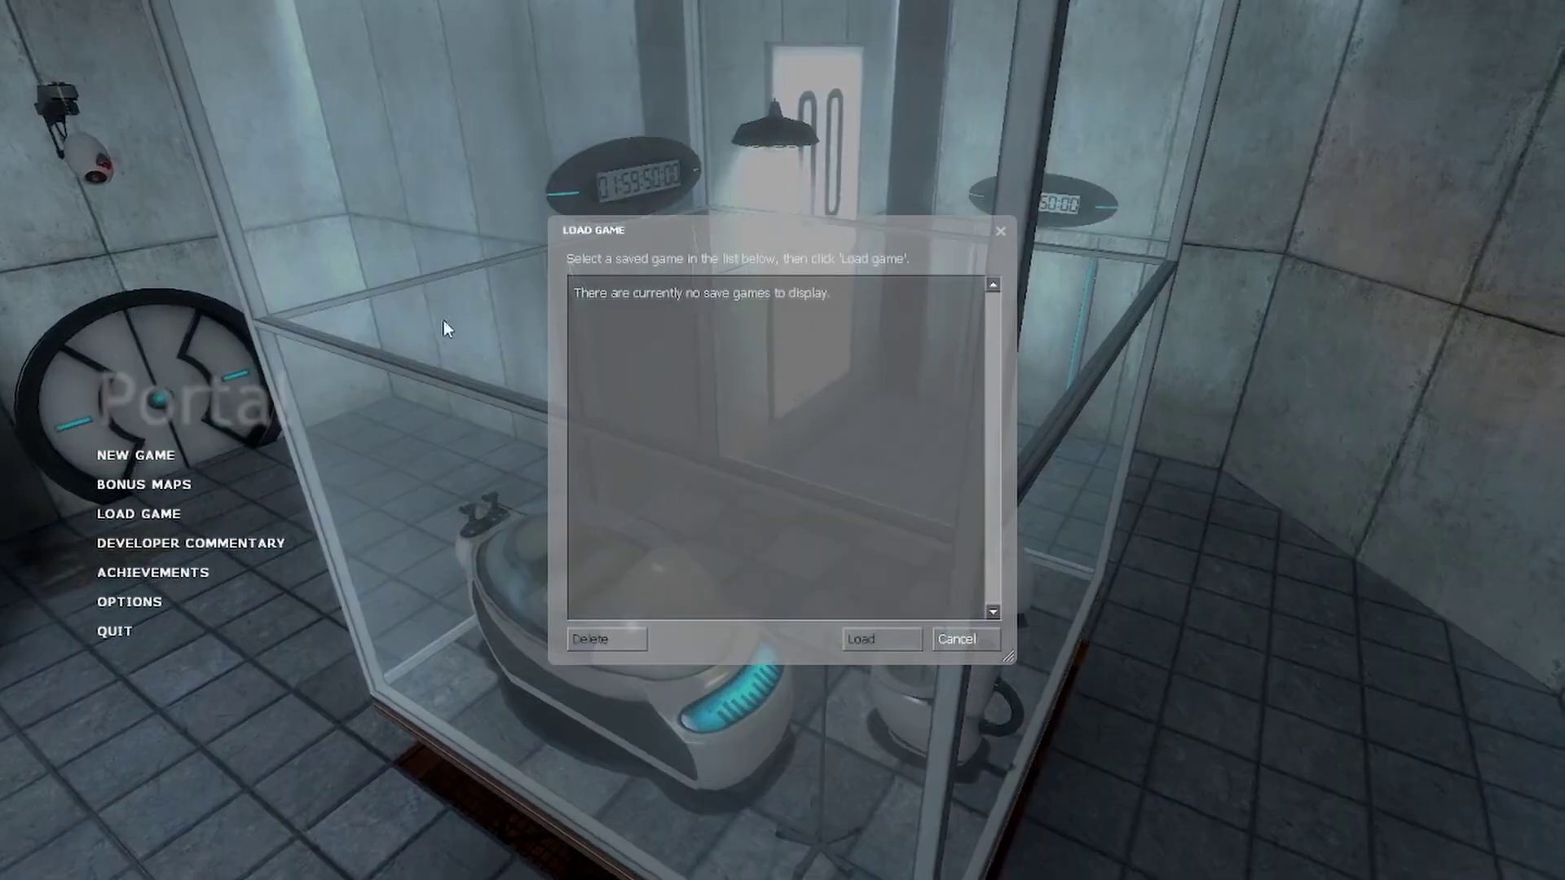
click(1000, 231)
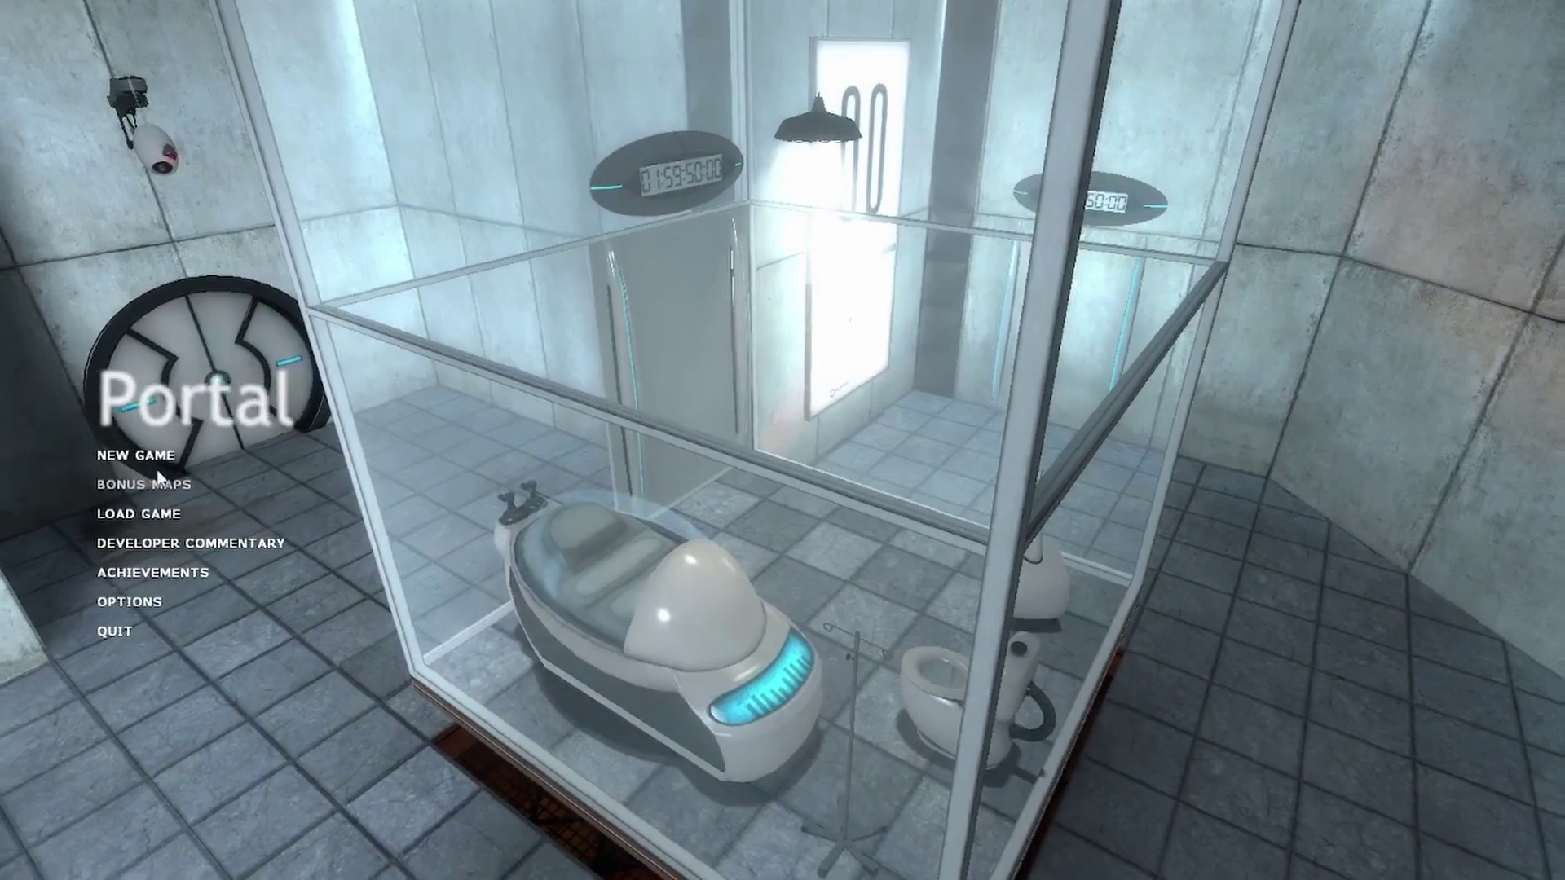
click(158, 456)
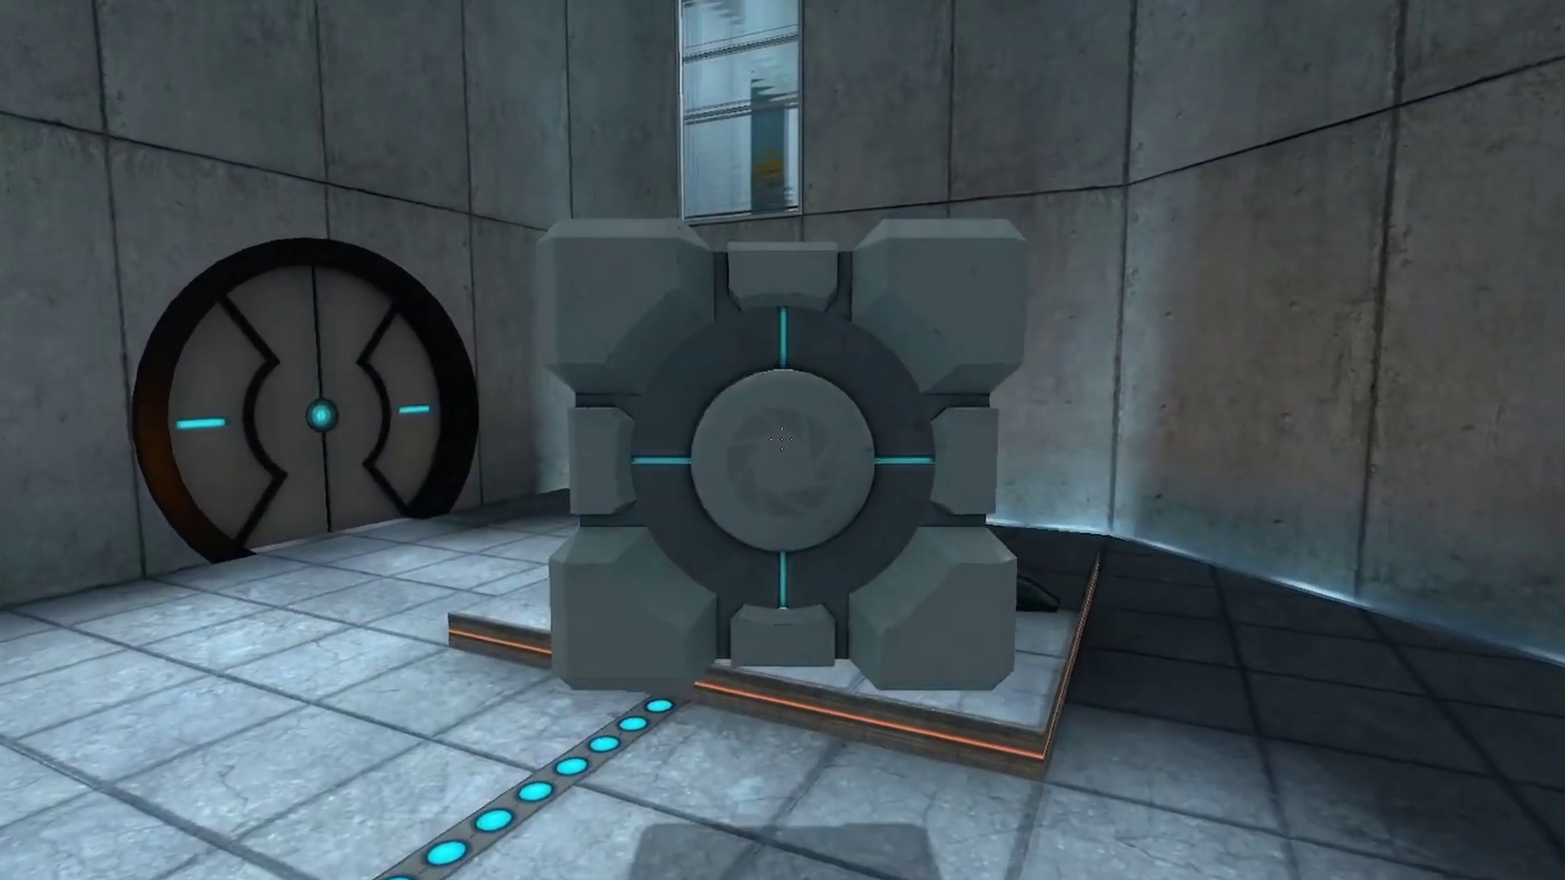
Step: Drop the cube on the red button, walk to the elevator, and quit Portal
key(e)
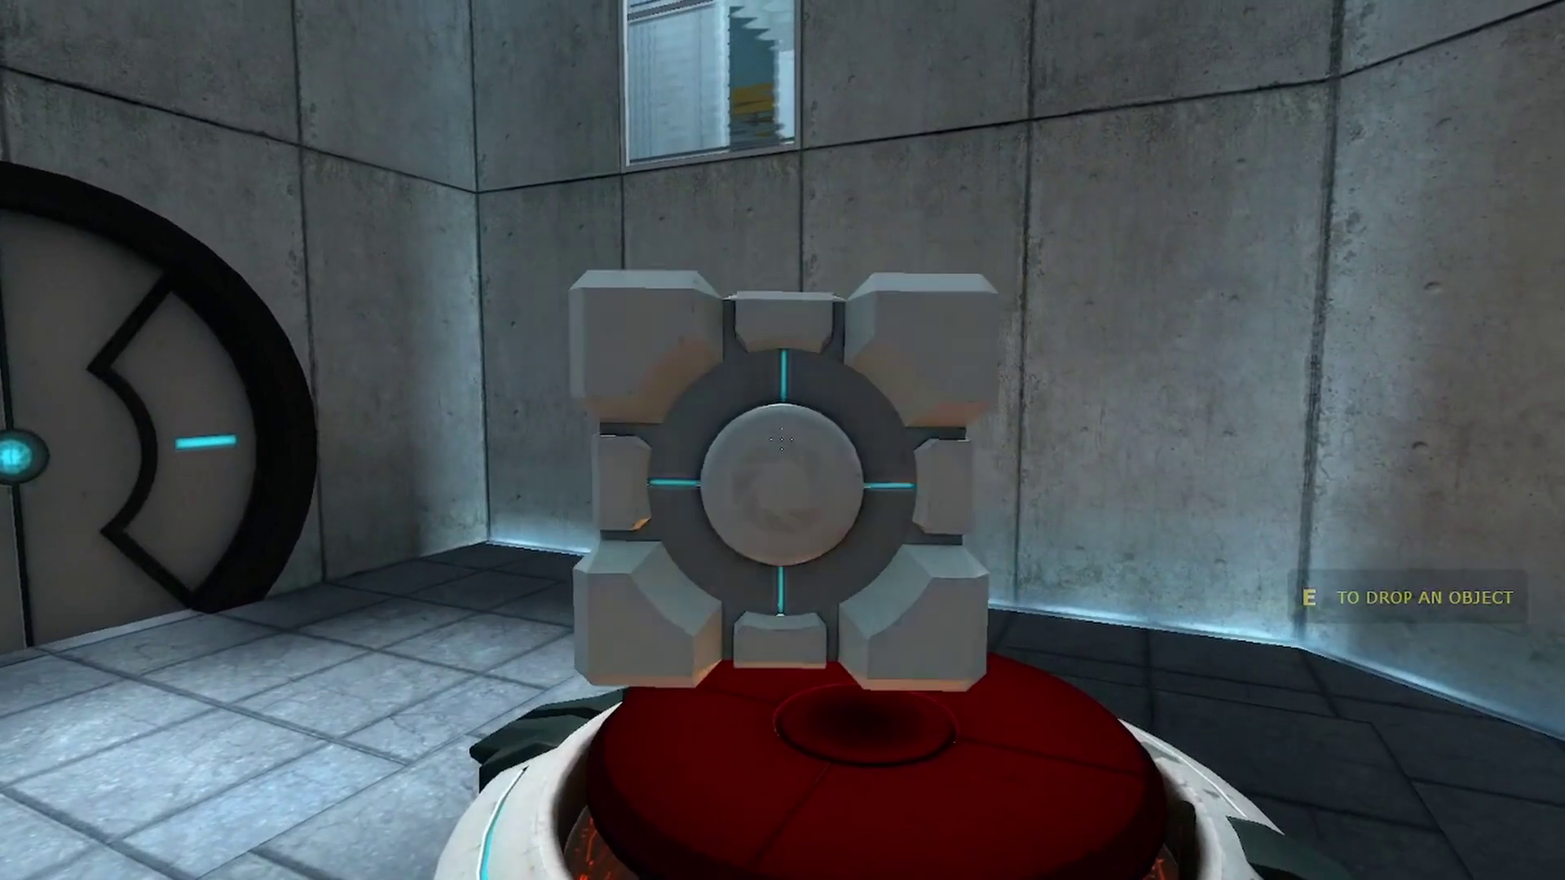
key(e)
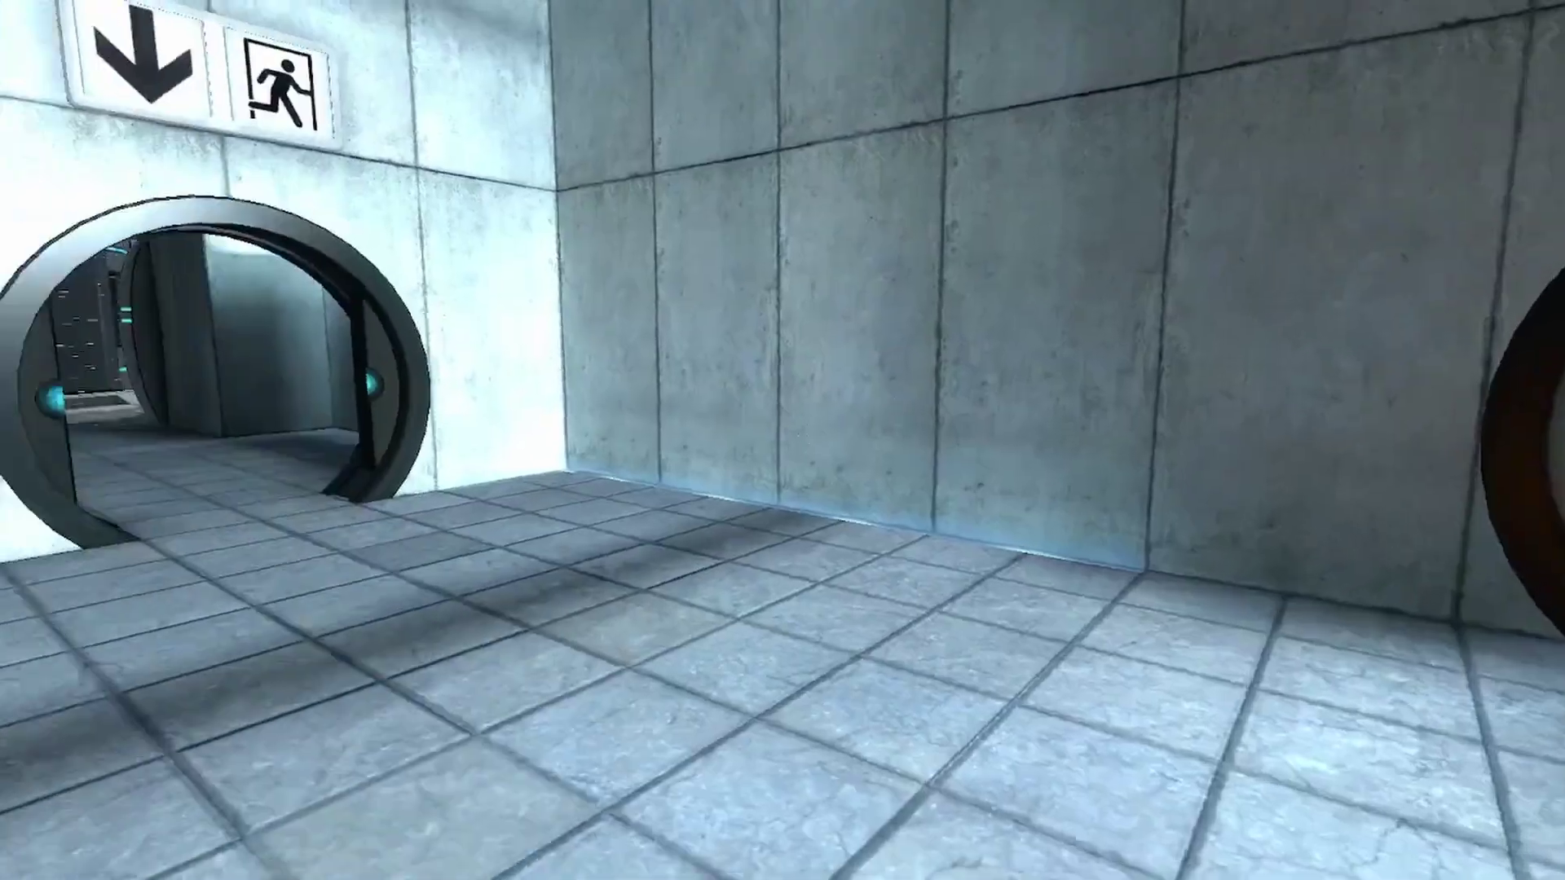
key(w)
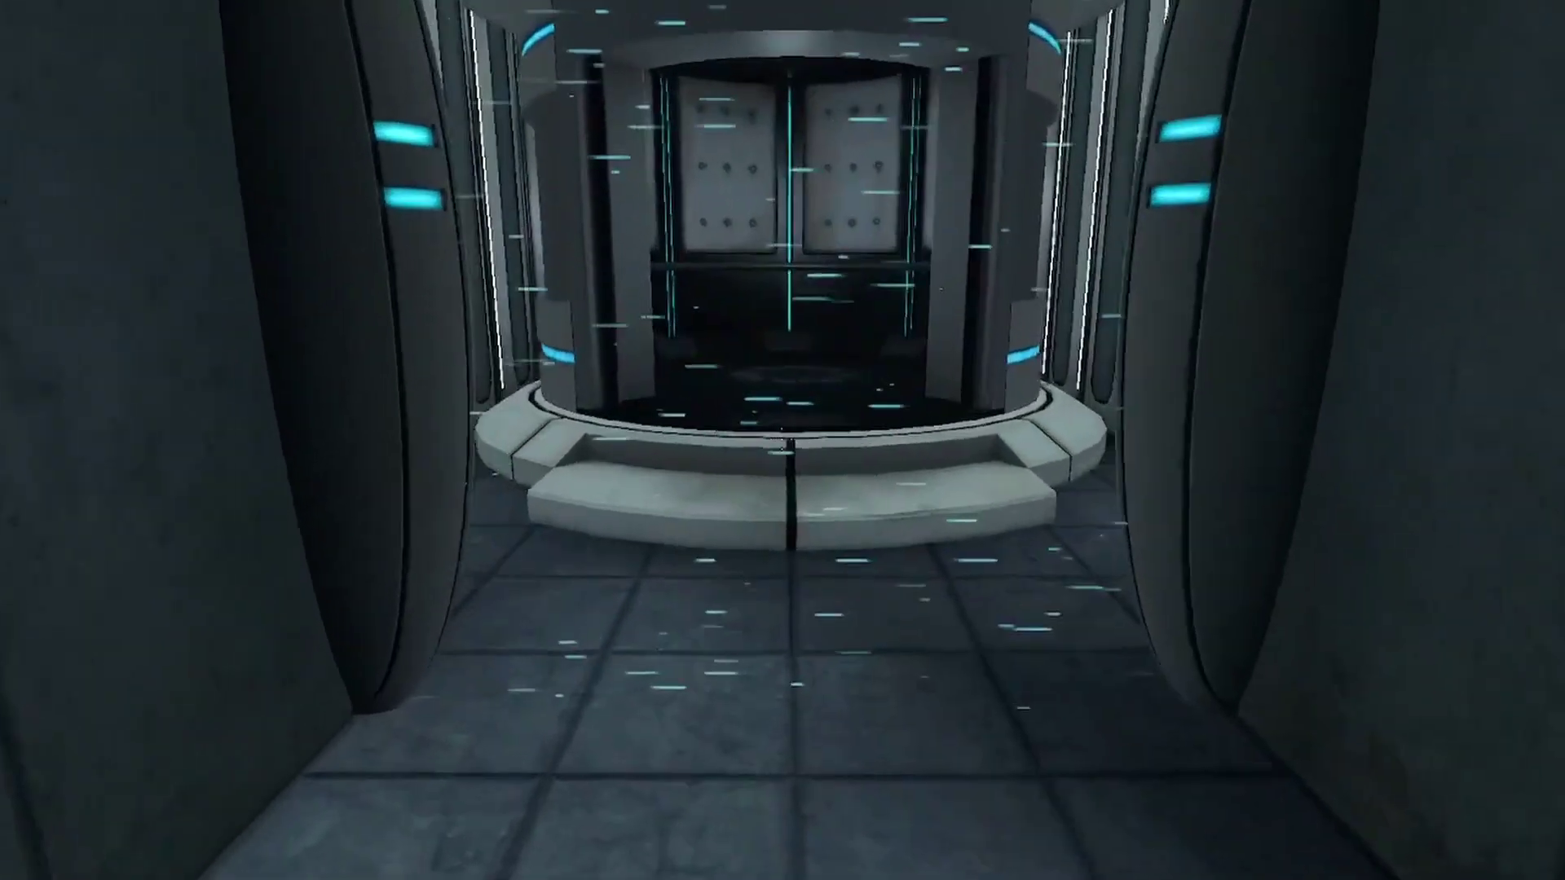
key(w)
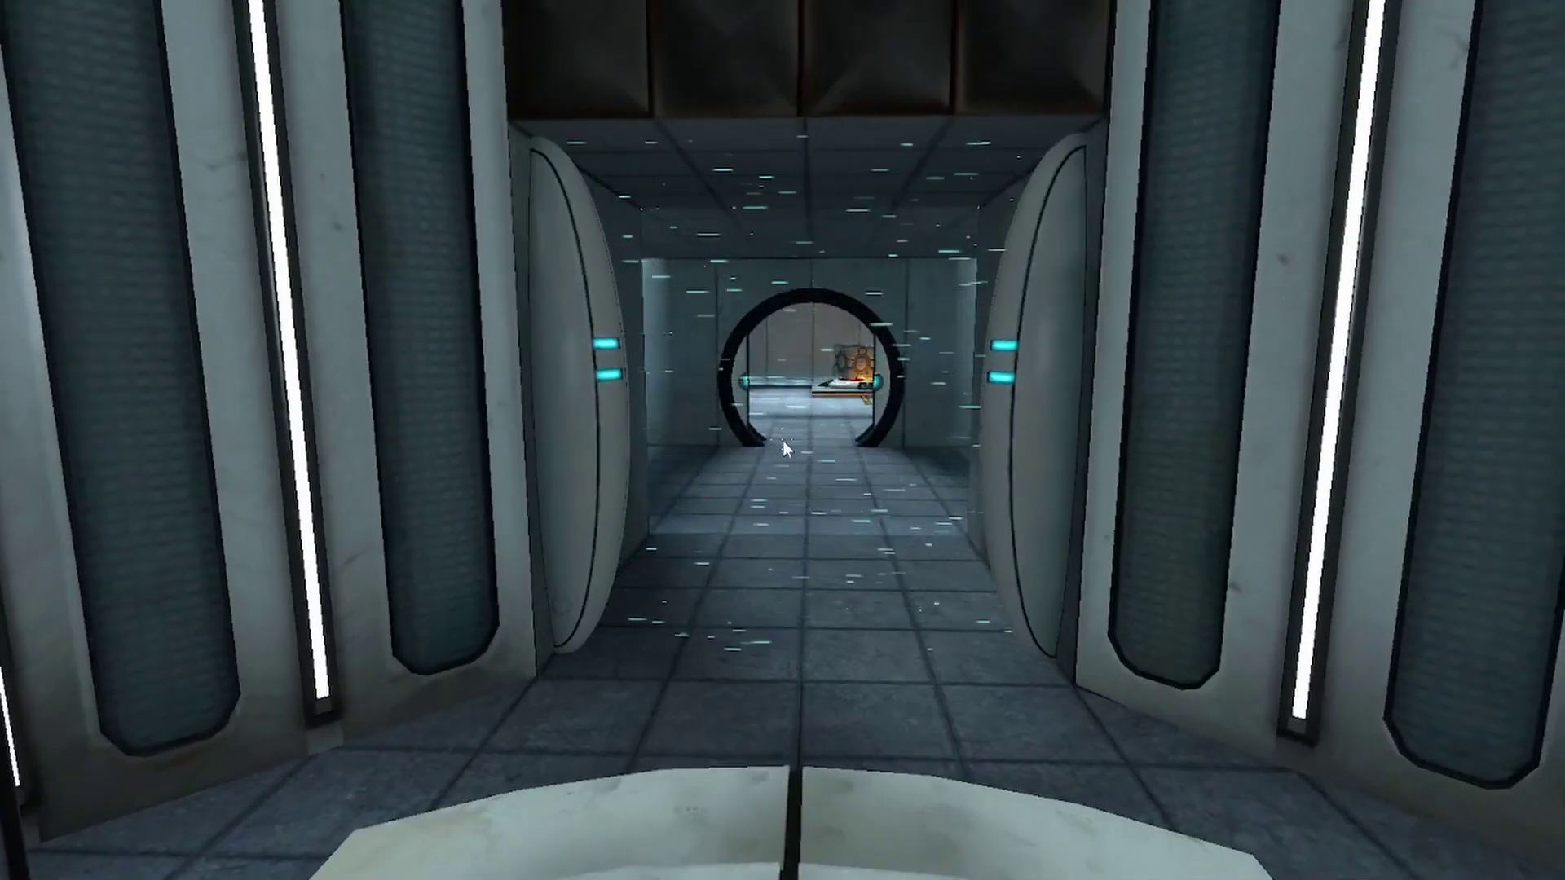
key(Escape)
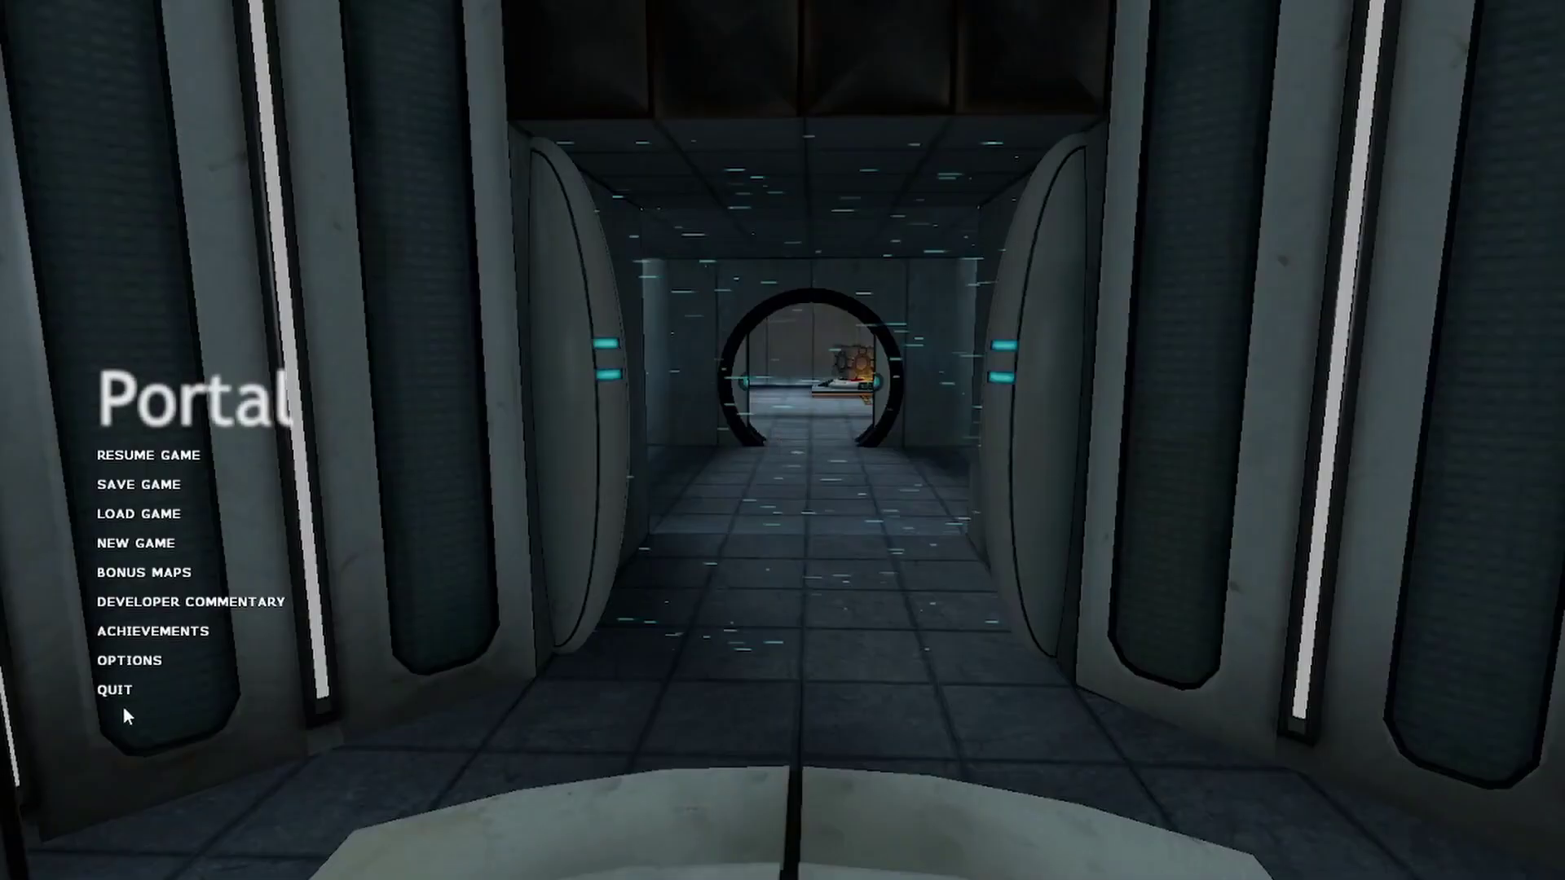
click(118, 693)
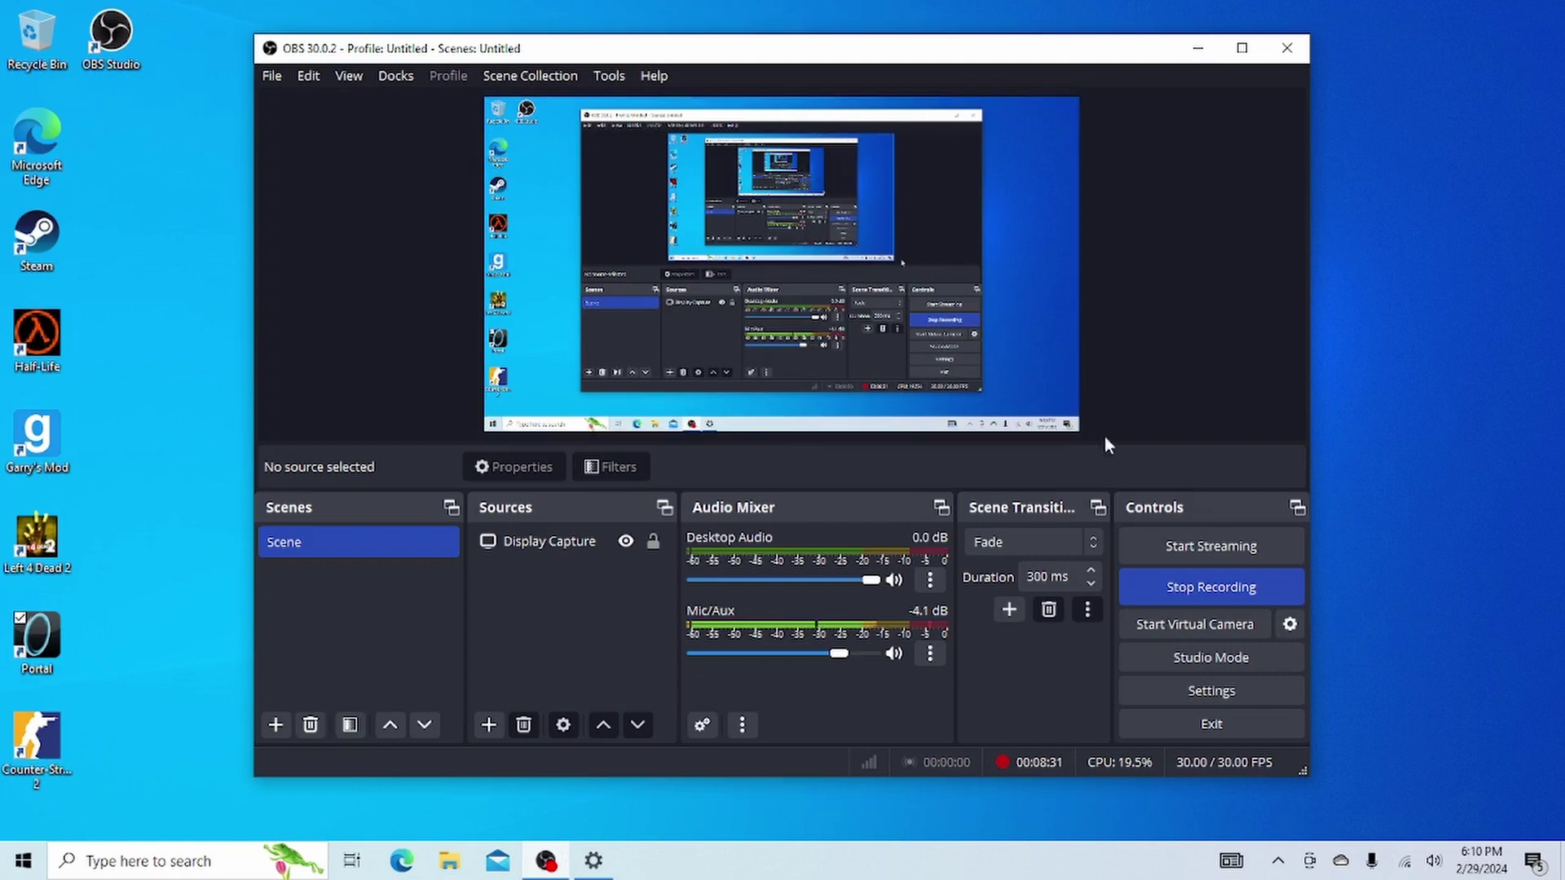
Step: Minimize OBS Studio so recording continues in the background
click(1191, 49)
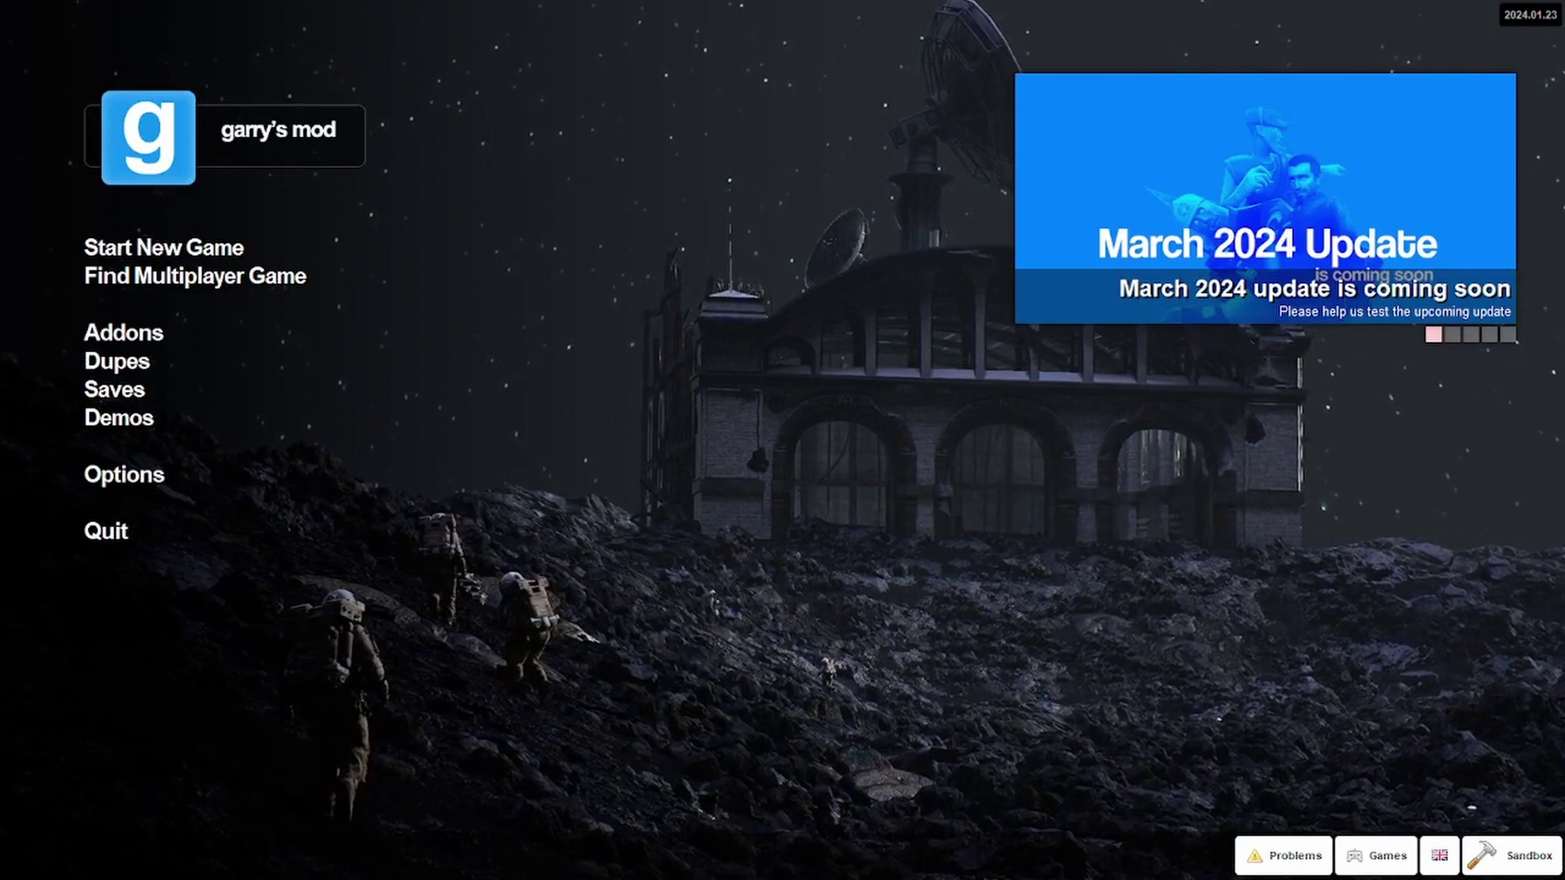
Step: Pick gm_construct under Start New Game and load into the map
click(187, 247)
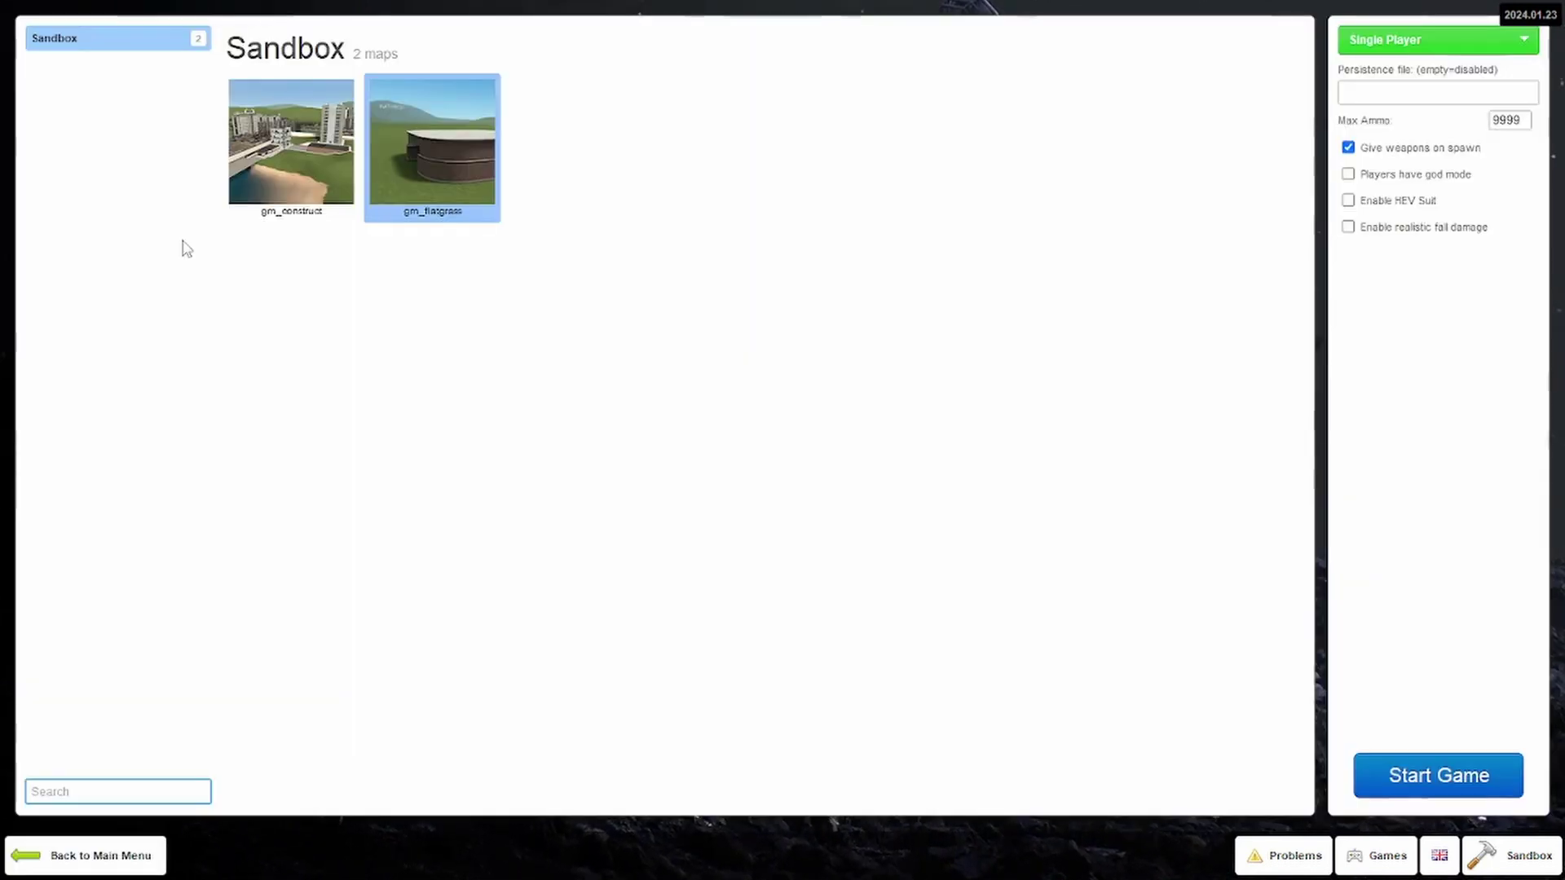
click(250, 199)
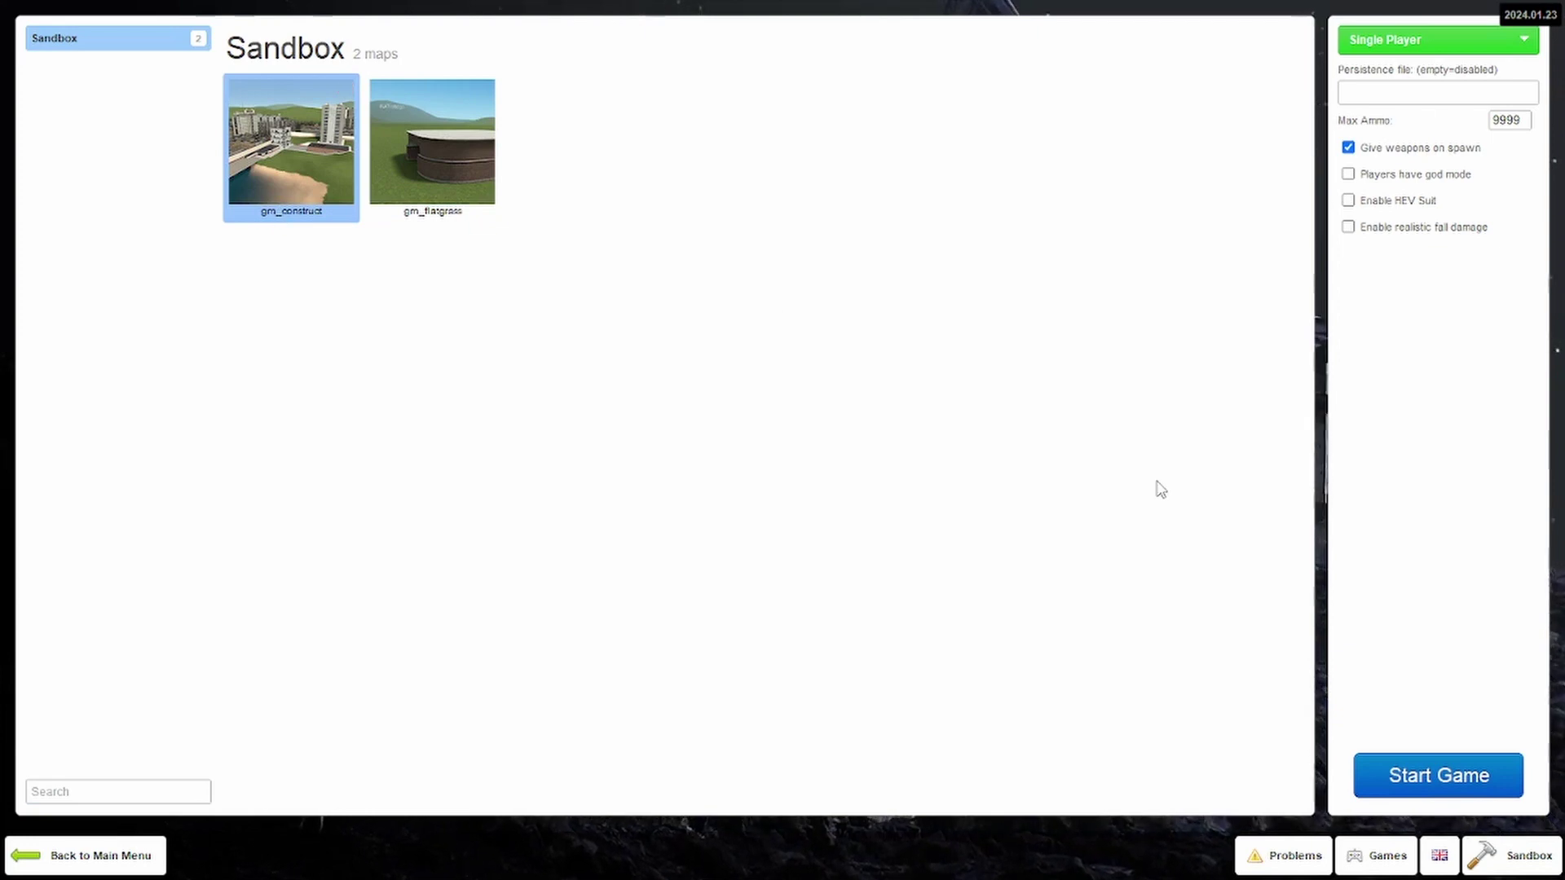
click(1449, 793)
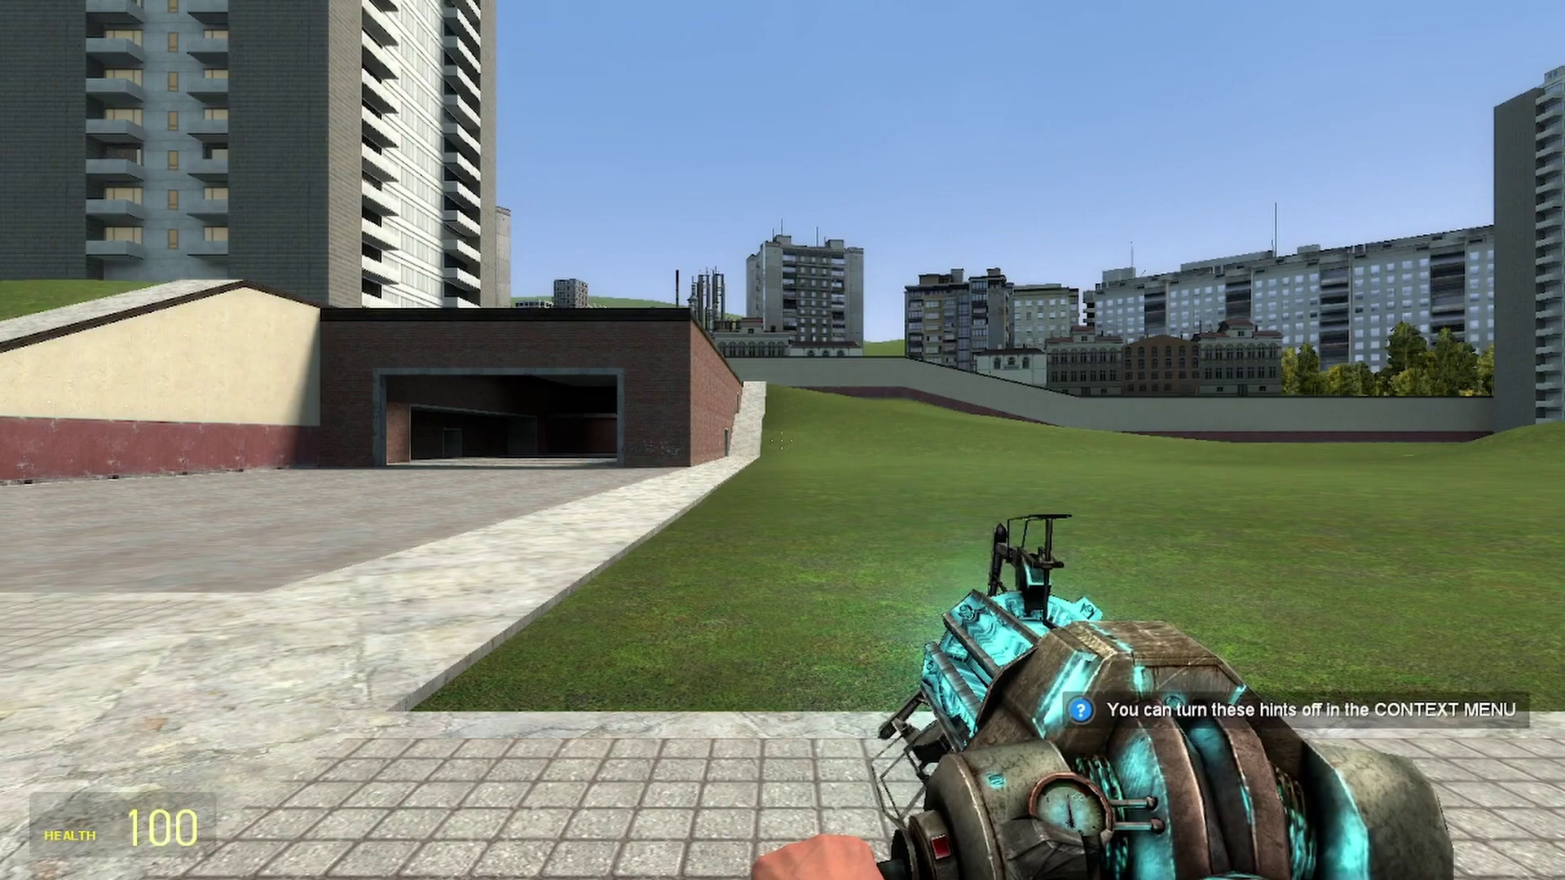
Step: Walk and look around the pavement and open concrete area of the courtyard
key(w)
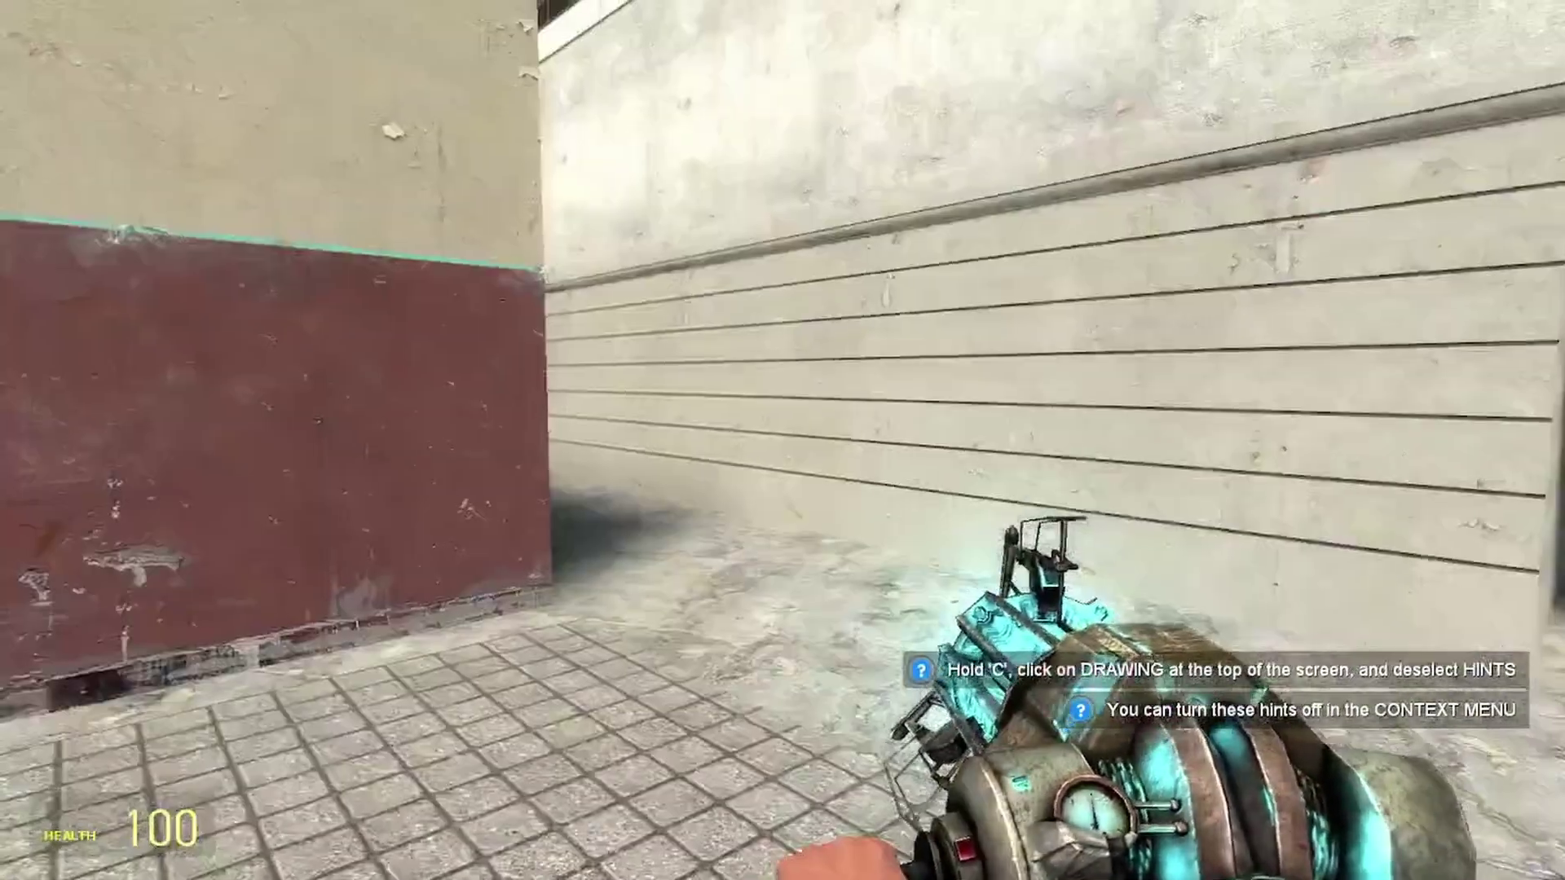
drag(783, 440, 392, 441)
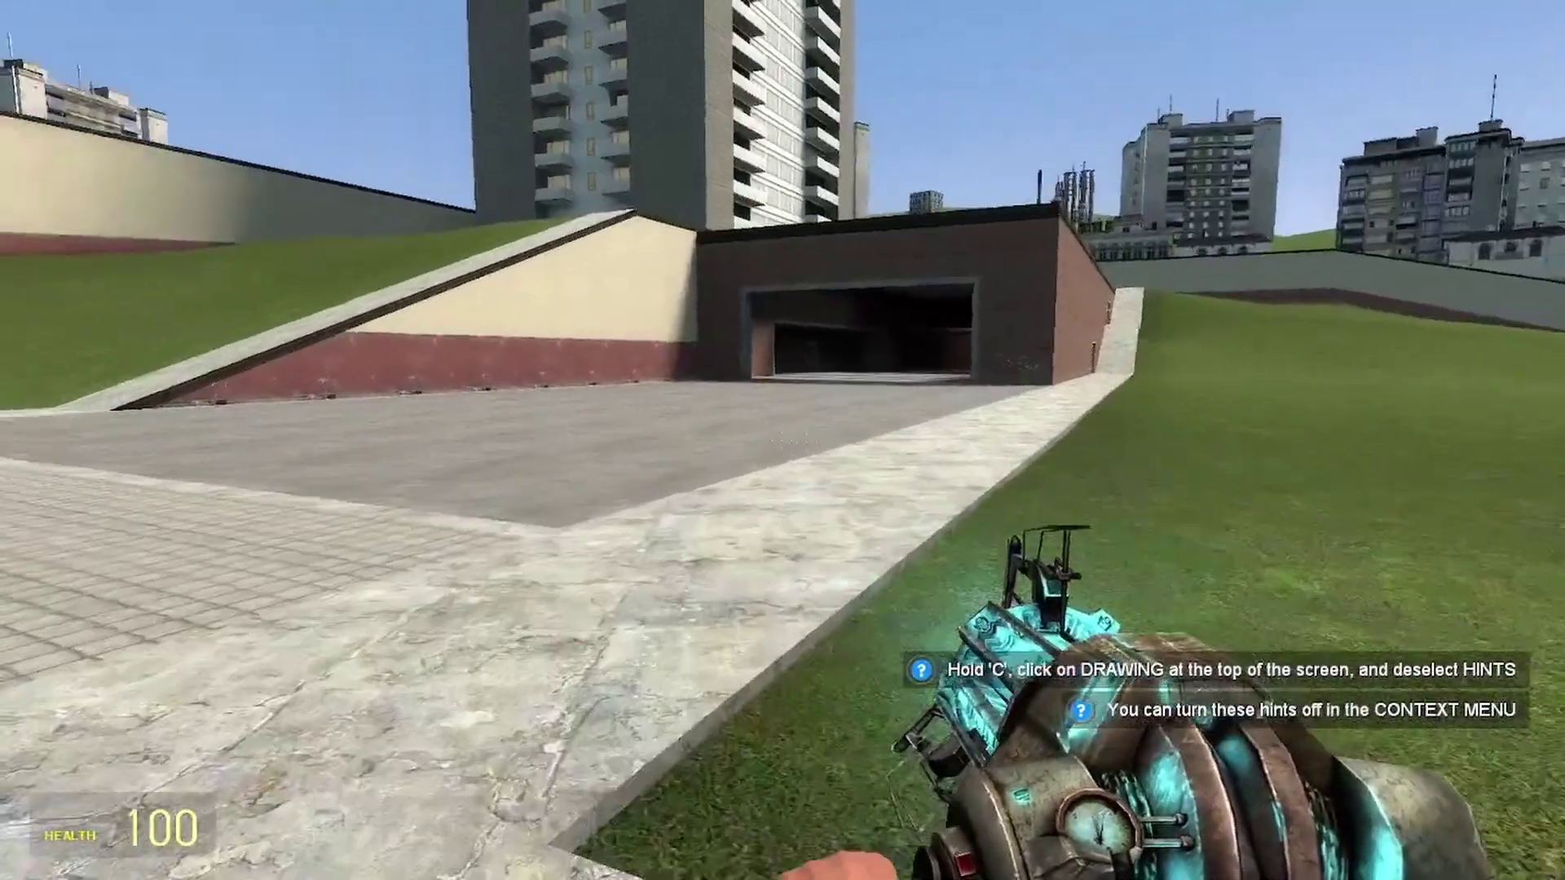
key(w)
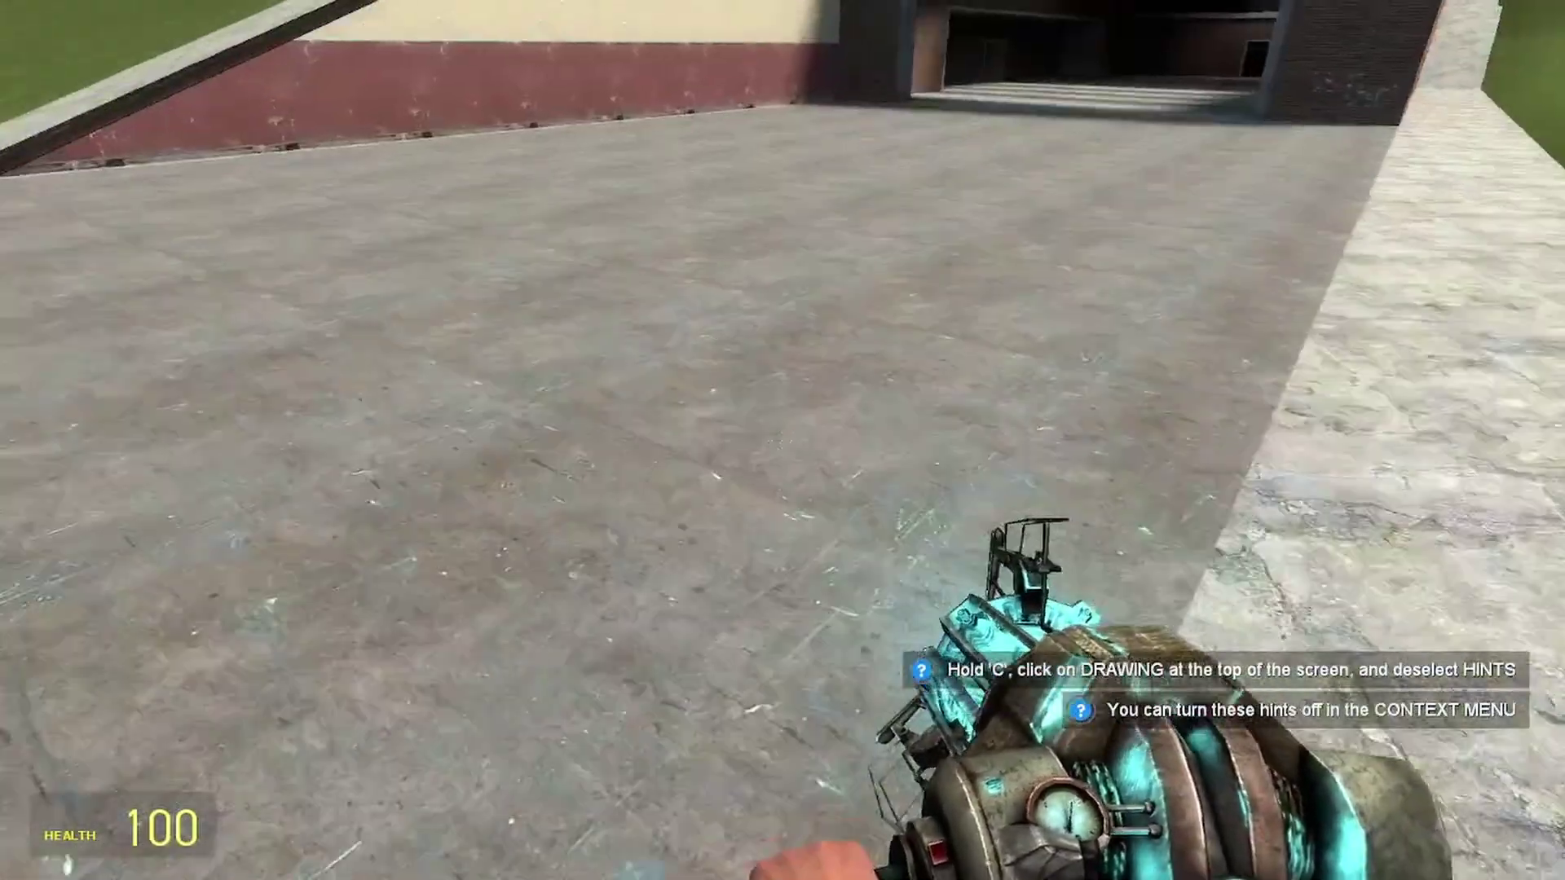
drag(783, 440, 393, 440)
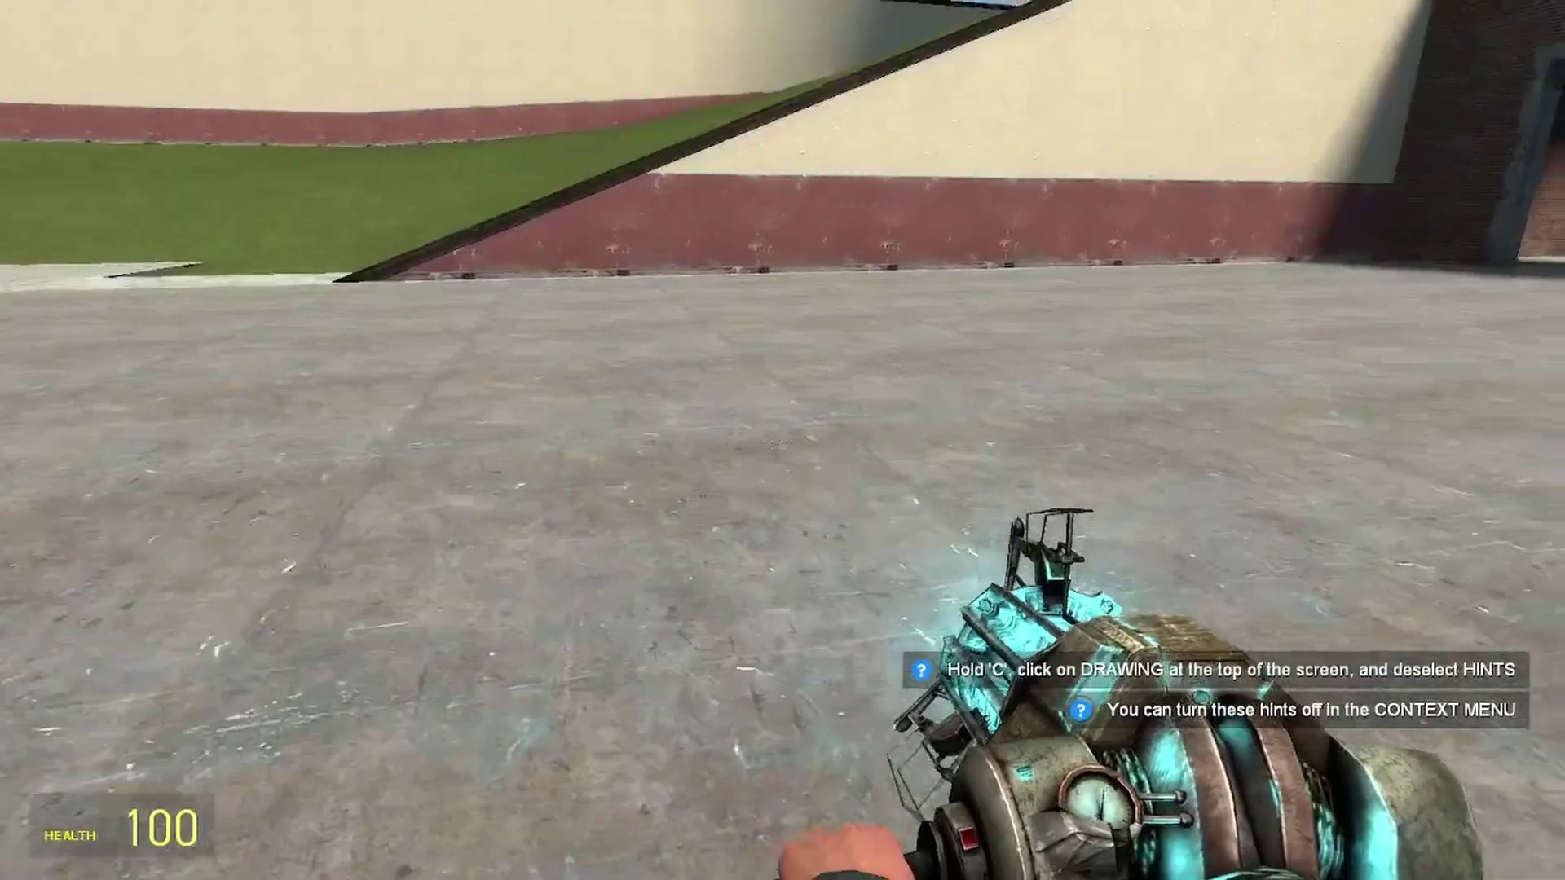
key(w)
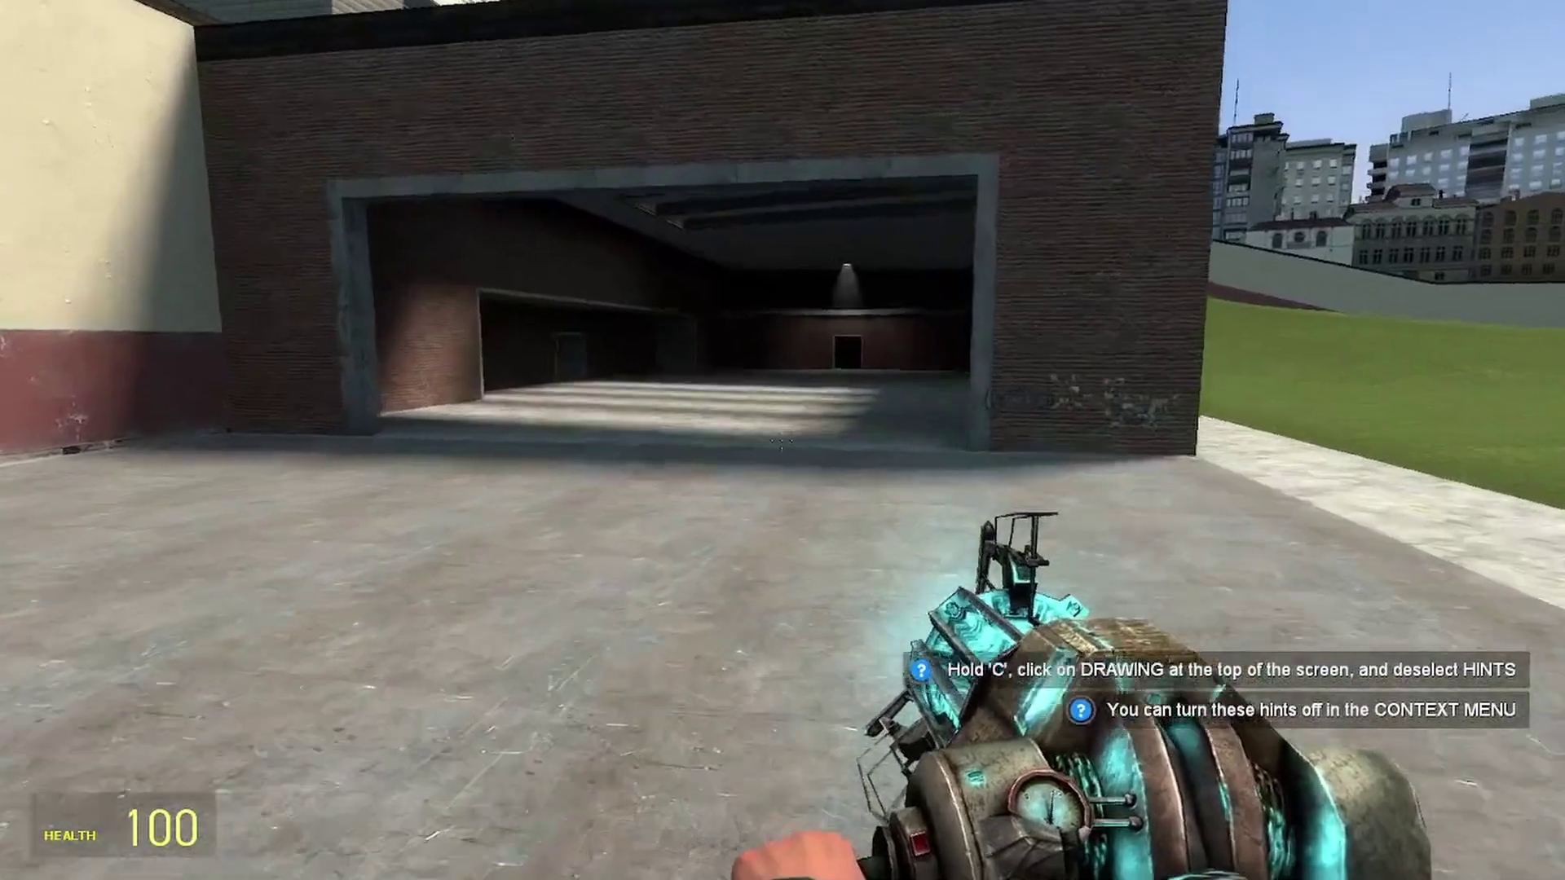
key(w)
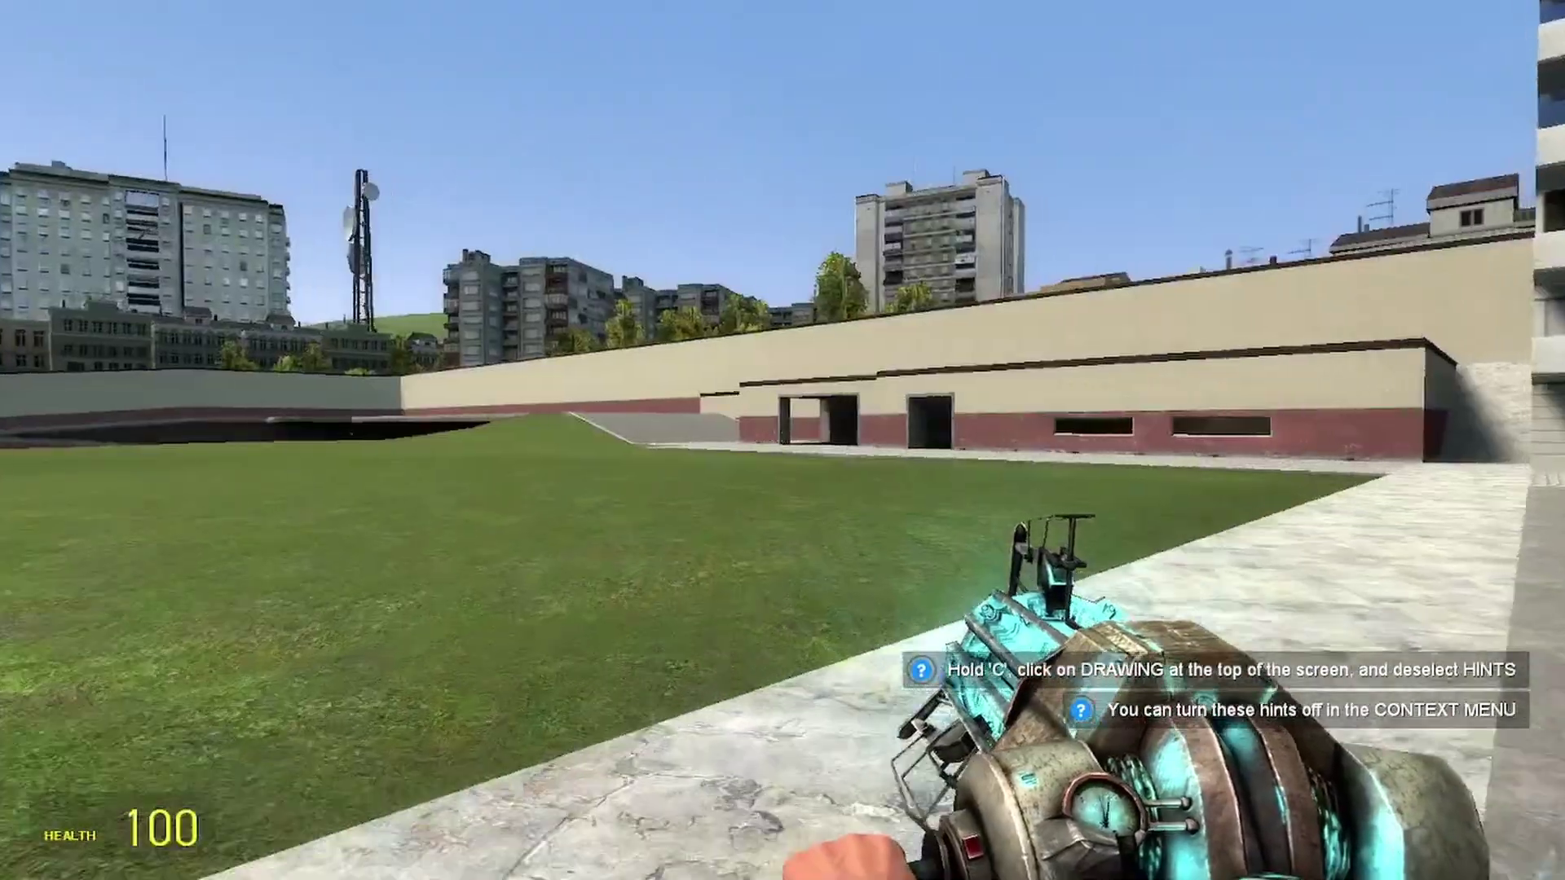
Step: Walk along the brick wall to the passage and open the spawn menu
key(w)
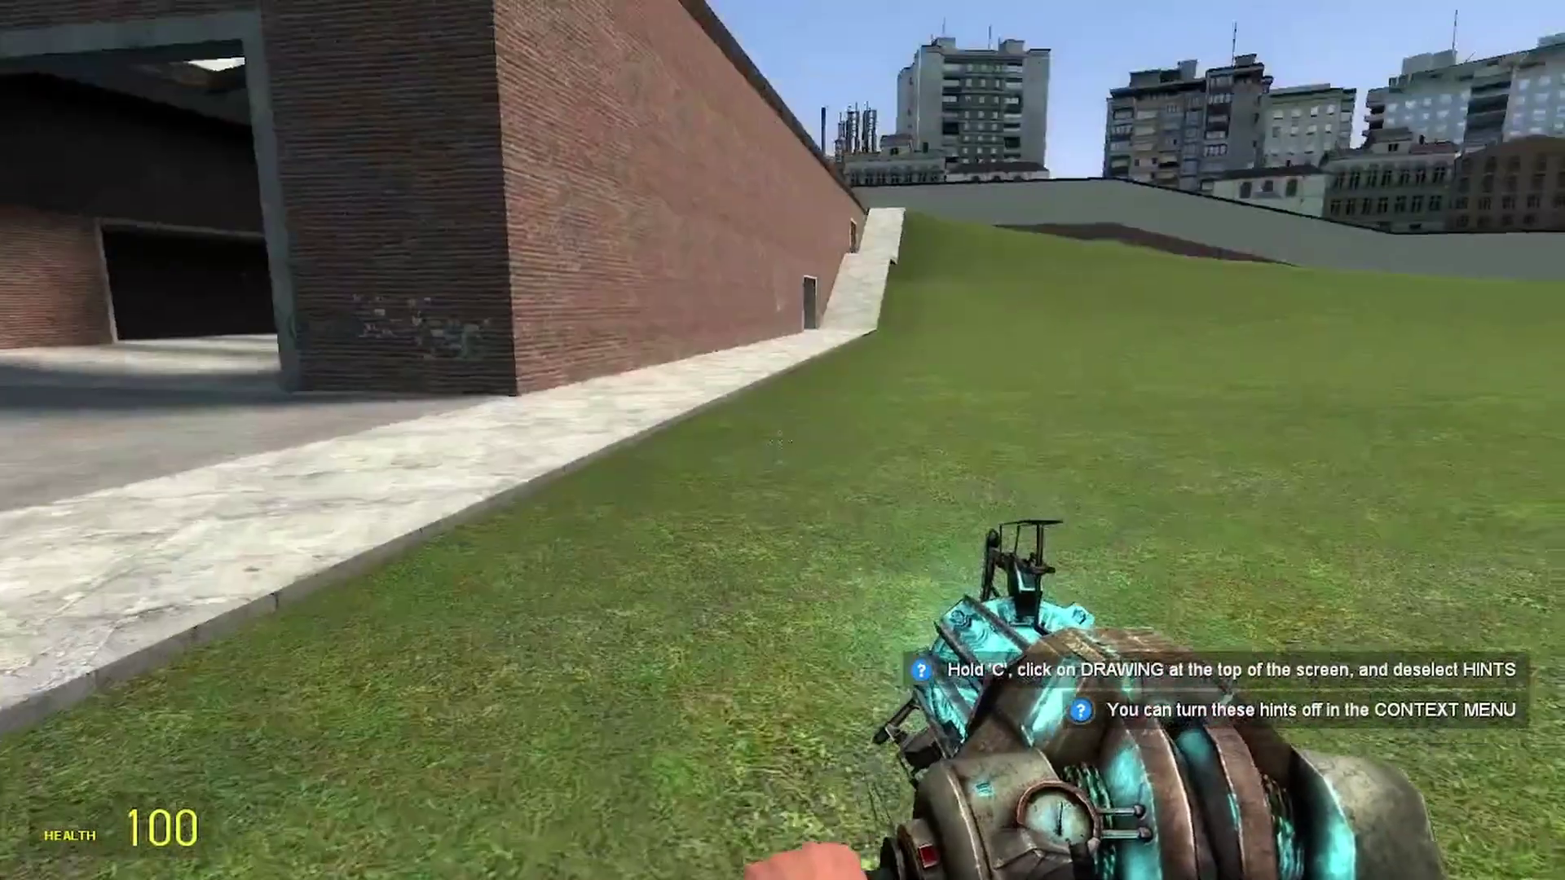
key(w)
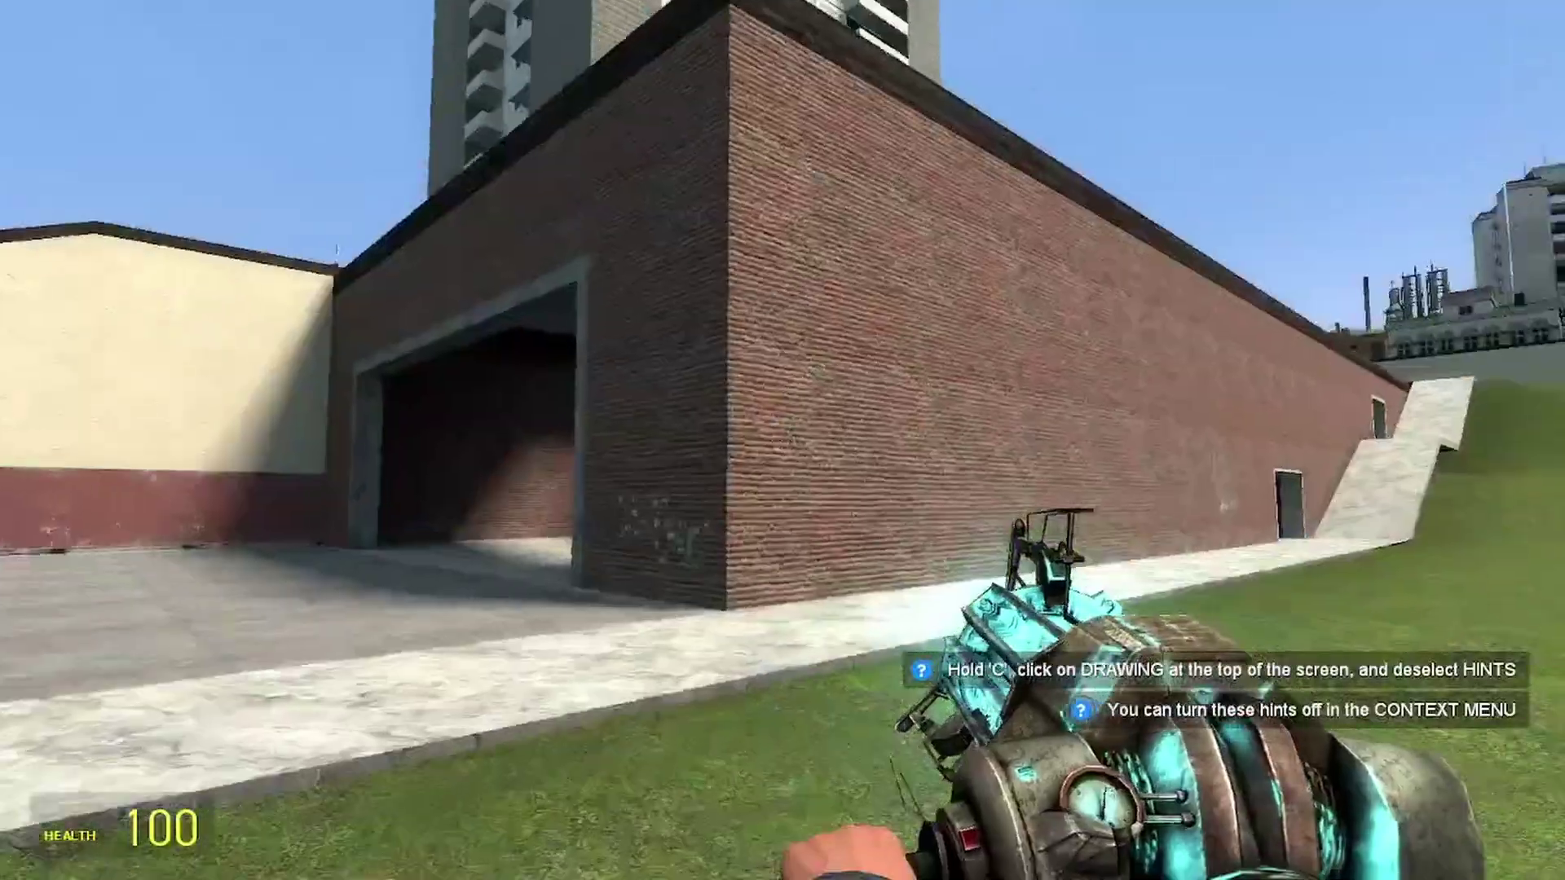
key(w)
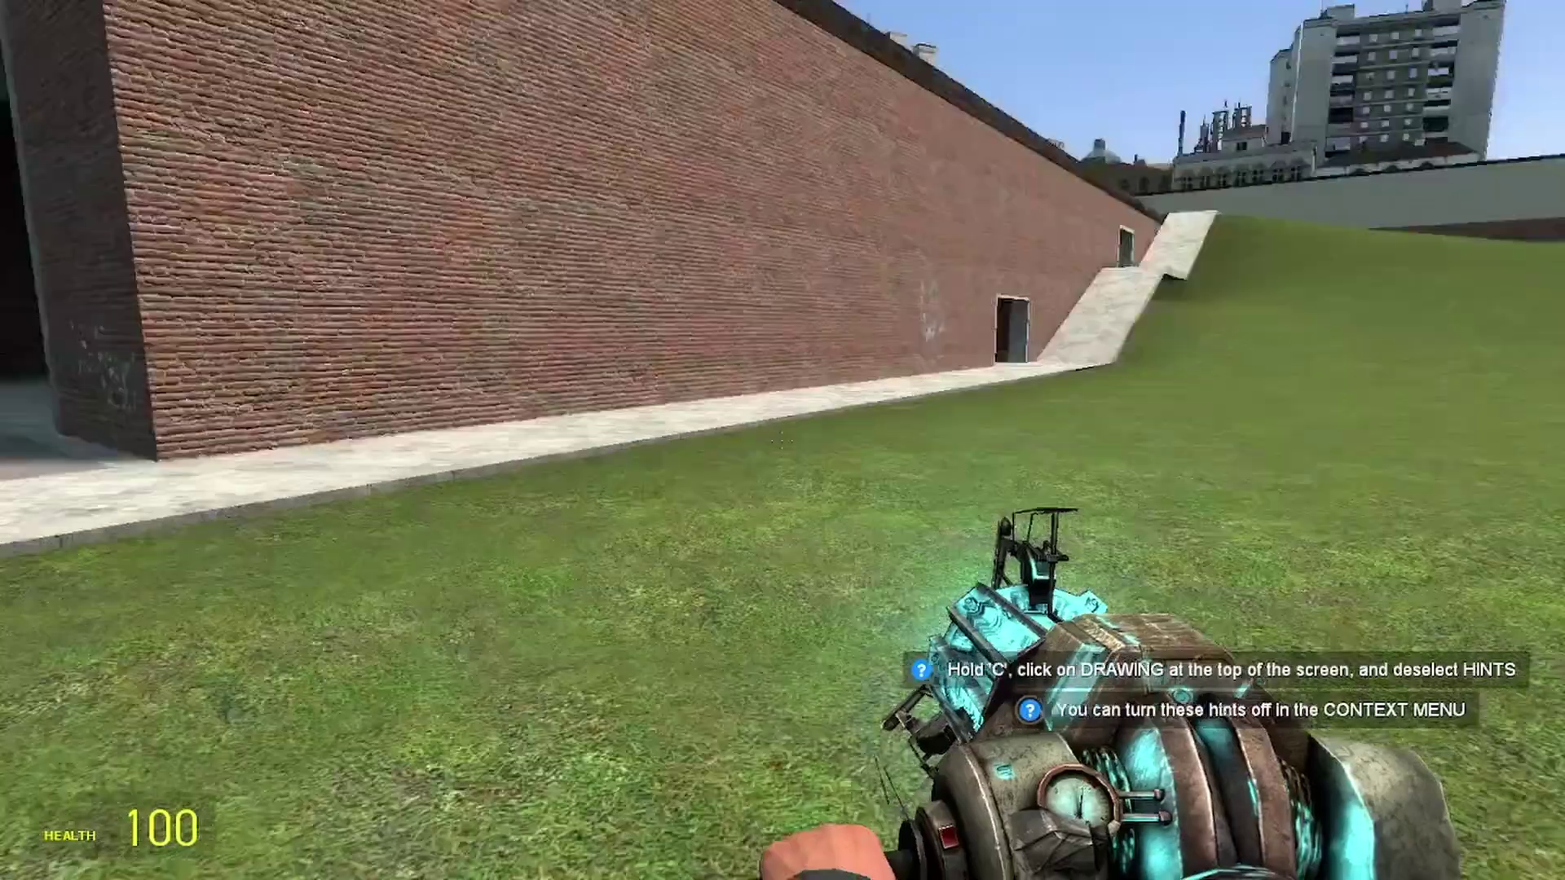
key(w)
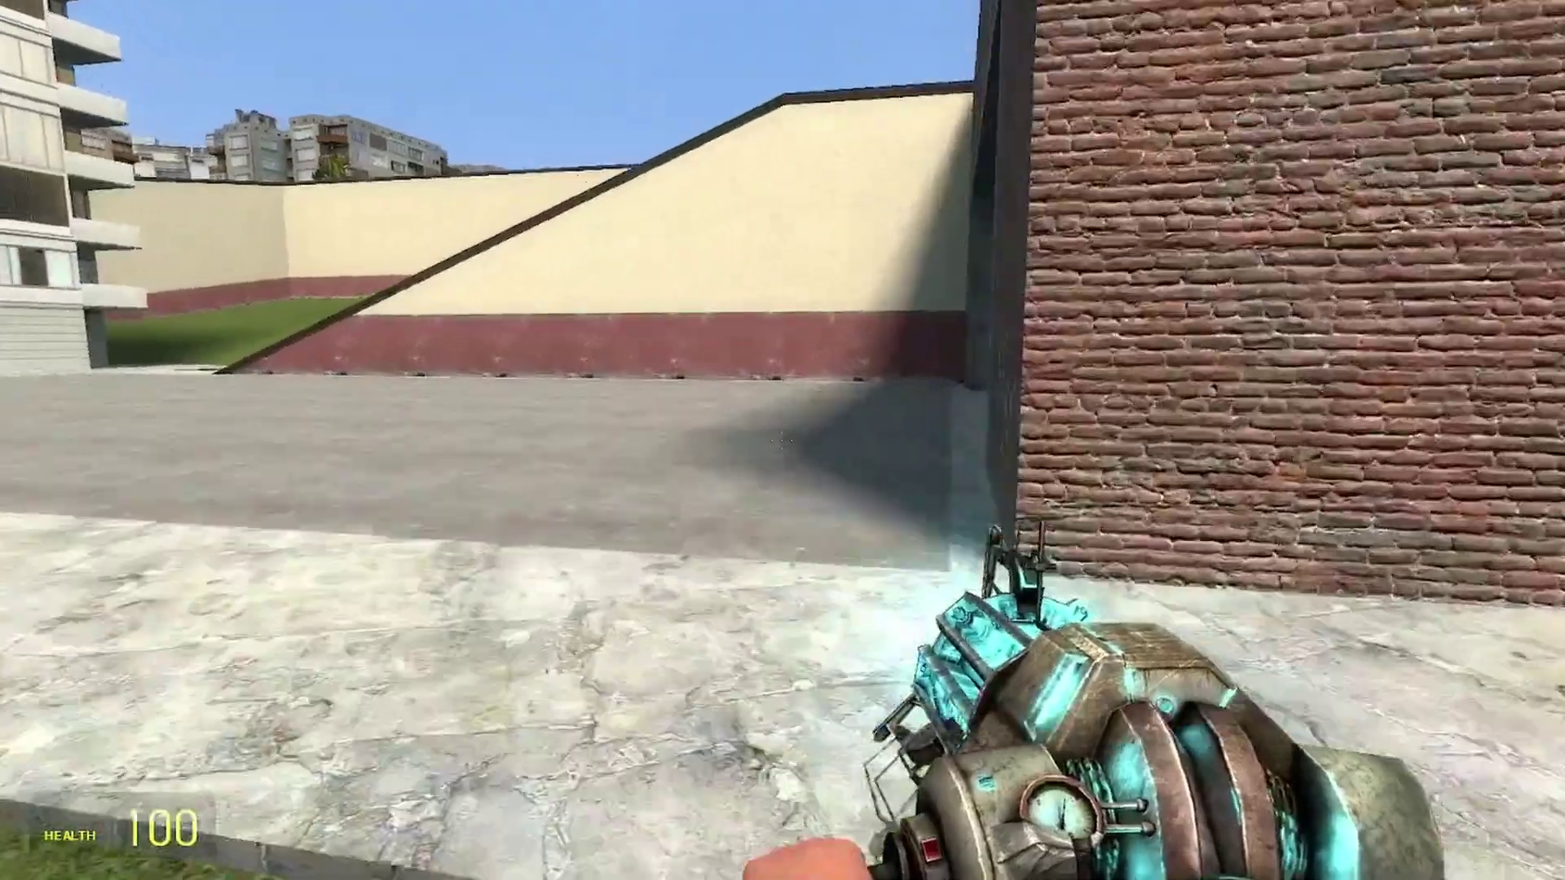
key(w)
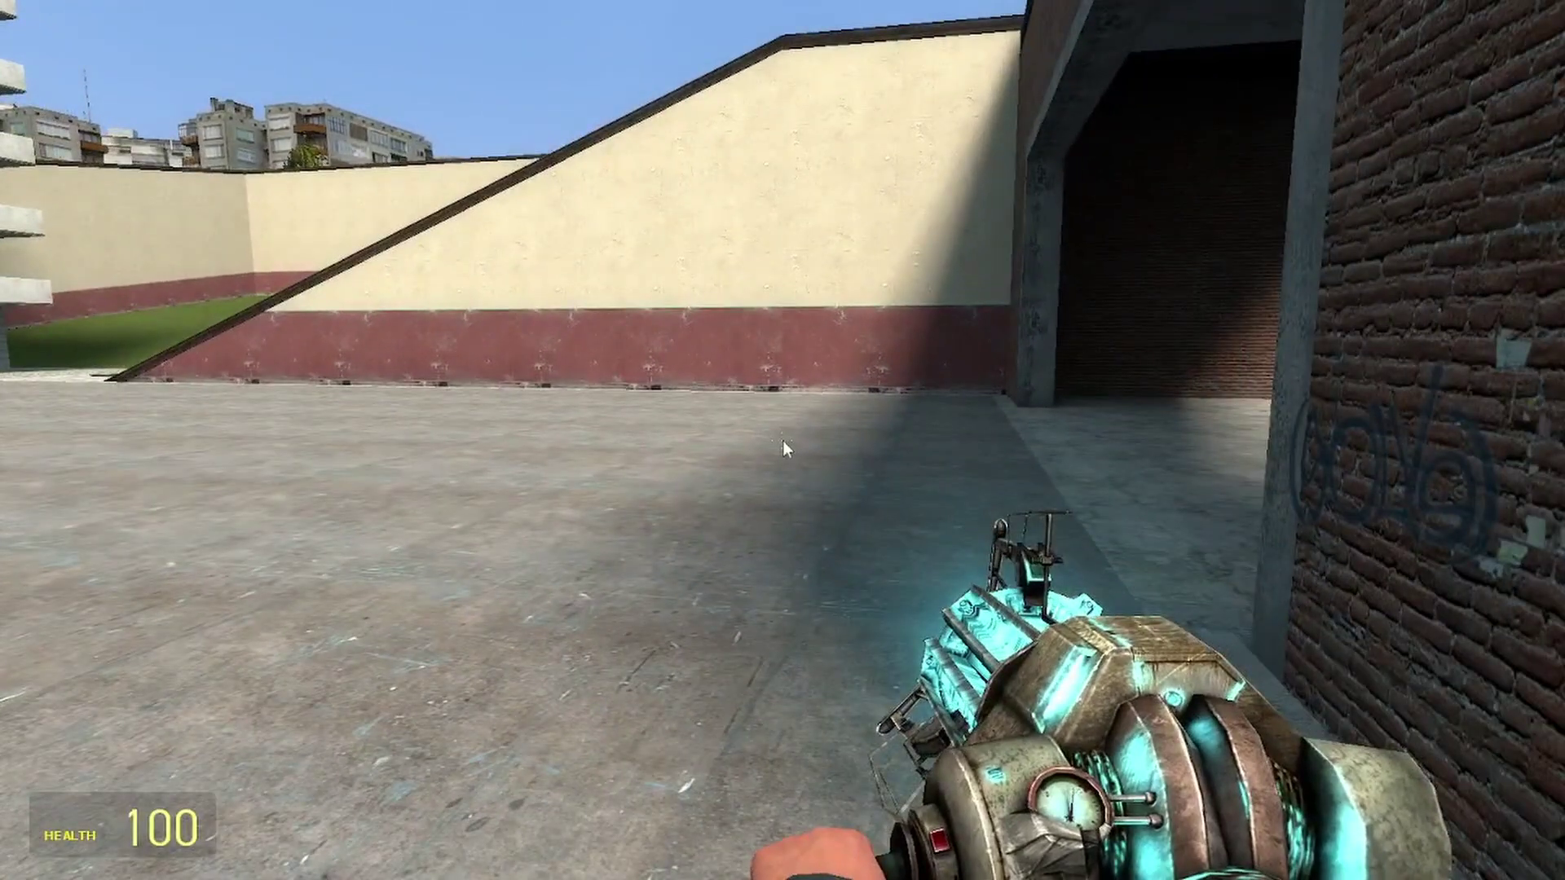
key(q)
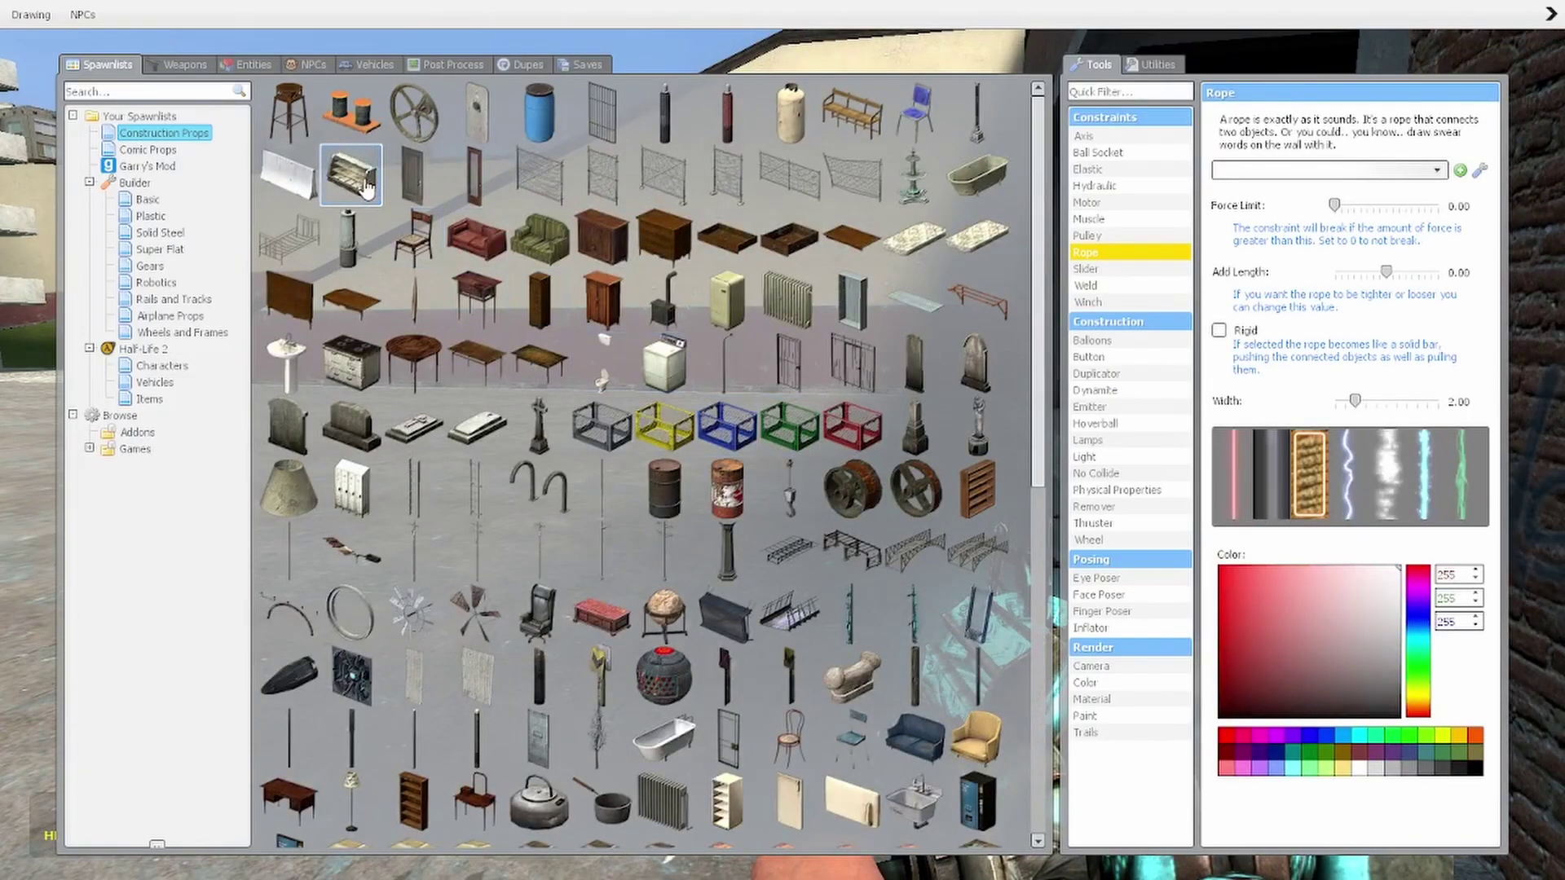
Step: Spawn a concrete barrier, fling it skyward, and respawn after being crushed
click(367, 181)
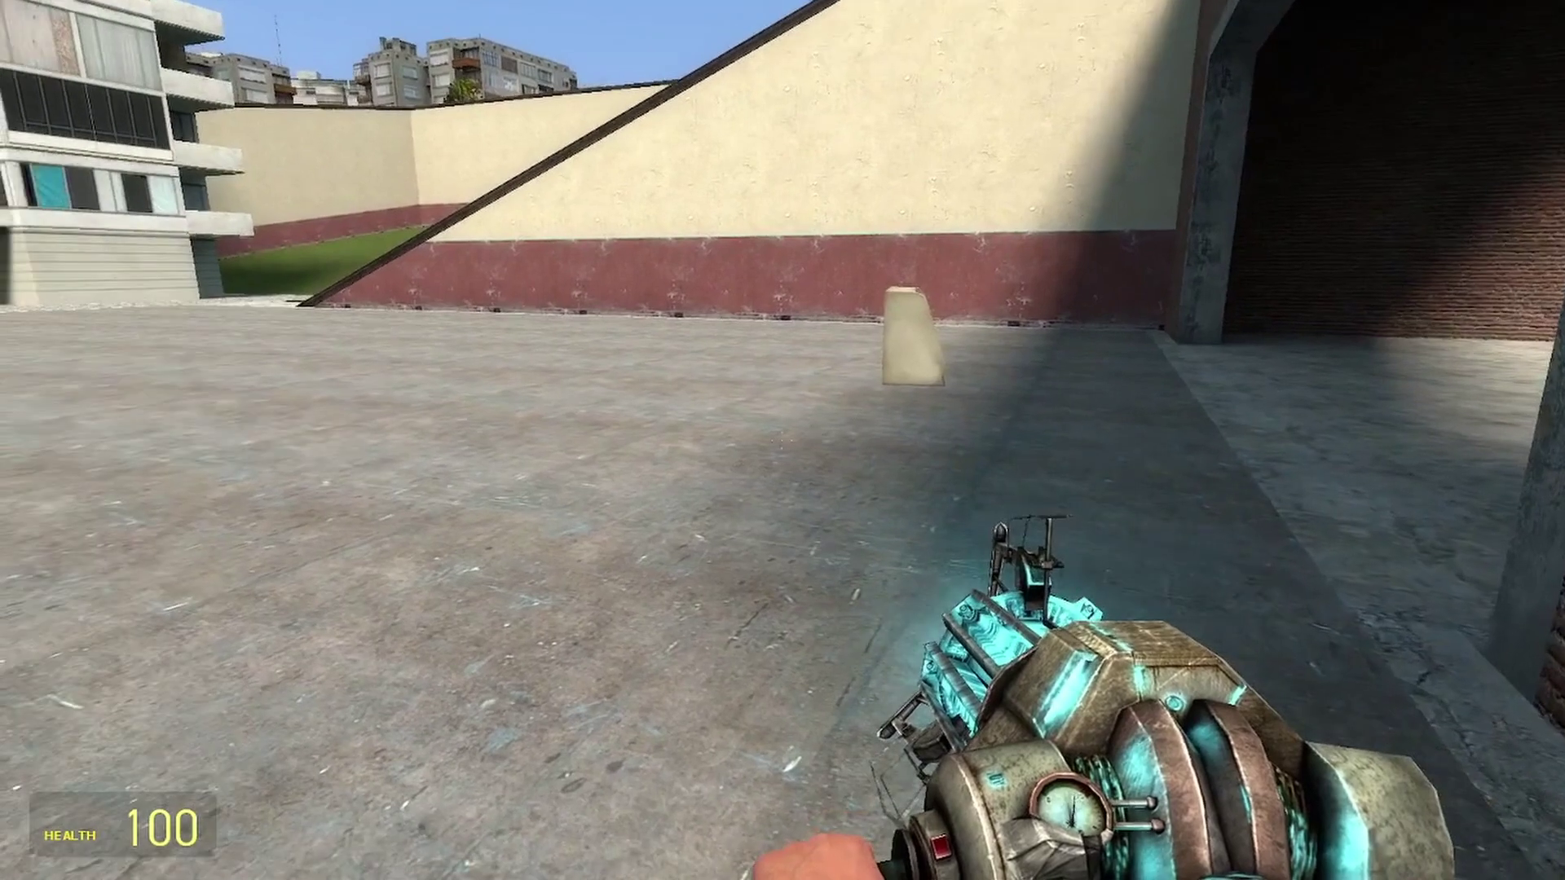
click(784, 441)
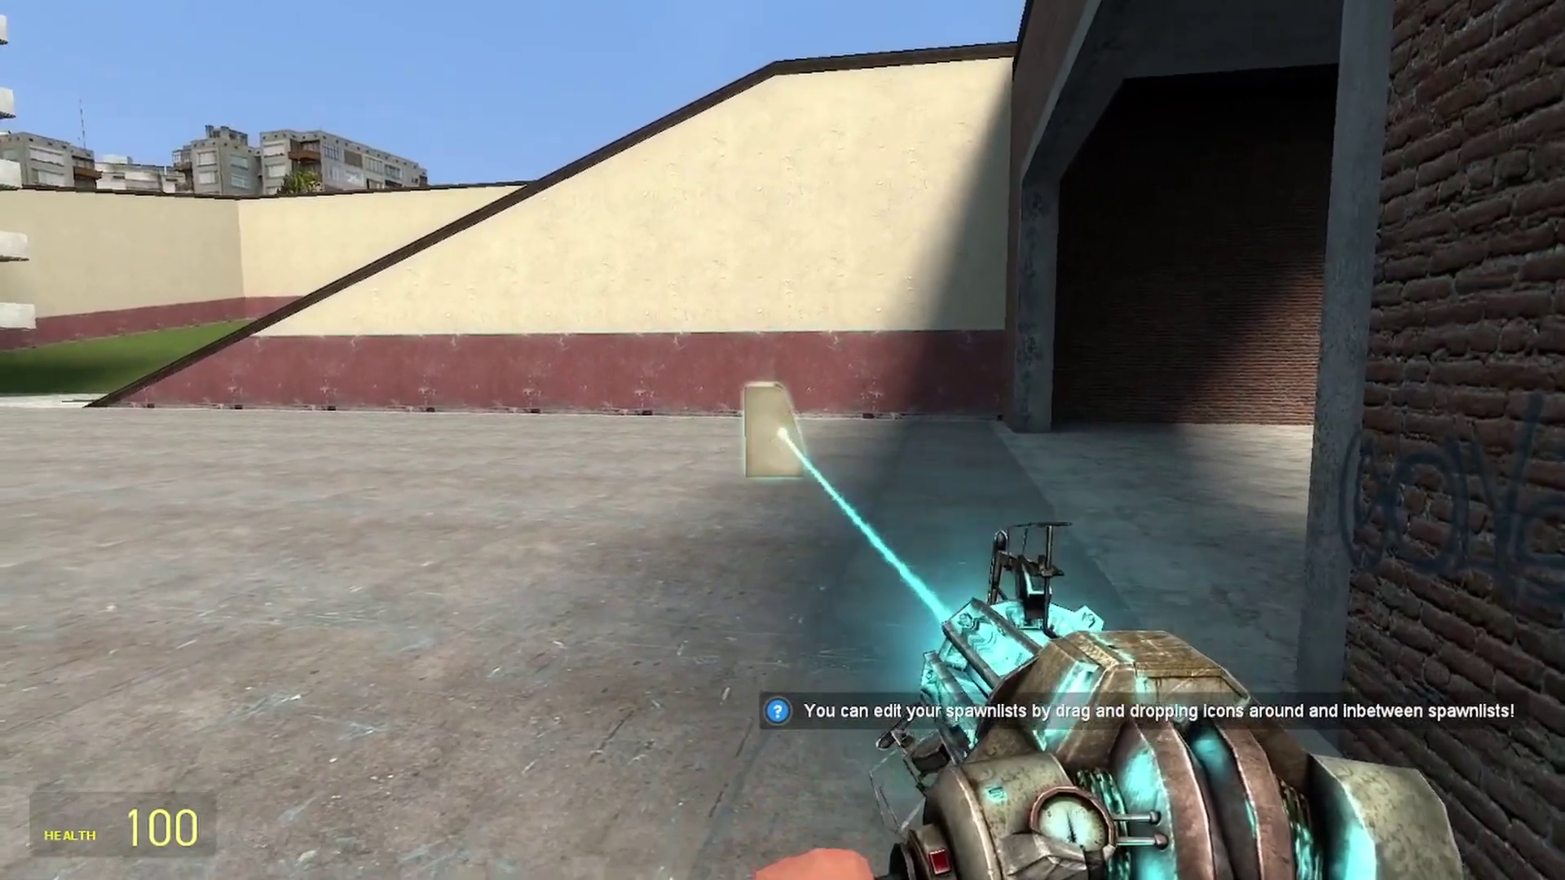
drag(783, 441, 783, 441)
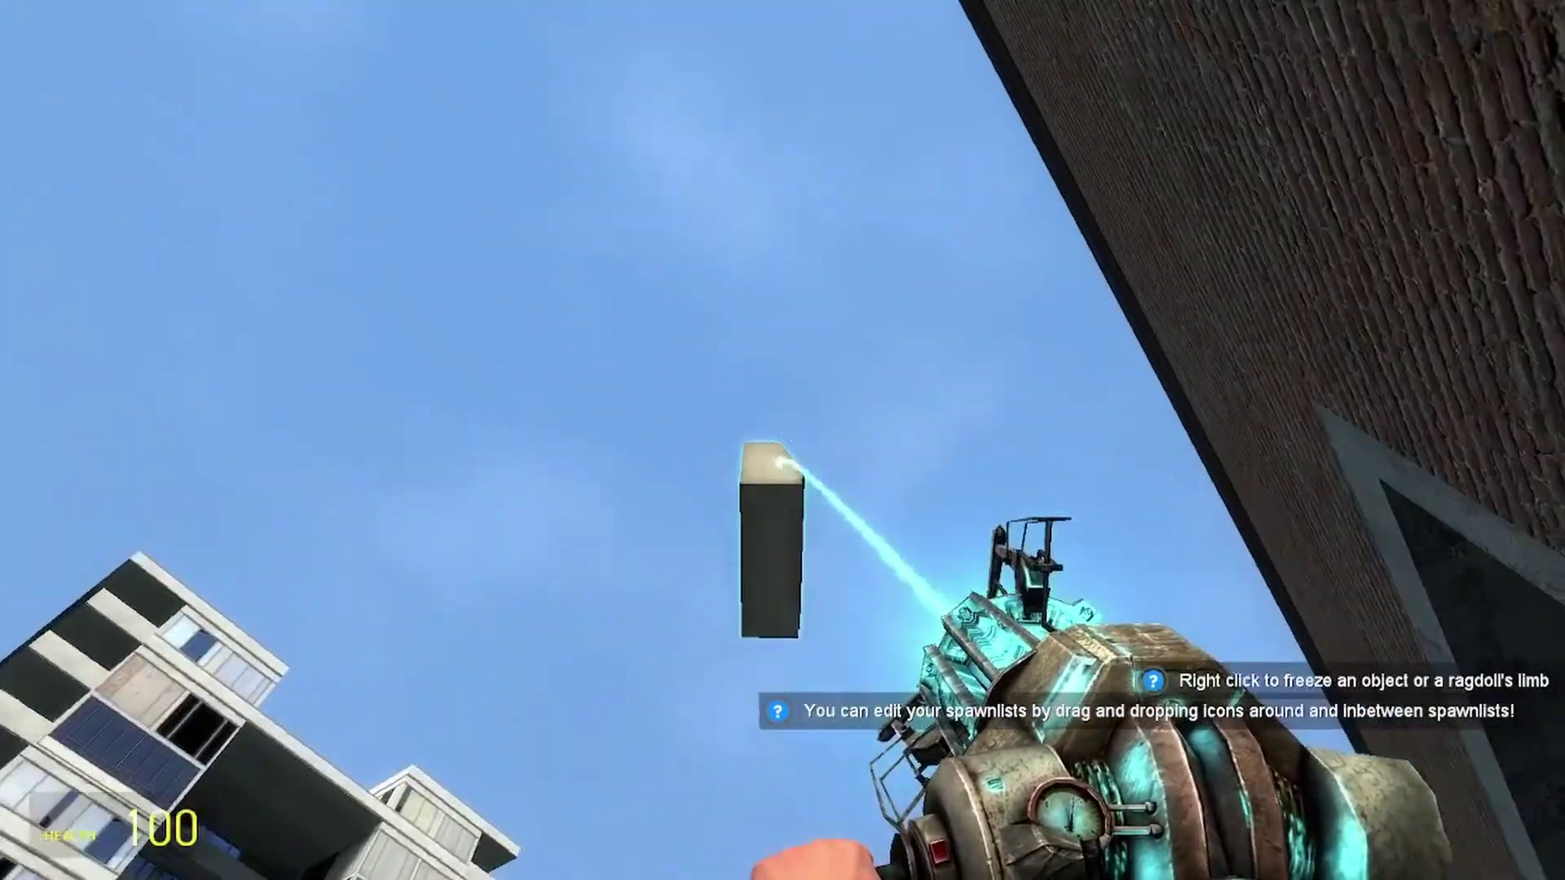
drag(782, 440, 783, 440)
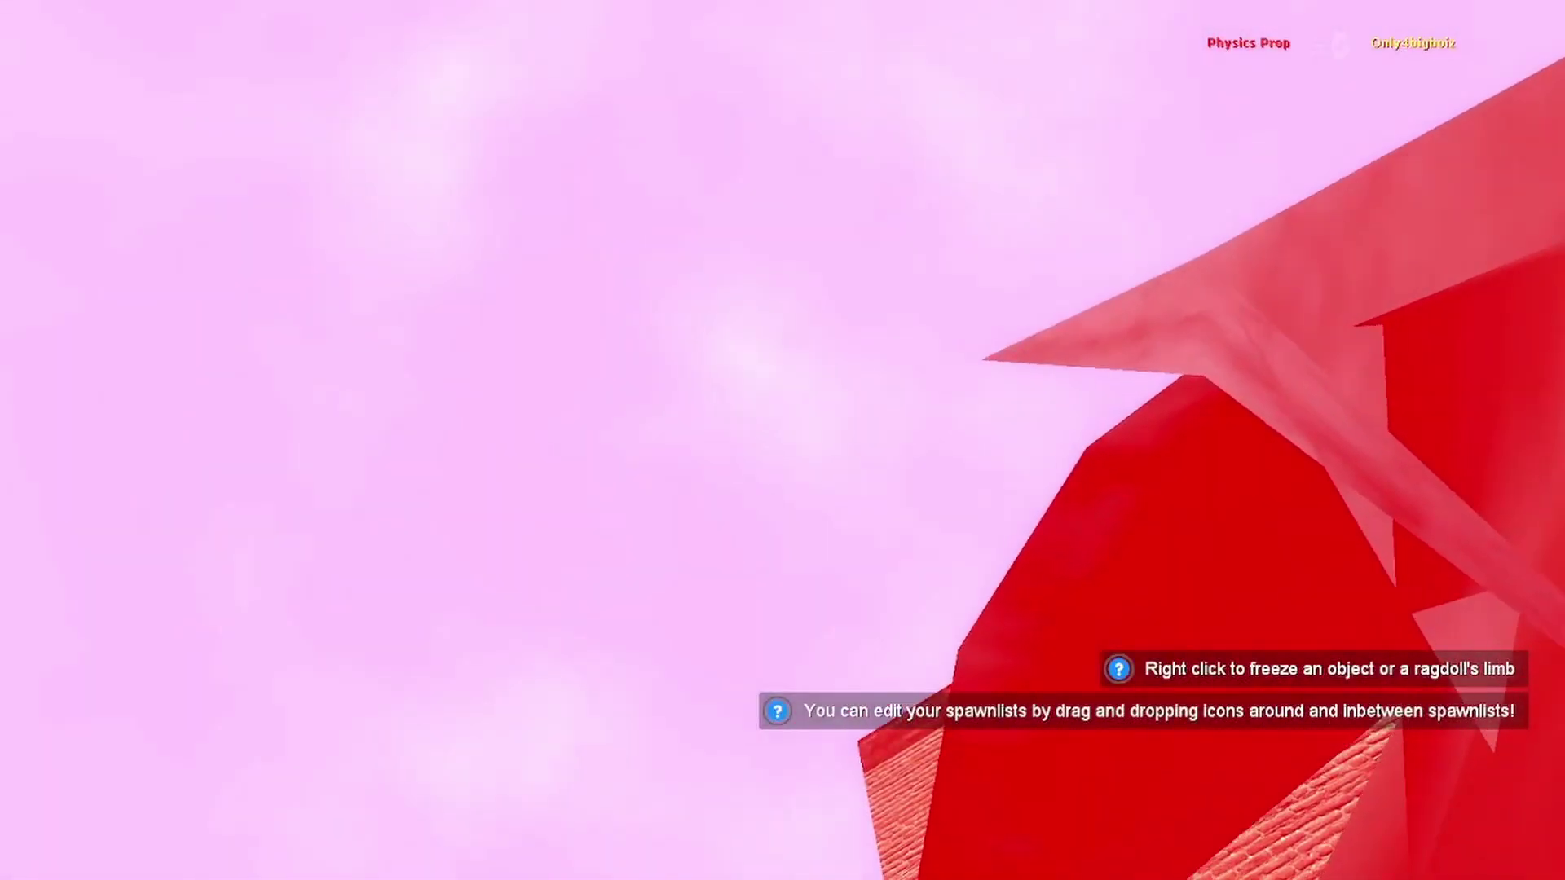
click(783, 440)
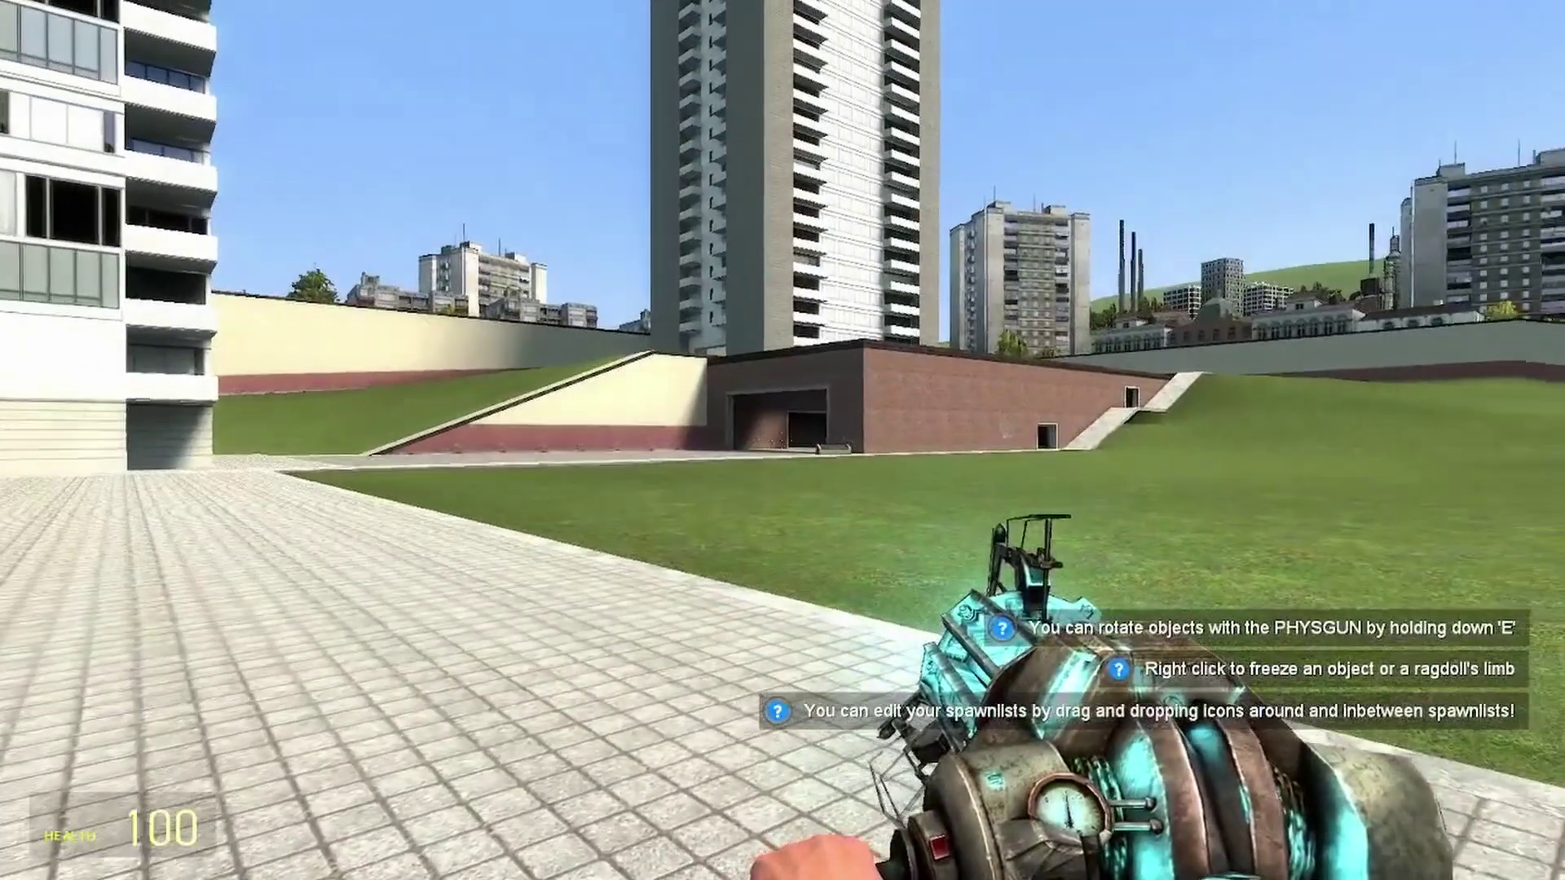
Step: Fling a distant prop and a prop by the wall skyward, then open the spawn menu
click(783, 441)
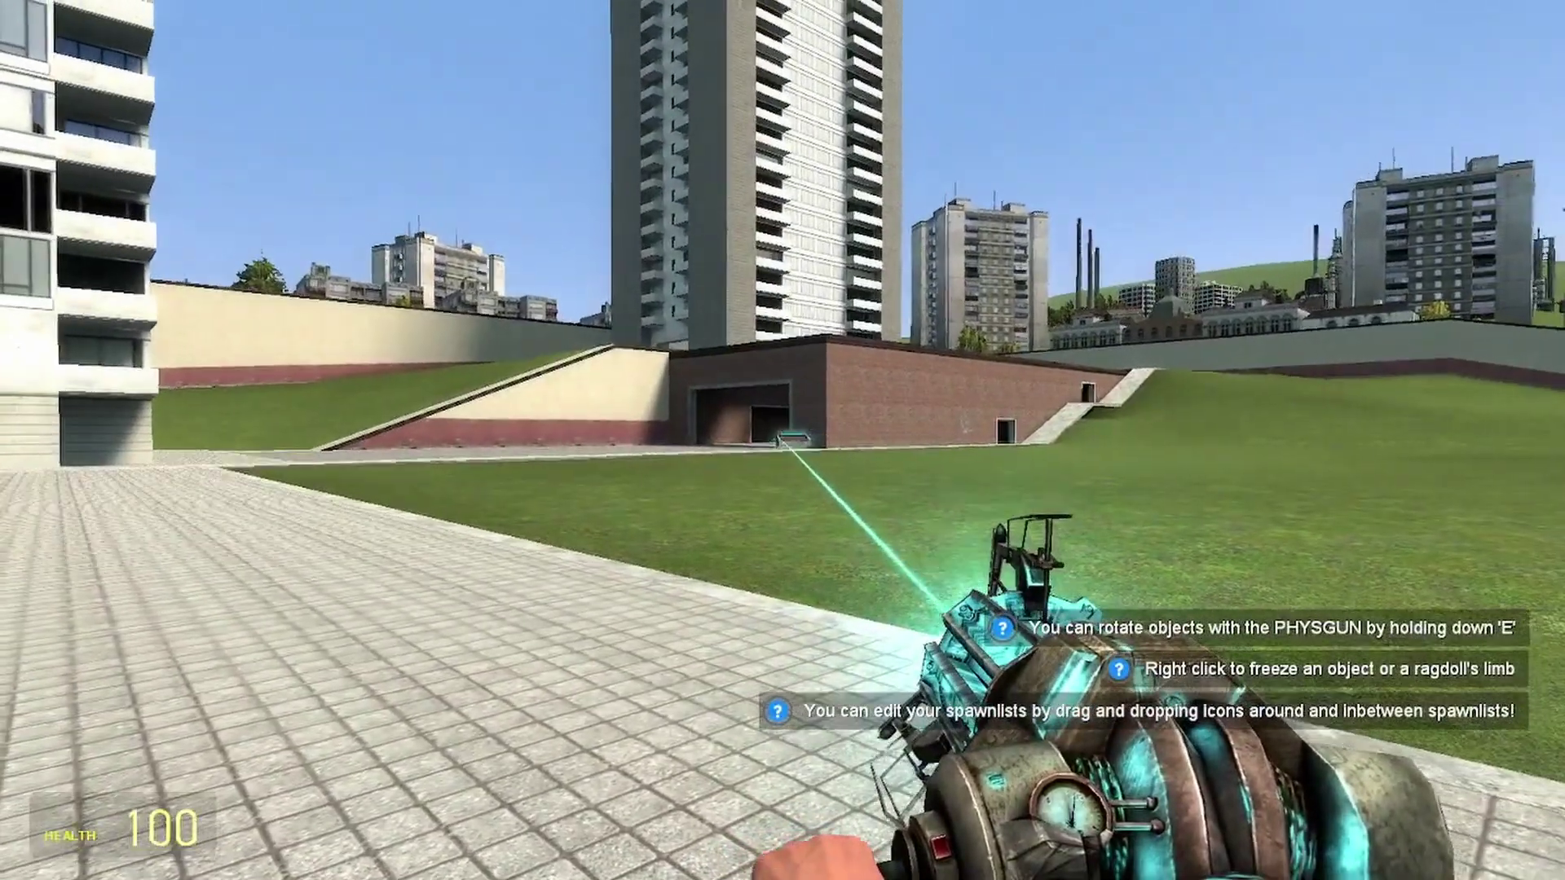
drag(783, 440, 783, 440)
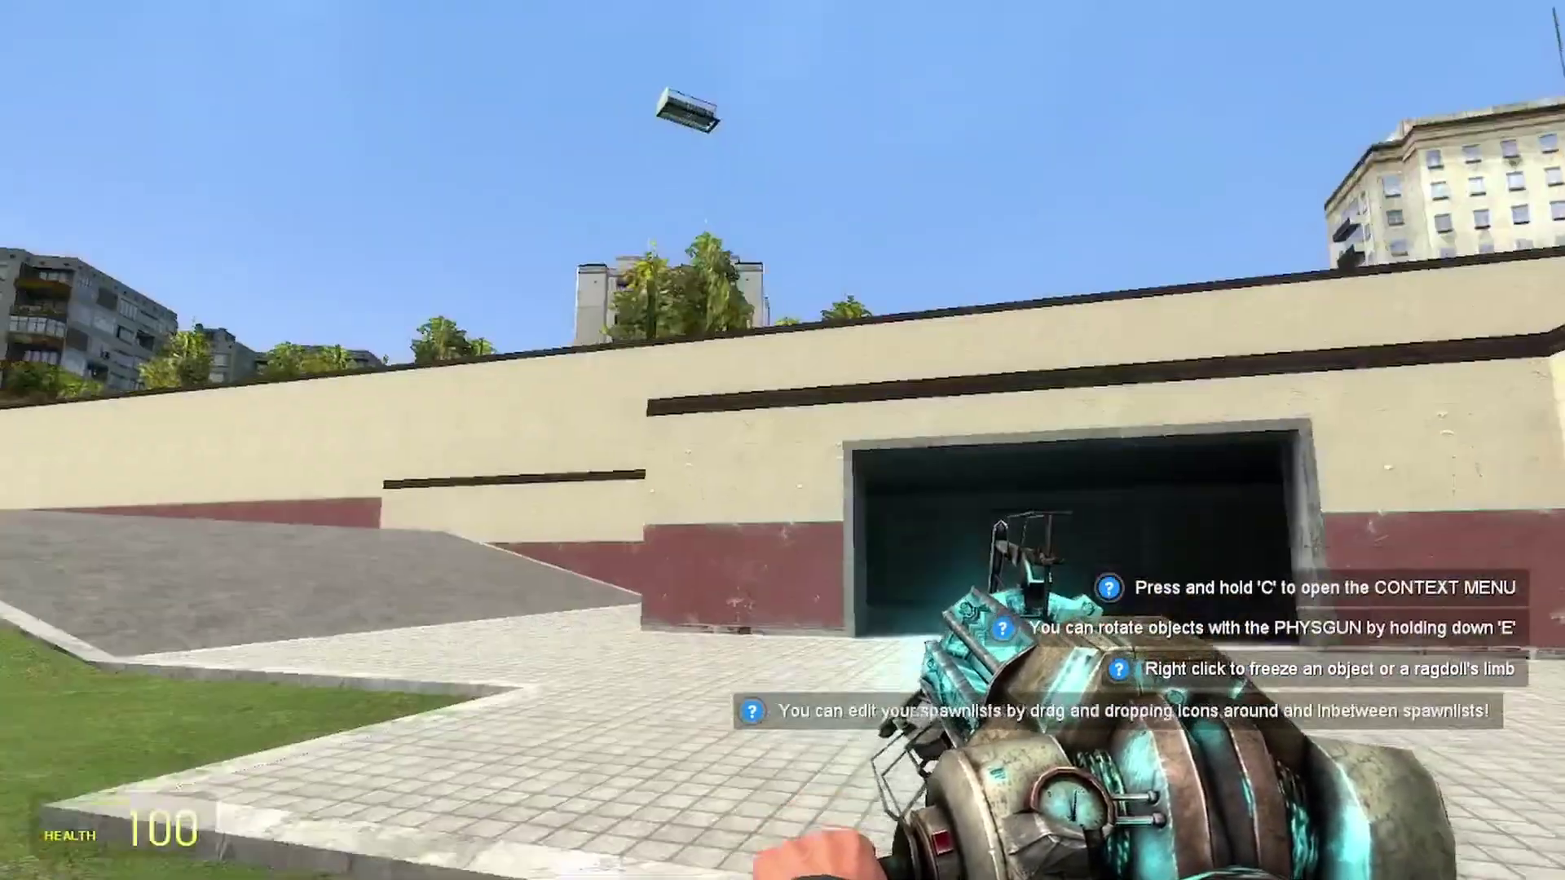
key(w)
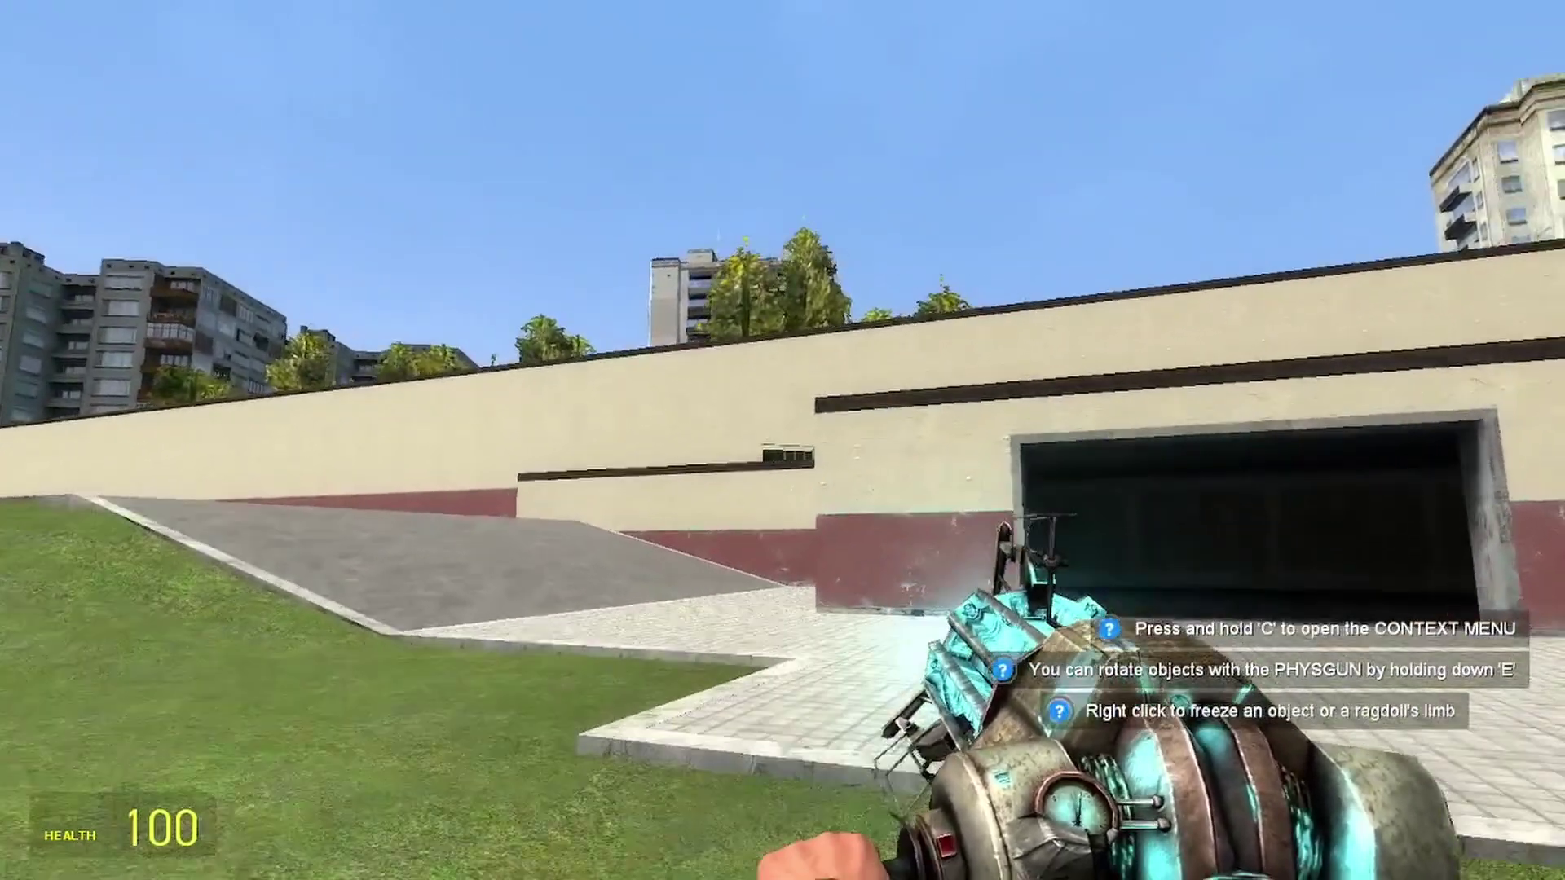
drag(789, 455, 780, 443)
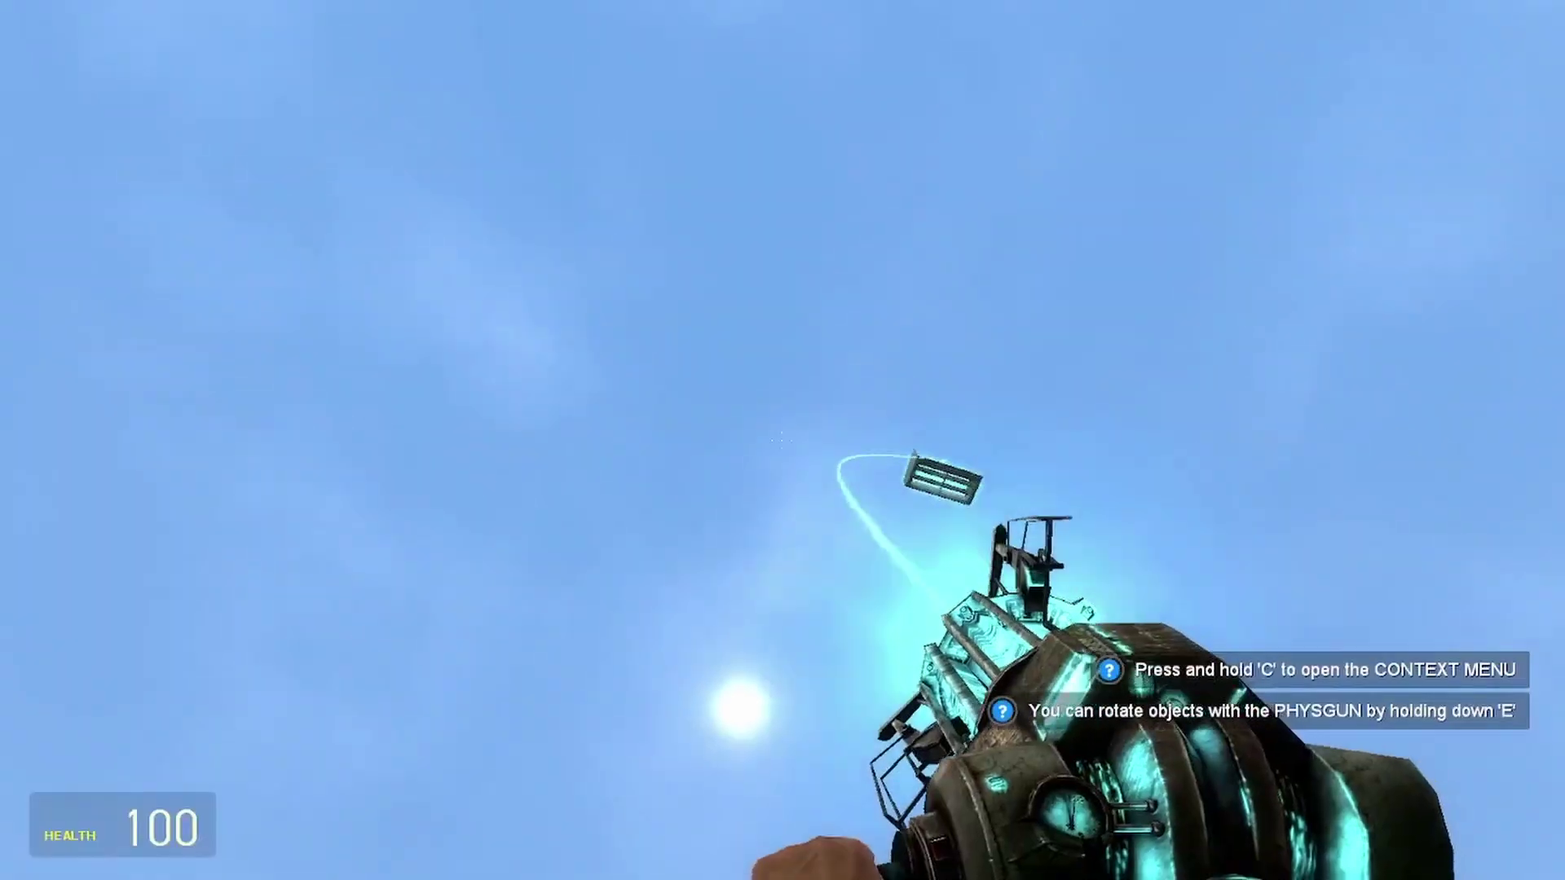
drag(782, 440, 784, 441)
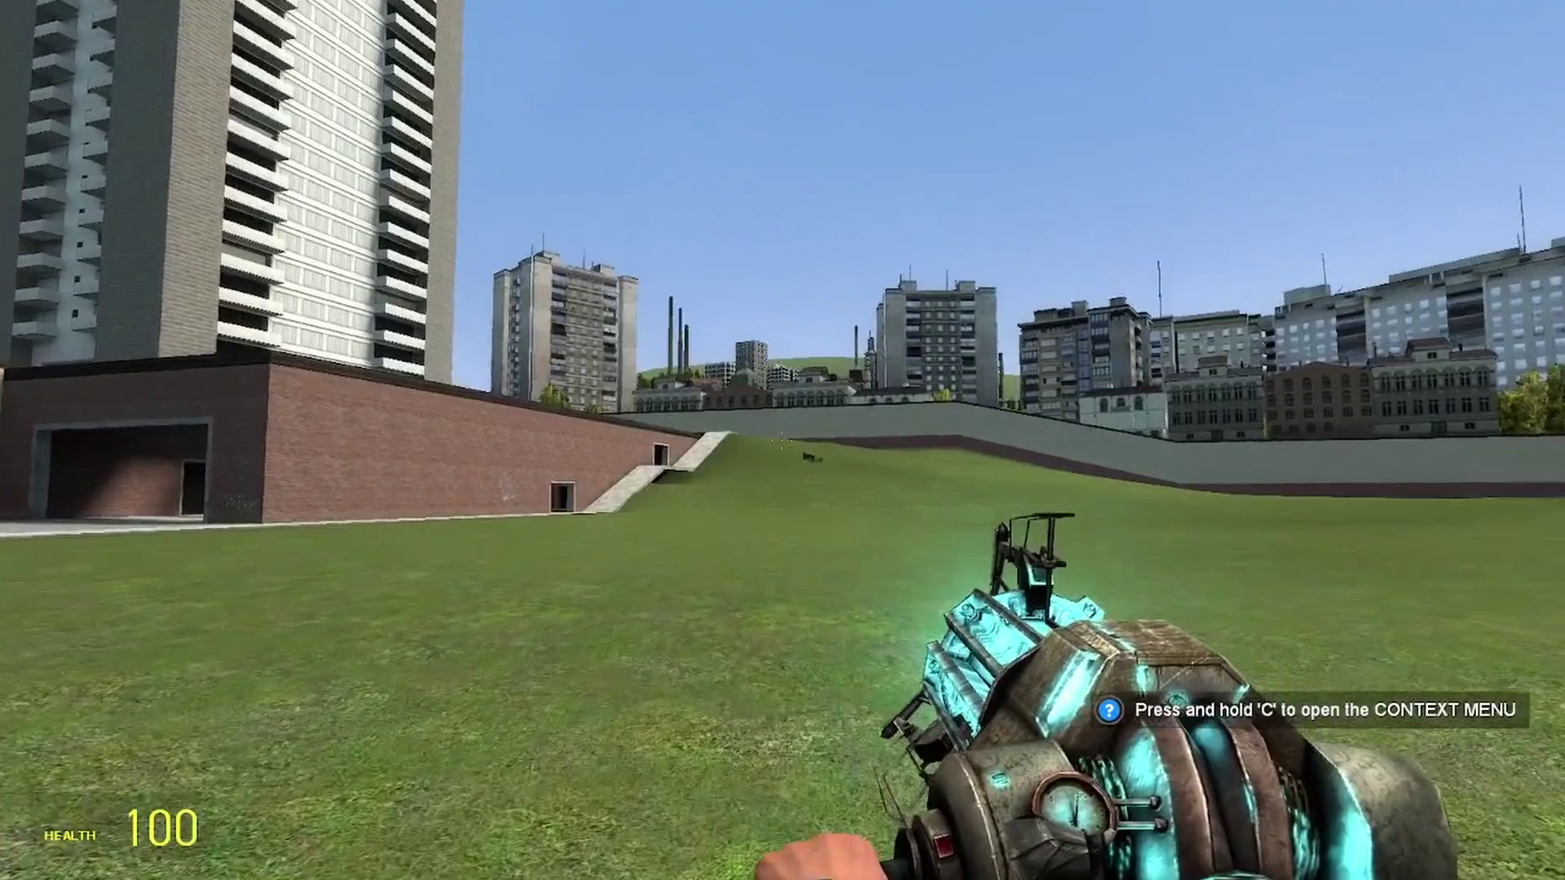
key(q)
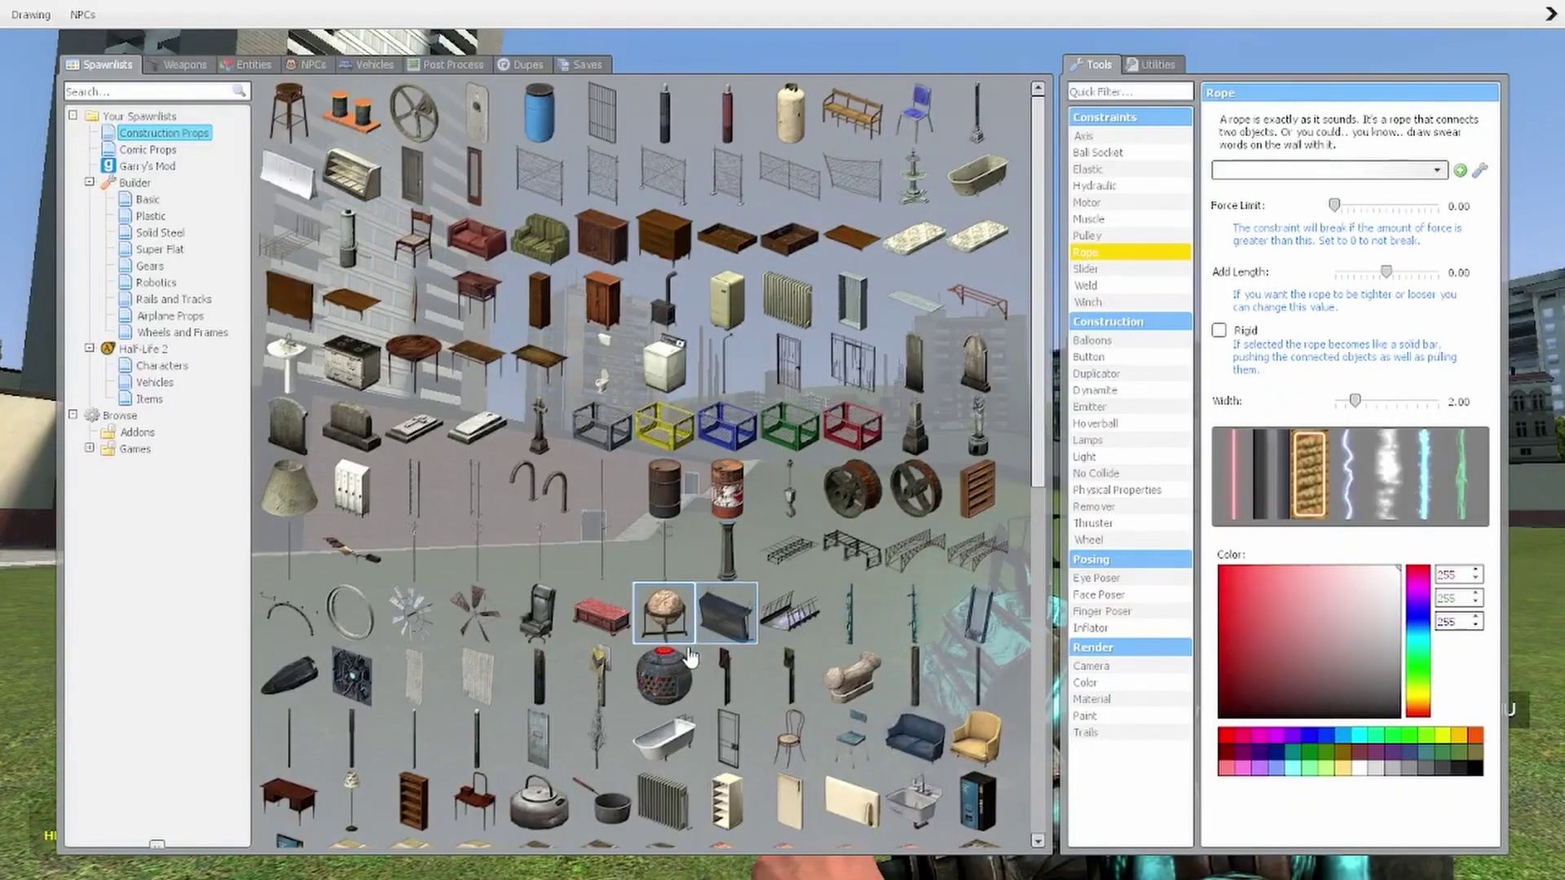
Step: Browse the Half-Life 2 Characters category, then close the spawn menu
click(172, 354)
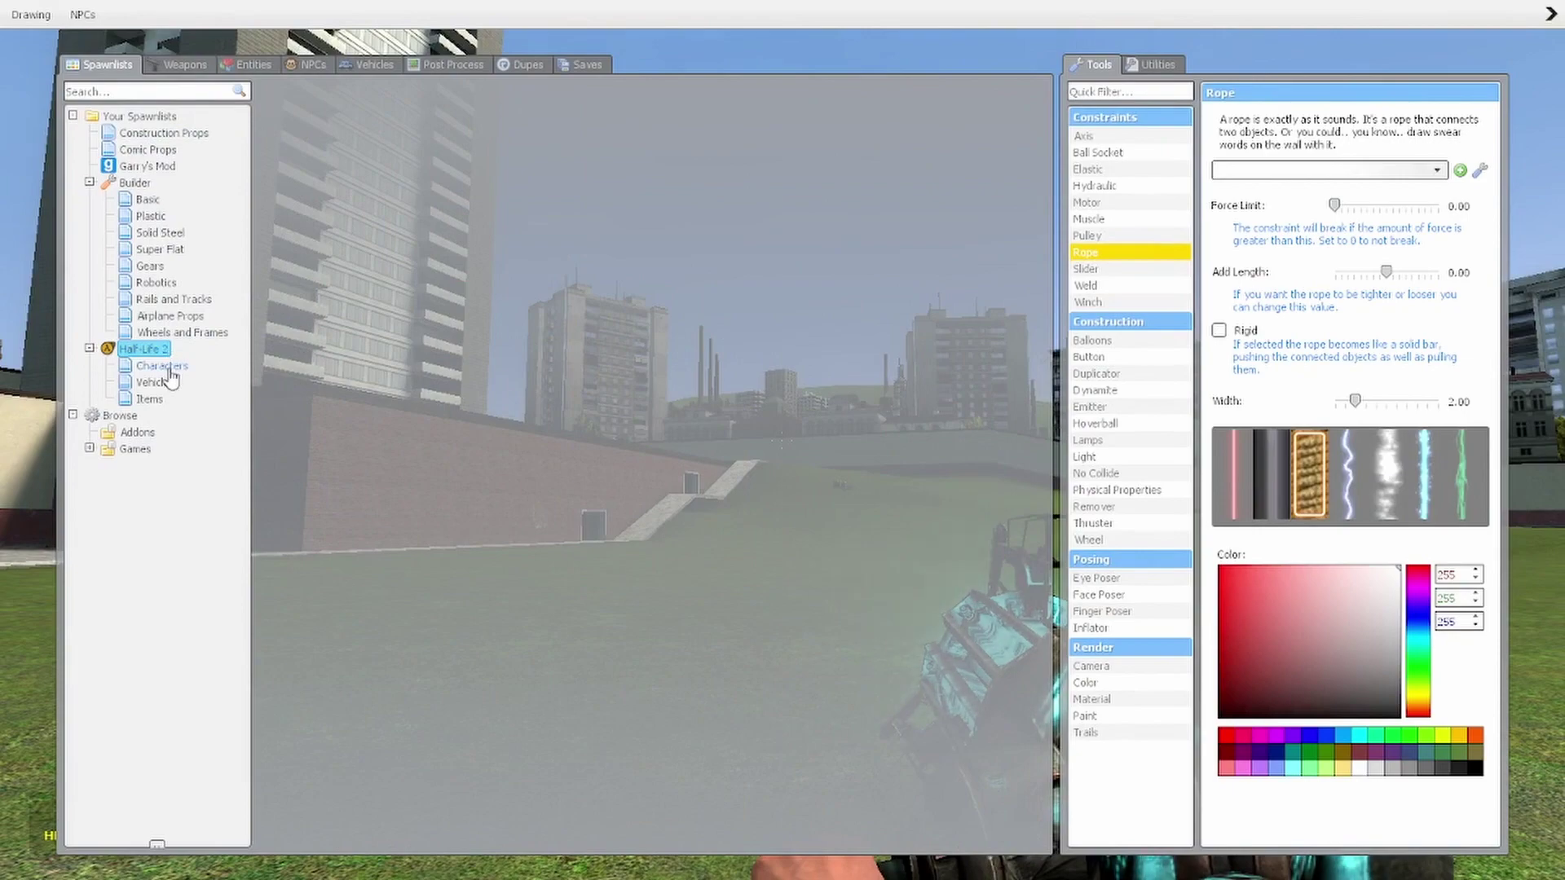
click(164, 366)
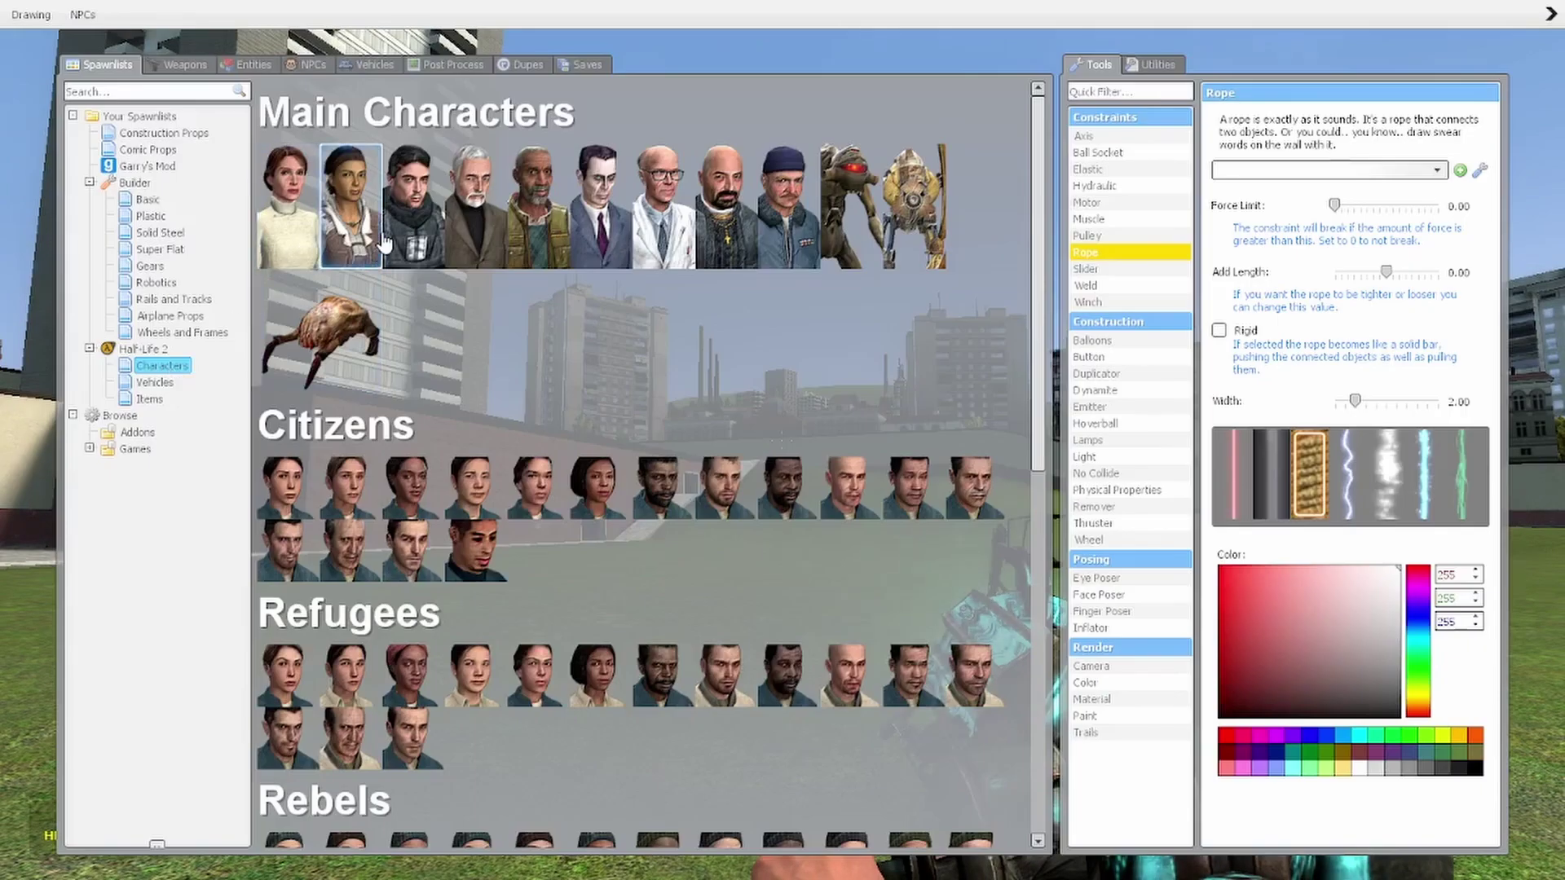
key(q)
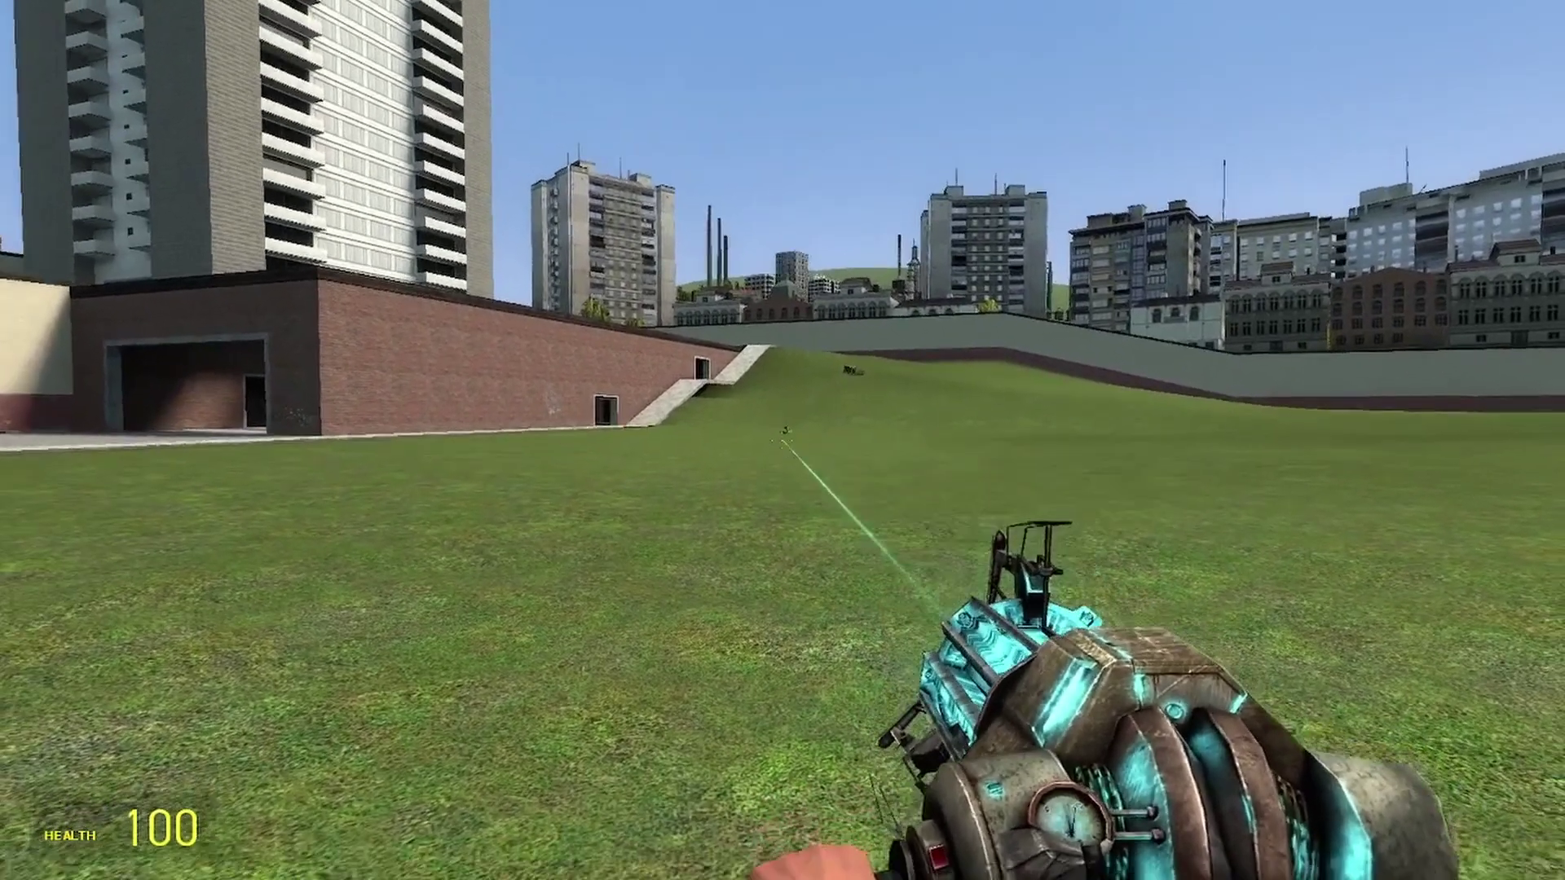
Step: Release the held object, lift another high into the sky, and walk toward the wall
drag(783, 441, 784, 441)
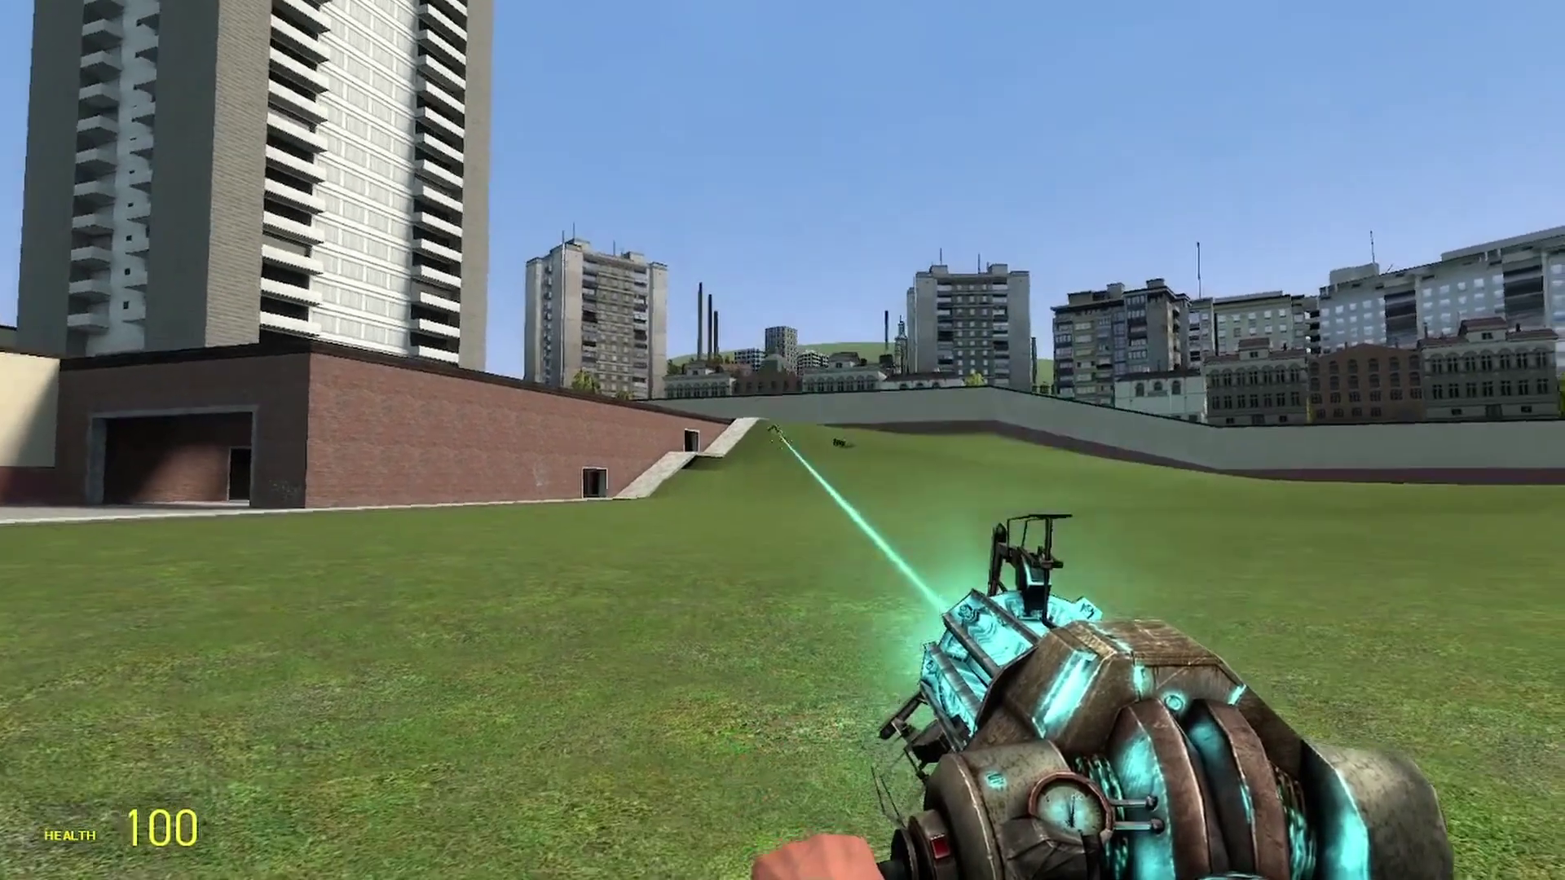
drag(783, 440, 783, 441)
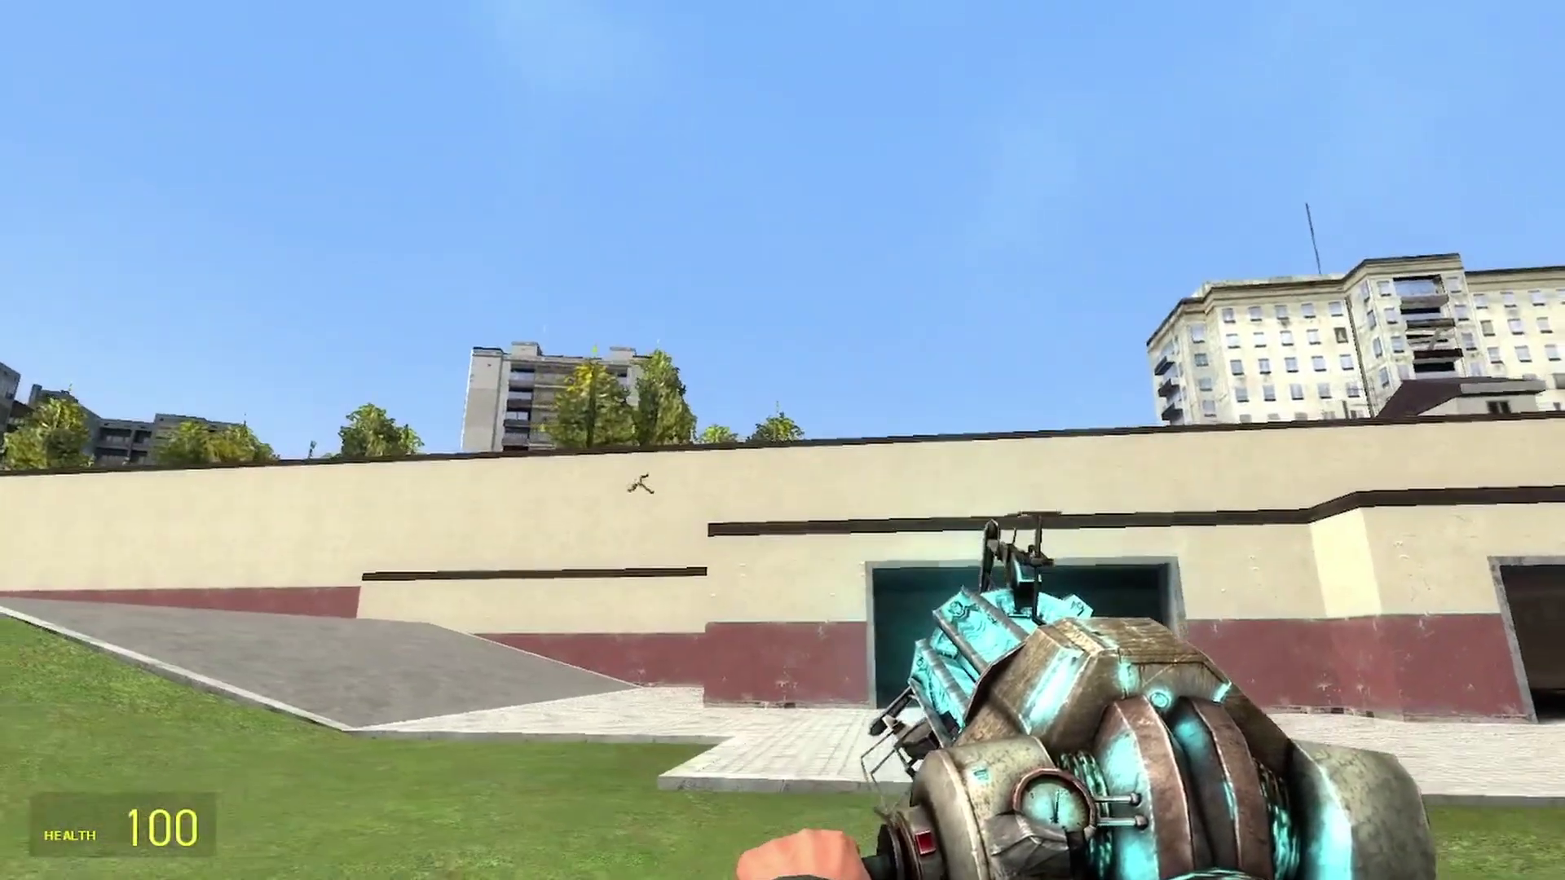
key(w)
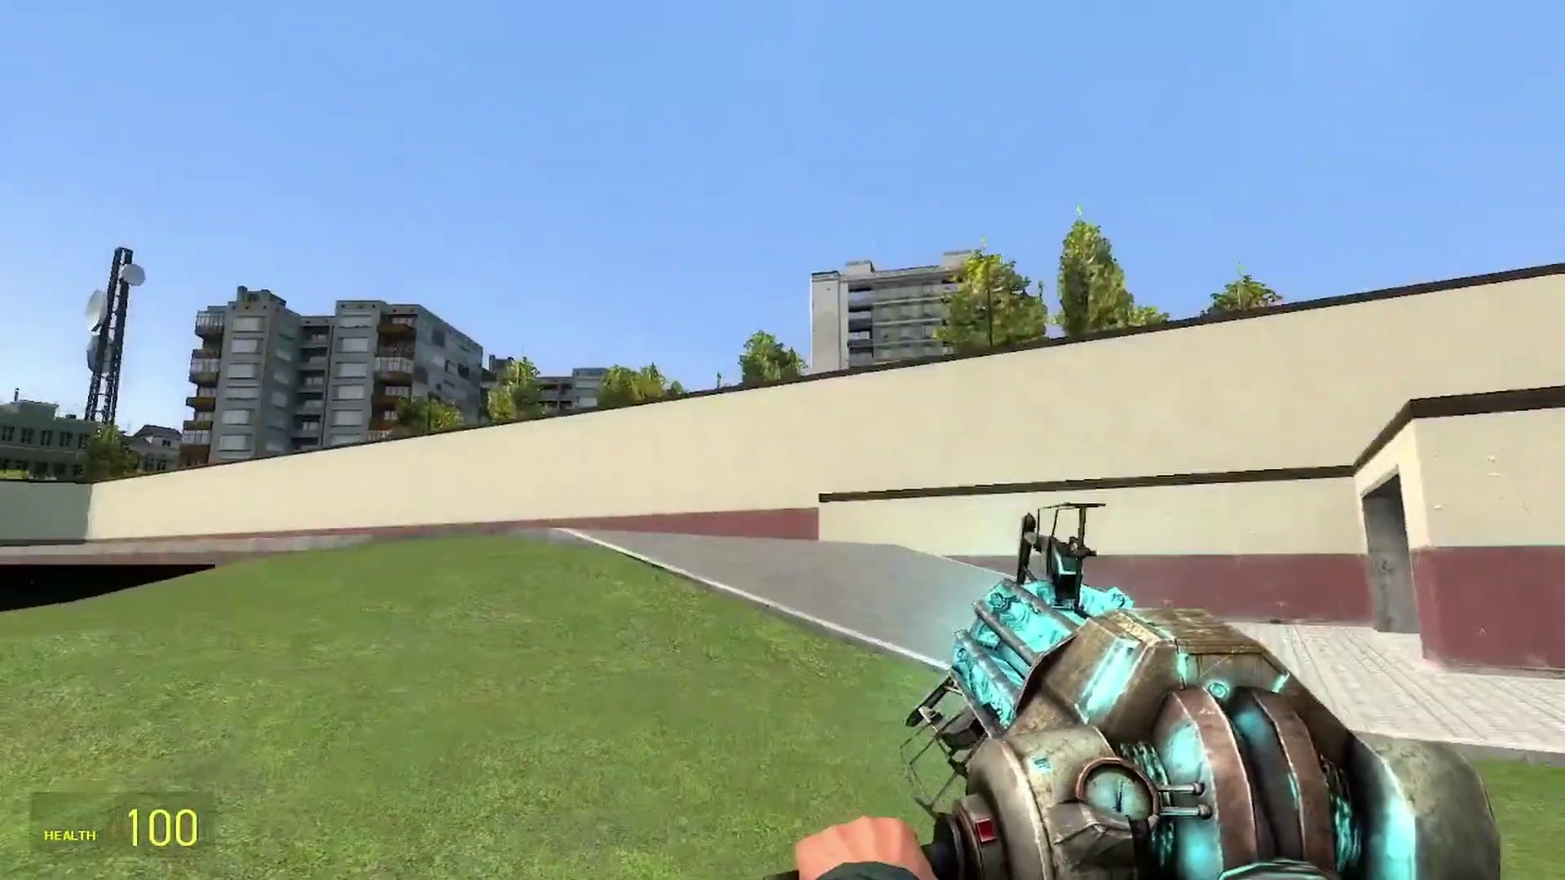
Step: Walk up the ramp and stairs onto the rooftop and grab the ragdoll
key(w)
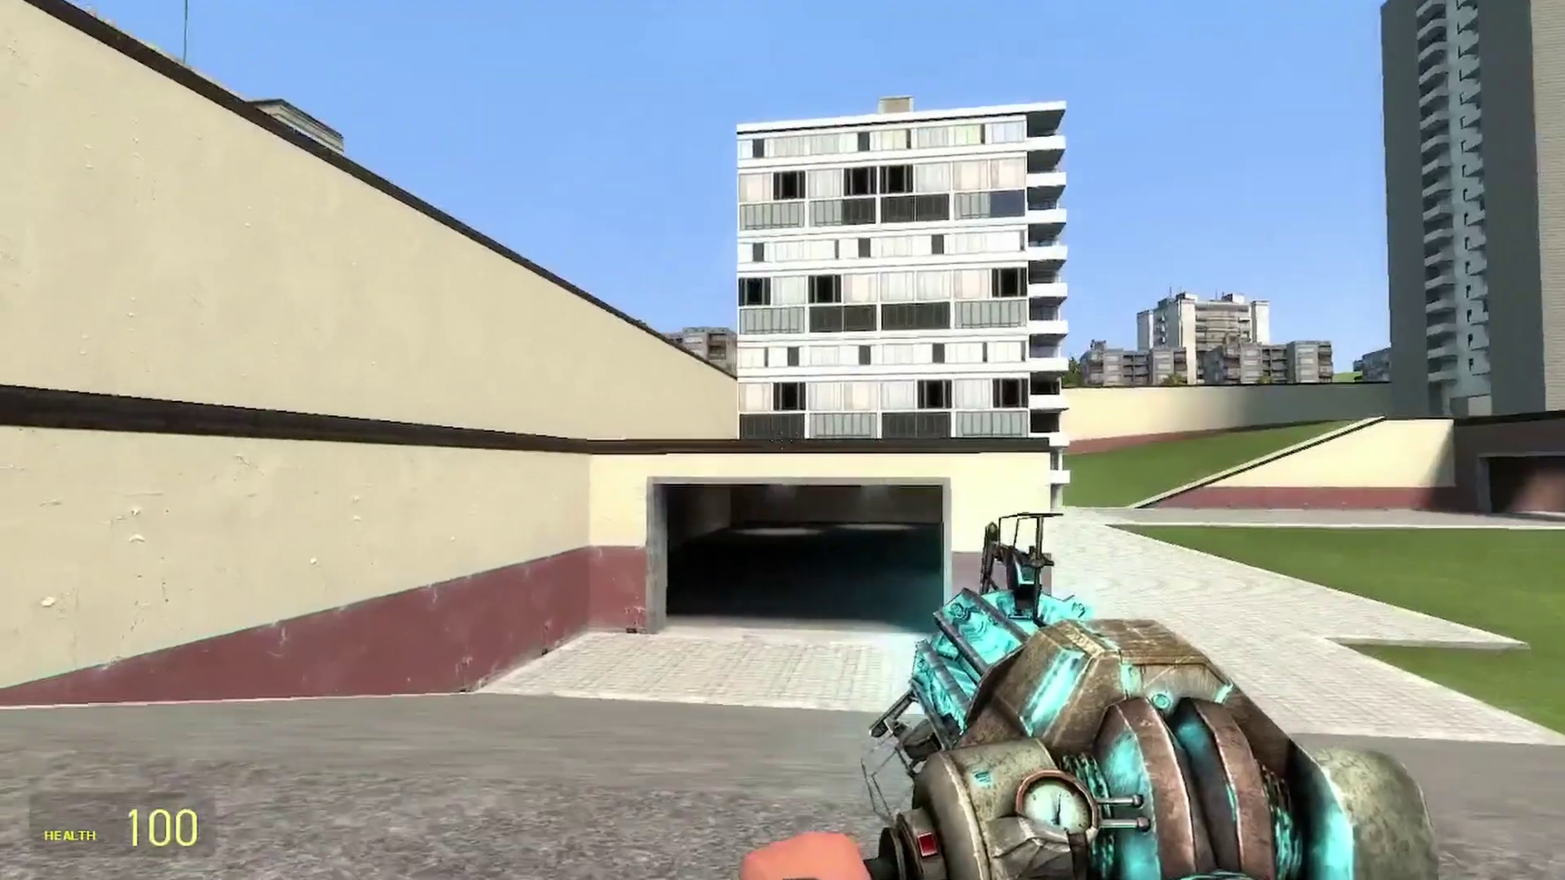
key(w)
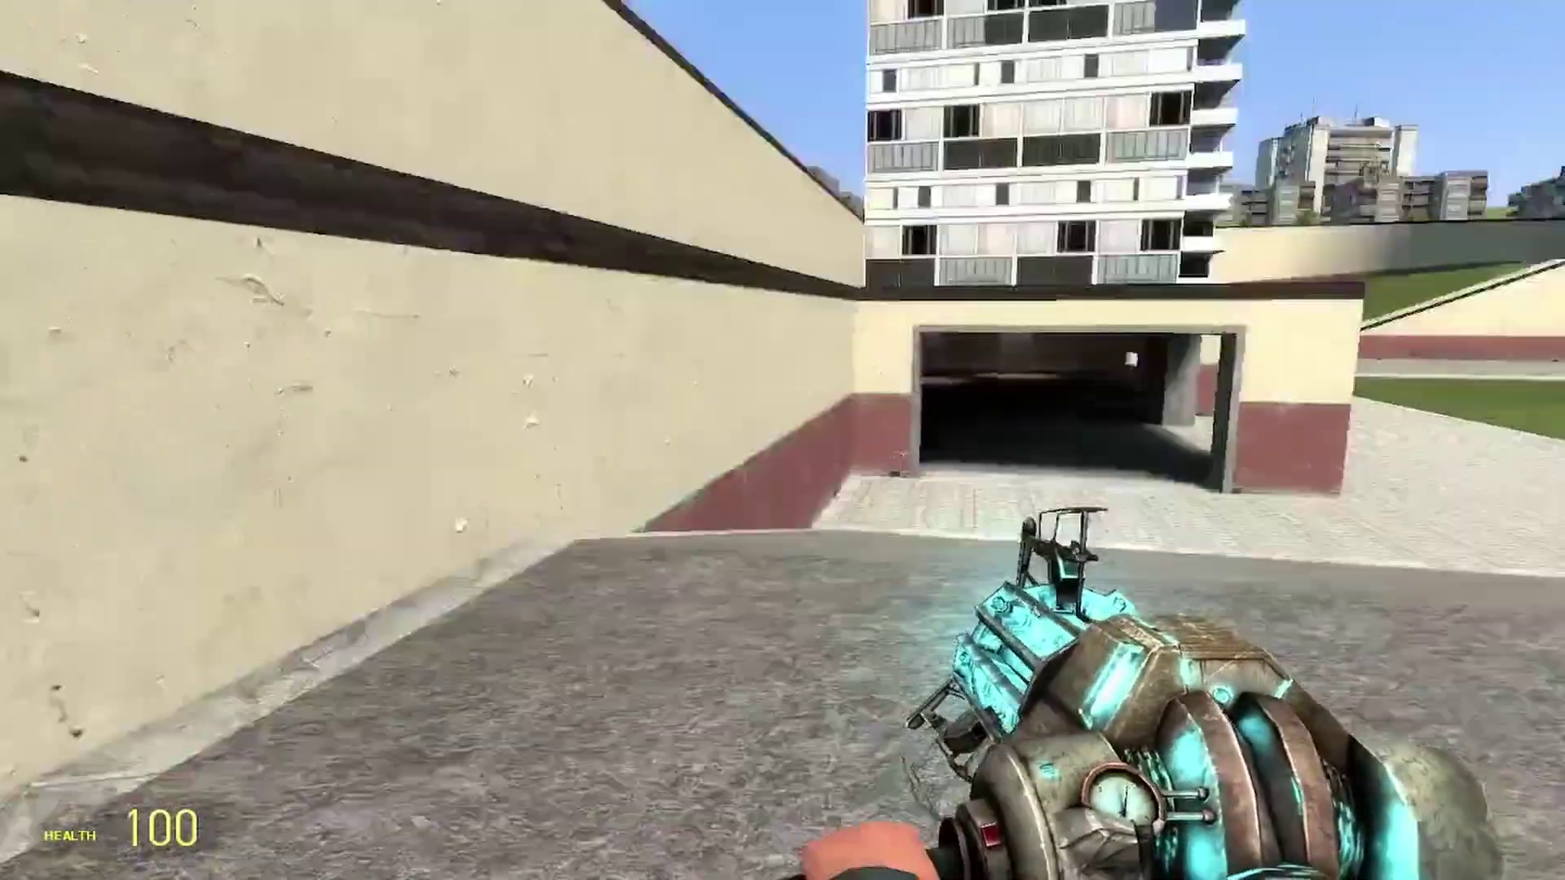
key(w)
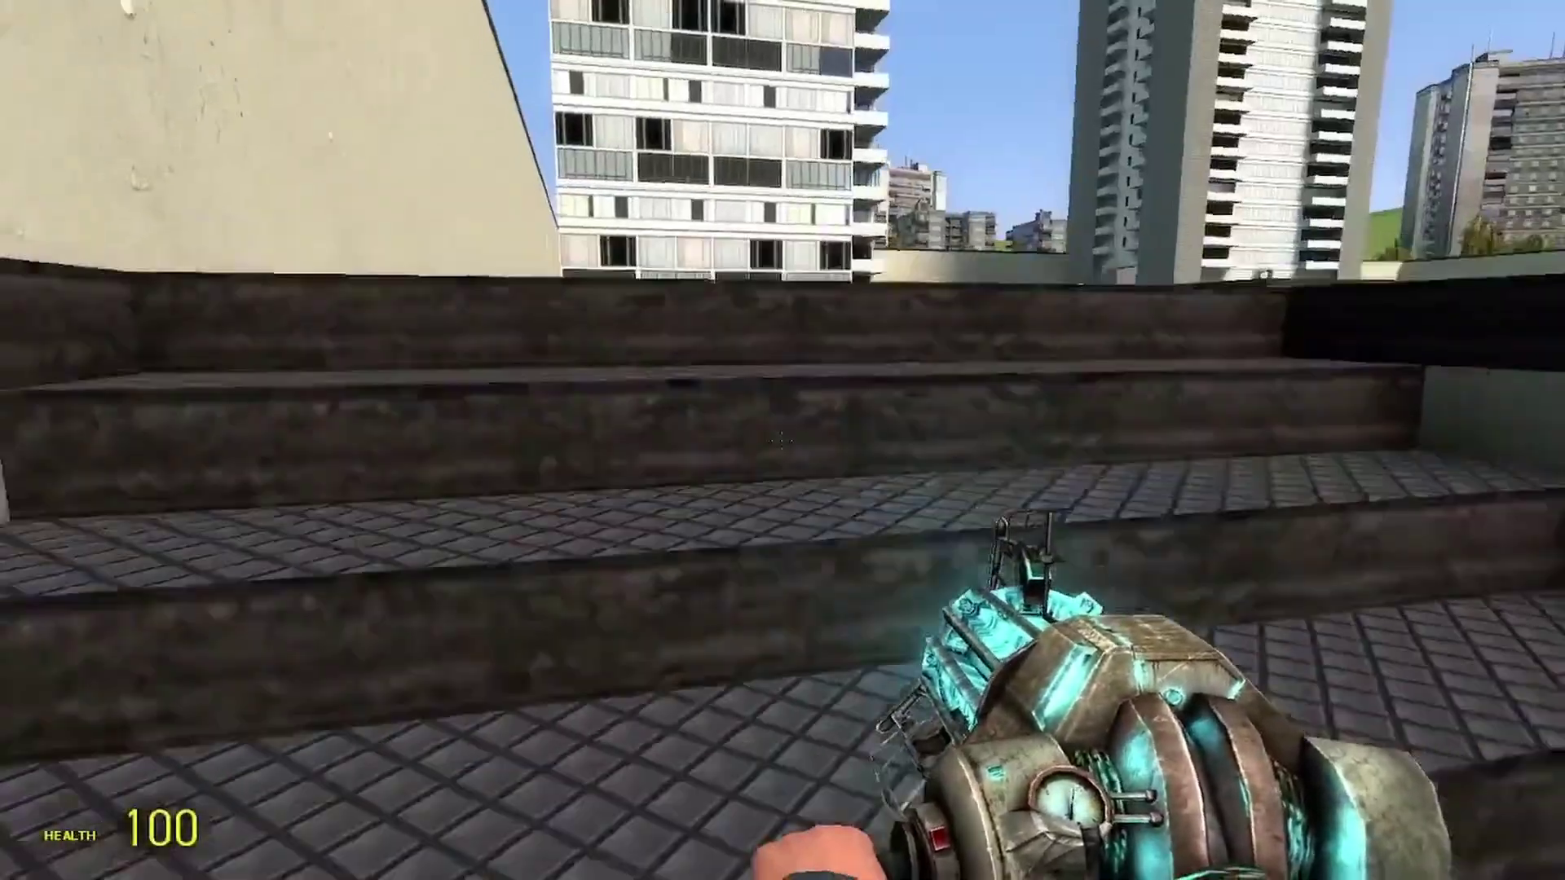
key(w)
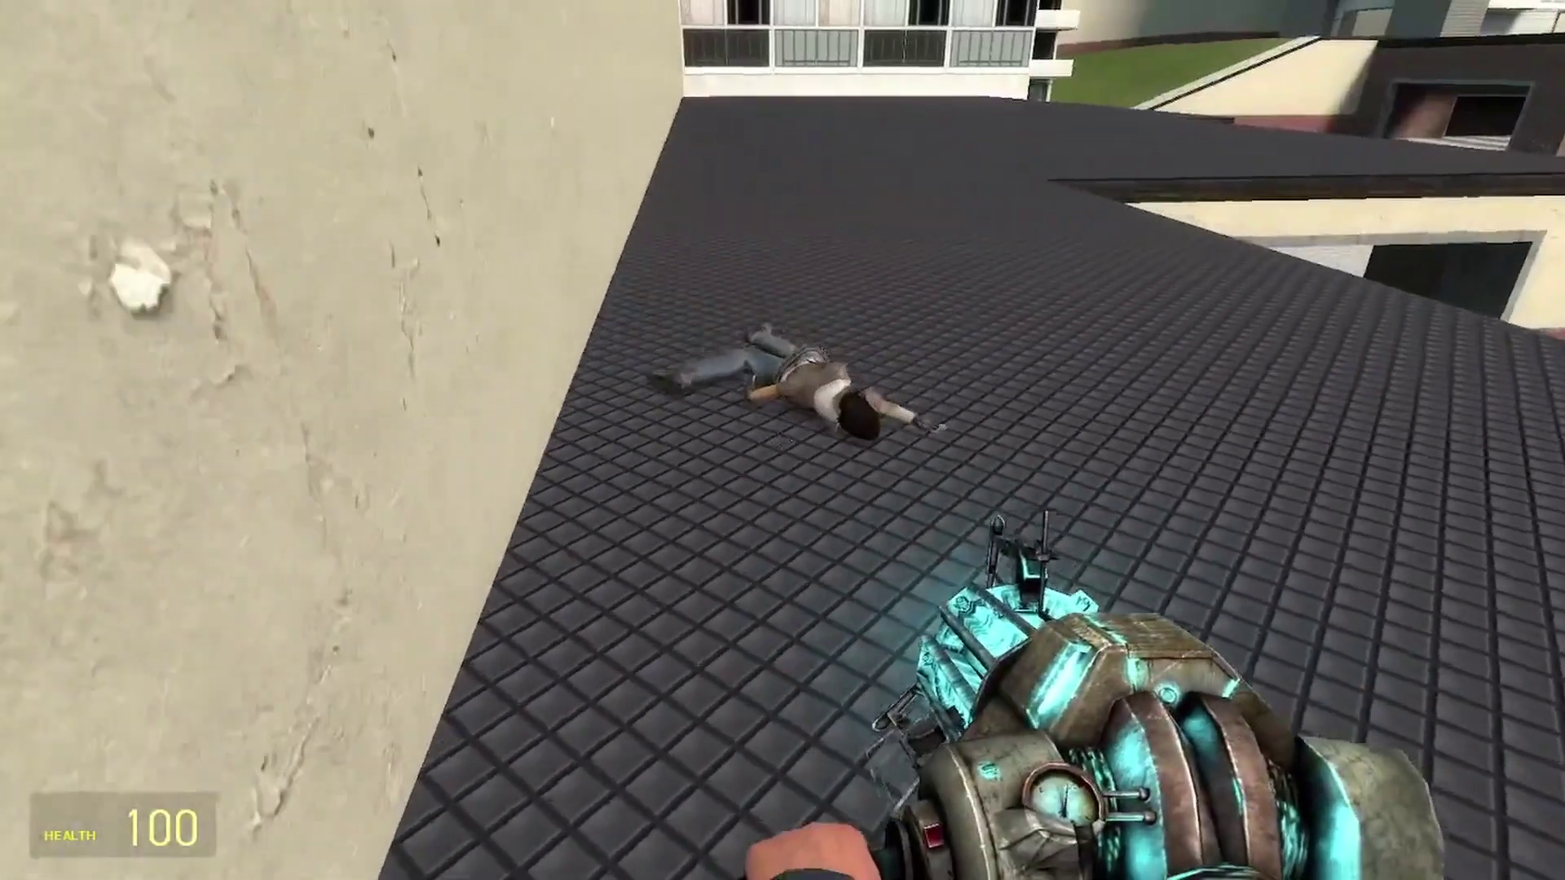
click(783, 440)
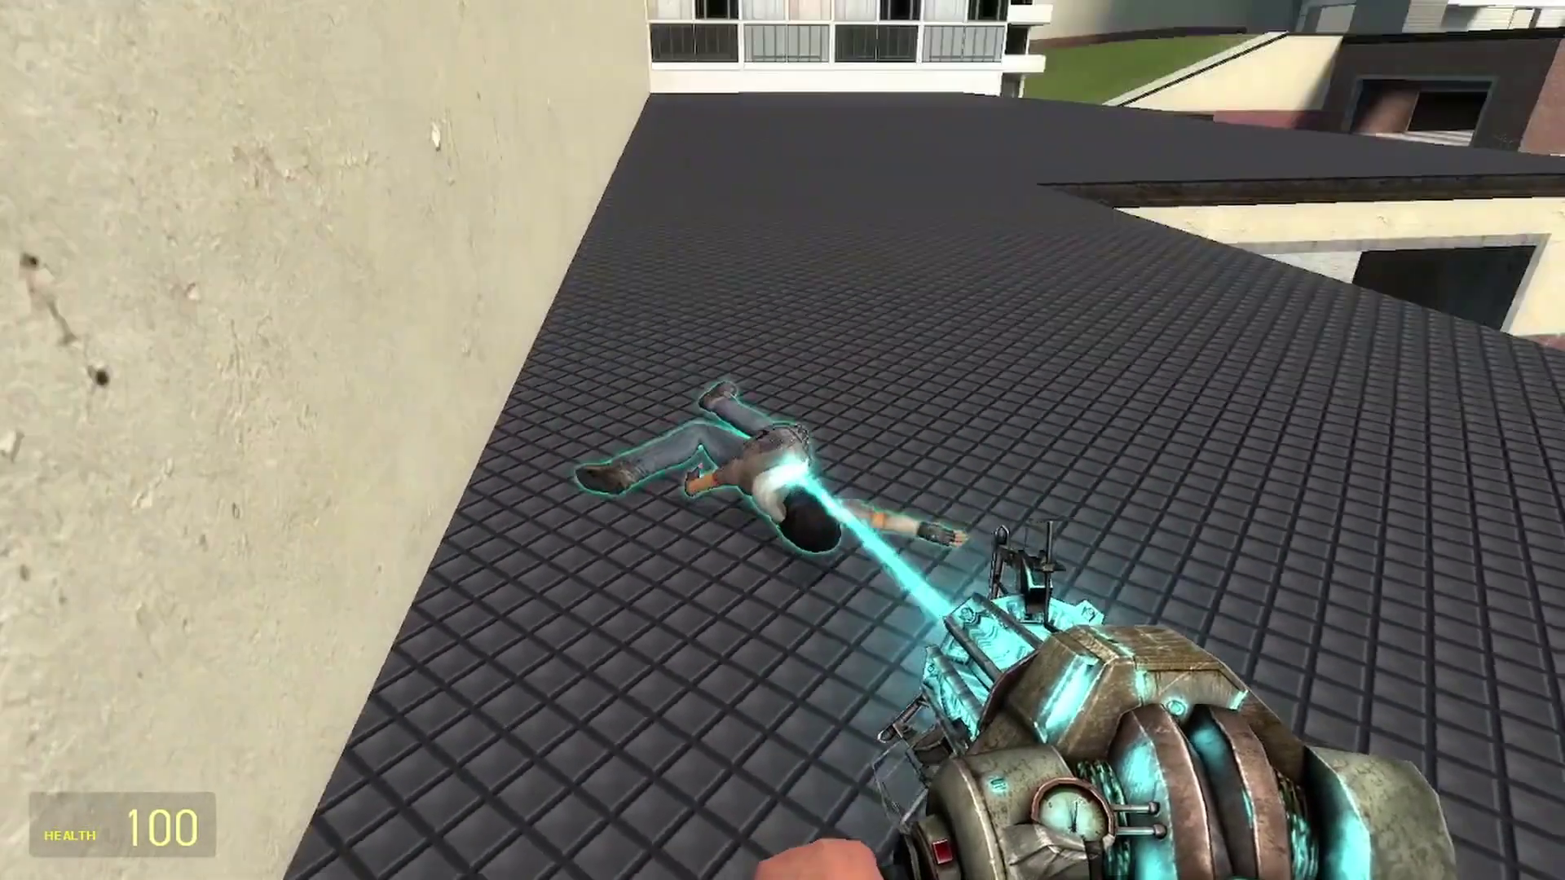
Step: Lift the ragdoll into the air and drop it onto the tiled roof
drag(783, 440, 782, 440)
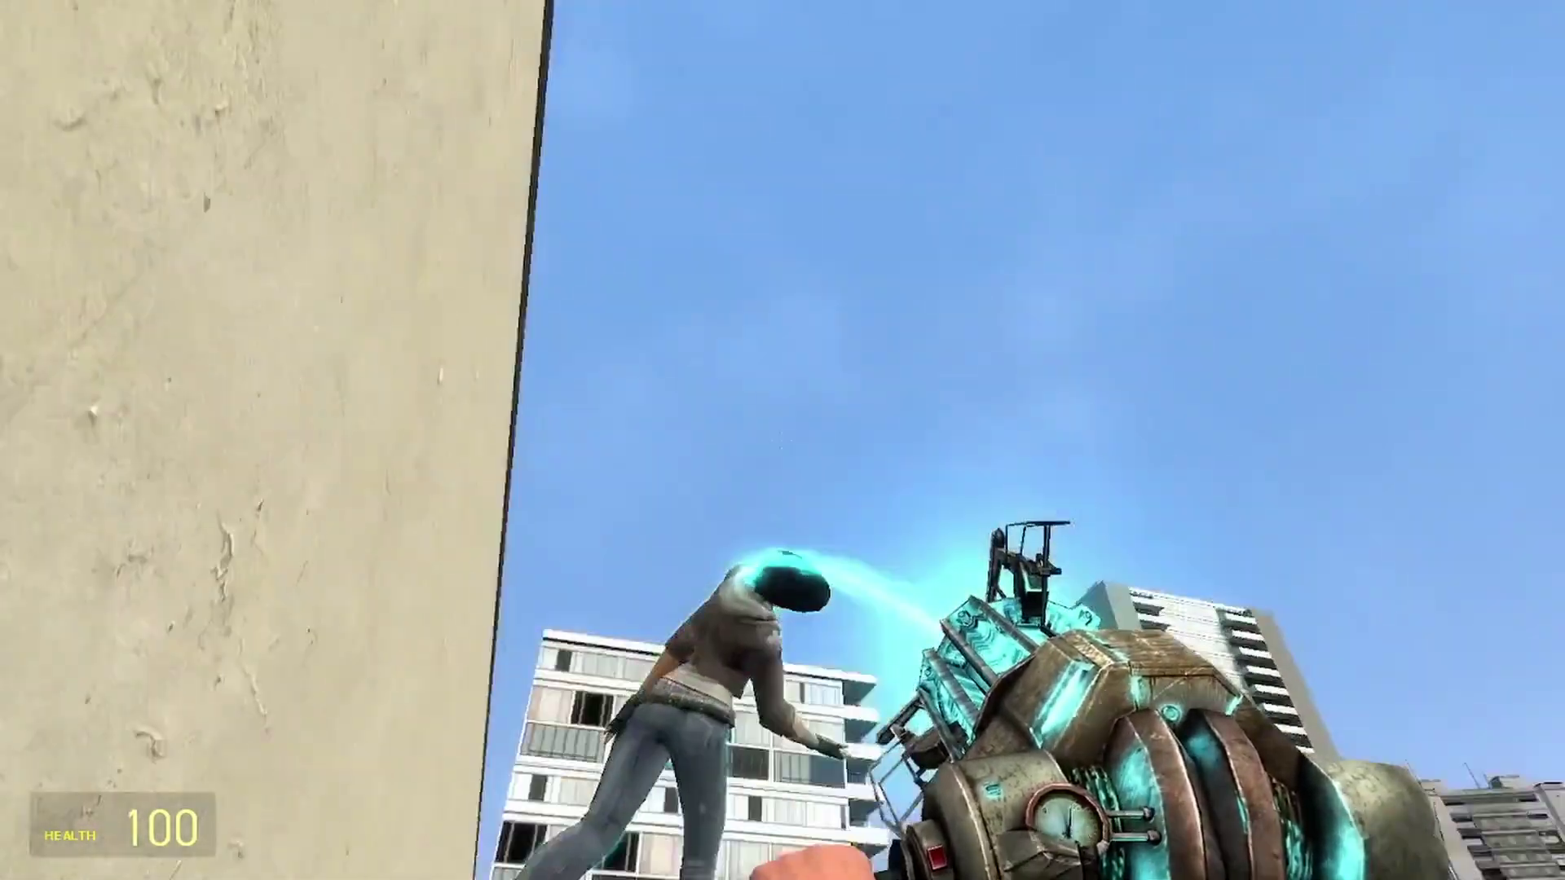
drag(783, 440, 783, 440)
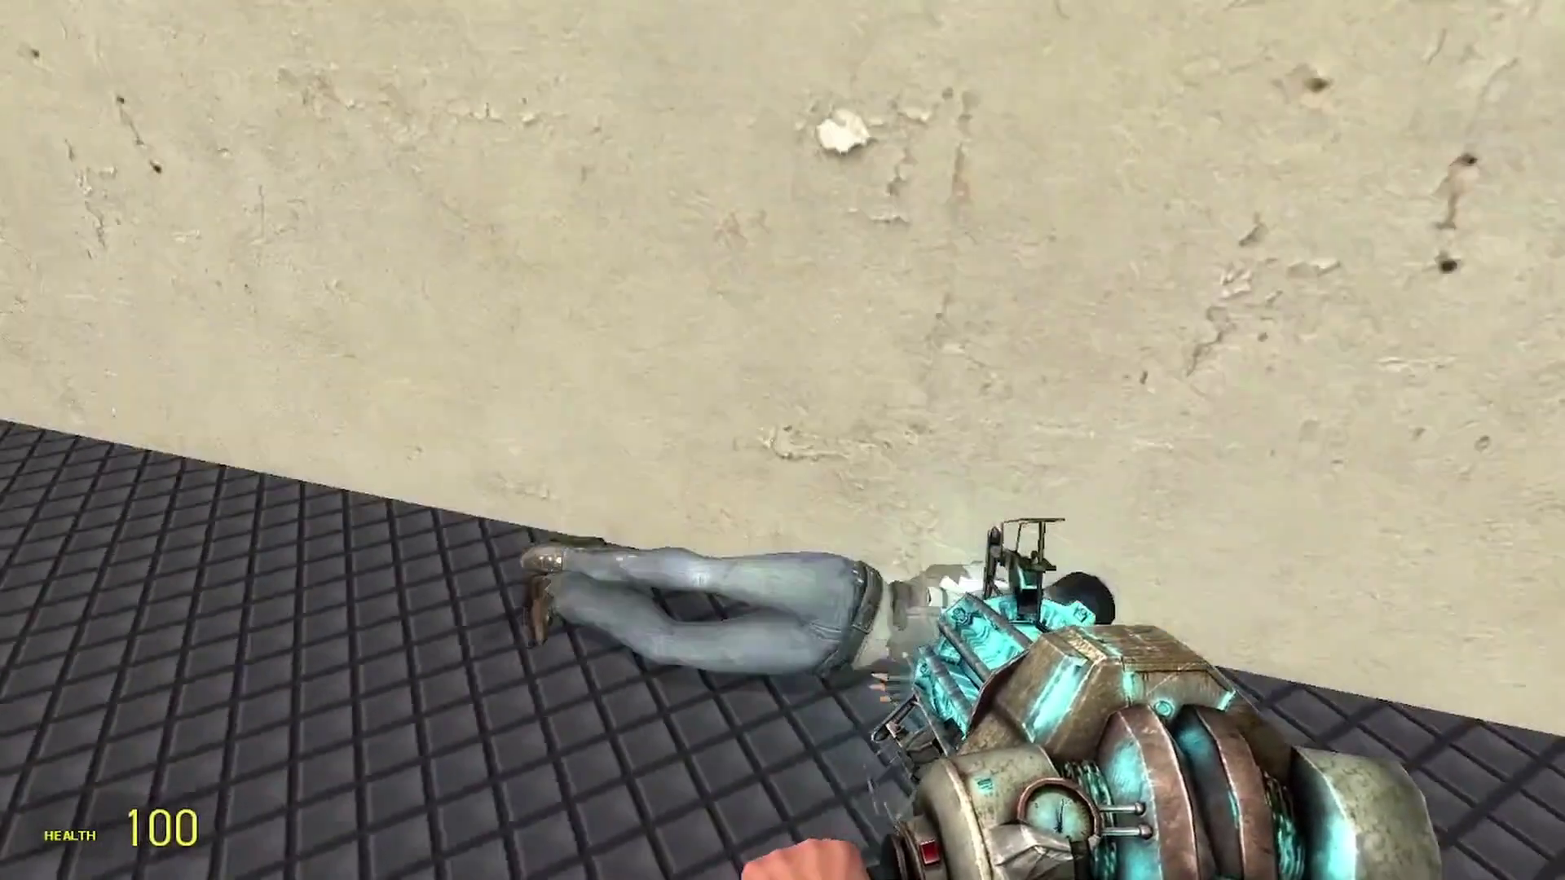
drag(783, 440, 783, 441)
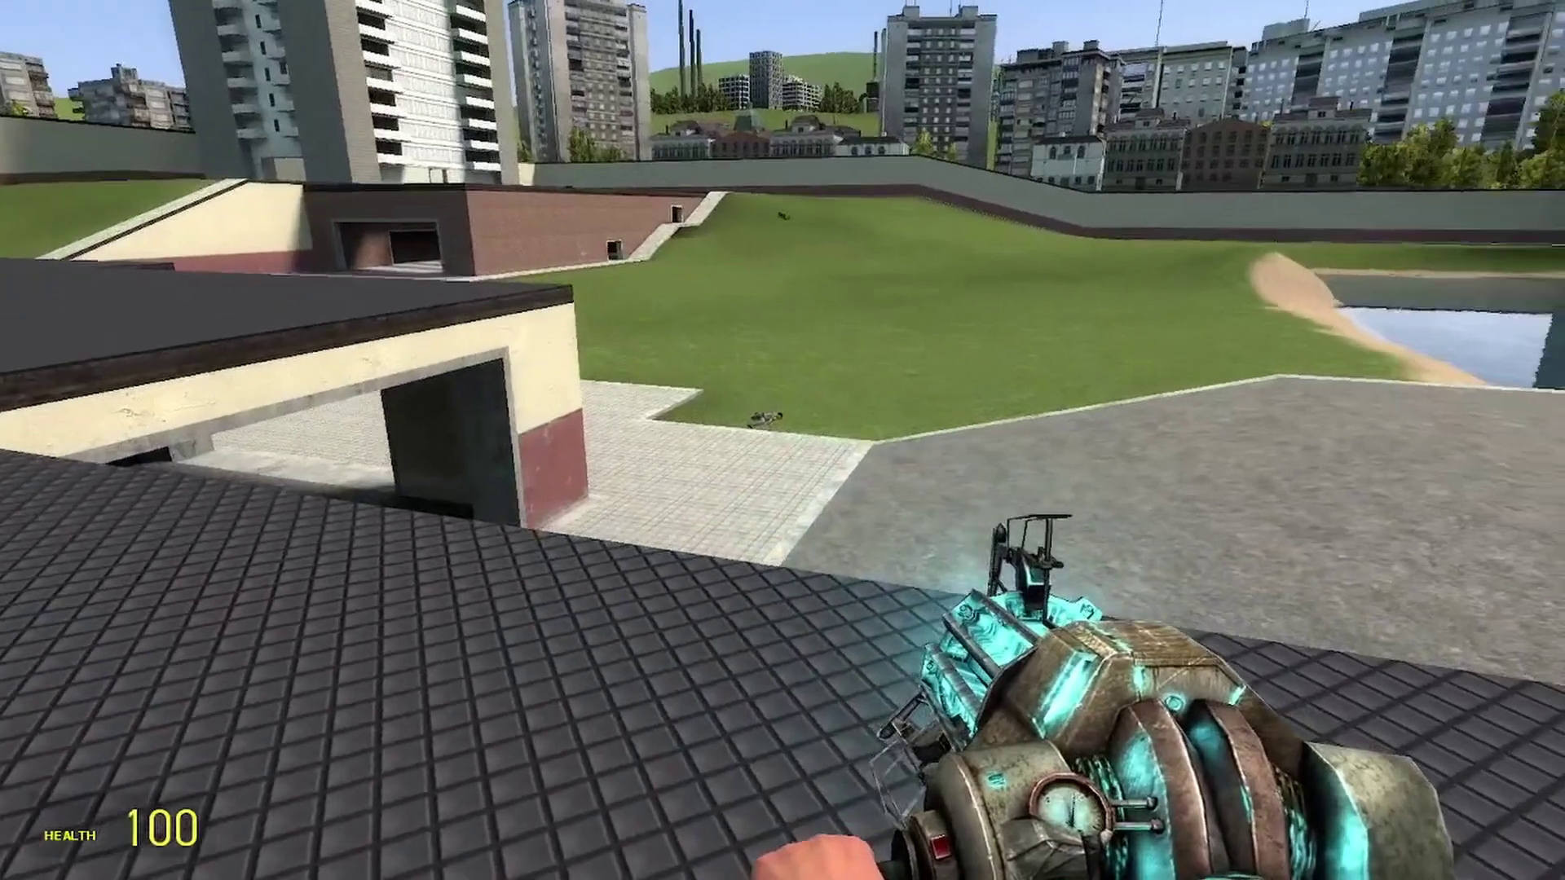
Step: Grab the ragdoll from the grass below, pull it toward the roof, and release it
drag(782, 441, 783, 440)
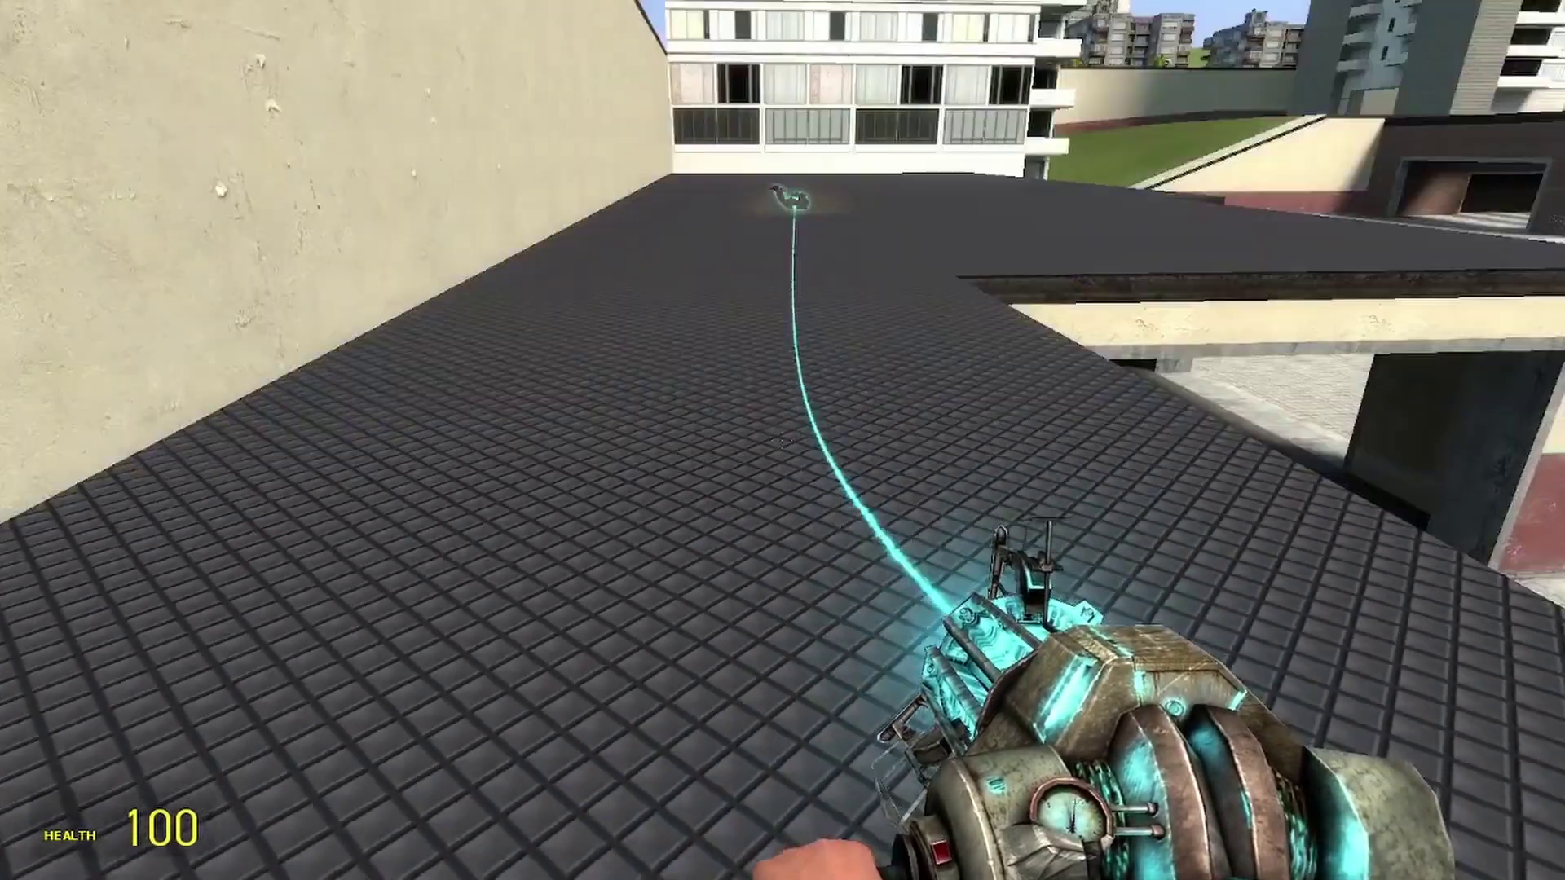
drag(784, 440, 783, 440)
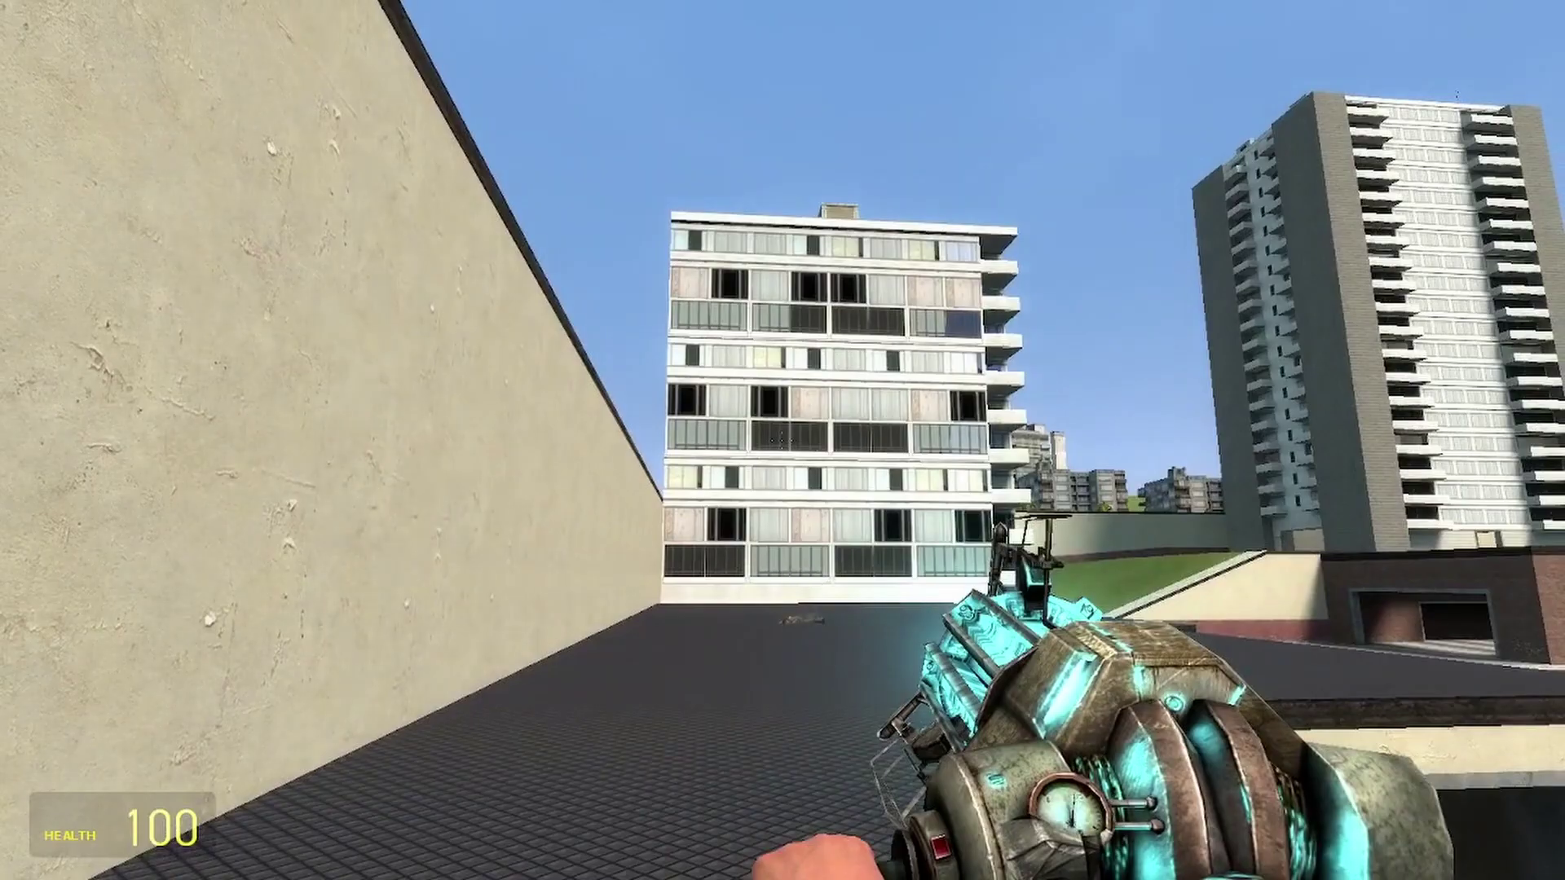
key(w)
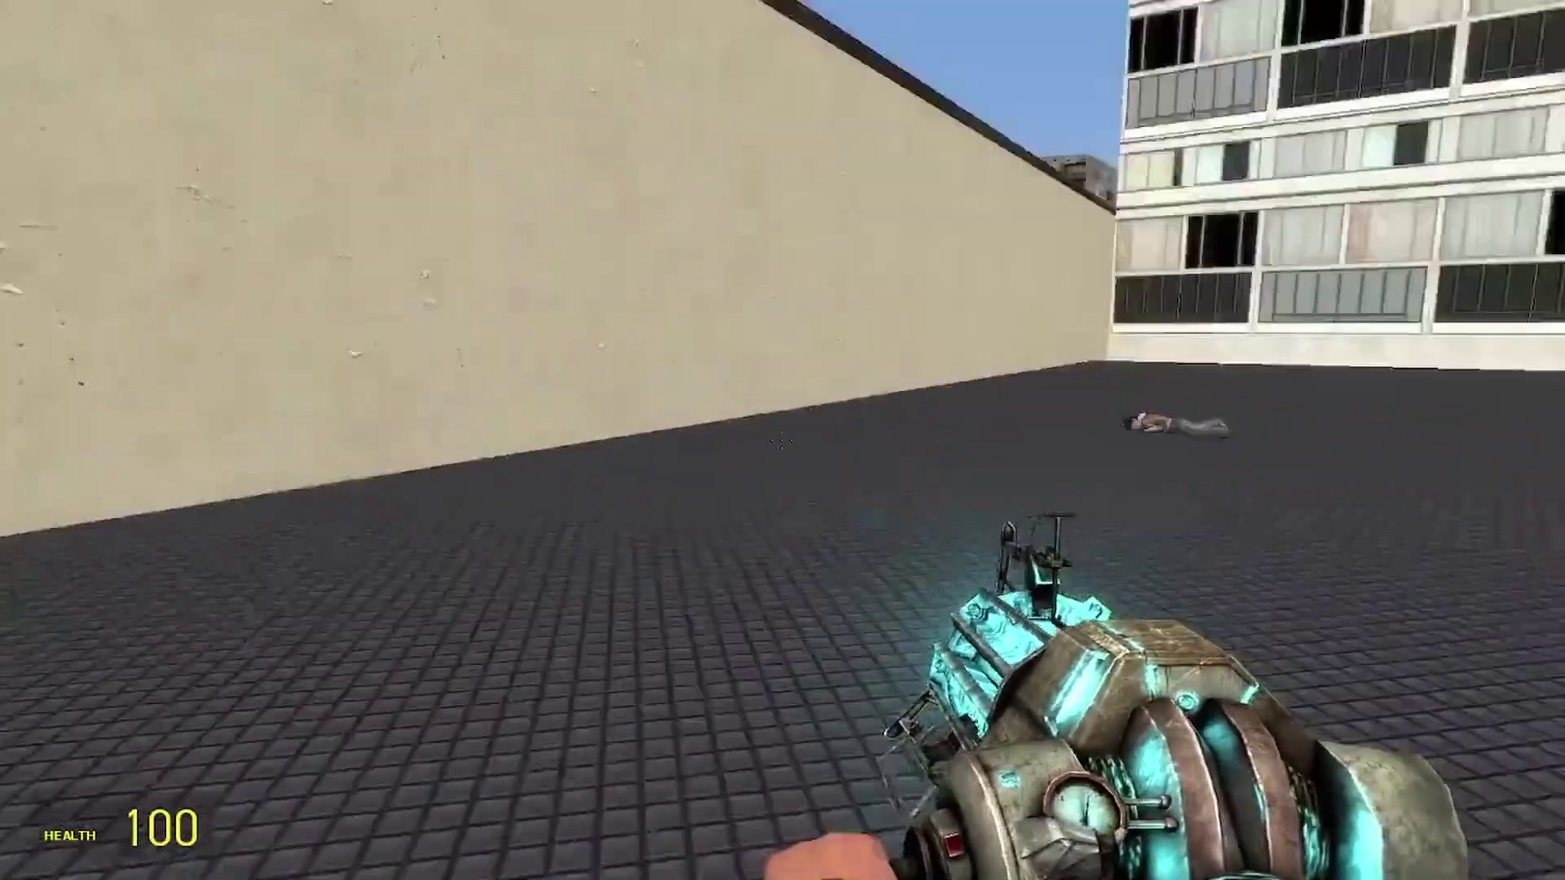
key(w)
drag(782, 441, 782, 440)
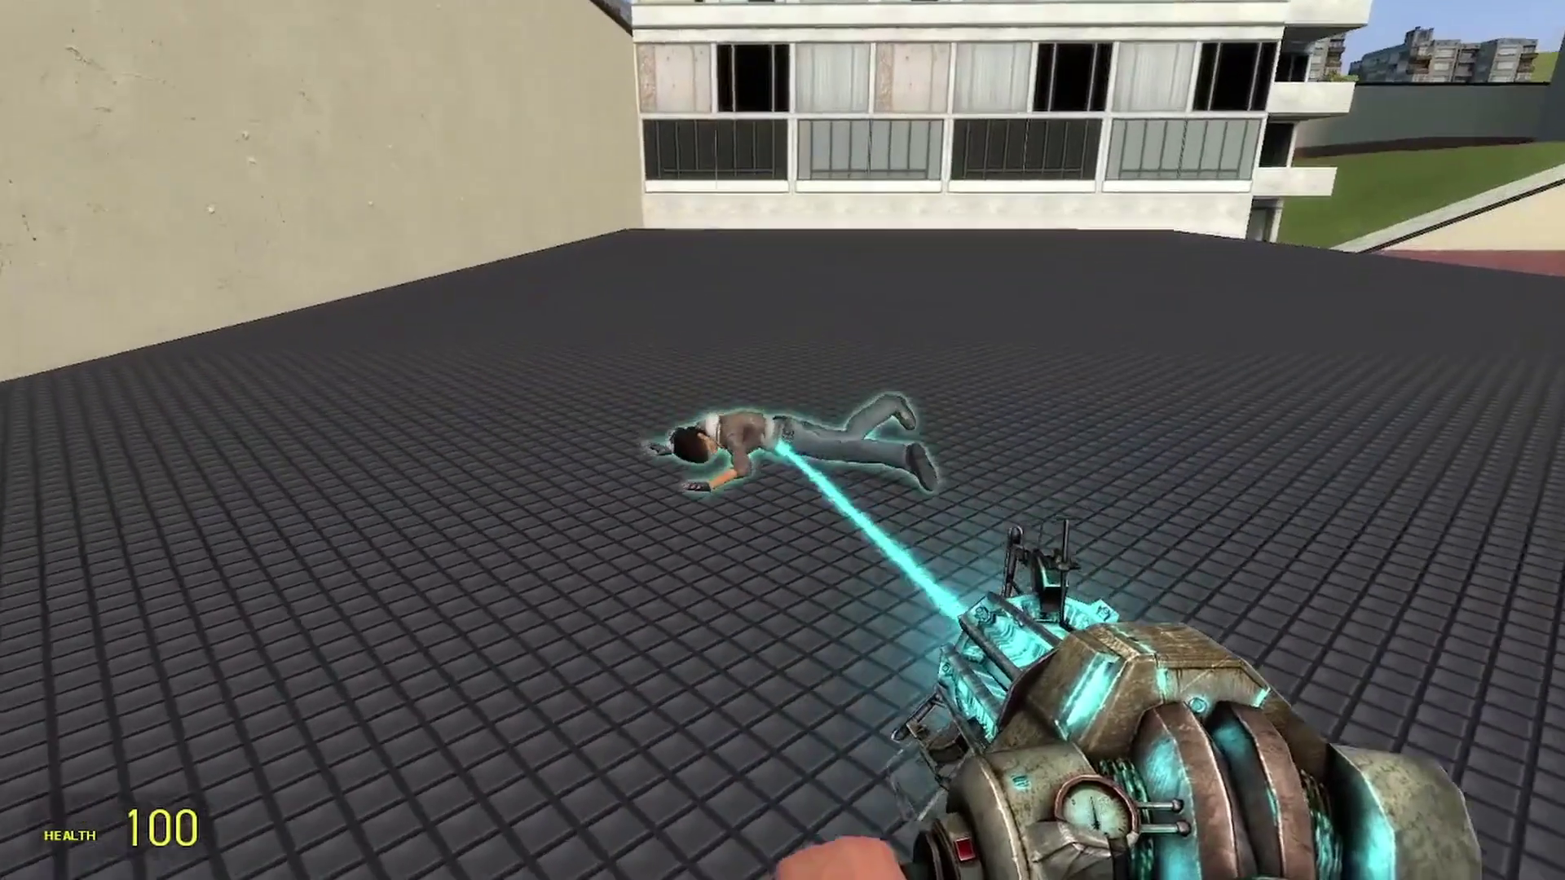
click(783, 441)
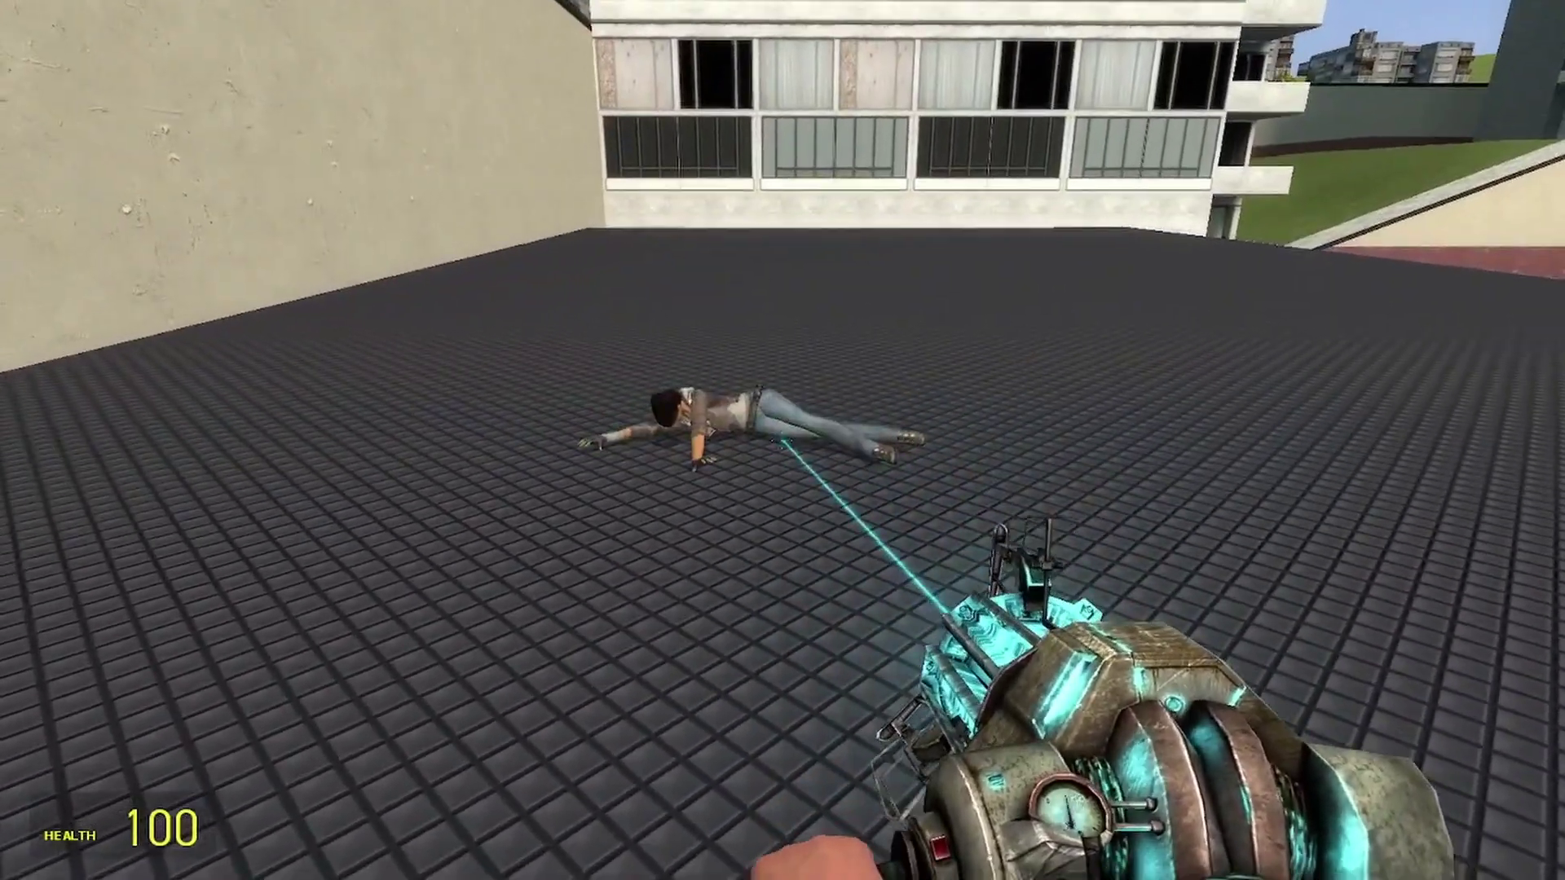
Step: Fling the ragdoll into the sky, then grab it from the alley below
drag(783, 440, 782, 440)
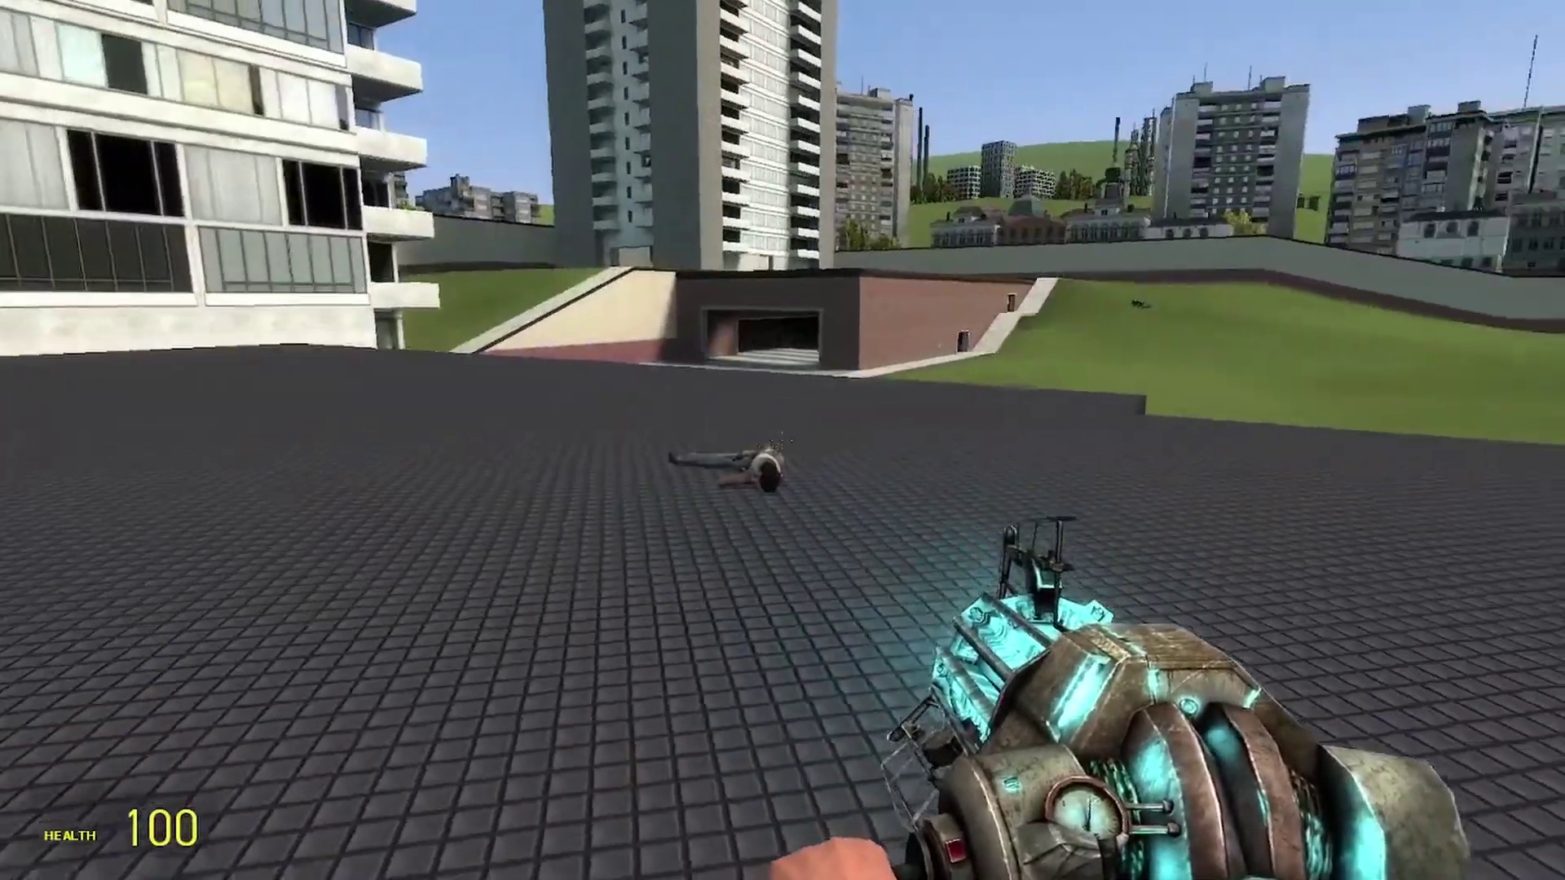
drag(783, 440, 783, 440)
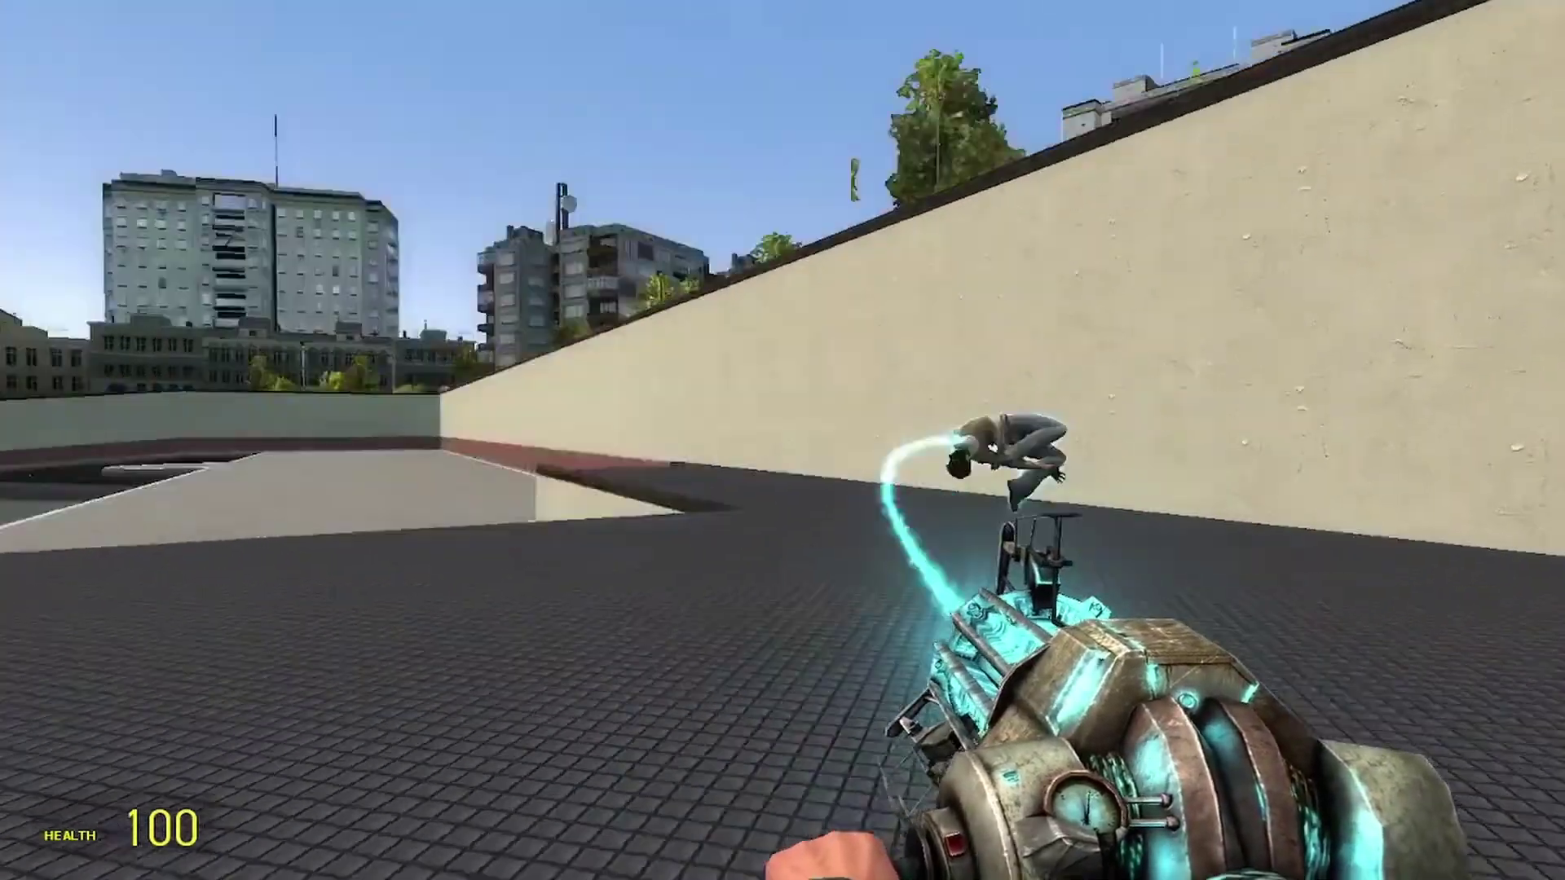
drag(784, 441, 783, 440)
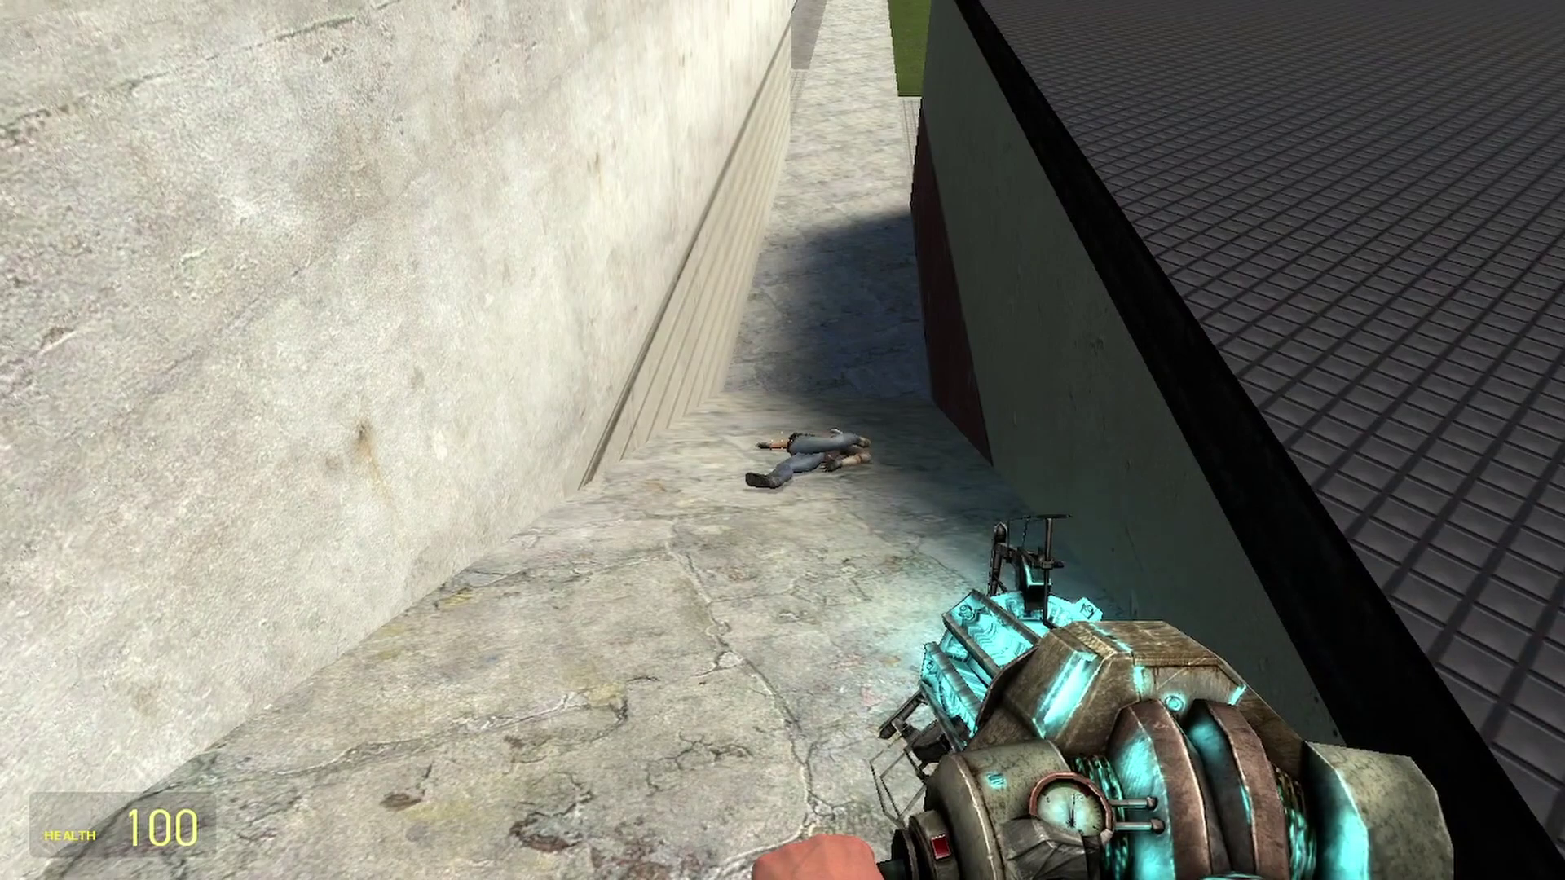
click(783, 441)
Step: Carry the ragdoll skyward, drop it onto the roof, then walk over and lift it again
drag(783, 441, 782, 441)
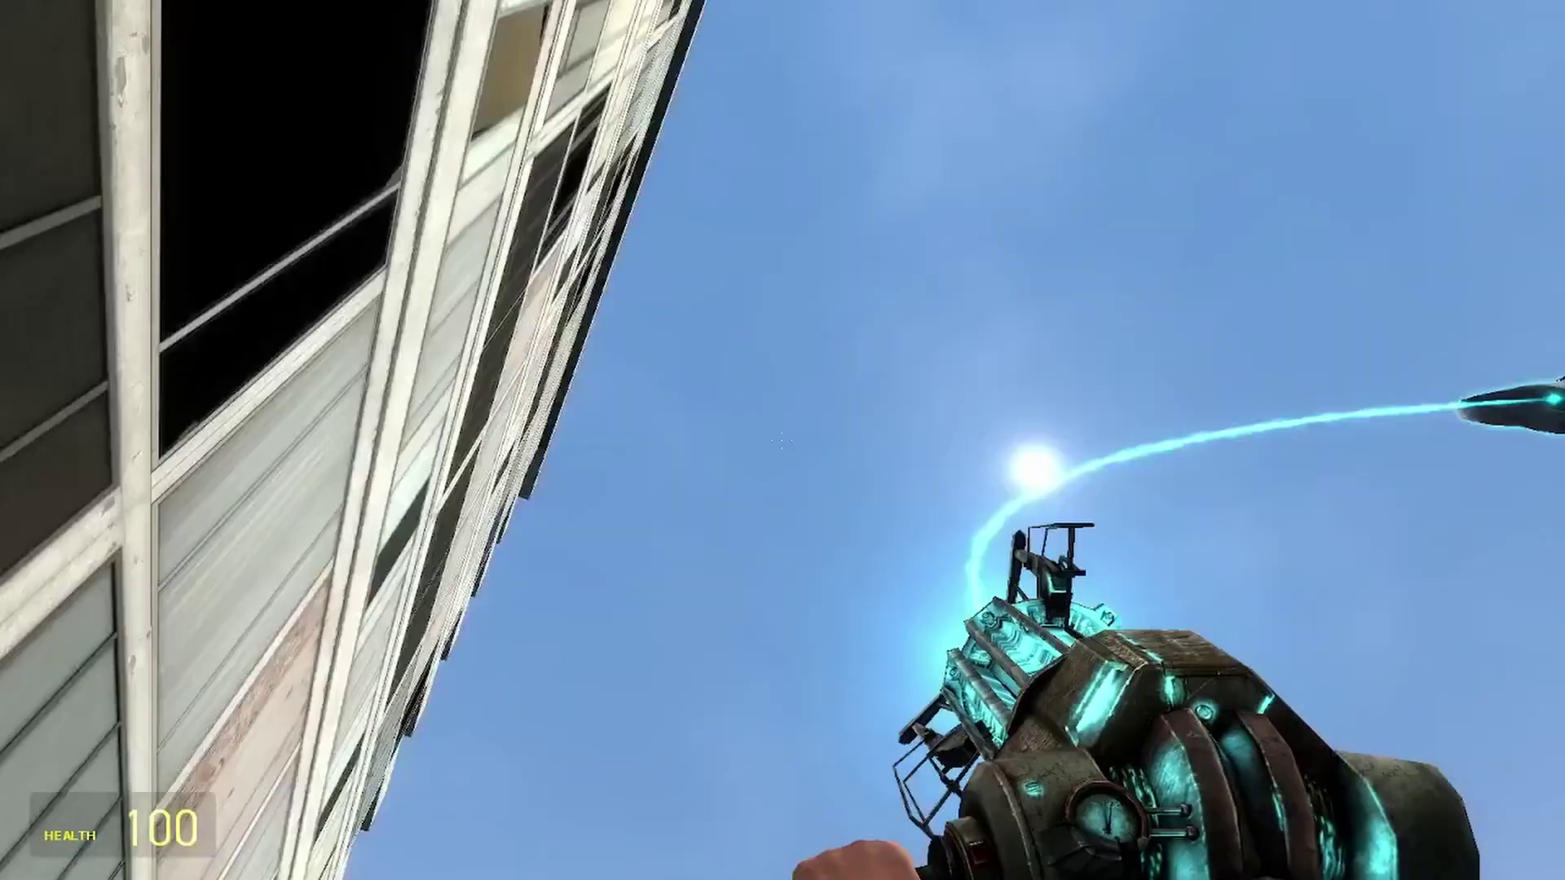
drag(782, 441, 783, 440)
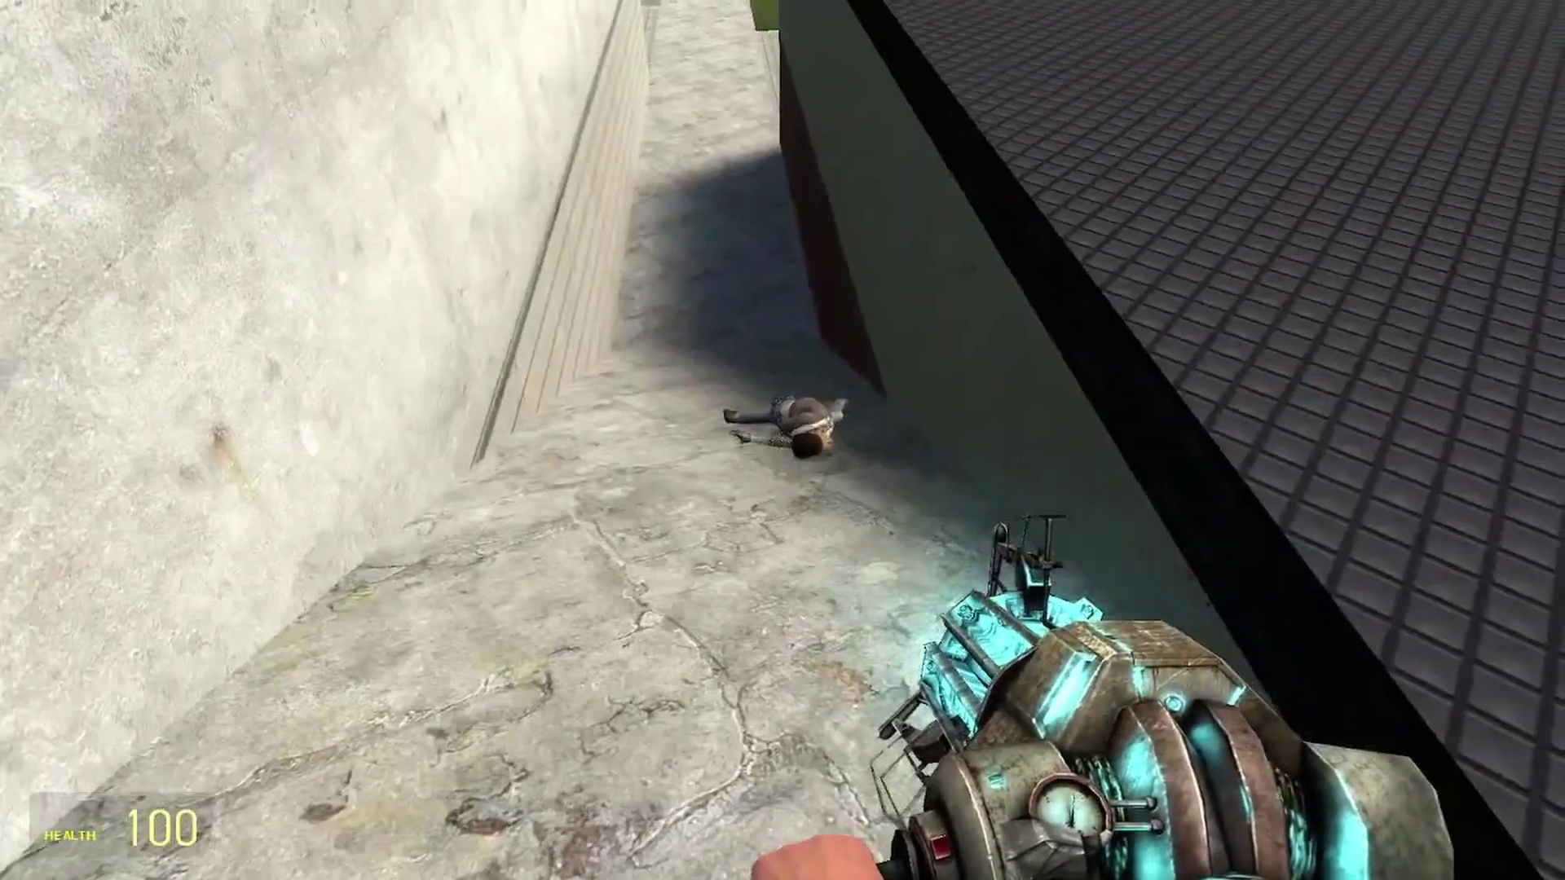
drag(782, 440, 783, 441)
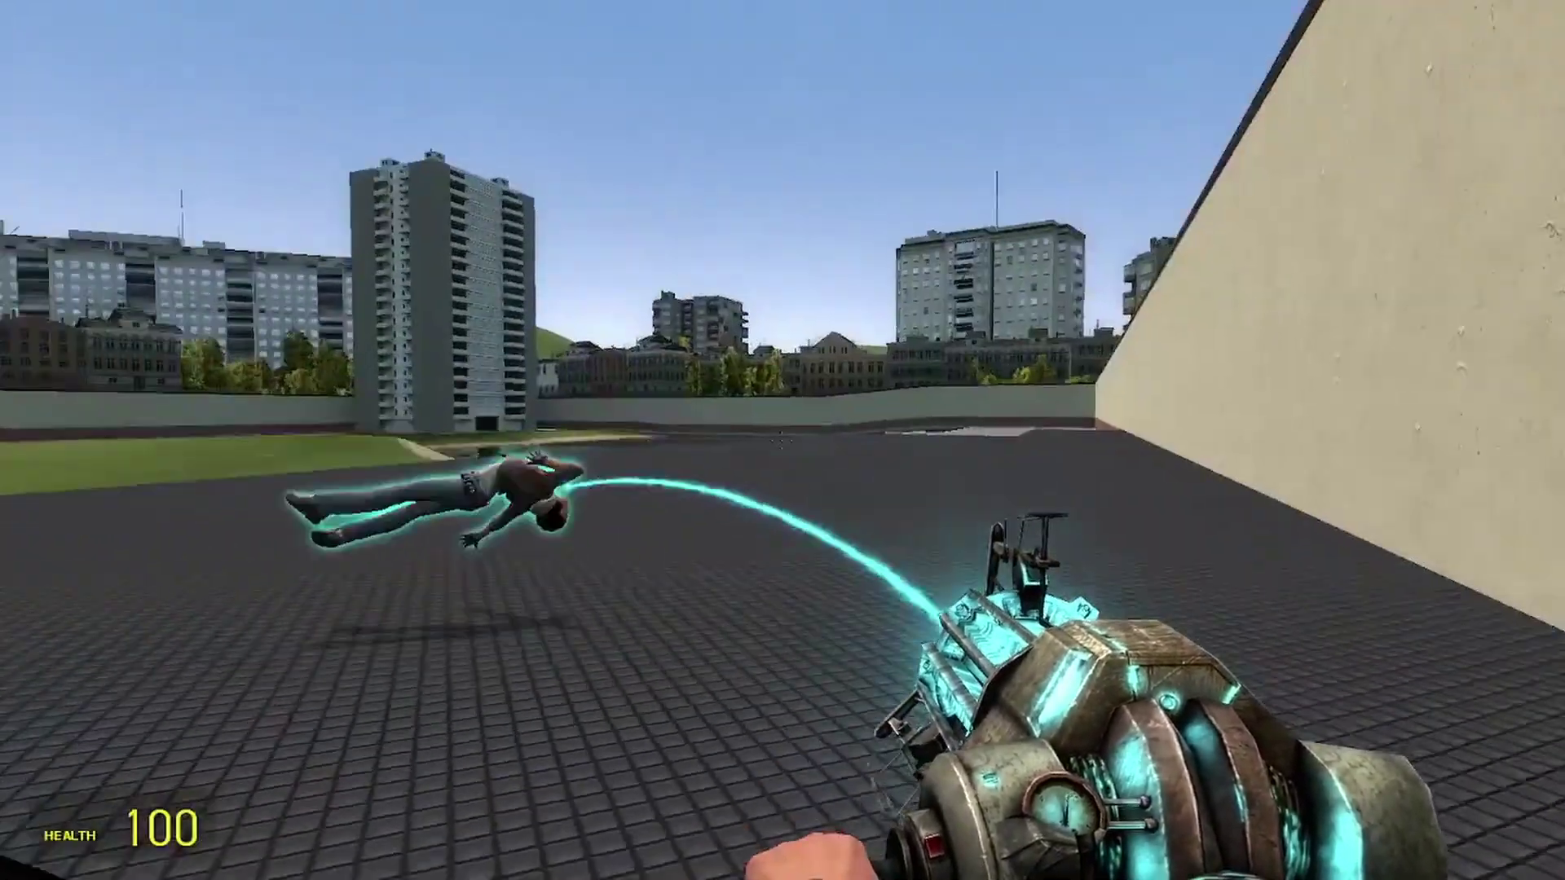
drag(783, 441, 783, 440)
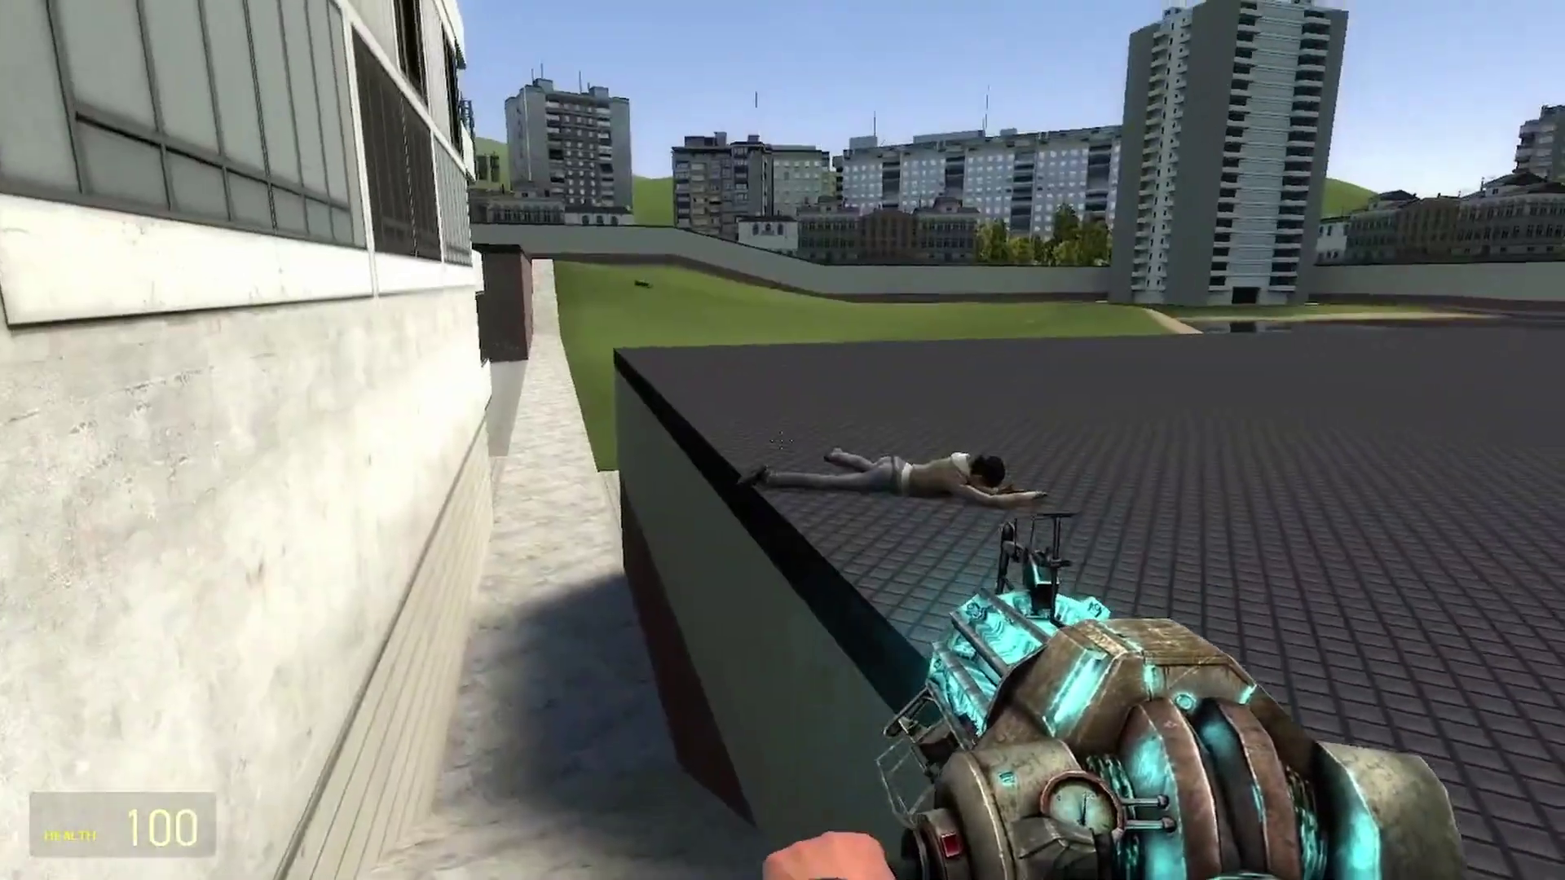
key(w)
key(w)
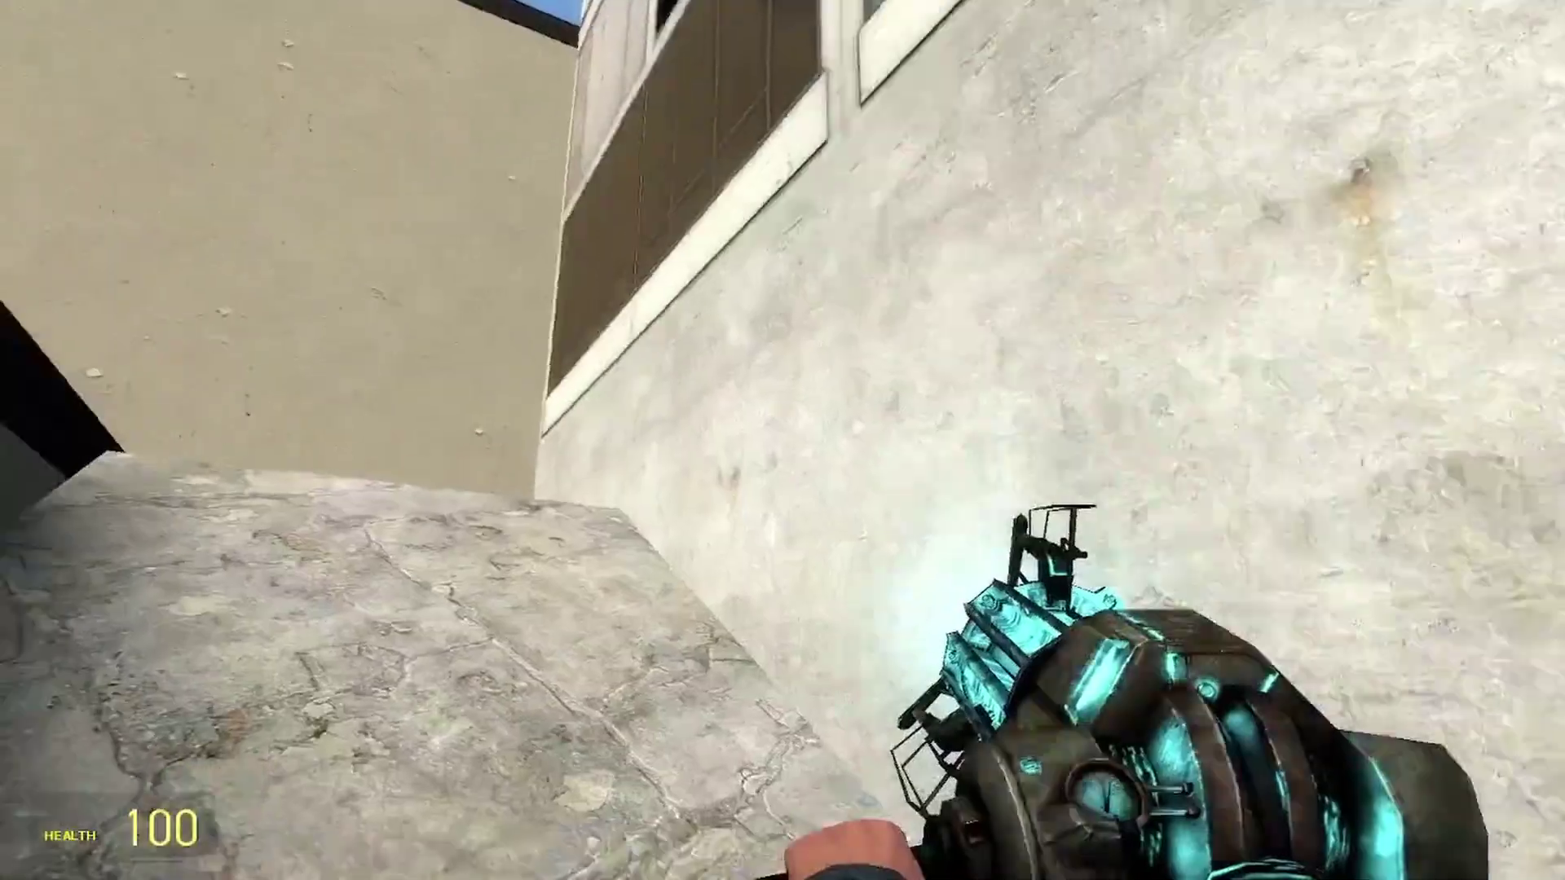
key(w)
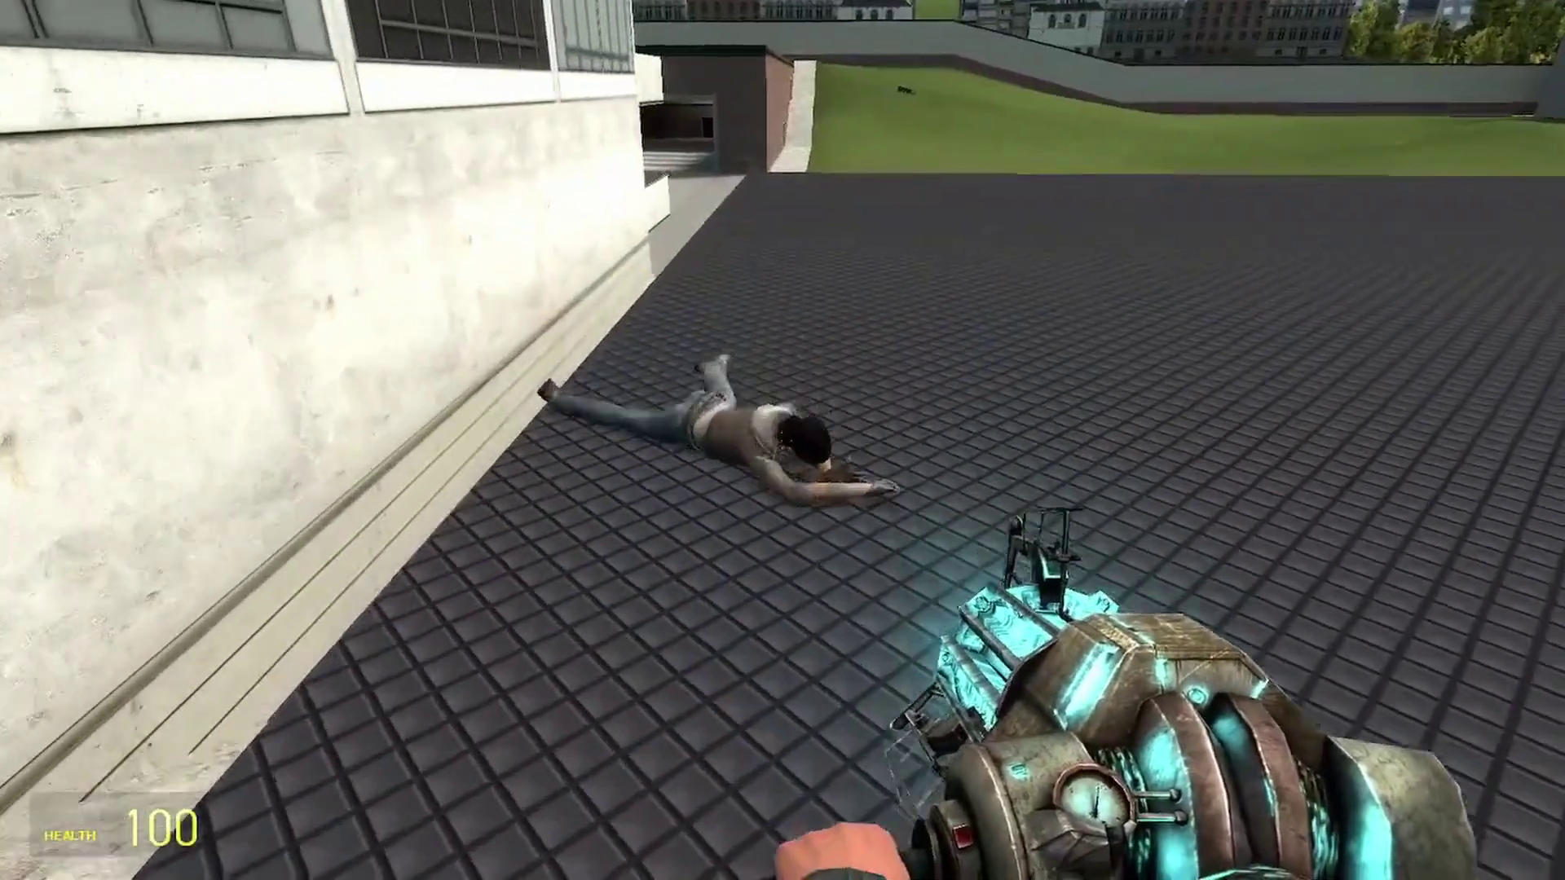
click(783, 440)
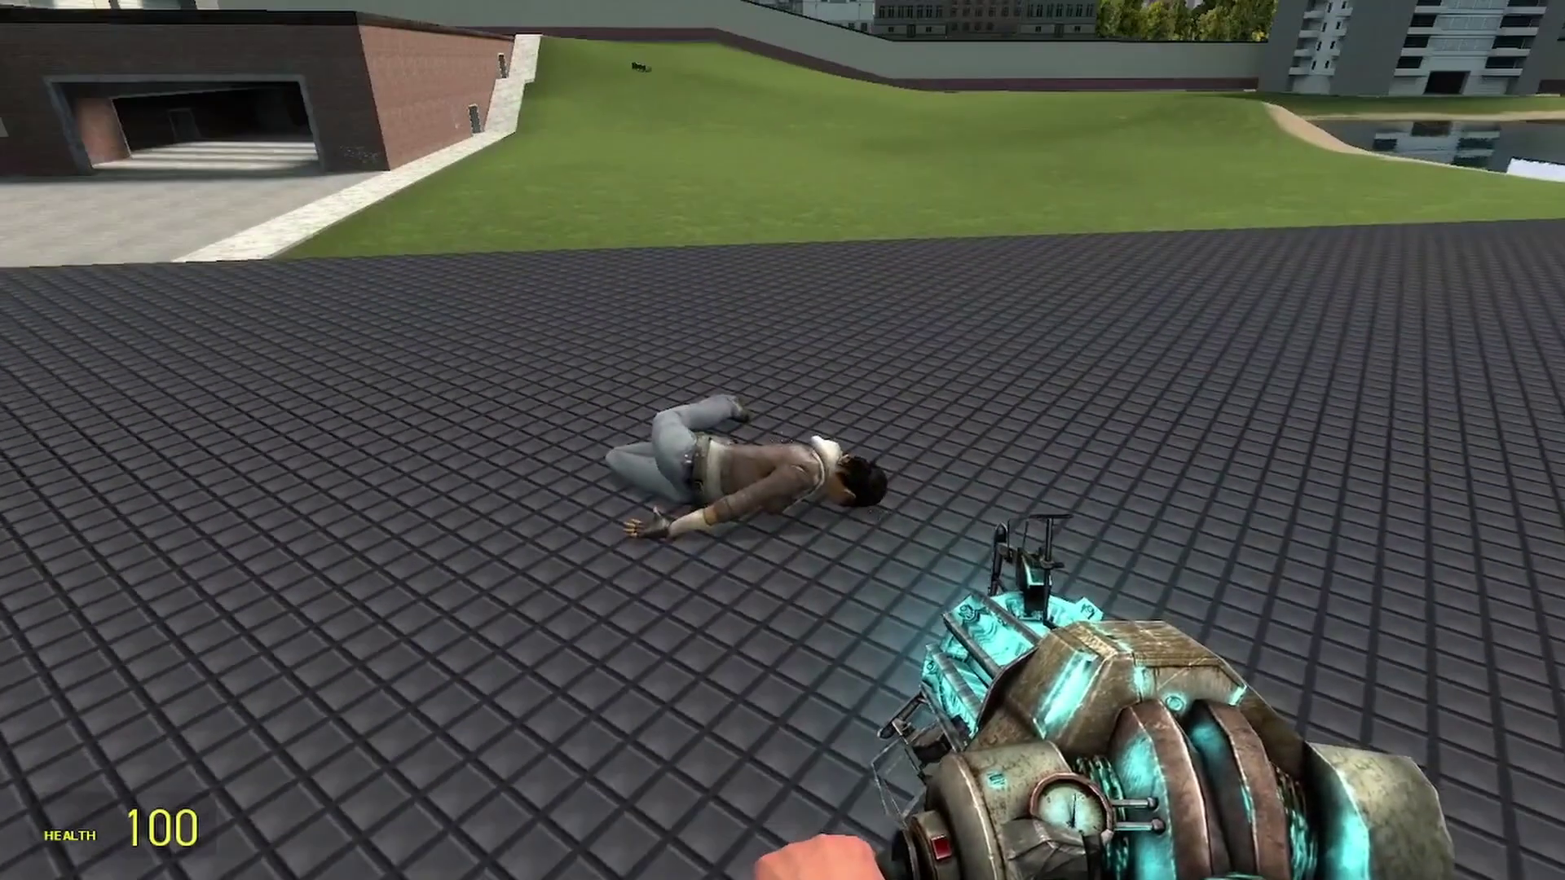
Step: Grab the ragdoll off the tiled floor, toss it upward, and drag it across the floor
click(784, 441)
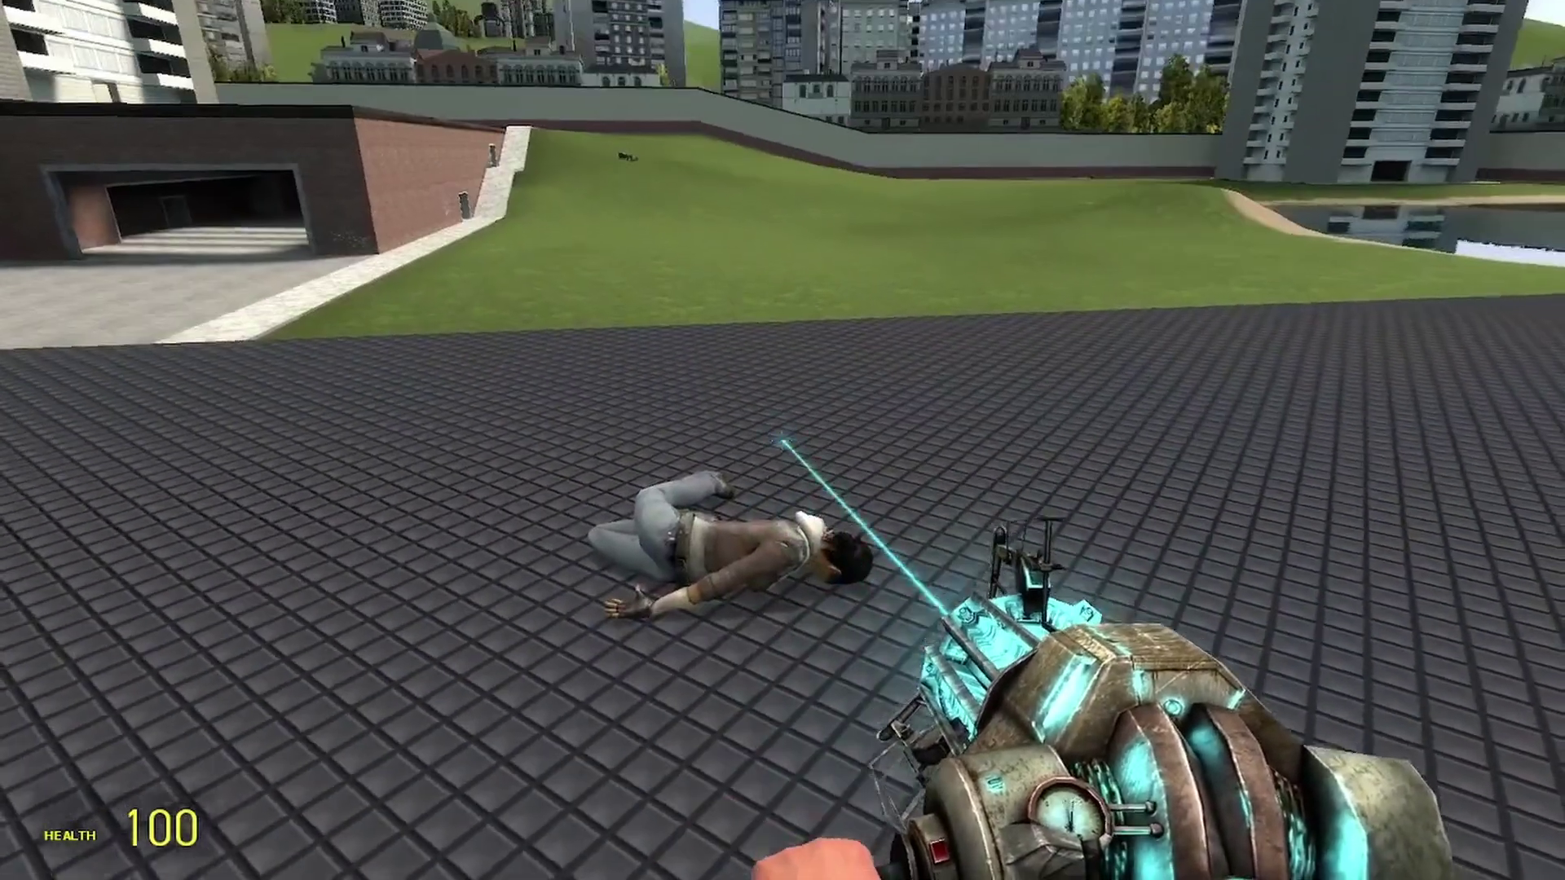
click(782, 441)
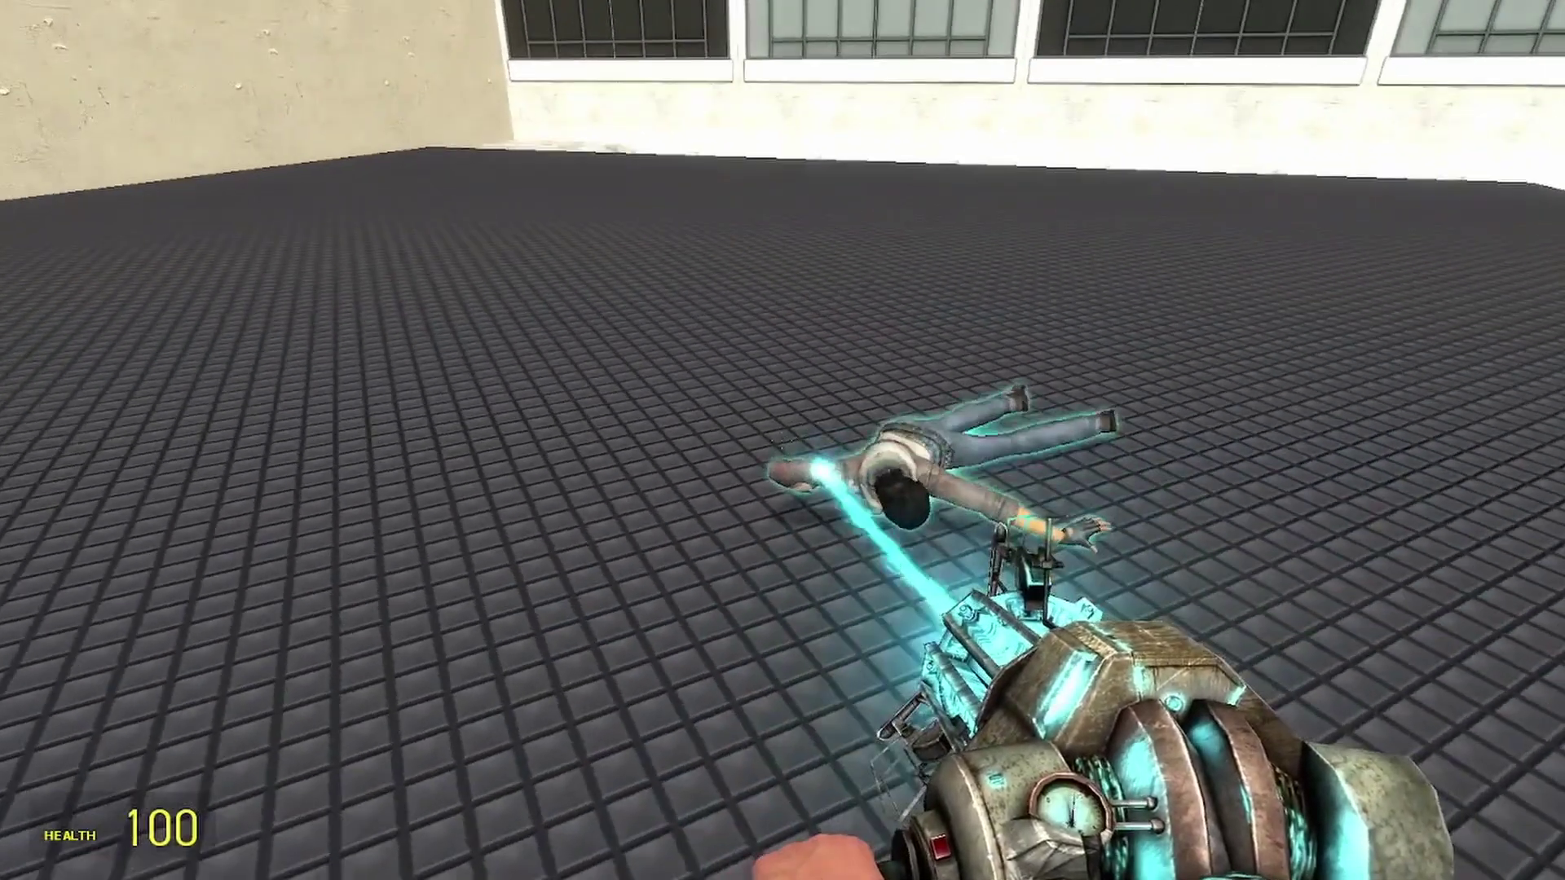
drag(782, 441, 783, 441)
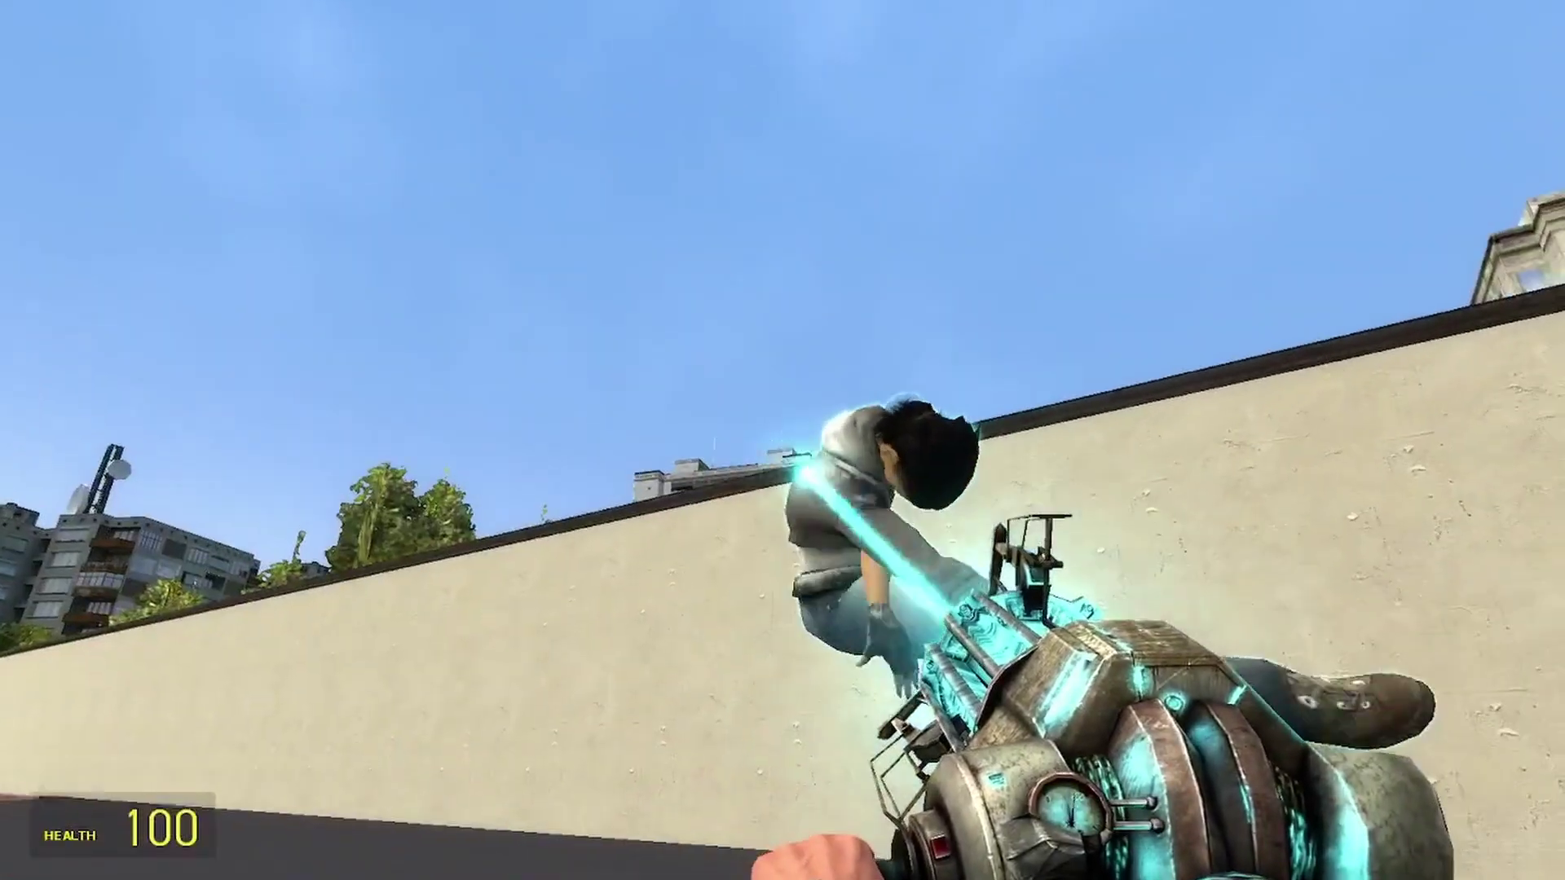
drag(784, 440, 783, 441)
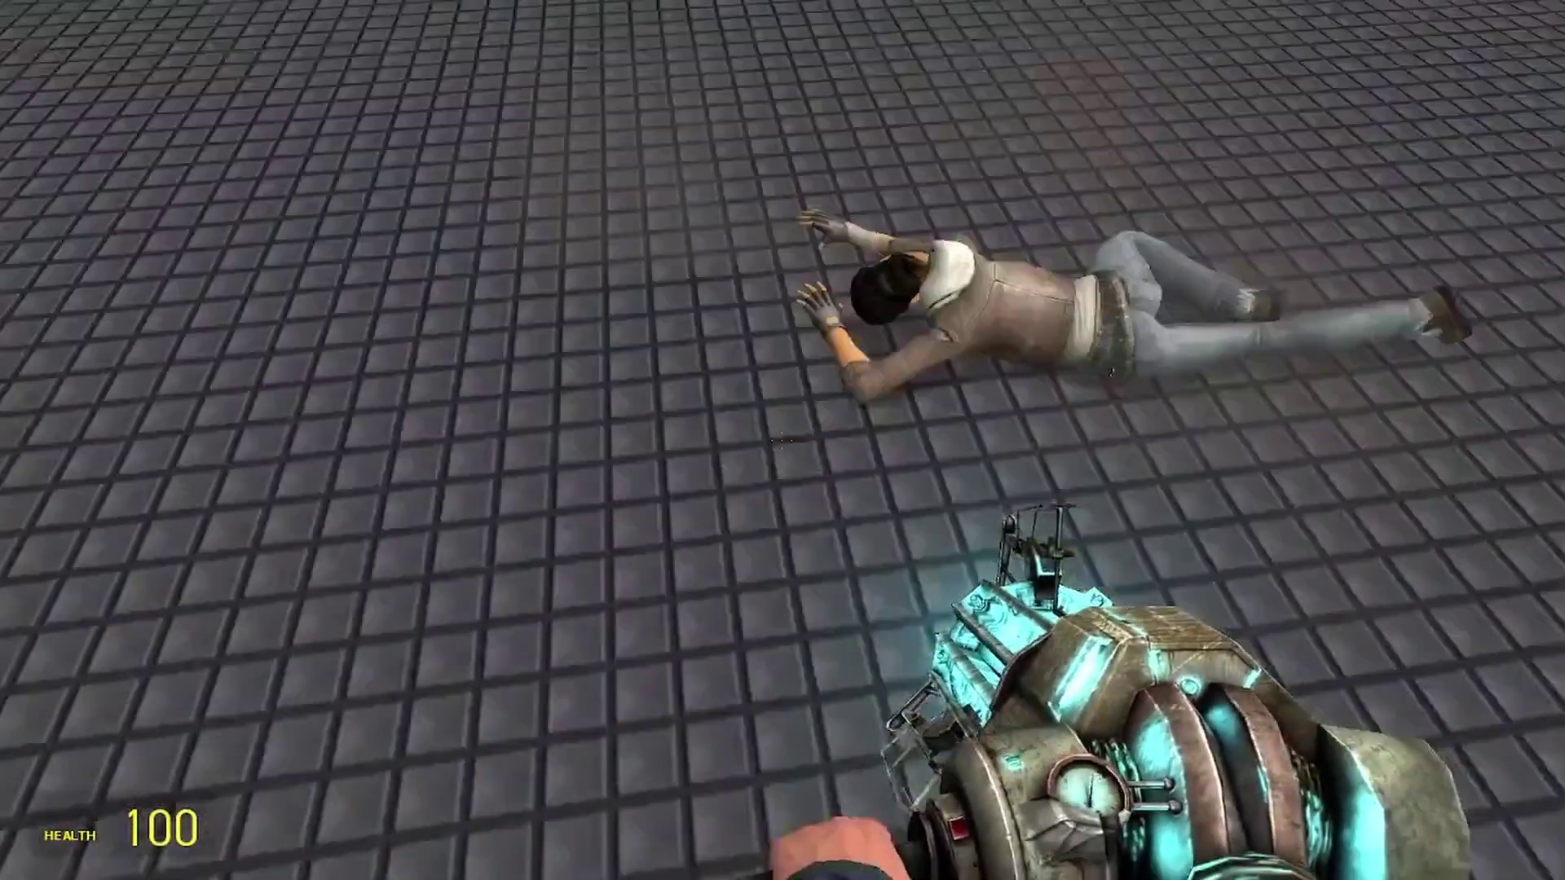
drag(783, 441, 783, 440)
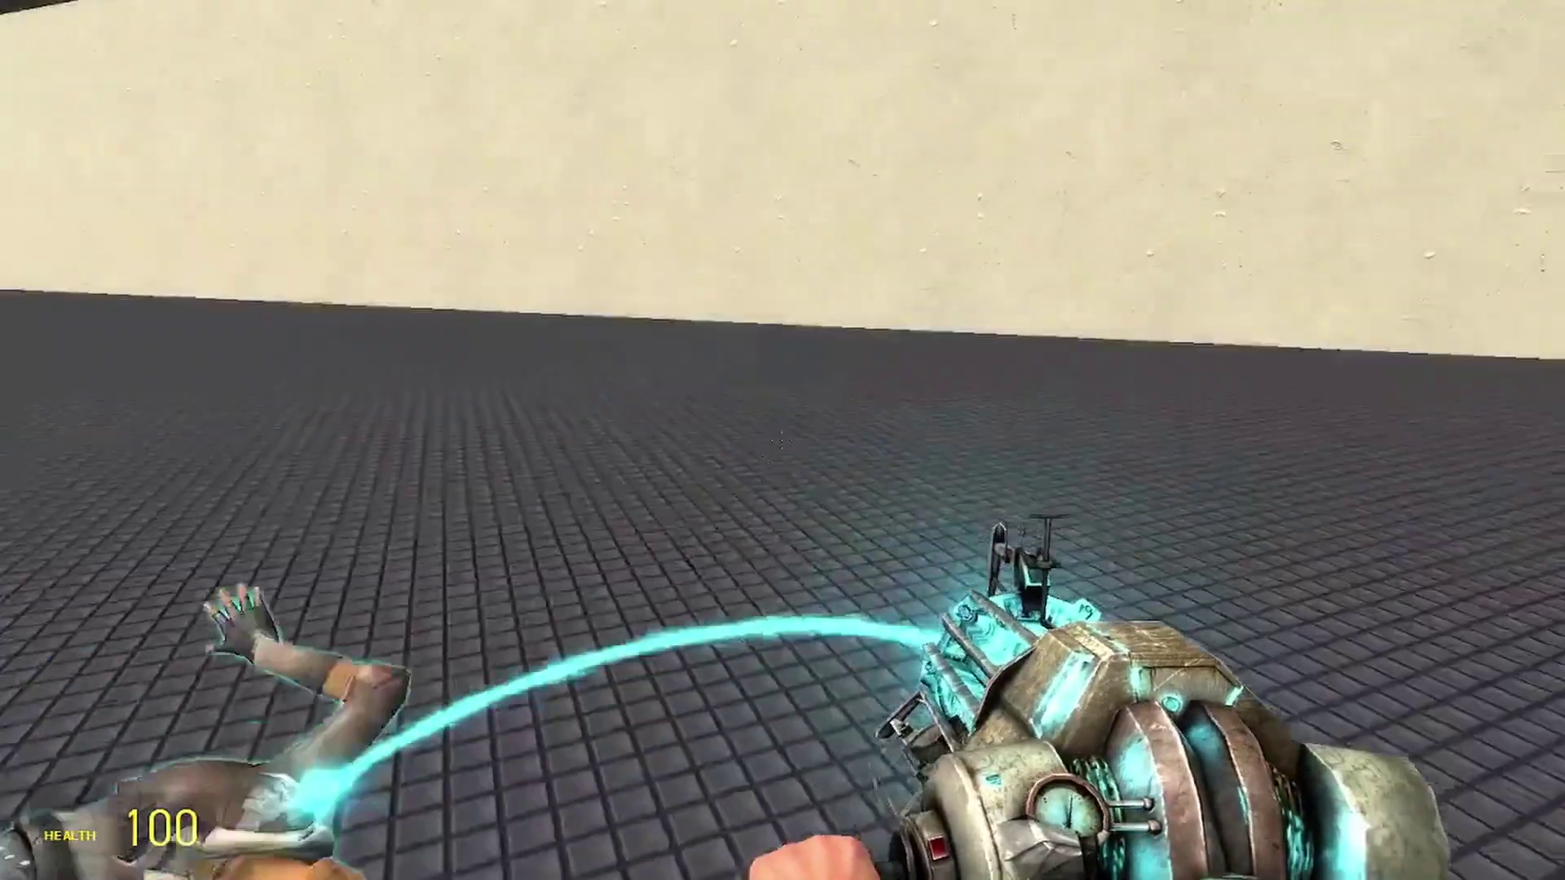
drag(782, 440, 784, 441)
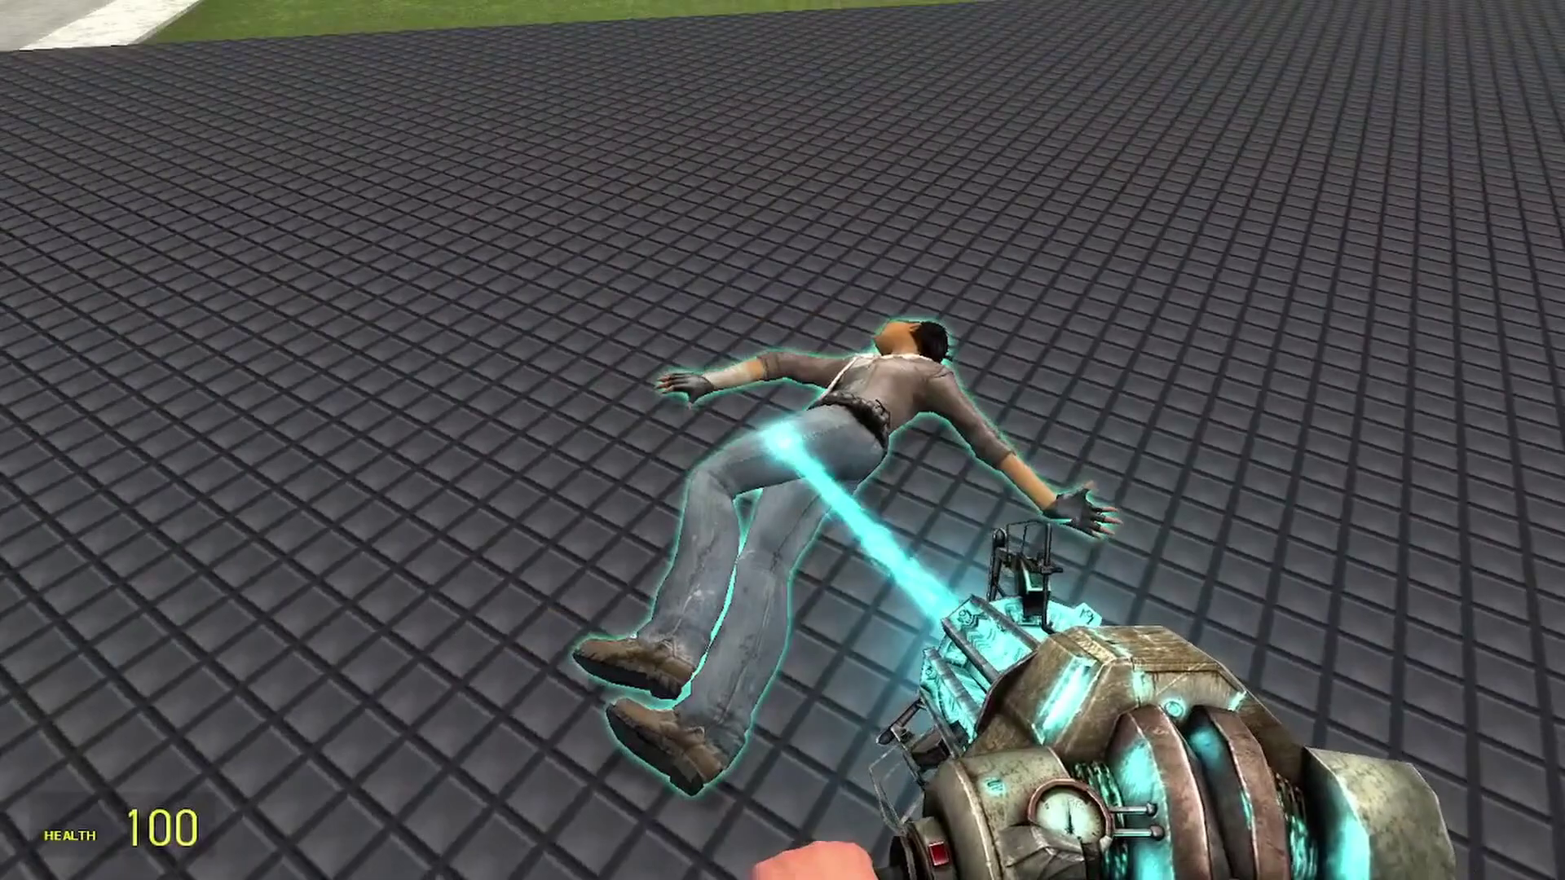
Step: Throw the ragdoll off toward the building, then hurl it across the grass field
drag(783, 440, 783, 440)
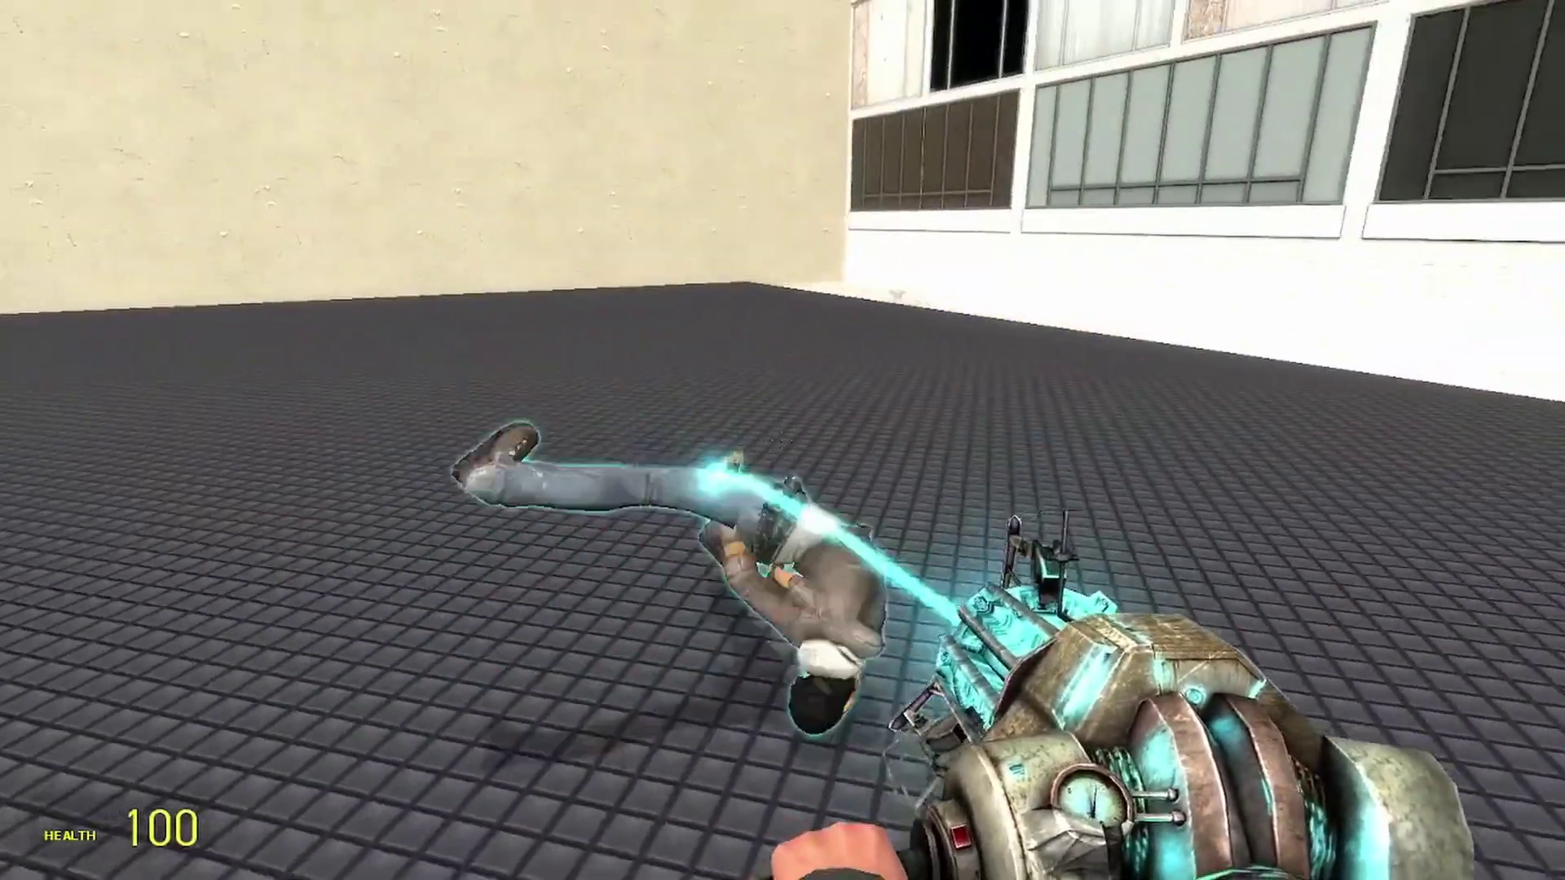
drag(783, 440, 783, 440)
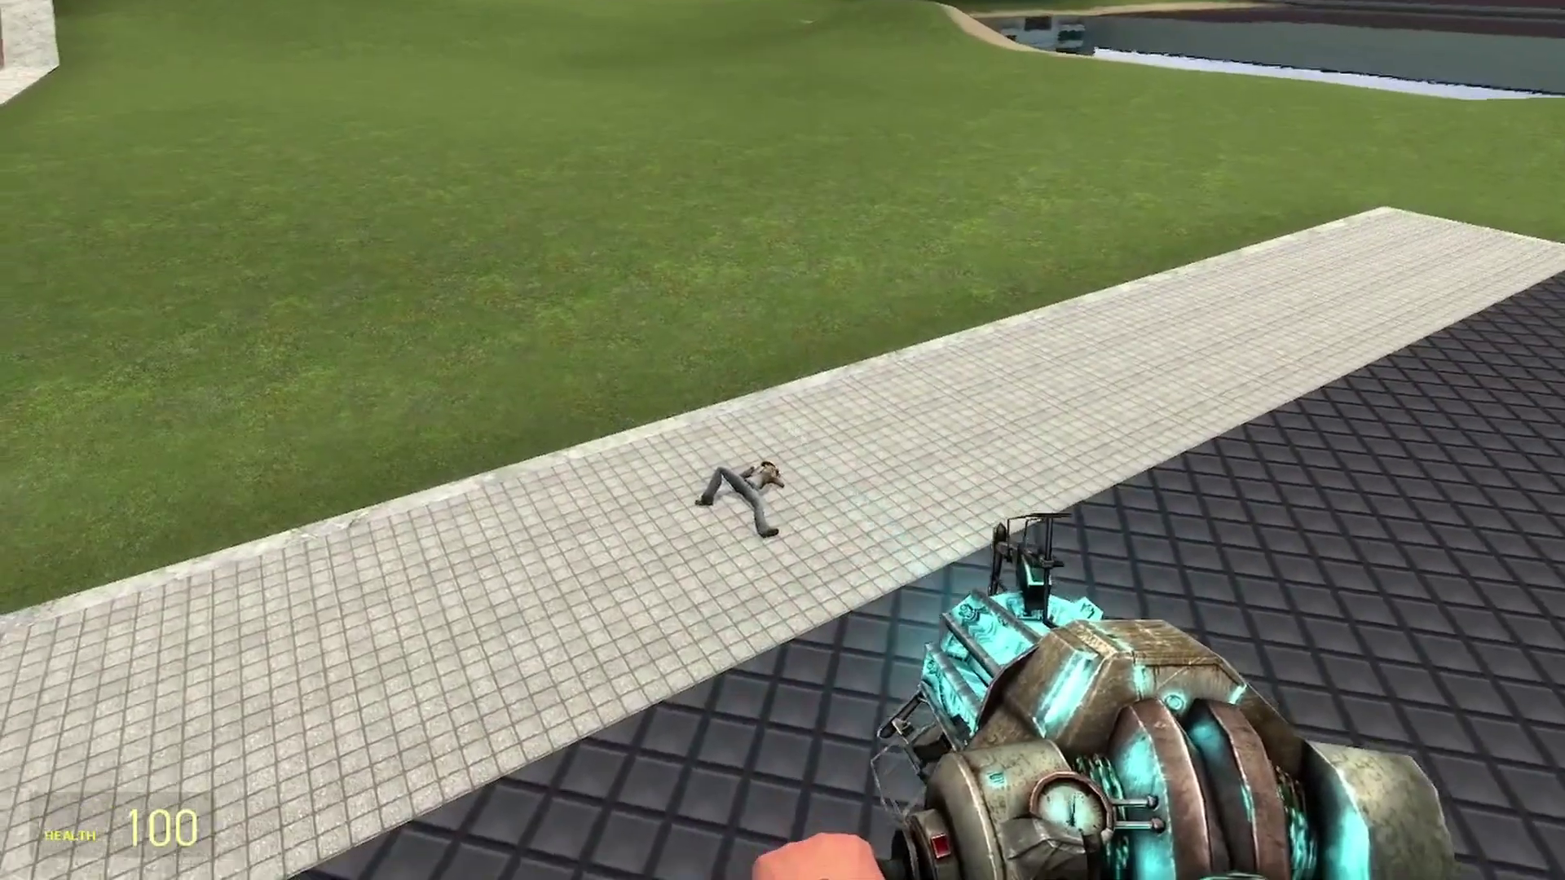
drag(783, 440, 783, 440)
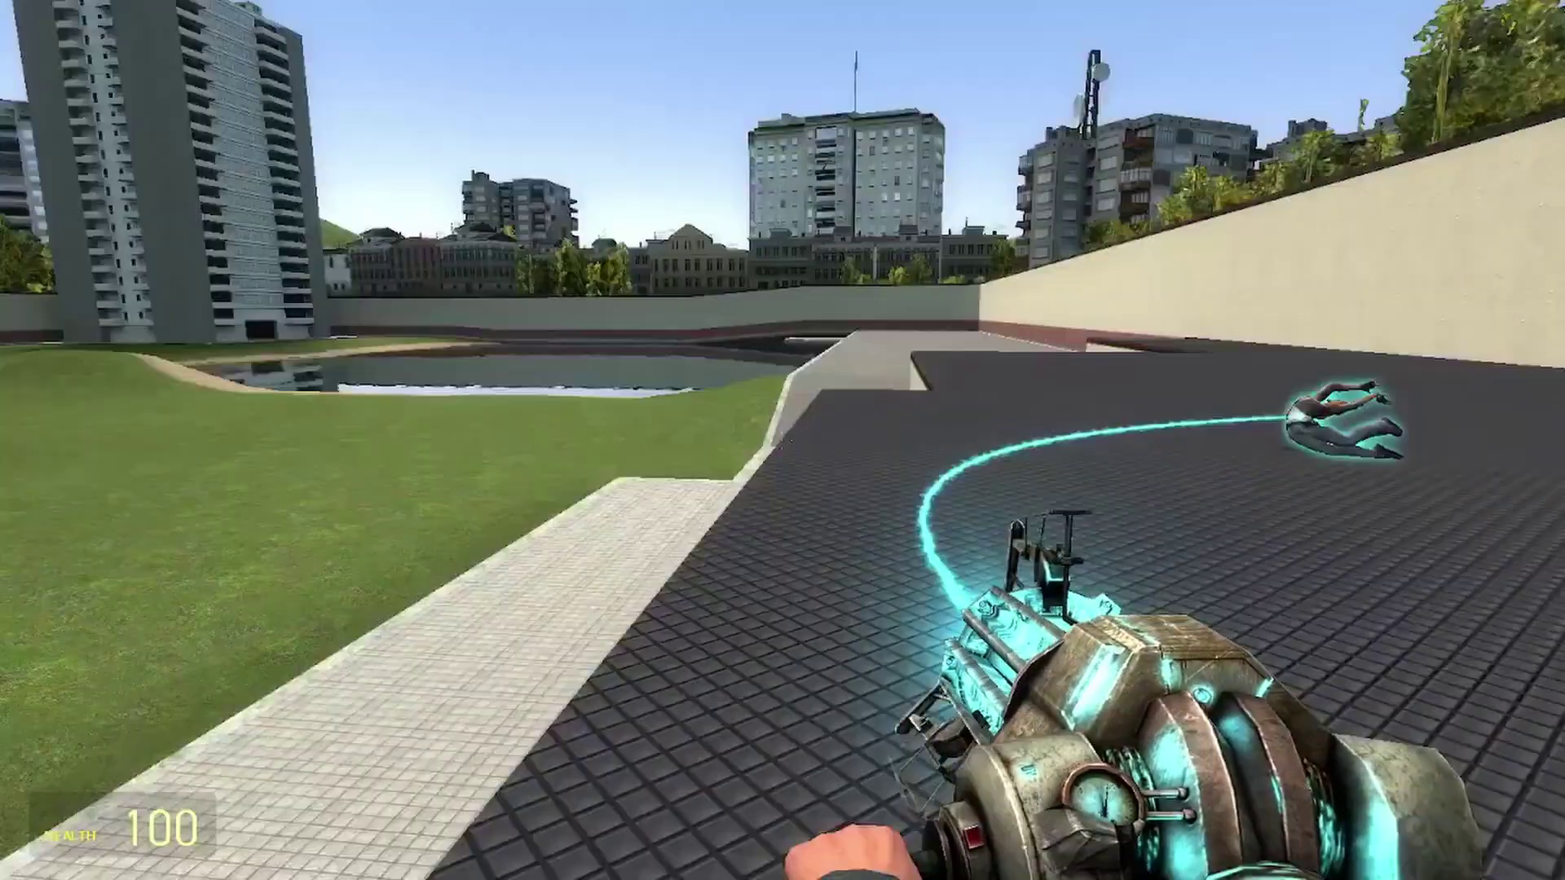
drag(783, 441, 782, 441)
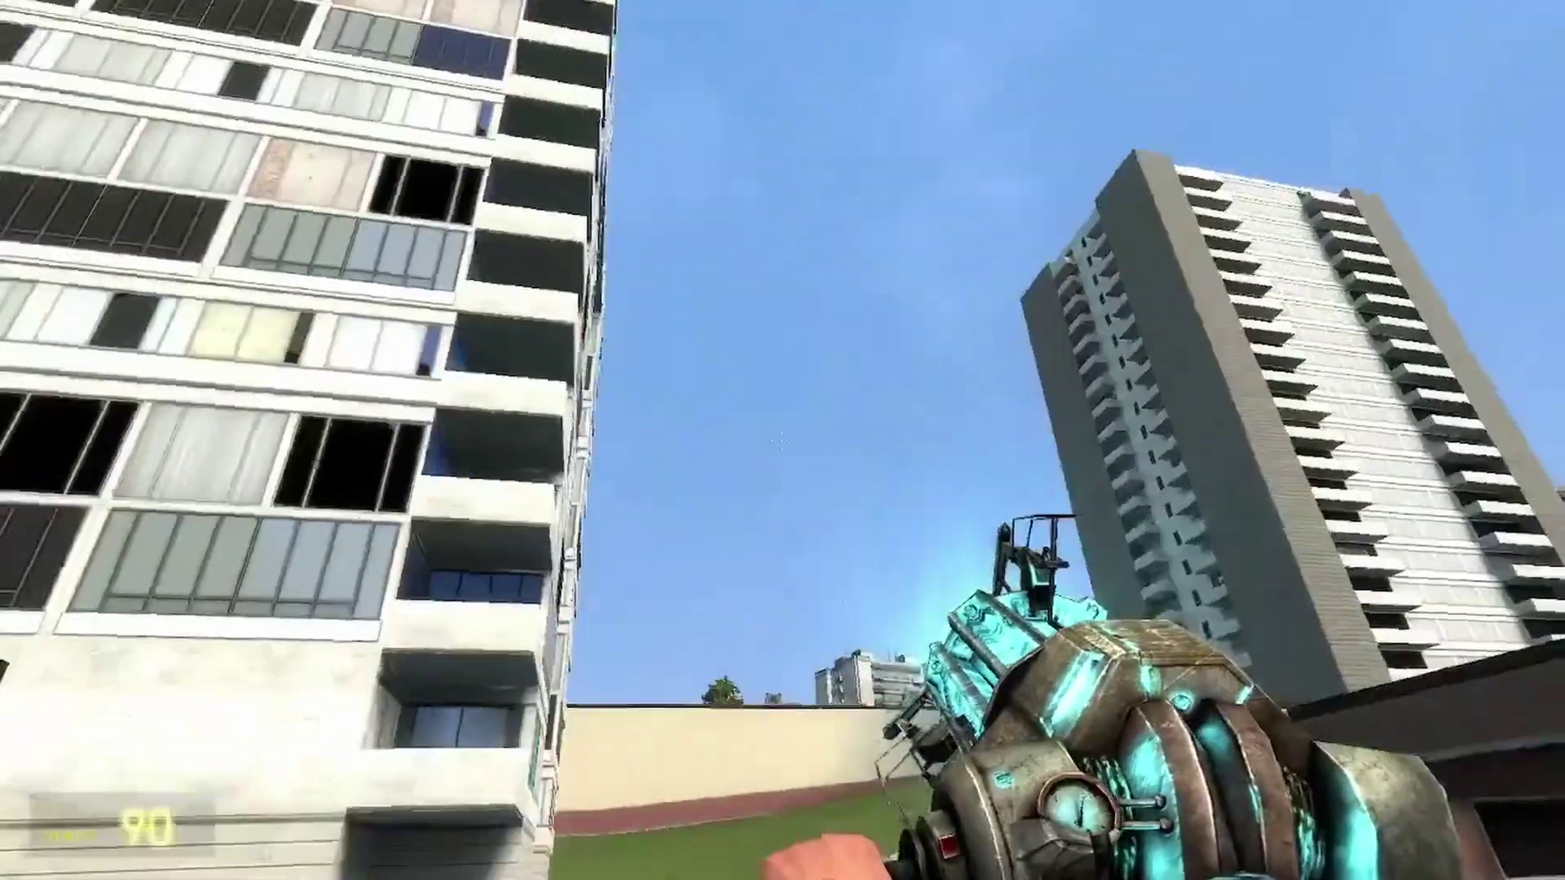
Step: Quit Garry's Mod from the Esc menu, check OBS, and select the Left 4 Dead 2 icon
key(Escape)
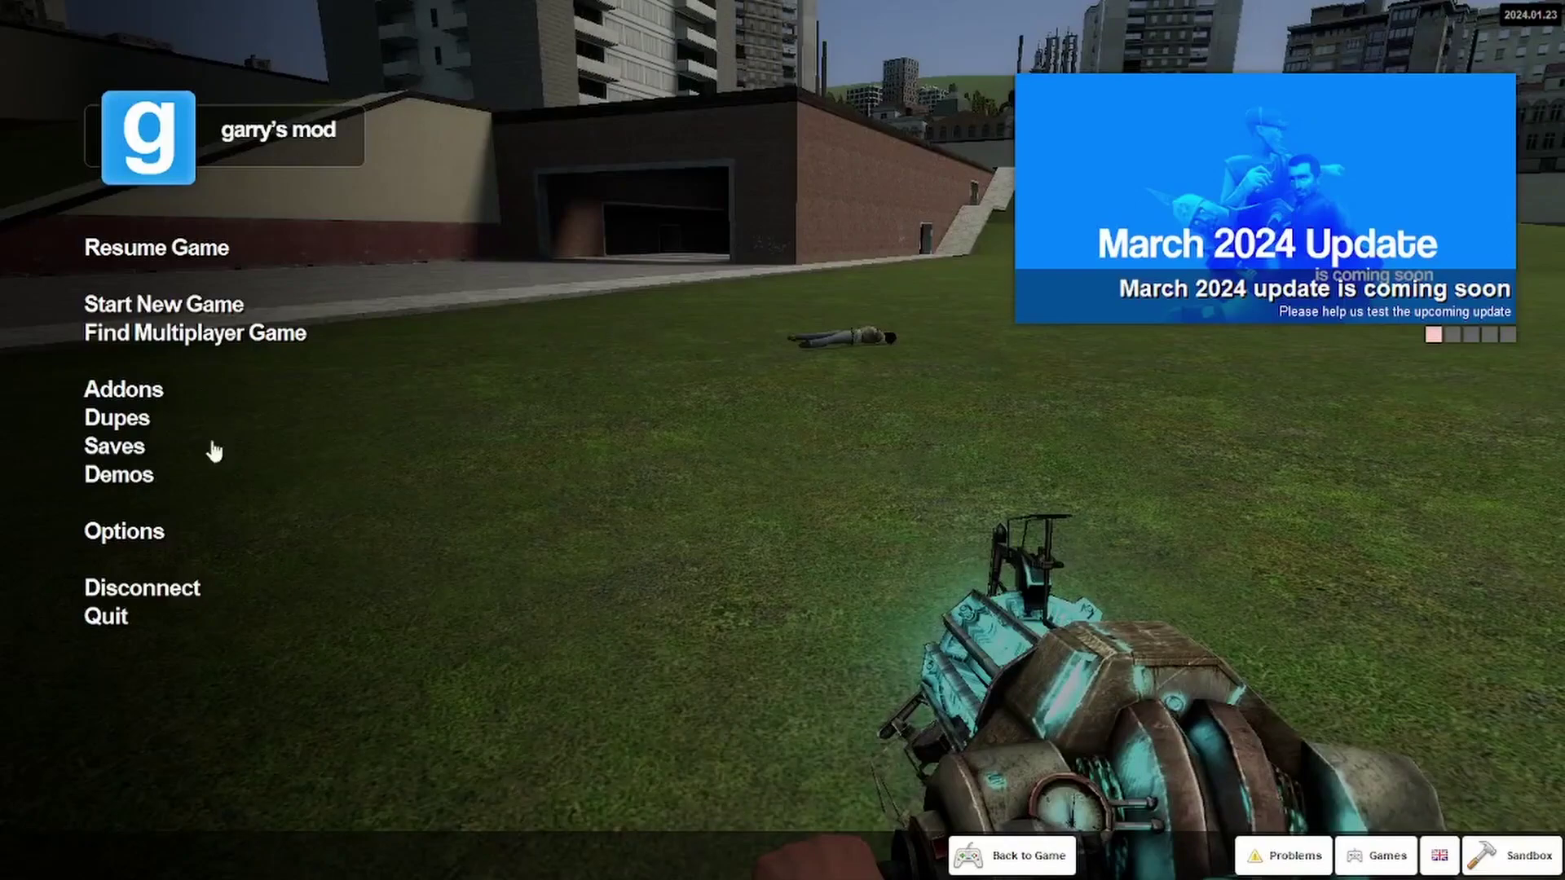
click(119, 624)
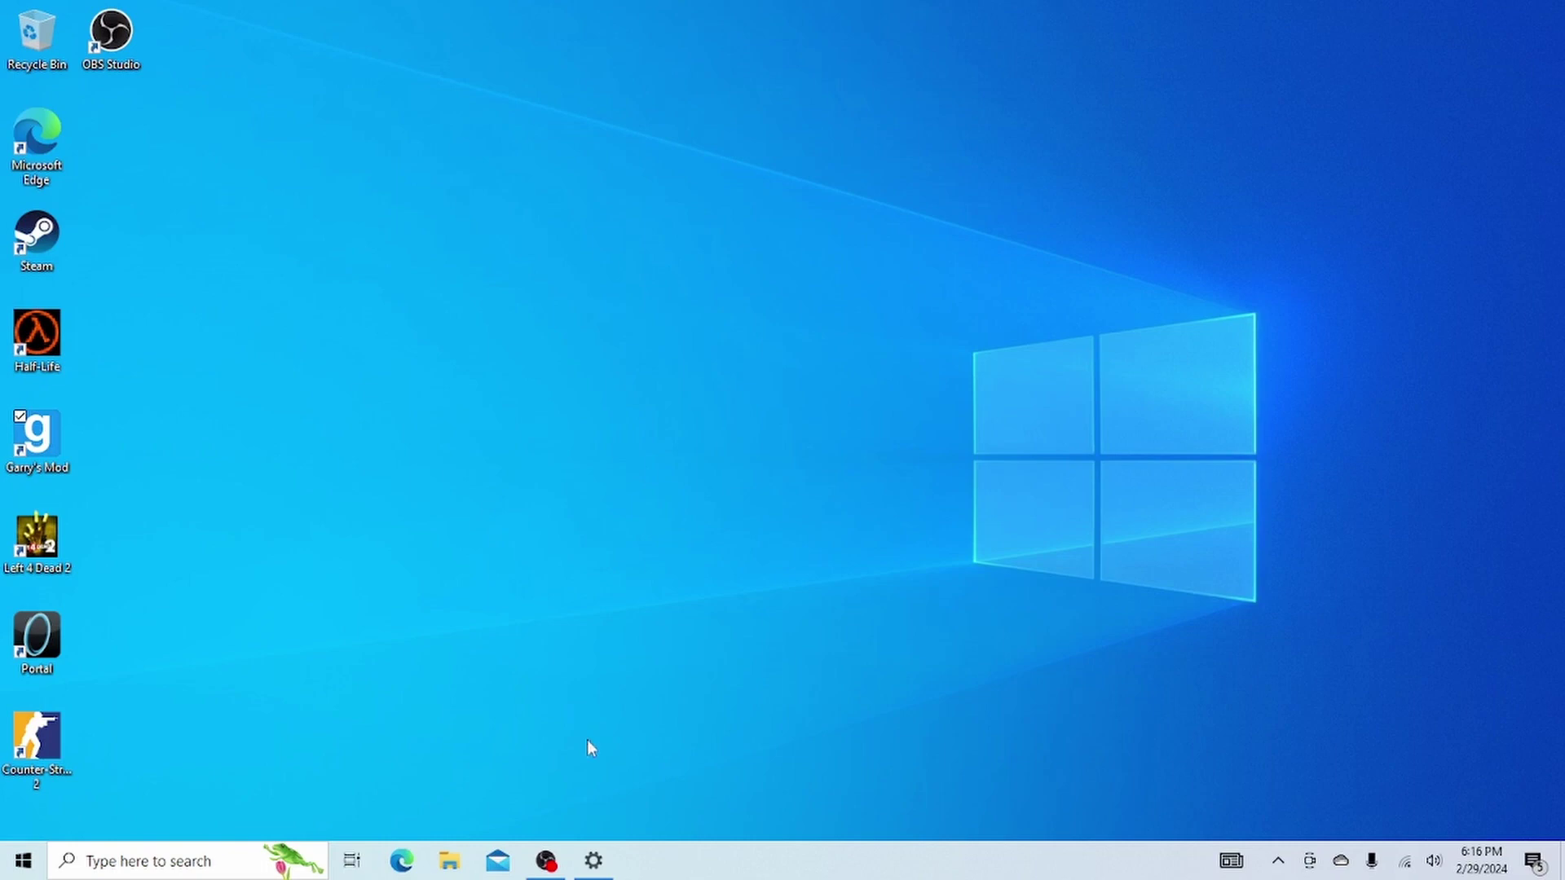
click(529, 865)
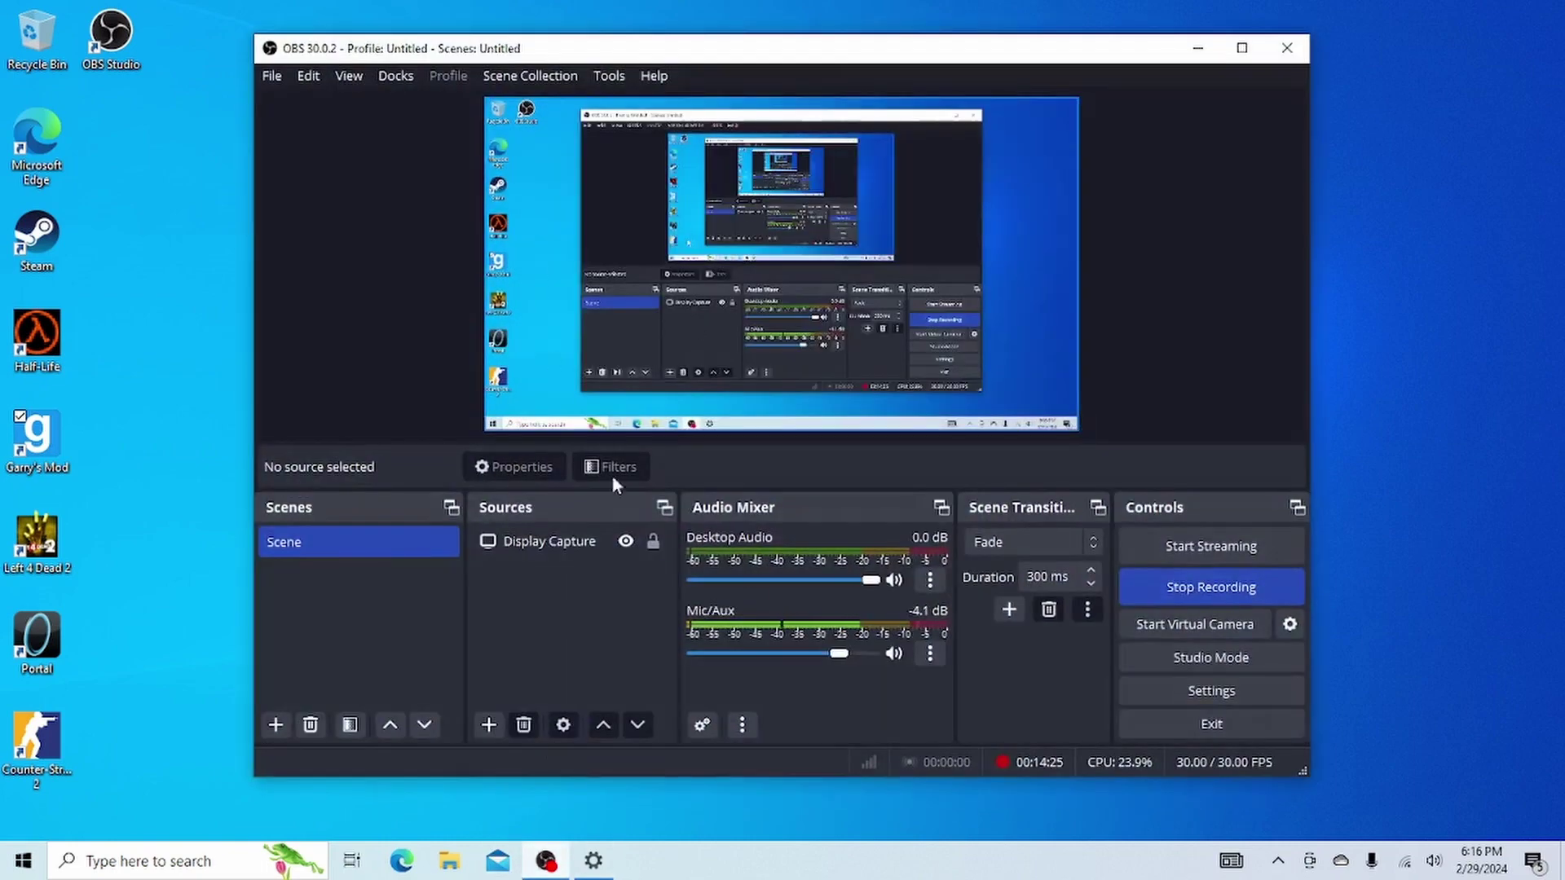
click(1198, 49)
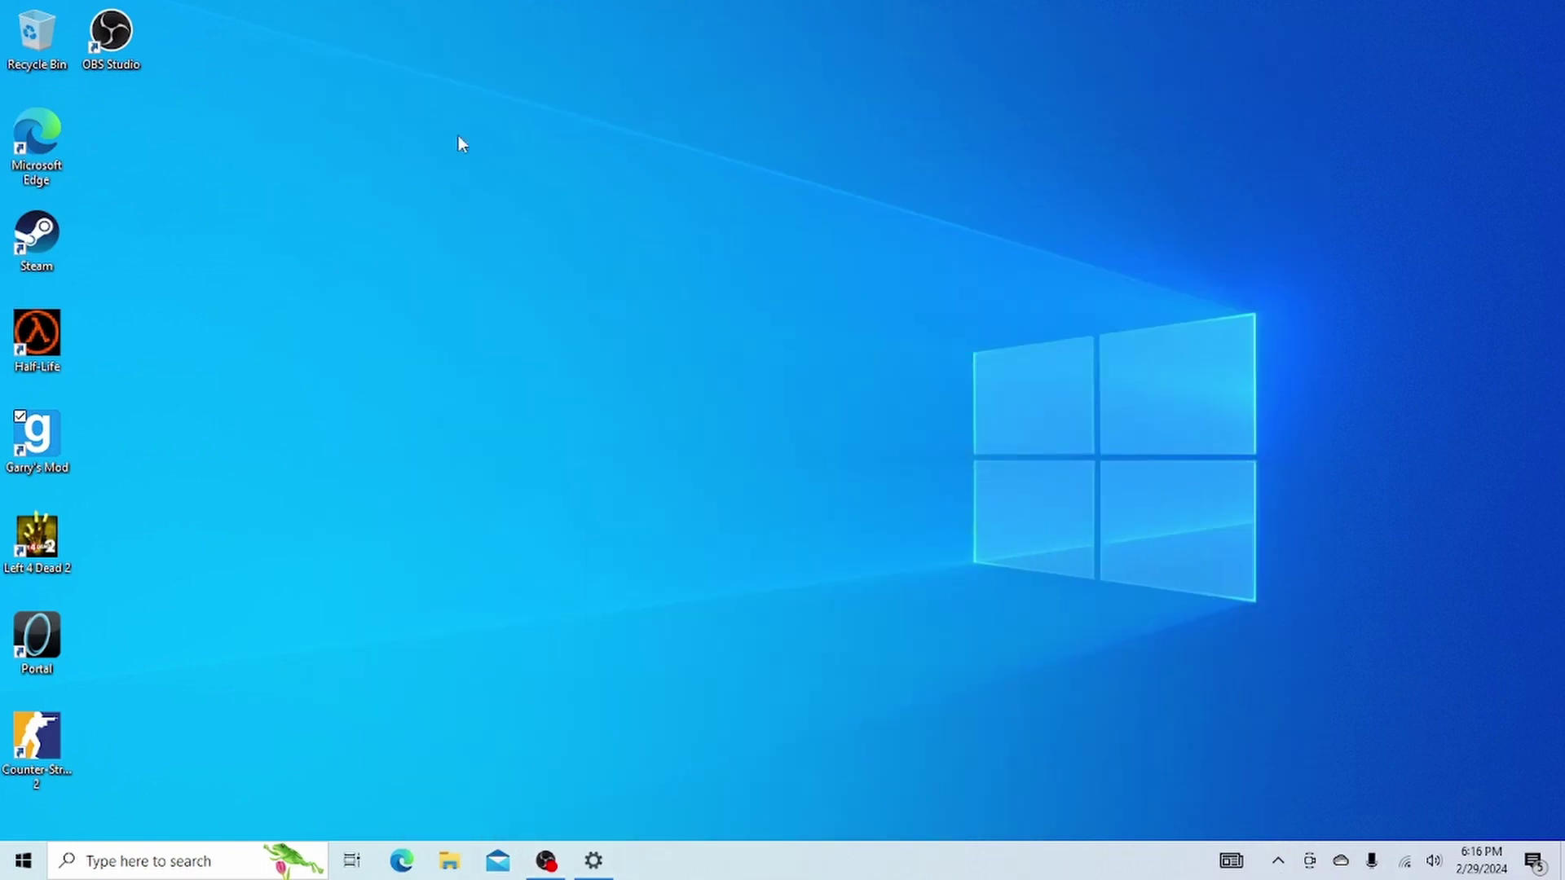
click(44, 538)
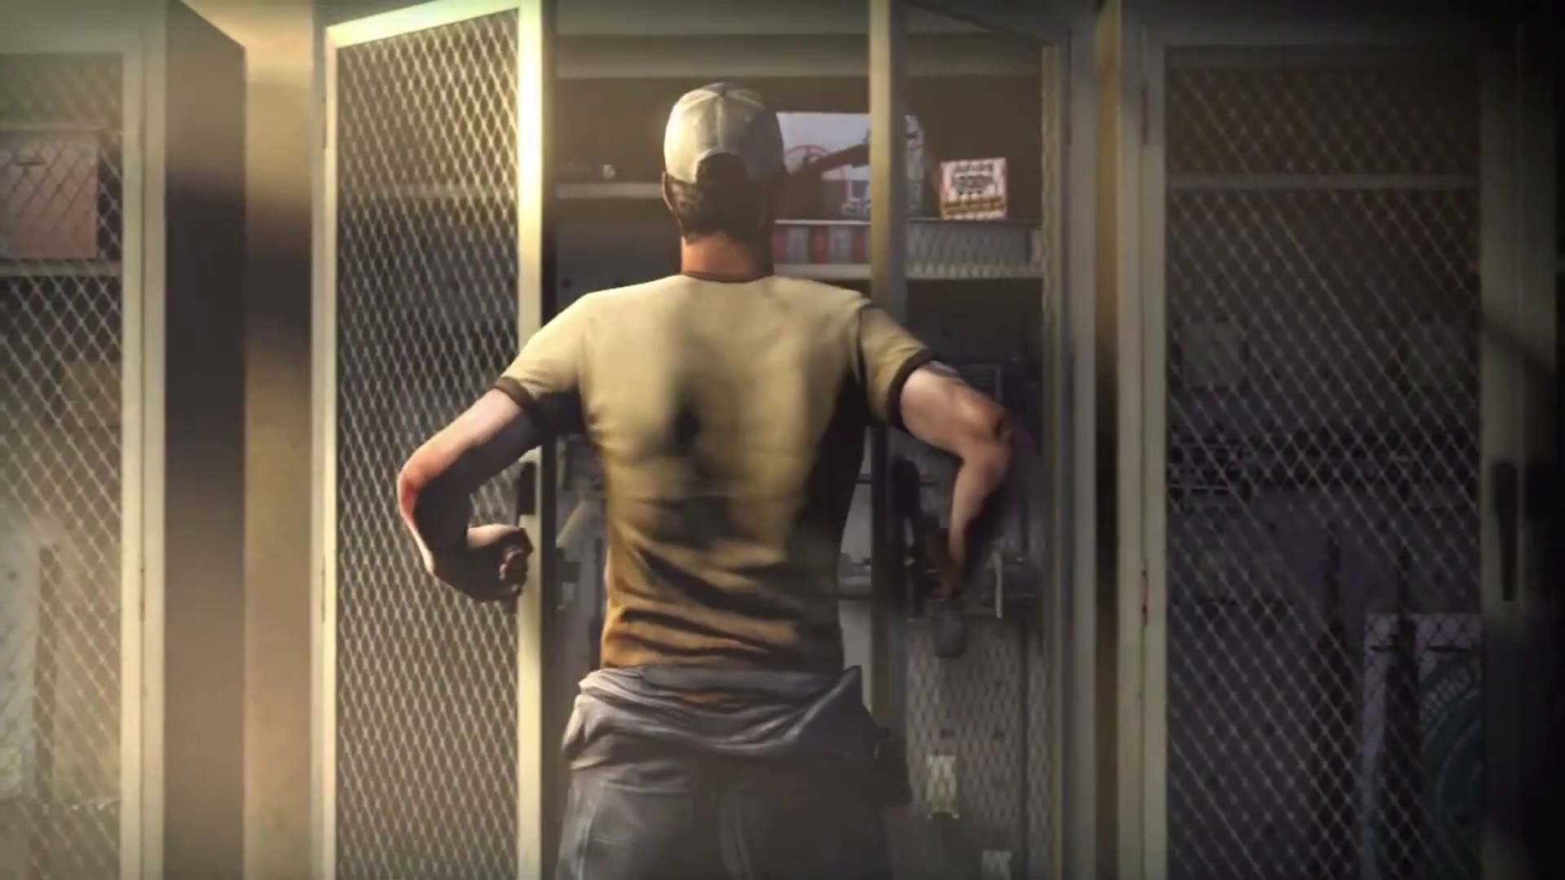
Step: Skip the Left 4 Dead 2 intro cinematic
key(Escape)
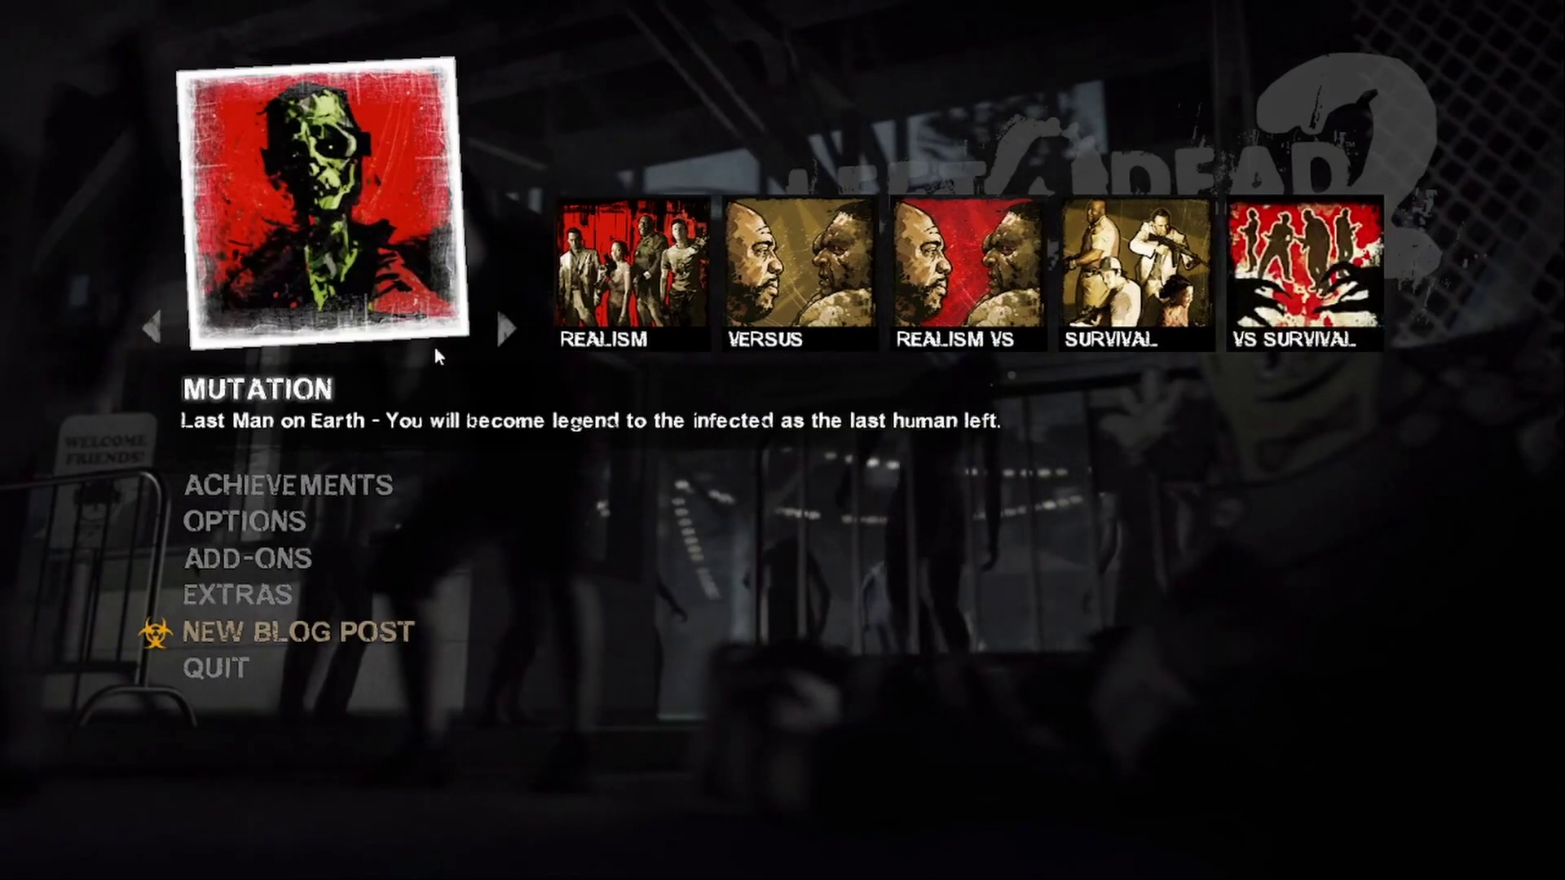
Step: Choose Play Campaign, then Quick Match, and join an online co-op game
click(150, 327)
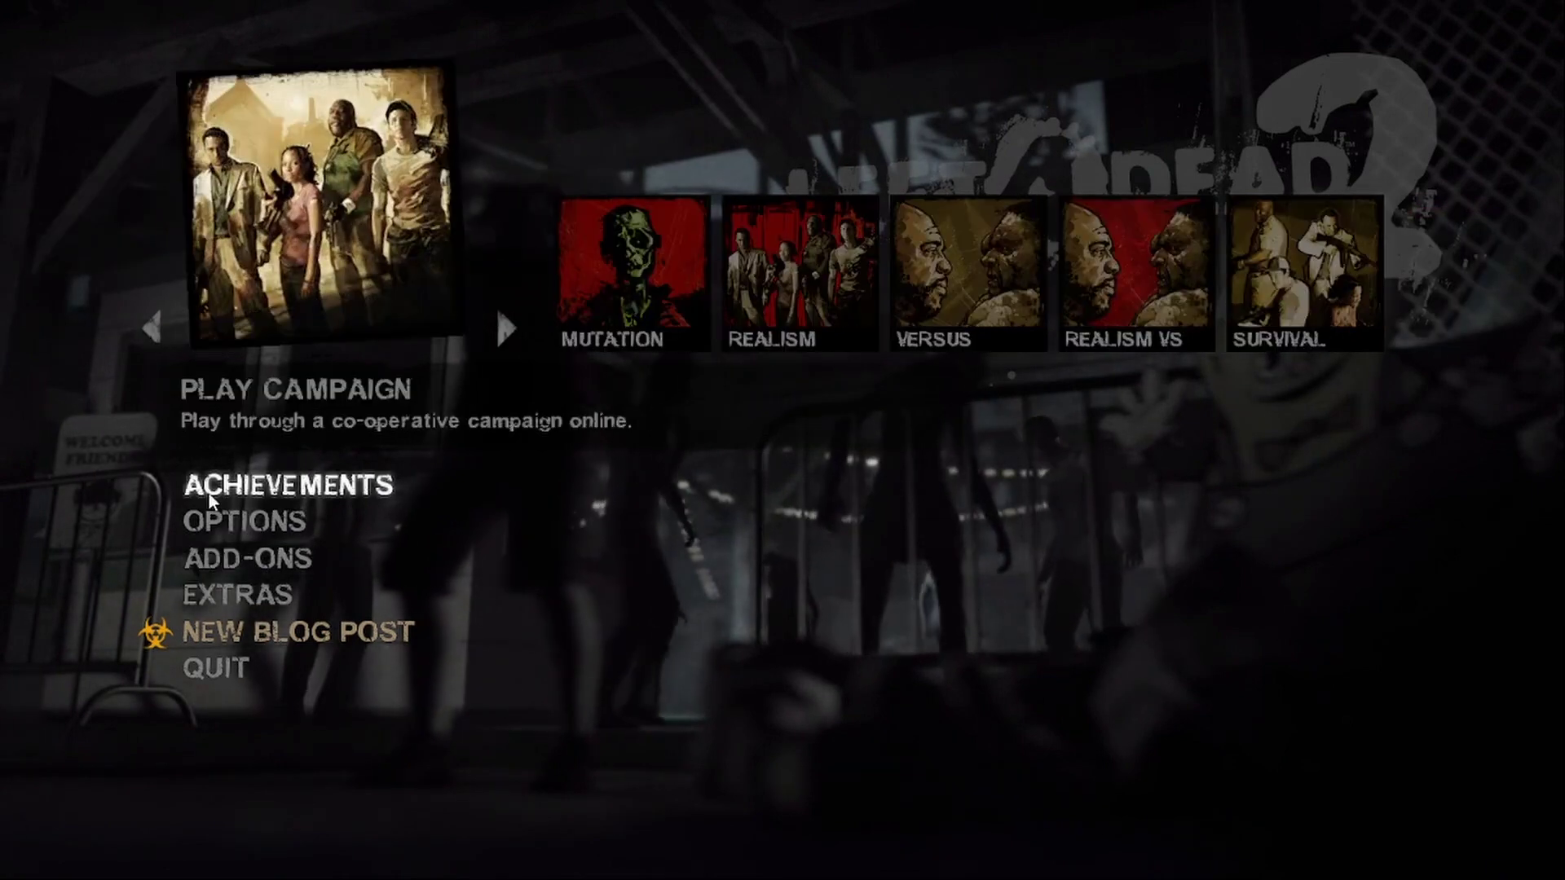
click(328, 198)
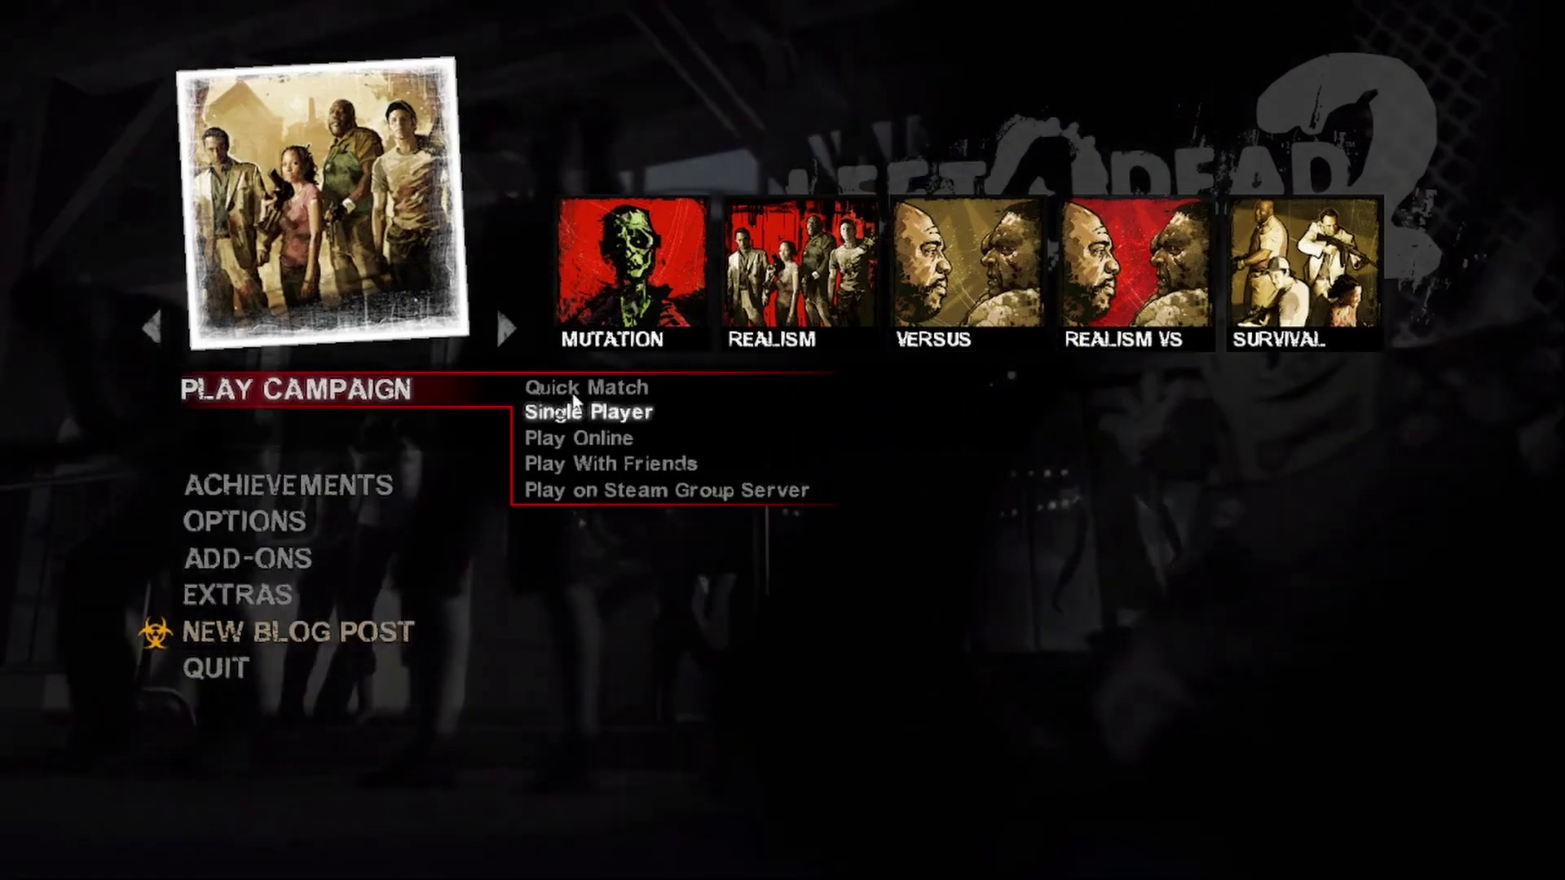
click(603, 398)
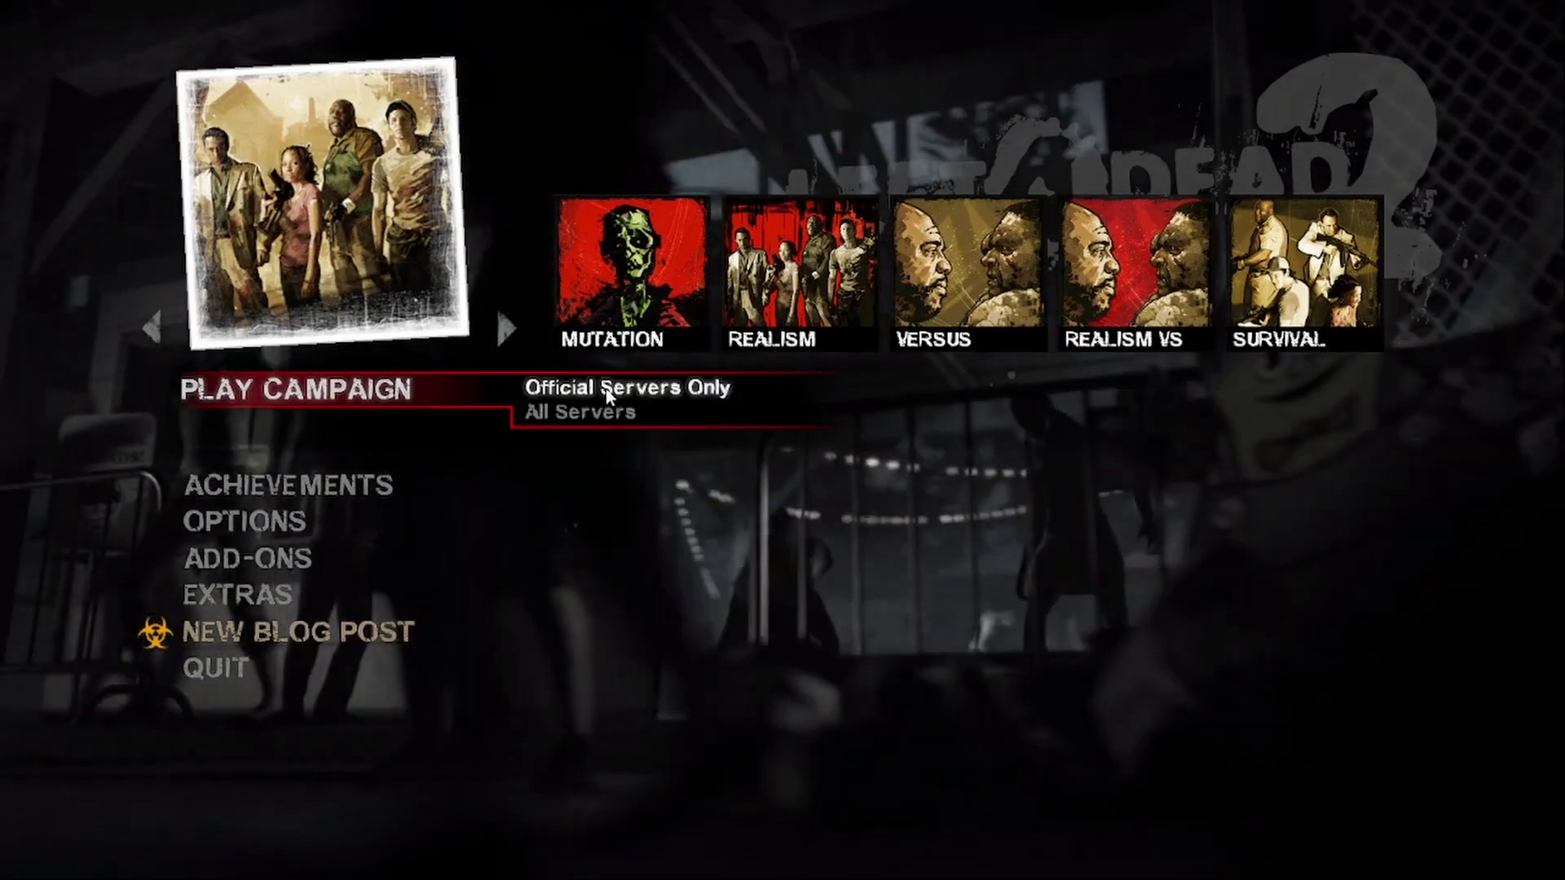
click(607, 407)
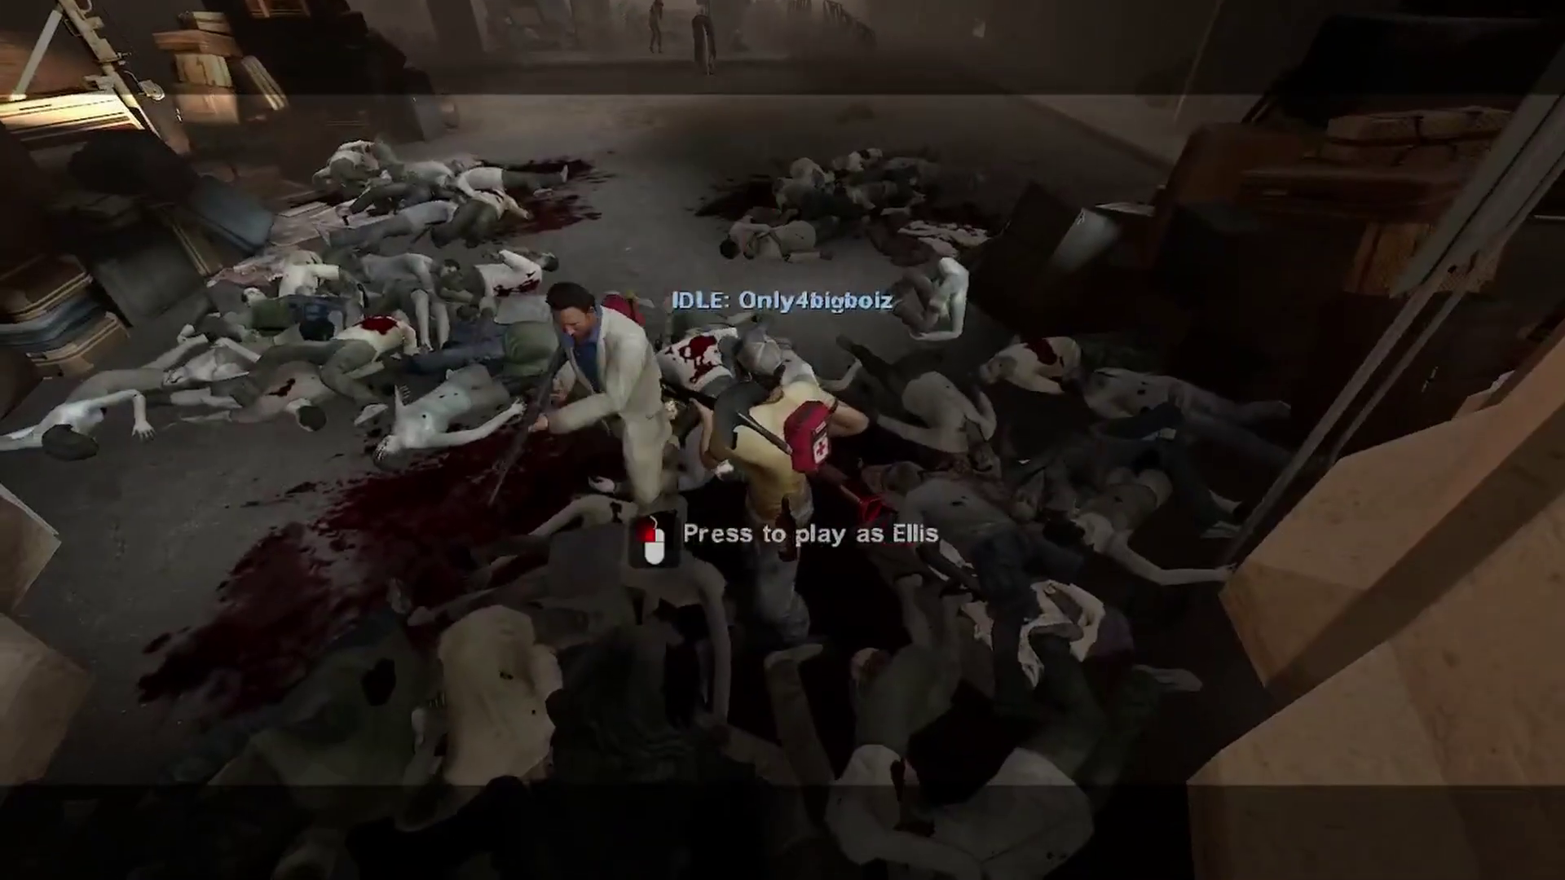
Step: Take over Ellis, shoot the infected under the overpass, and move into the trailer
click(783, 441)
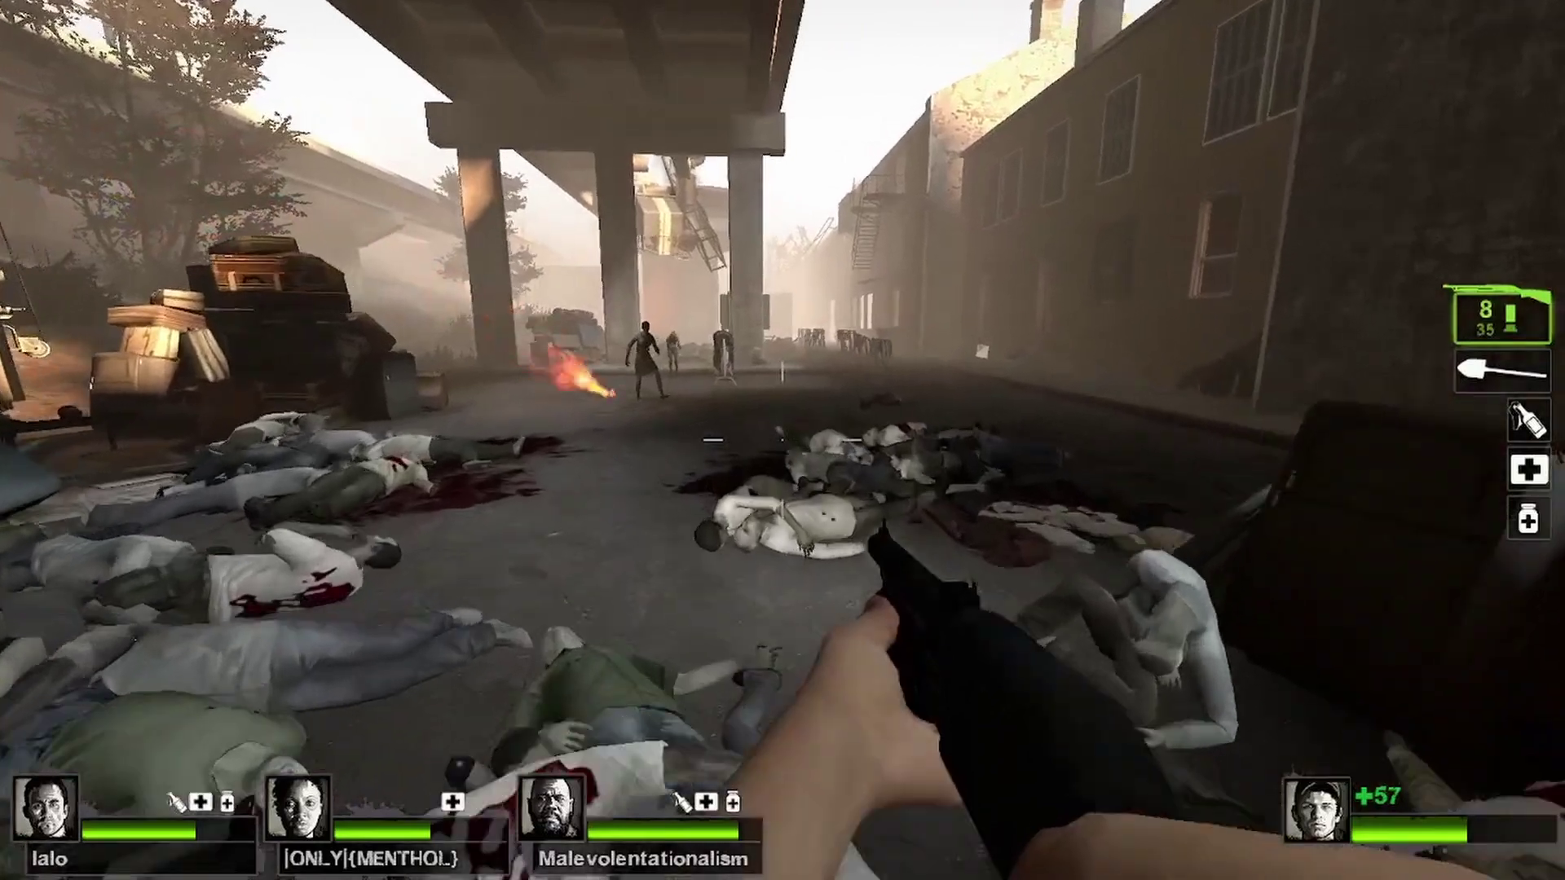
click(783, 440)
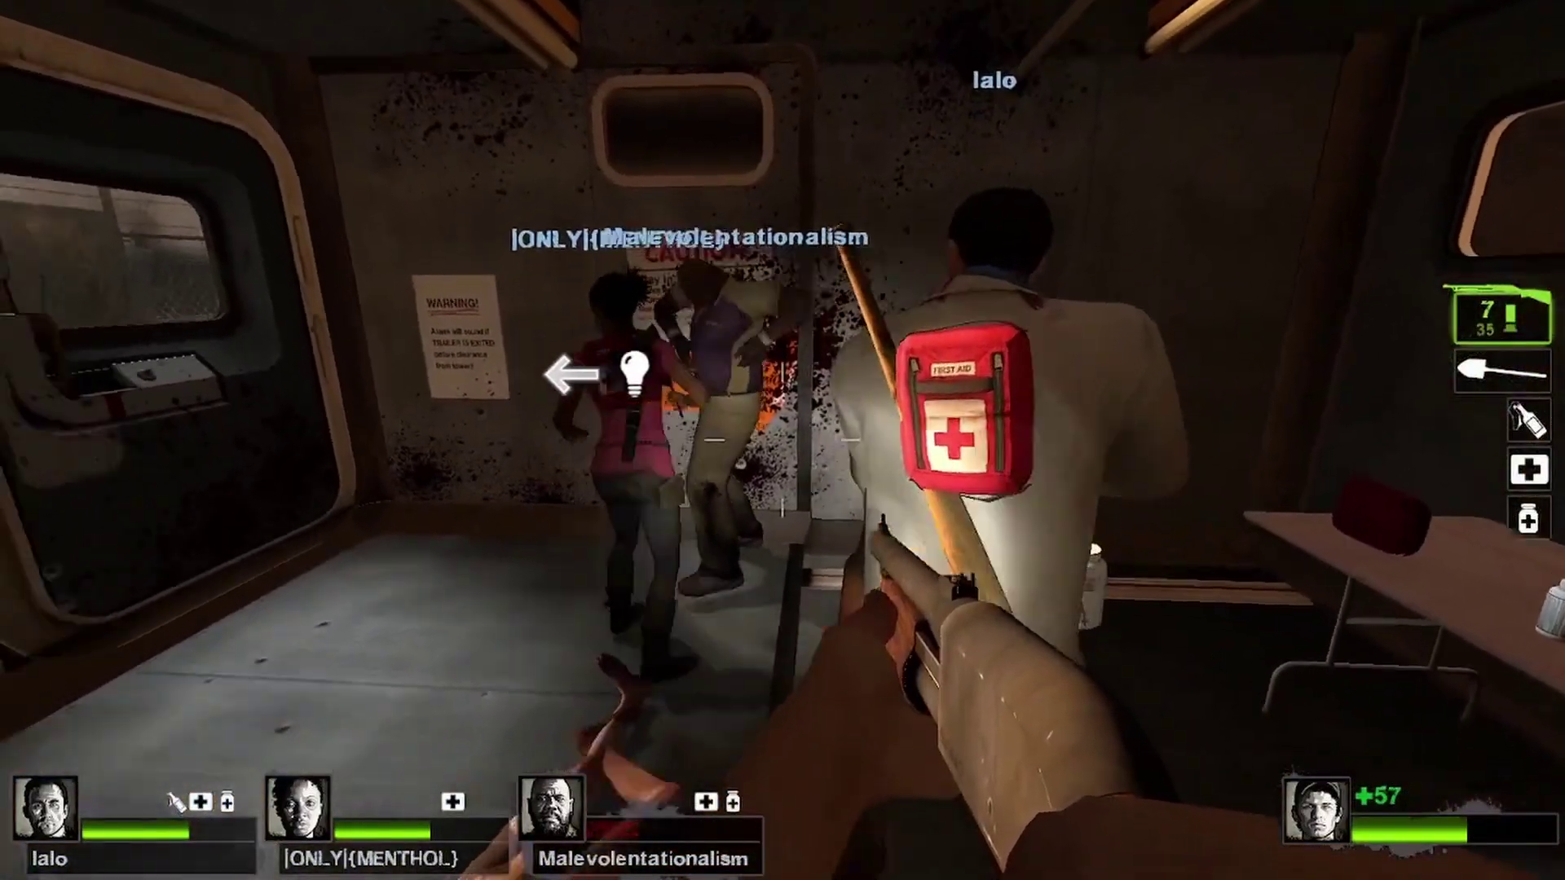
key(w)
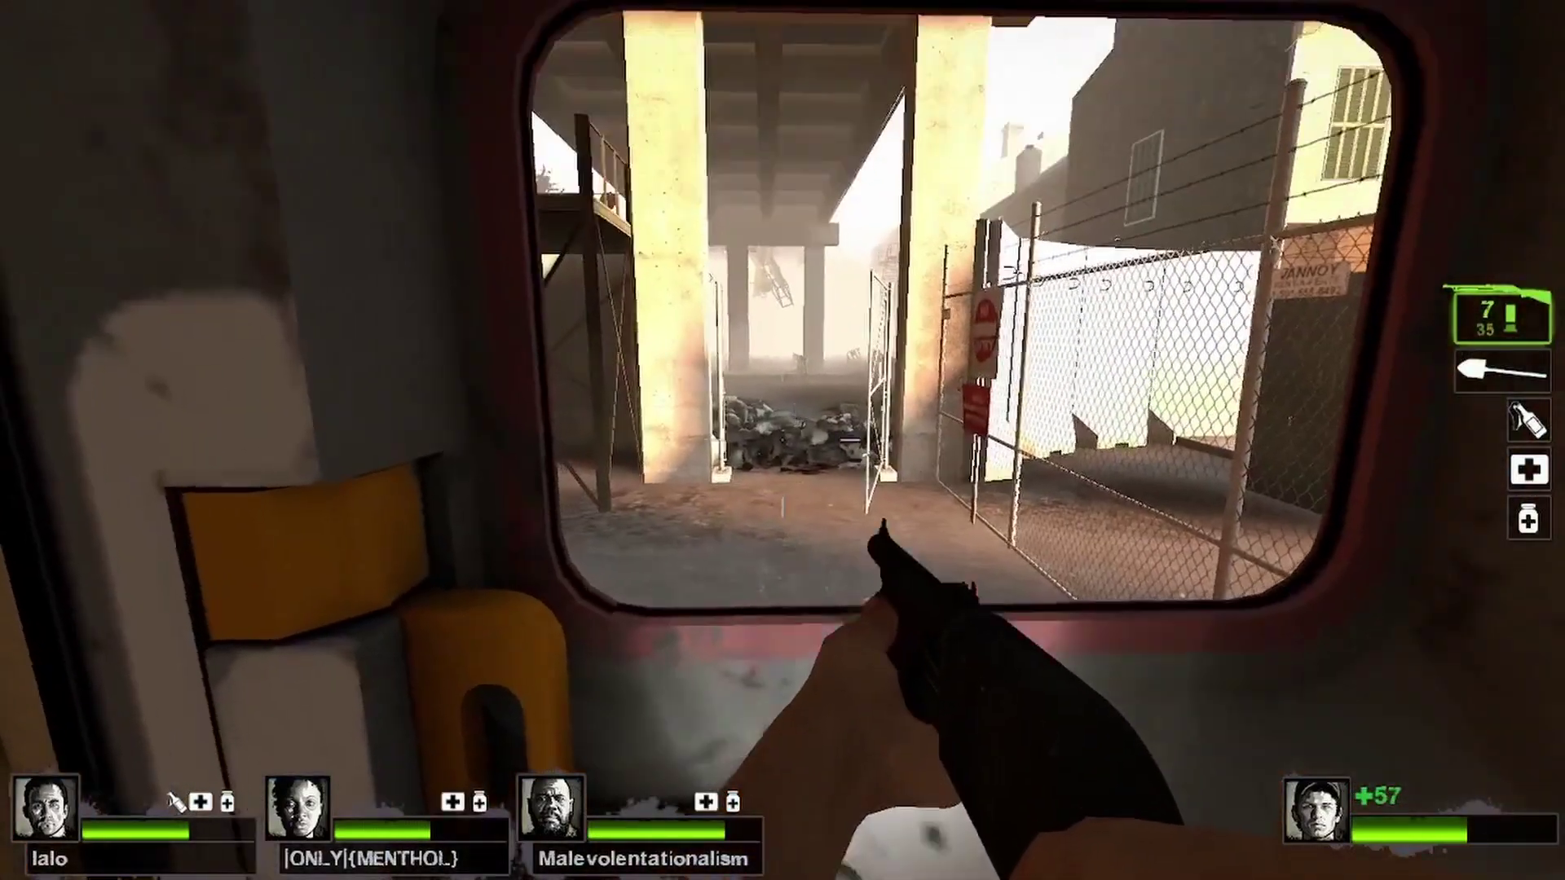
click(783, 440)
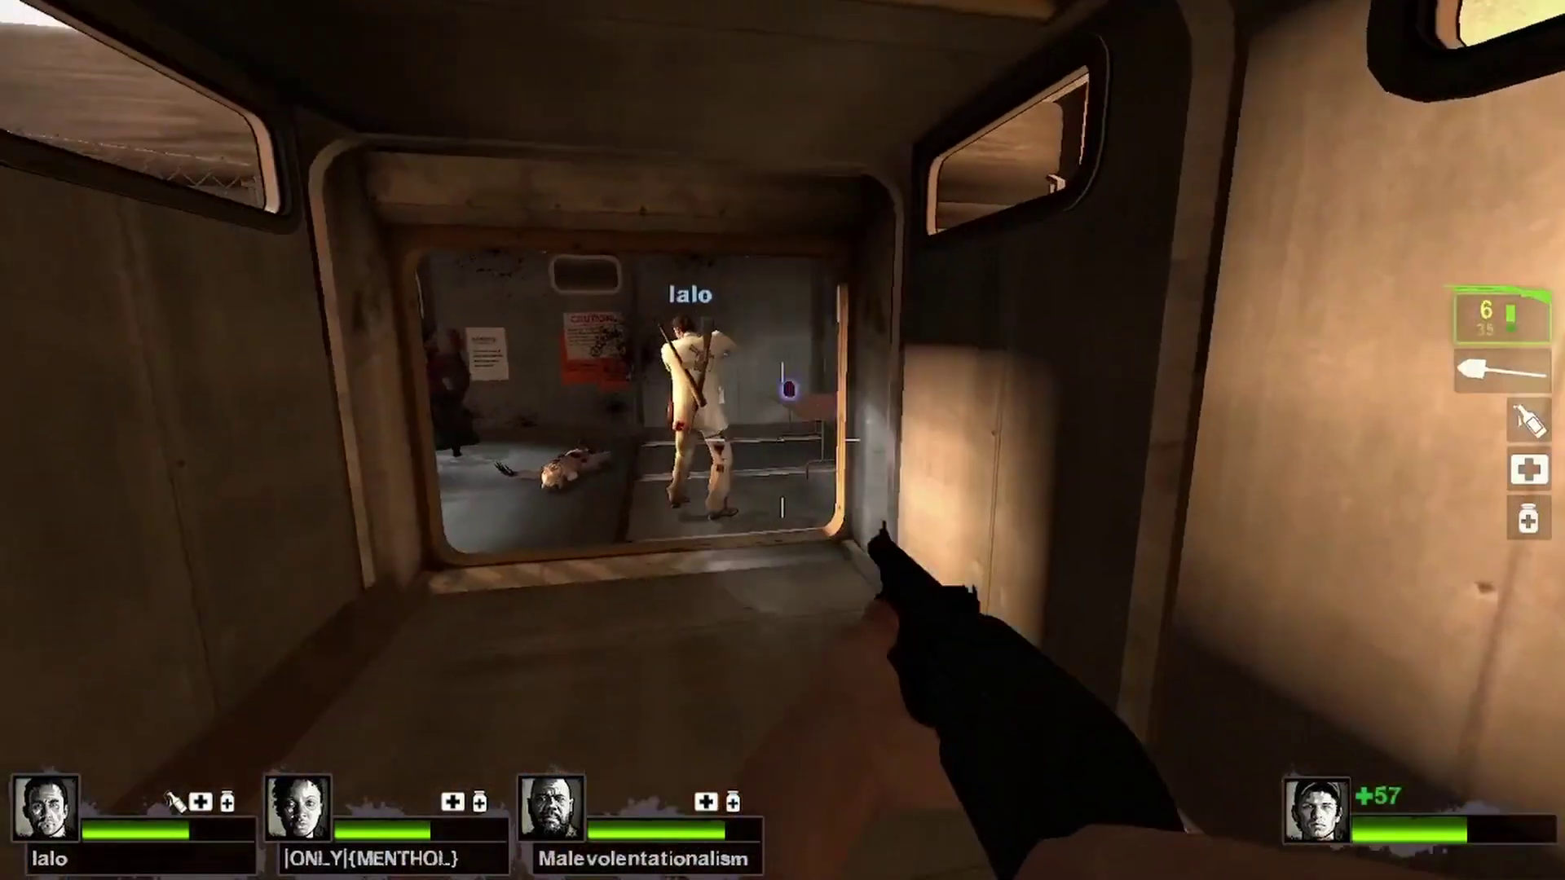
key(w)
key(w)
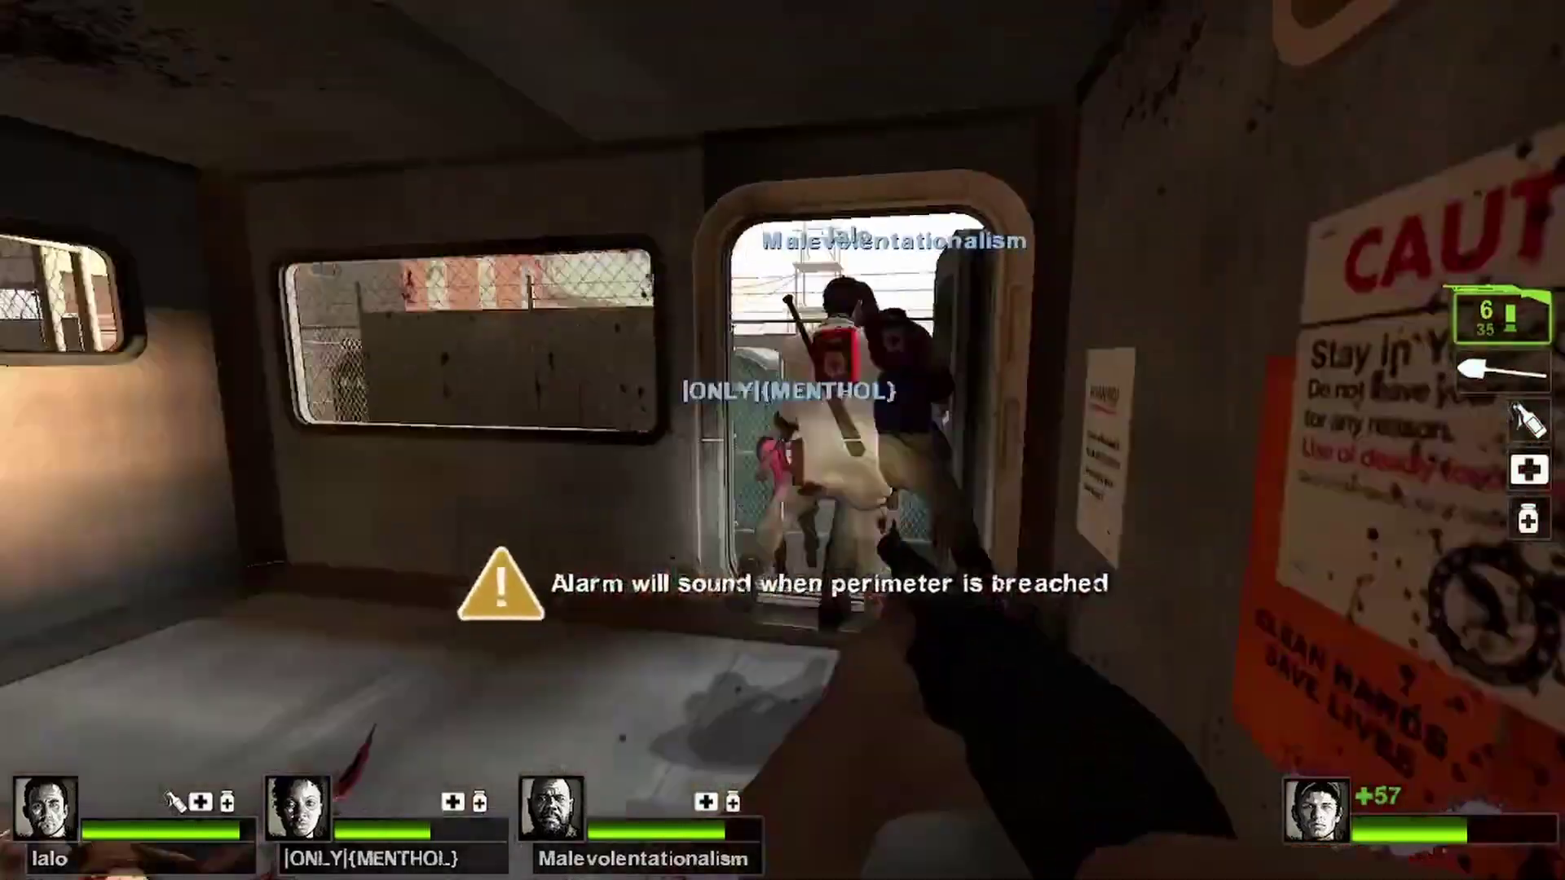
Step: Follow teammates out of the trailer and through the alleys into the open lot
key(w)
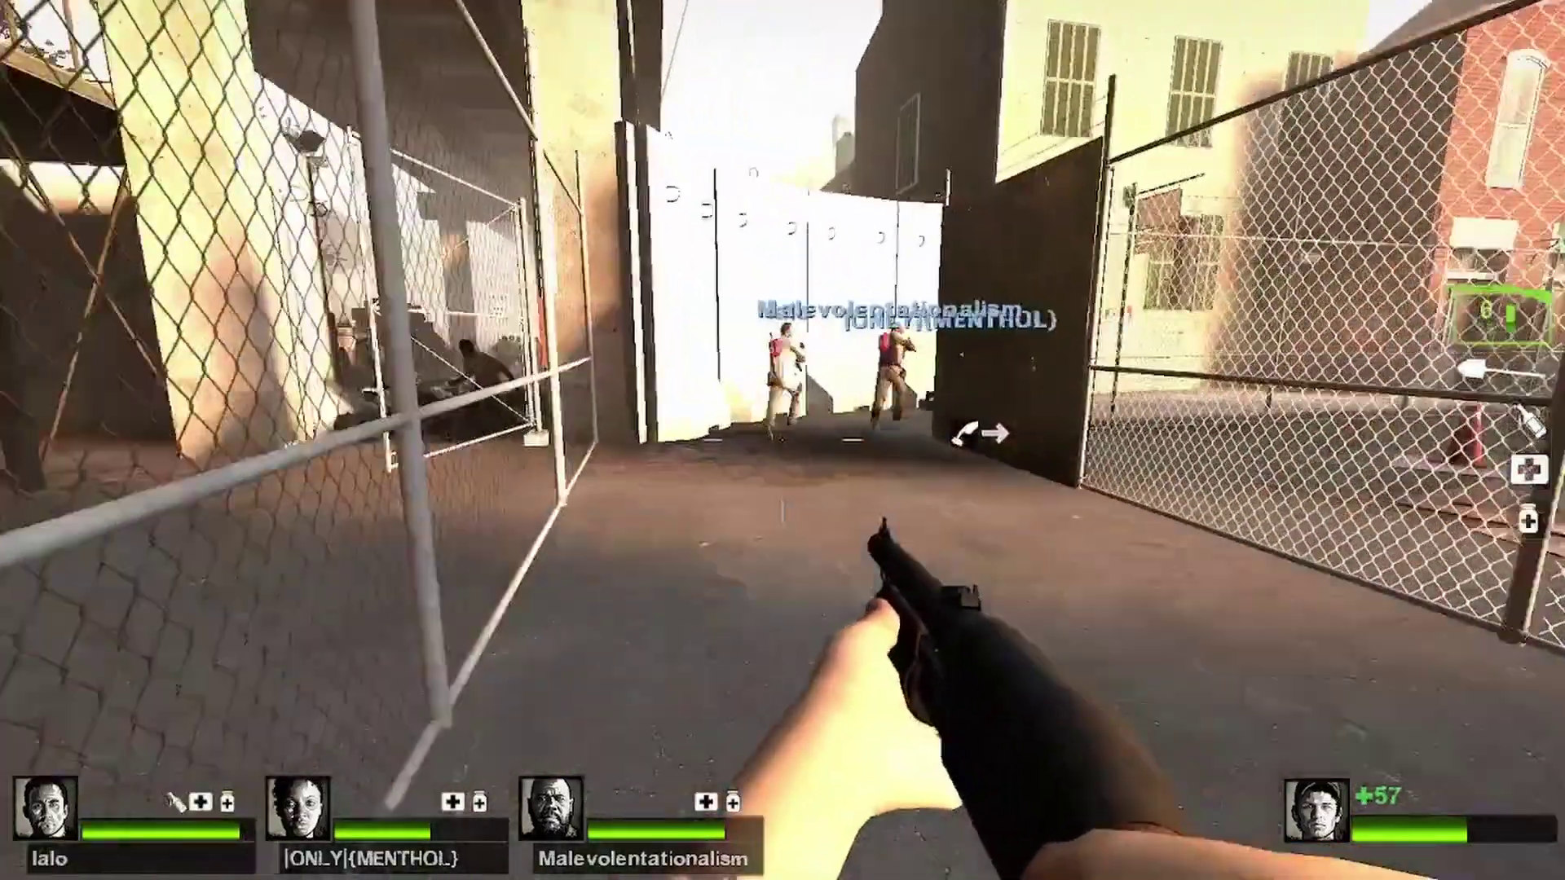
key(w)
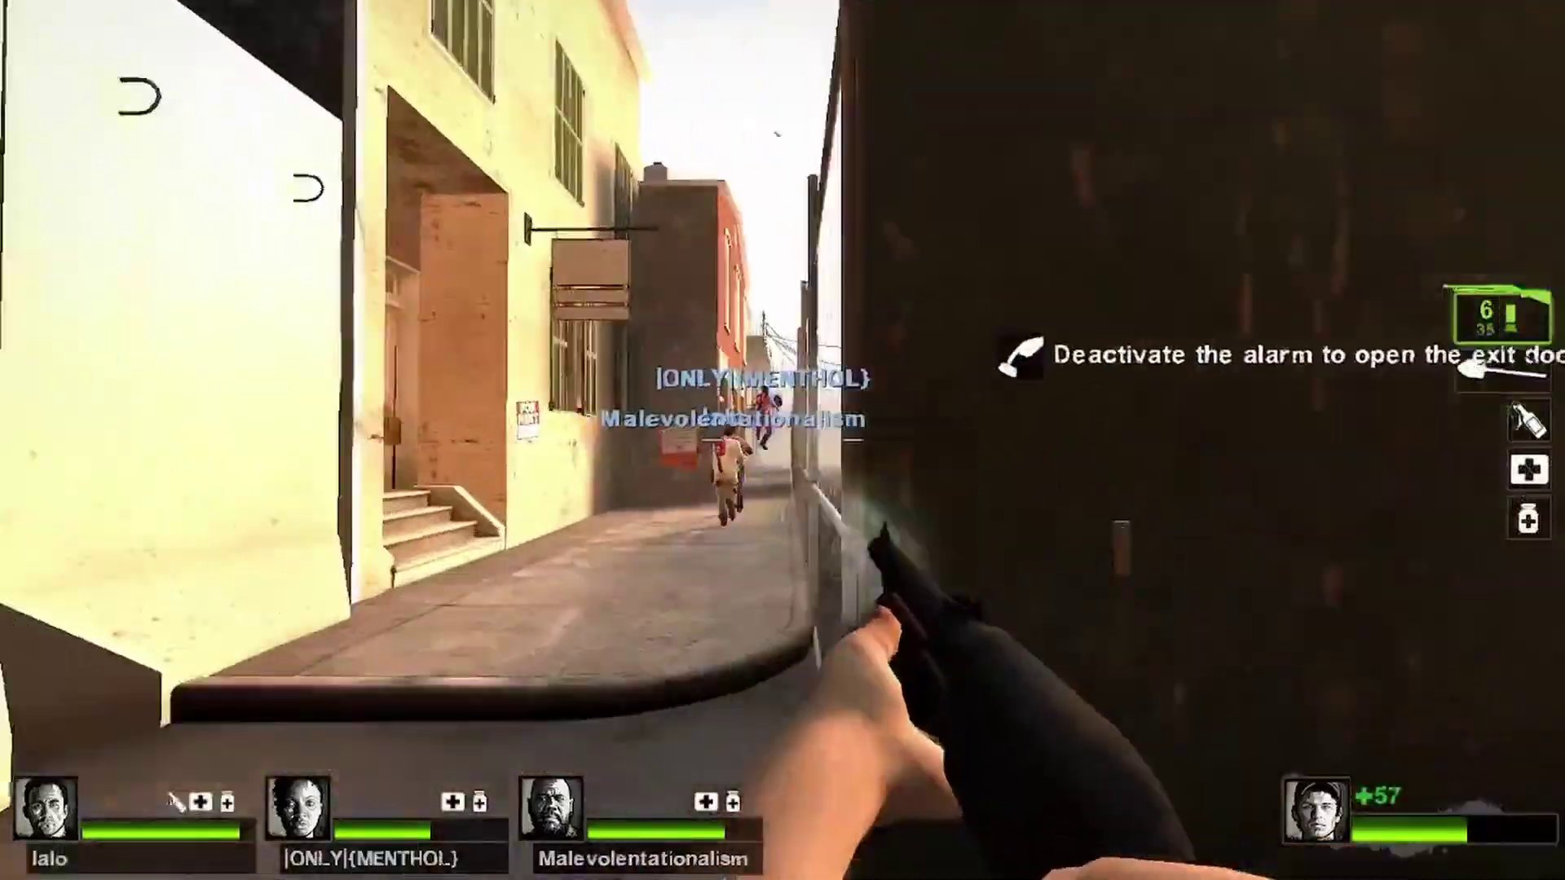
key(w)
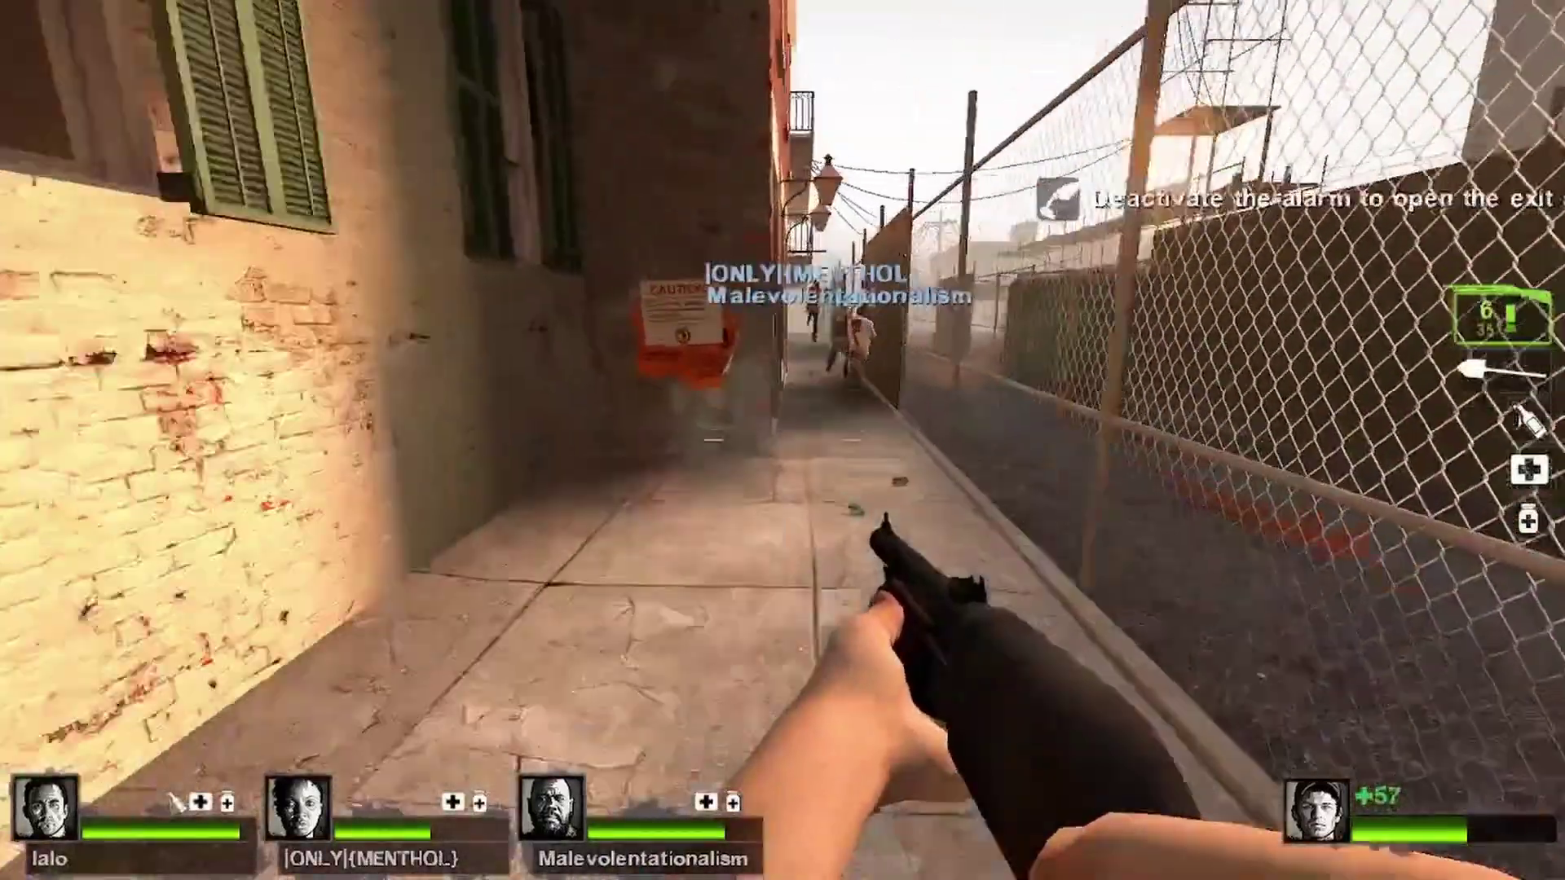
key(w)
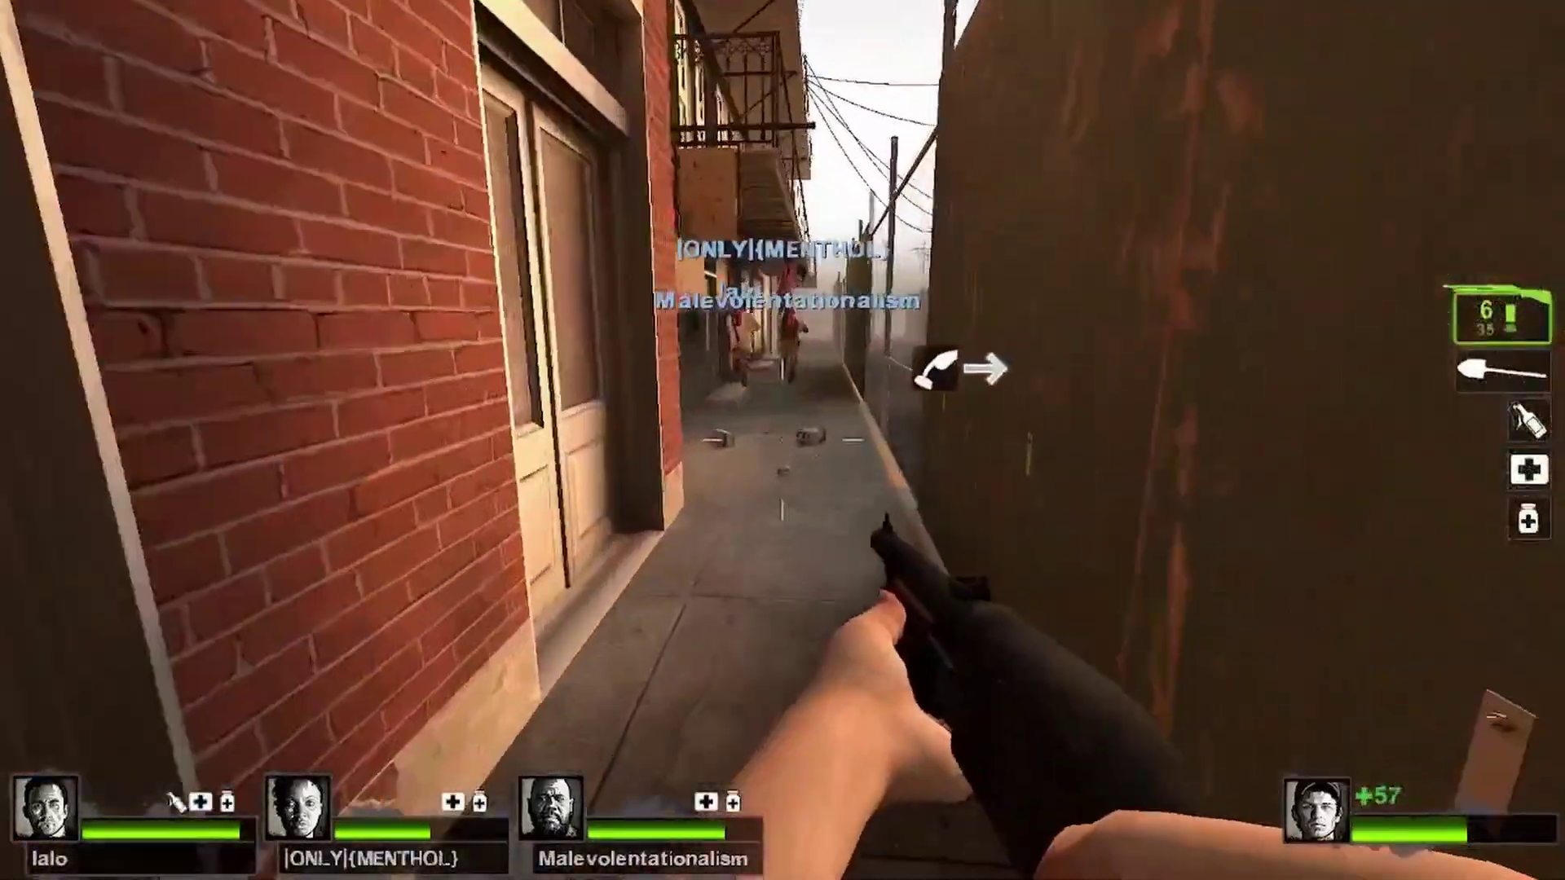
key(w)
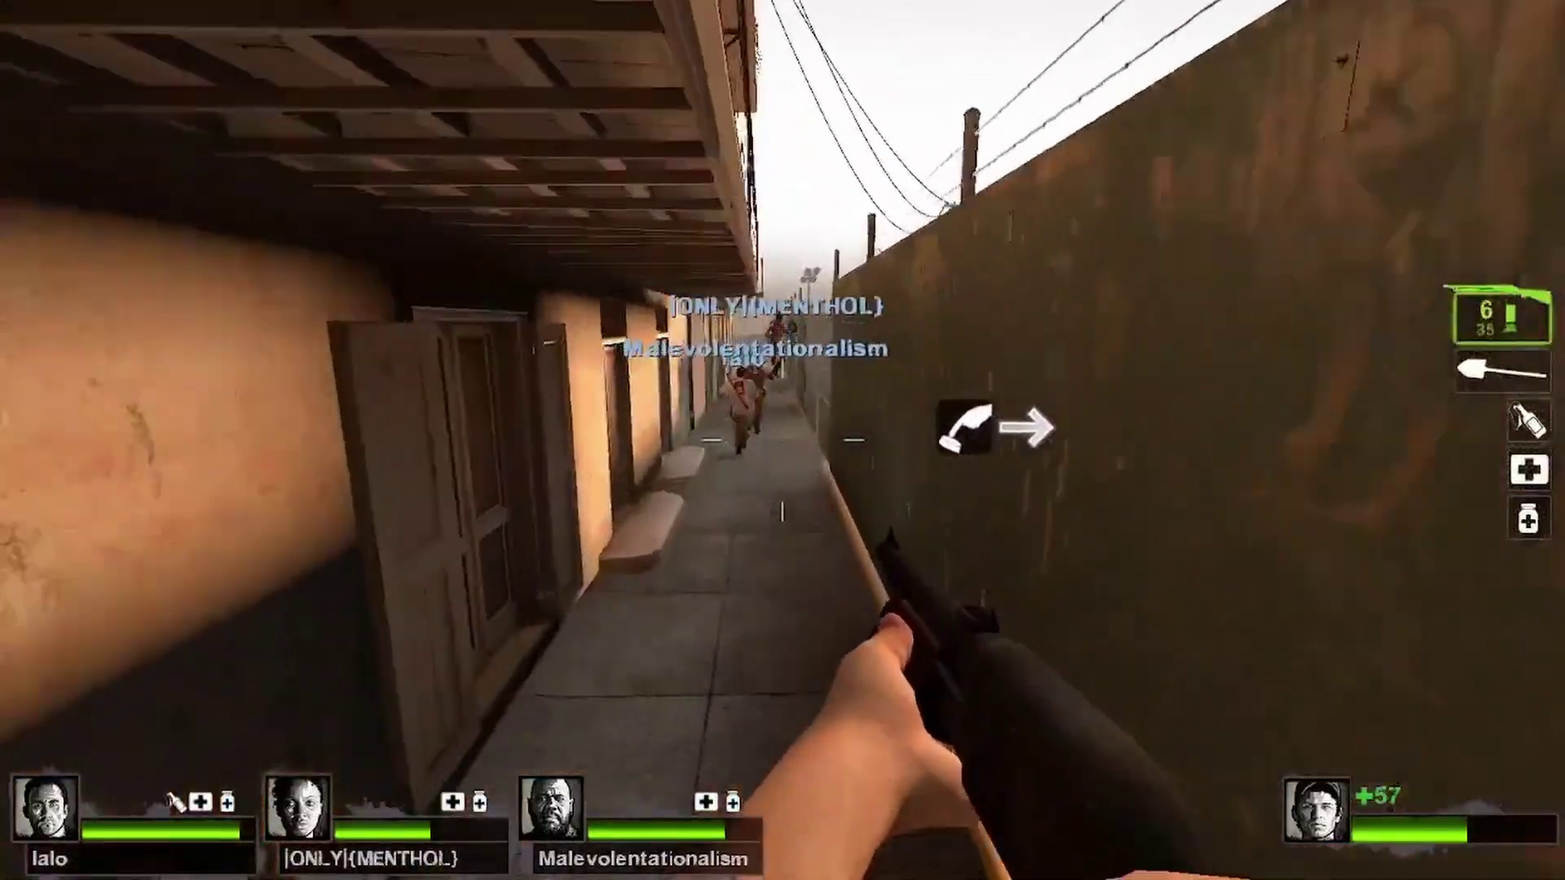
key(w)
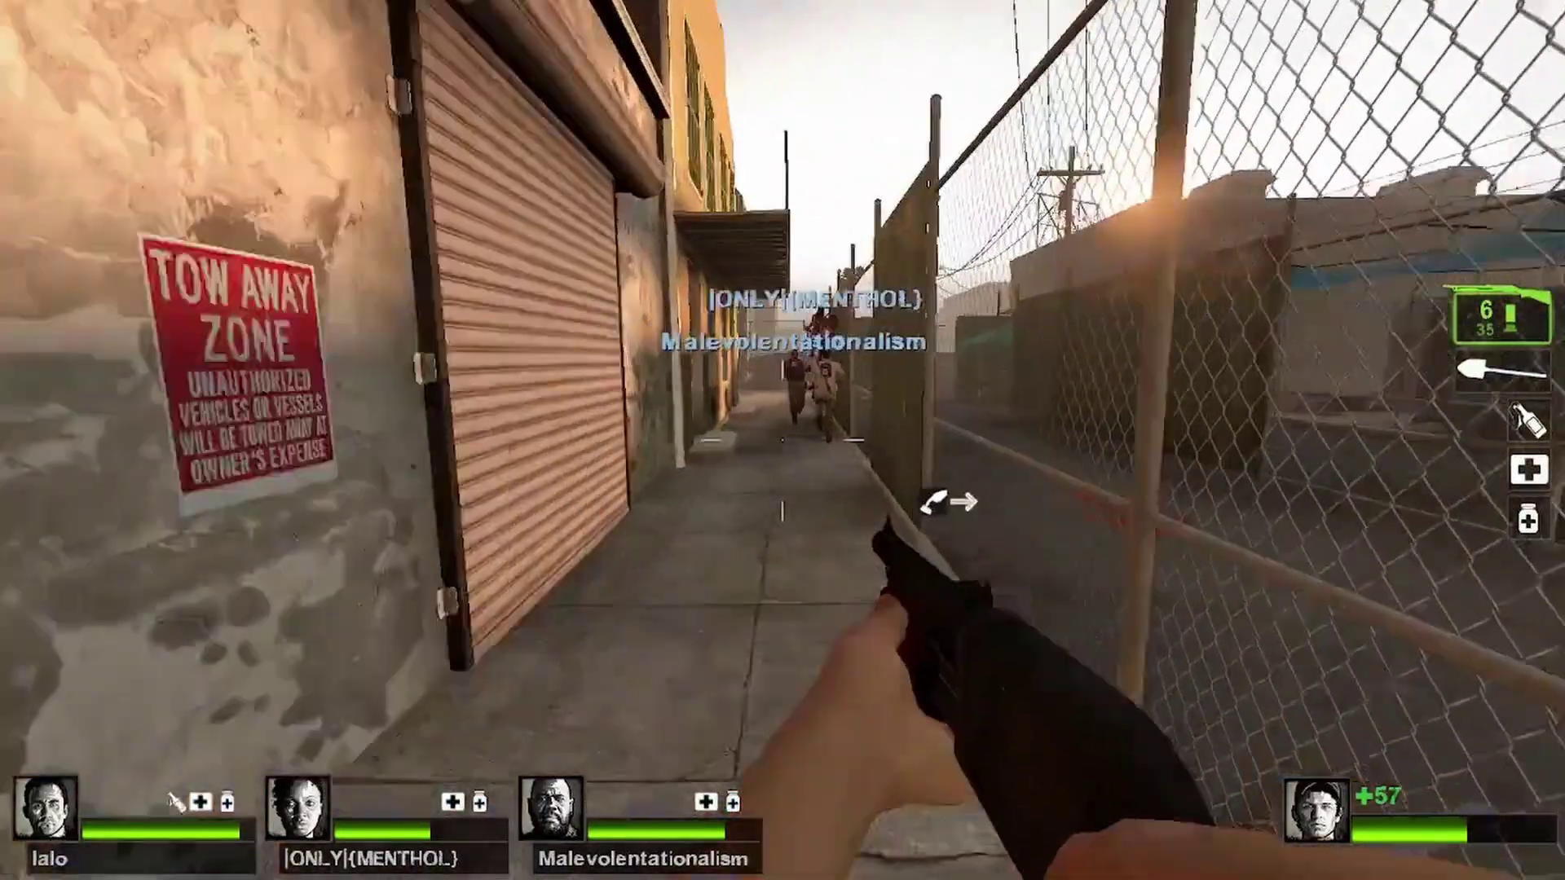
key(w)
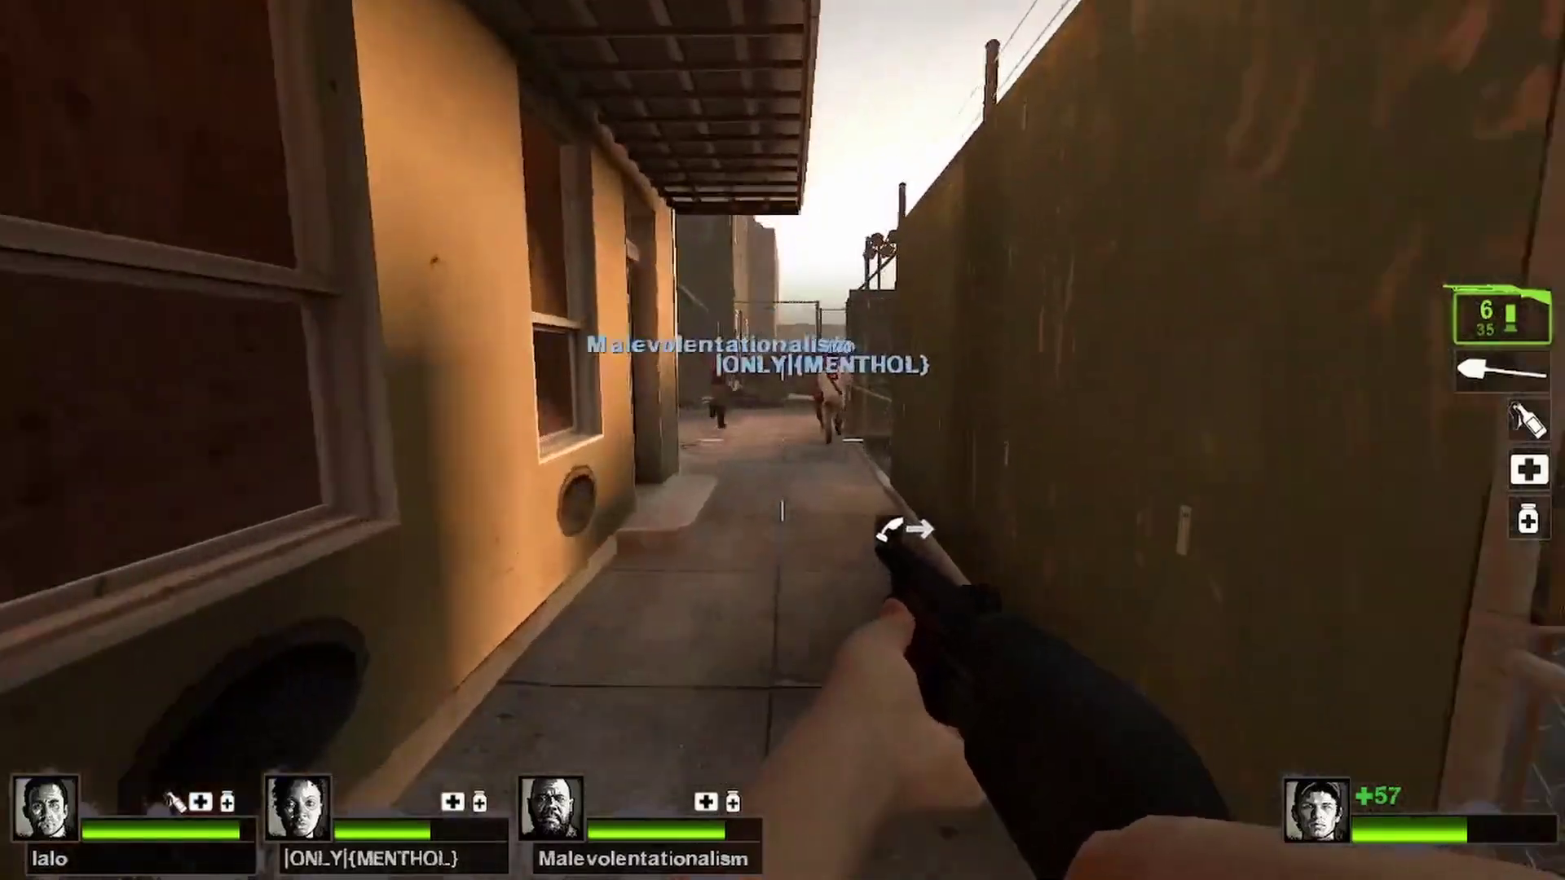
key(w)
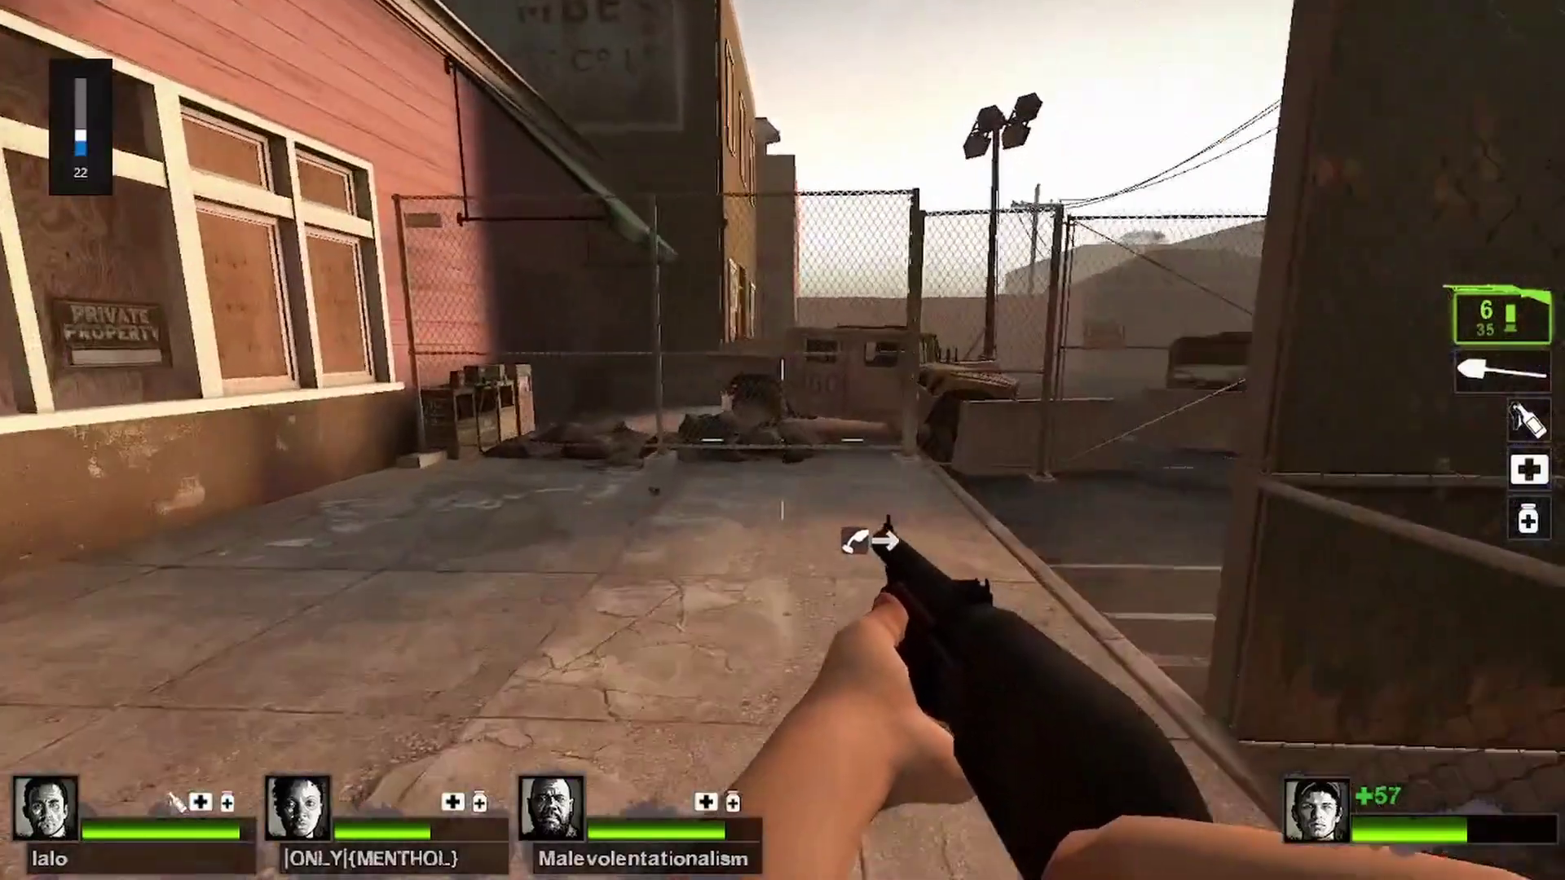
key(w)
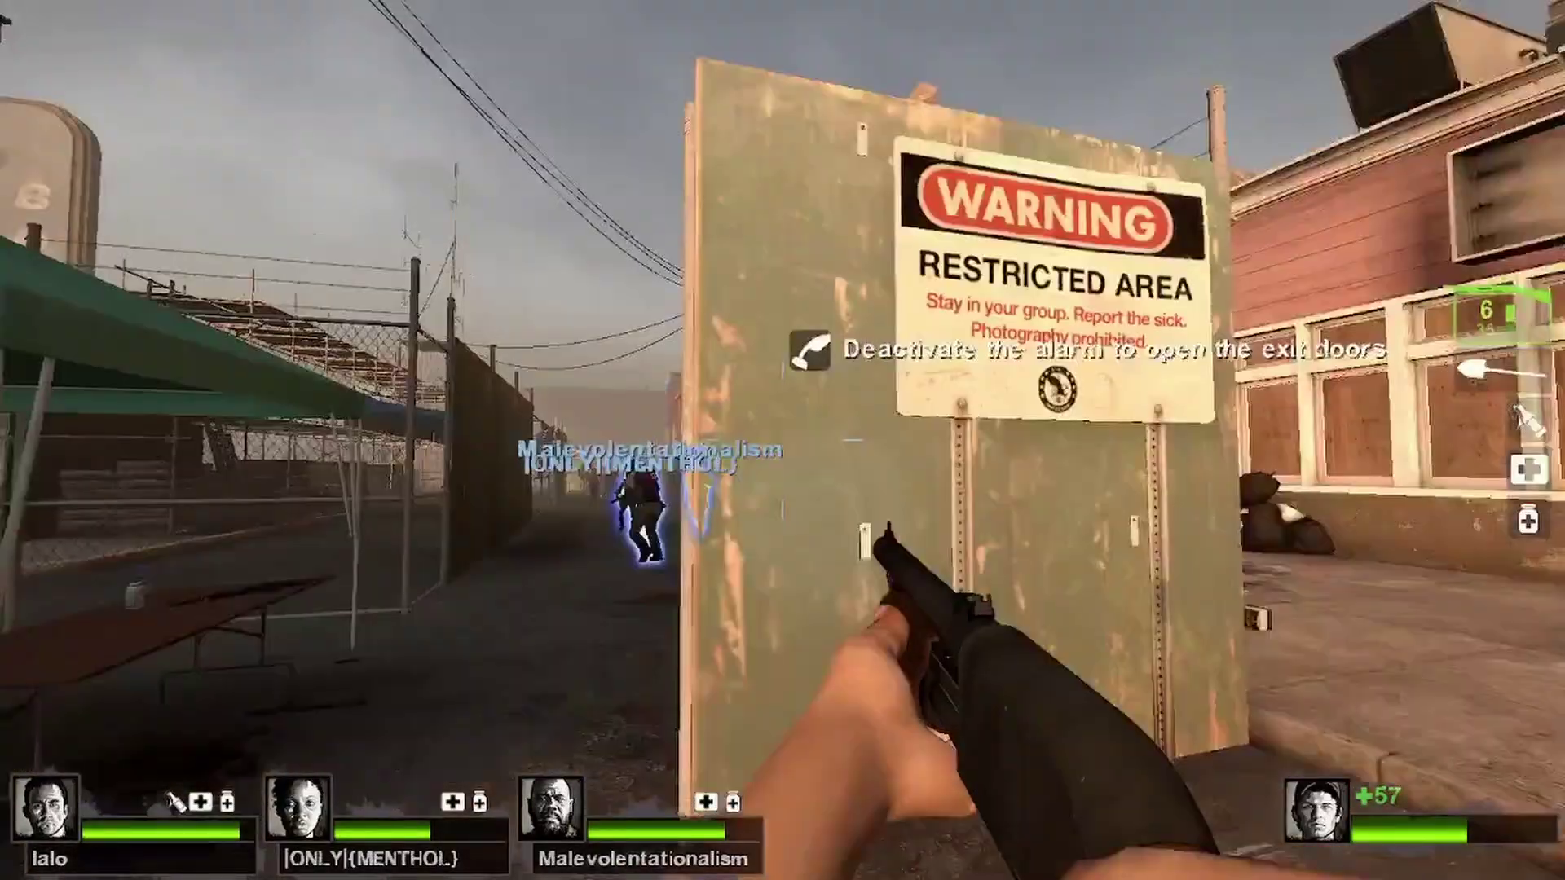
key(w)
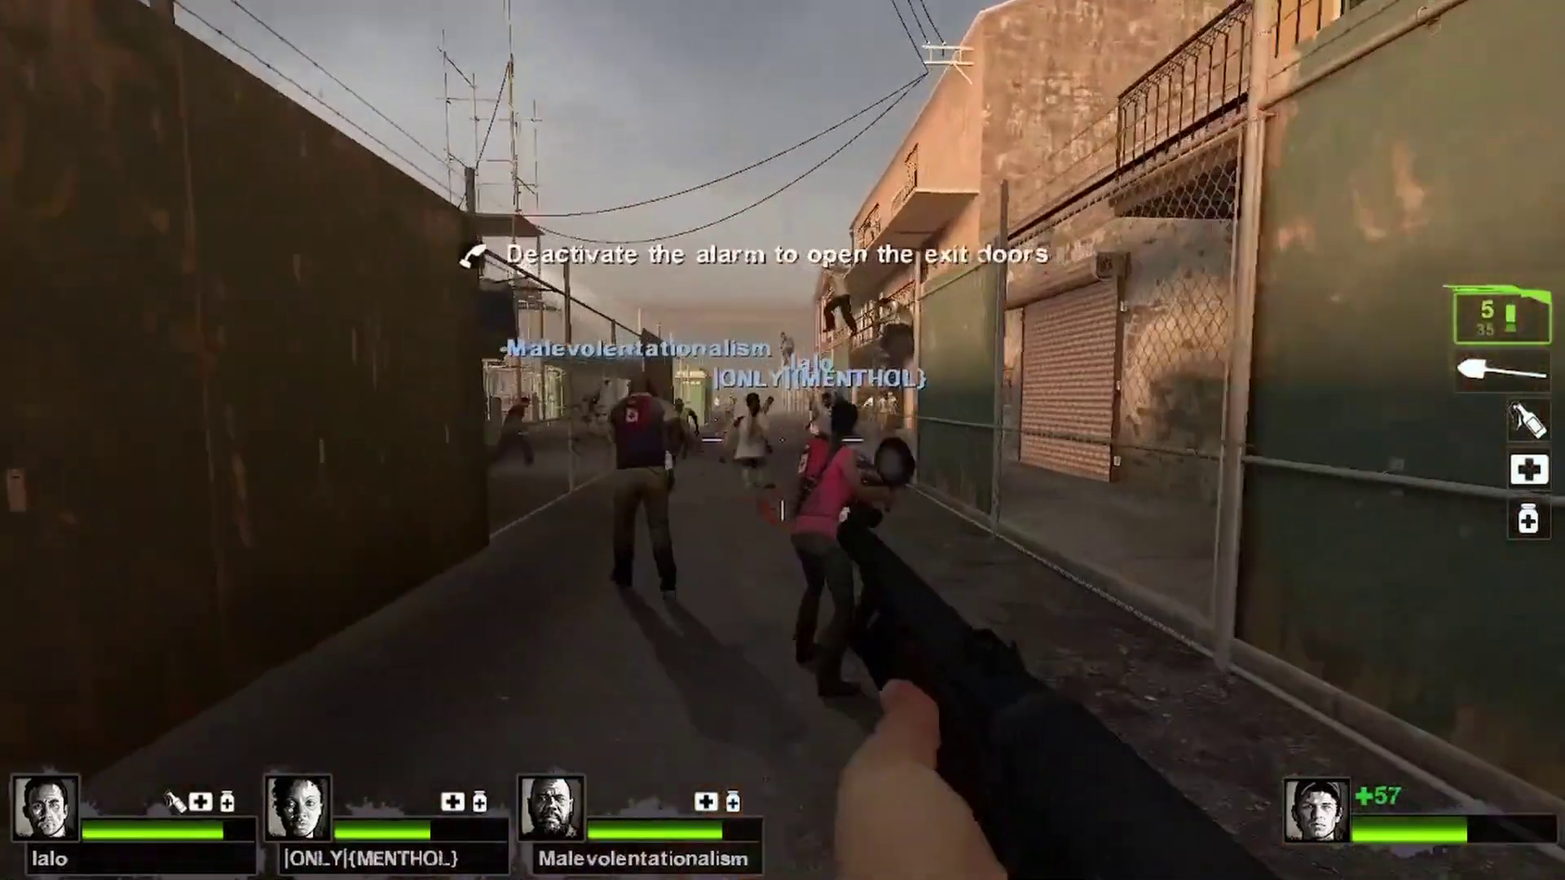
Step: Shoot and shove back the infected charging down the alley, reloading the shotgun
click(782, 440)
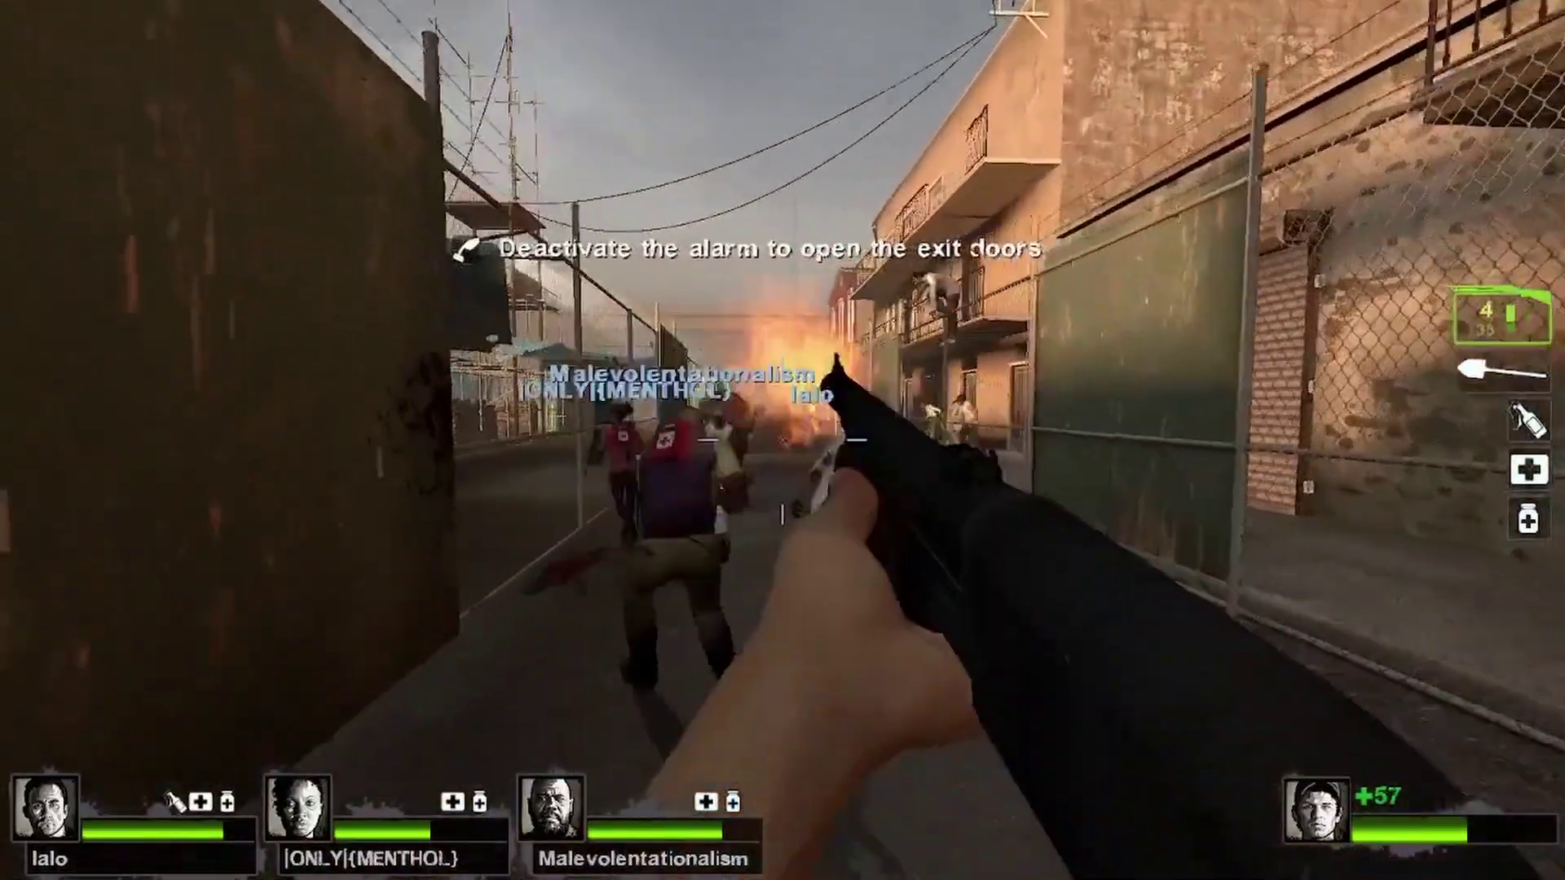
key(w)
key(r)
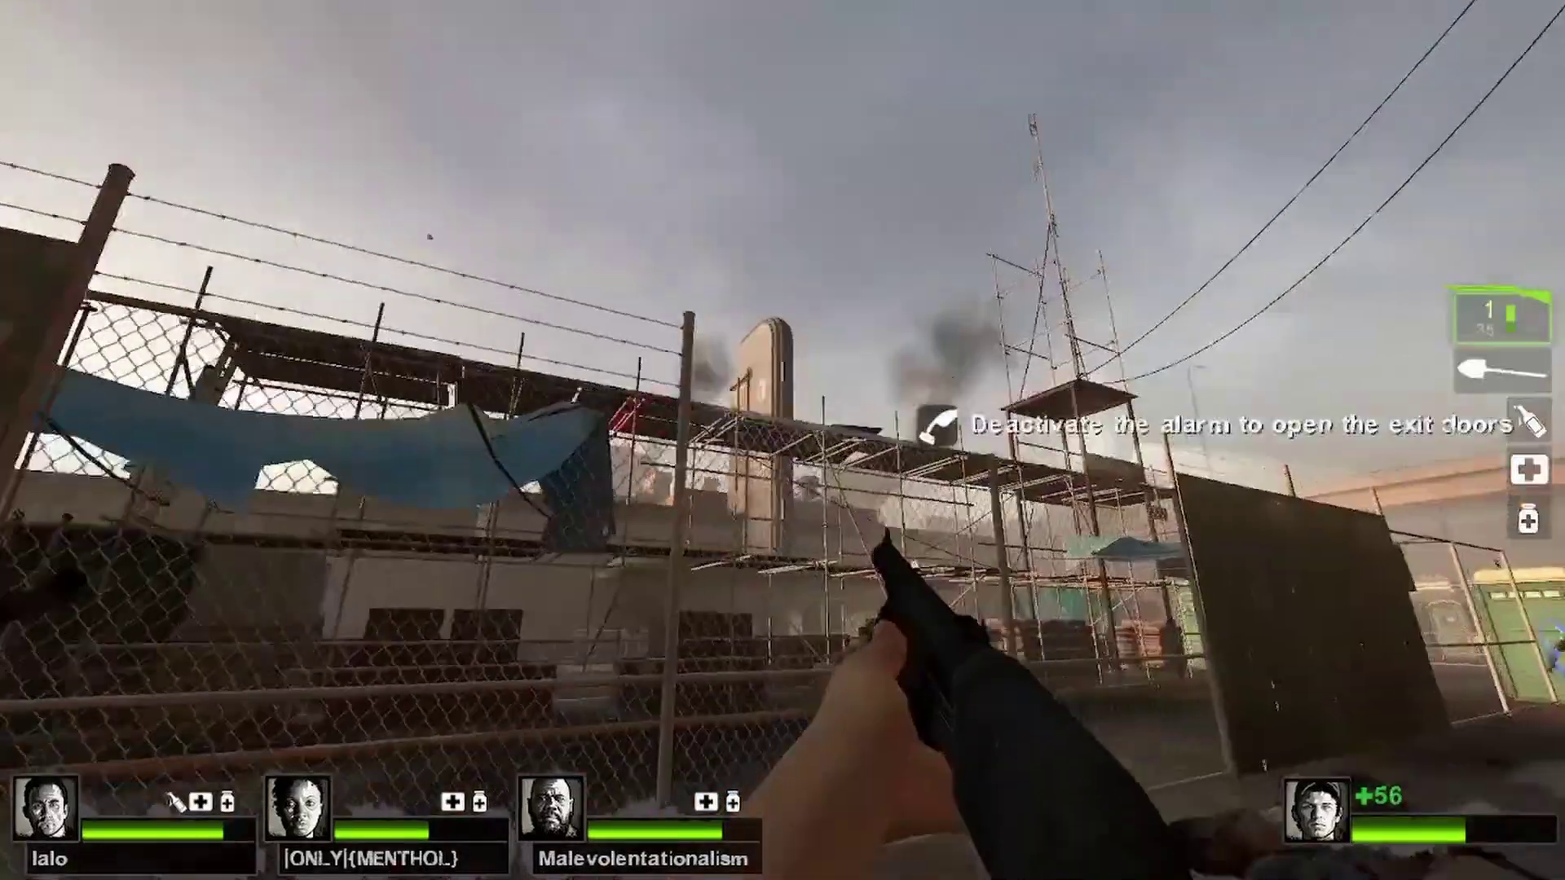
click(783, 440)
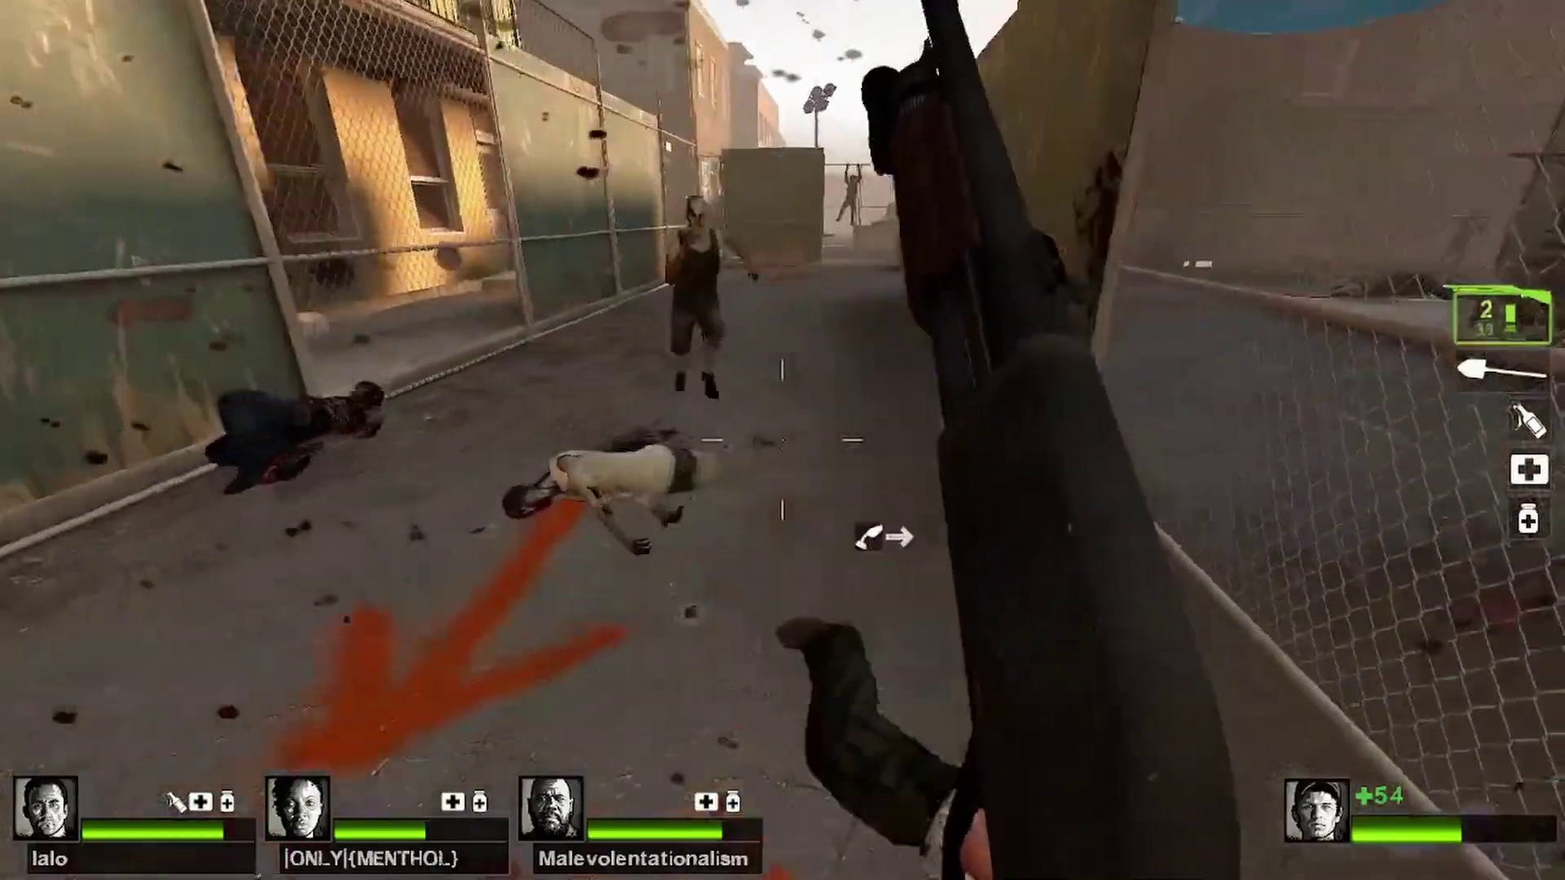
click(783, 440)
click(782, 441)
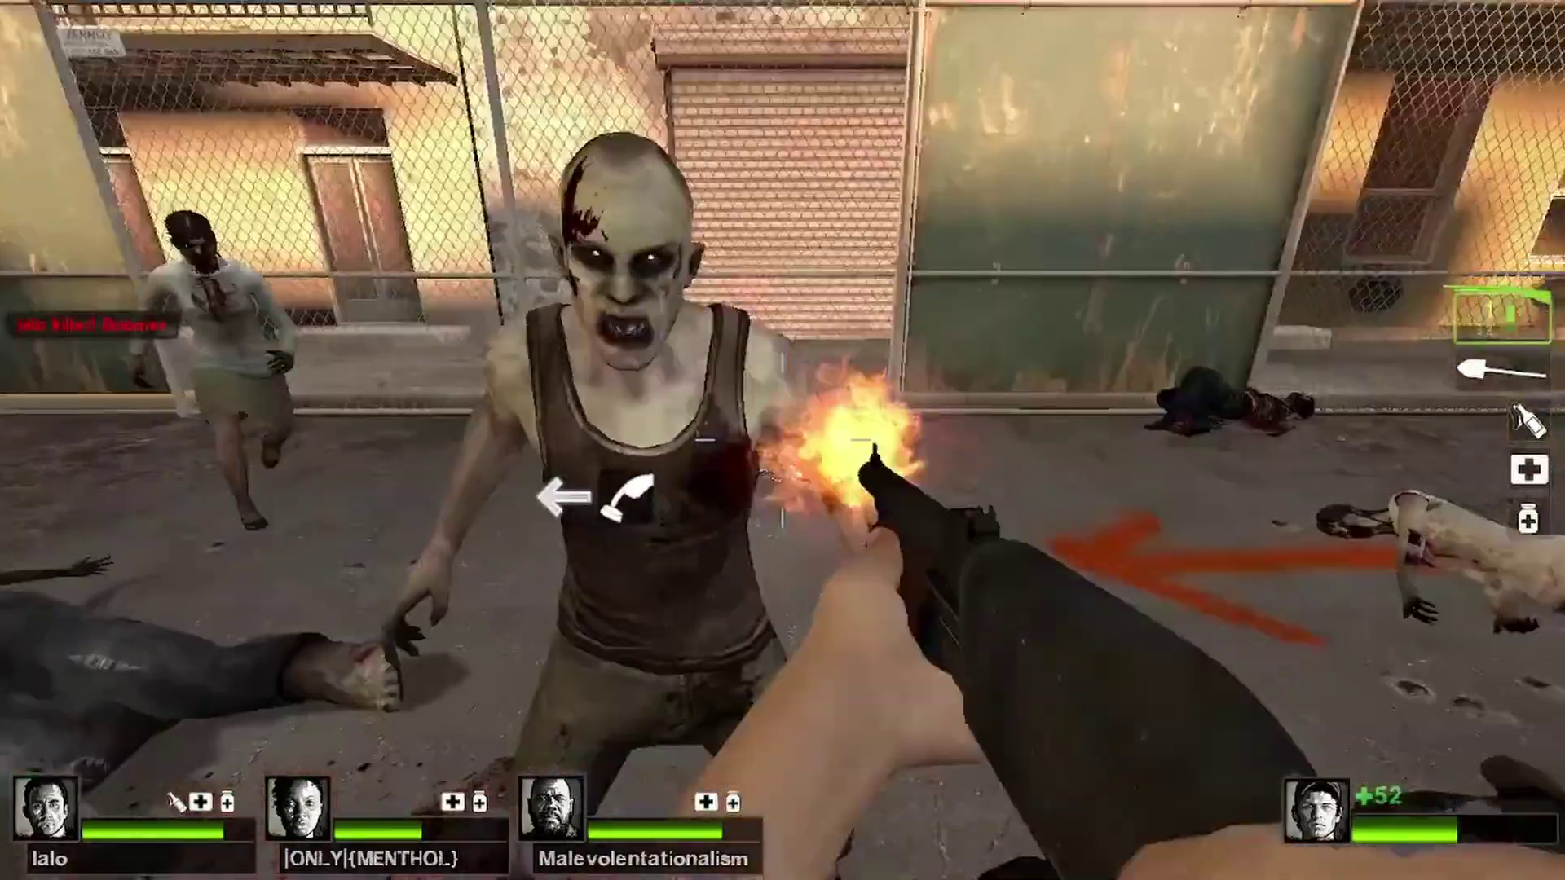
right_click(783, 441)
right_click(783, 440)
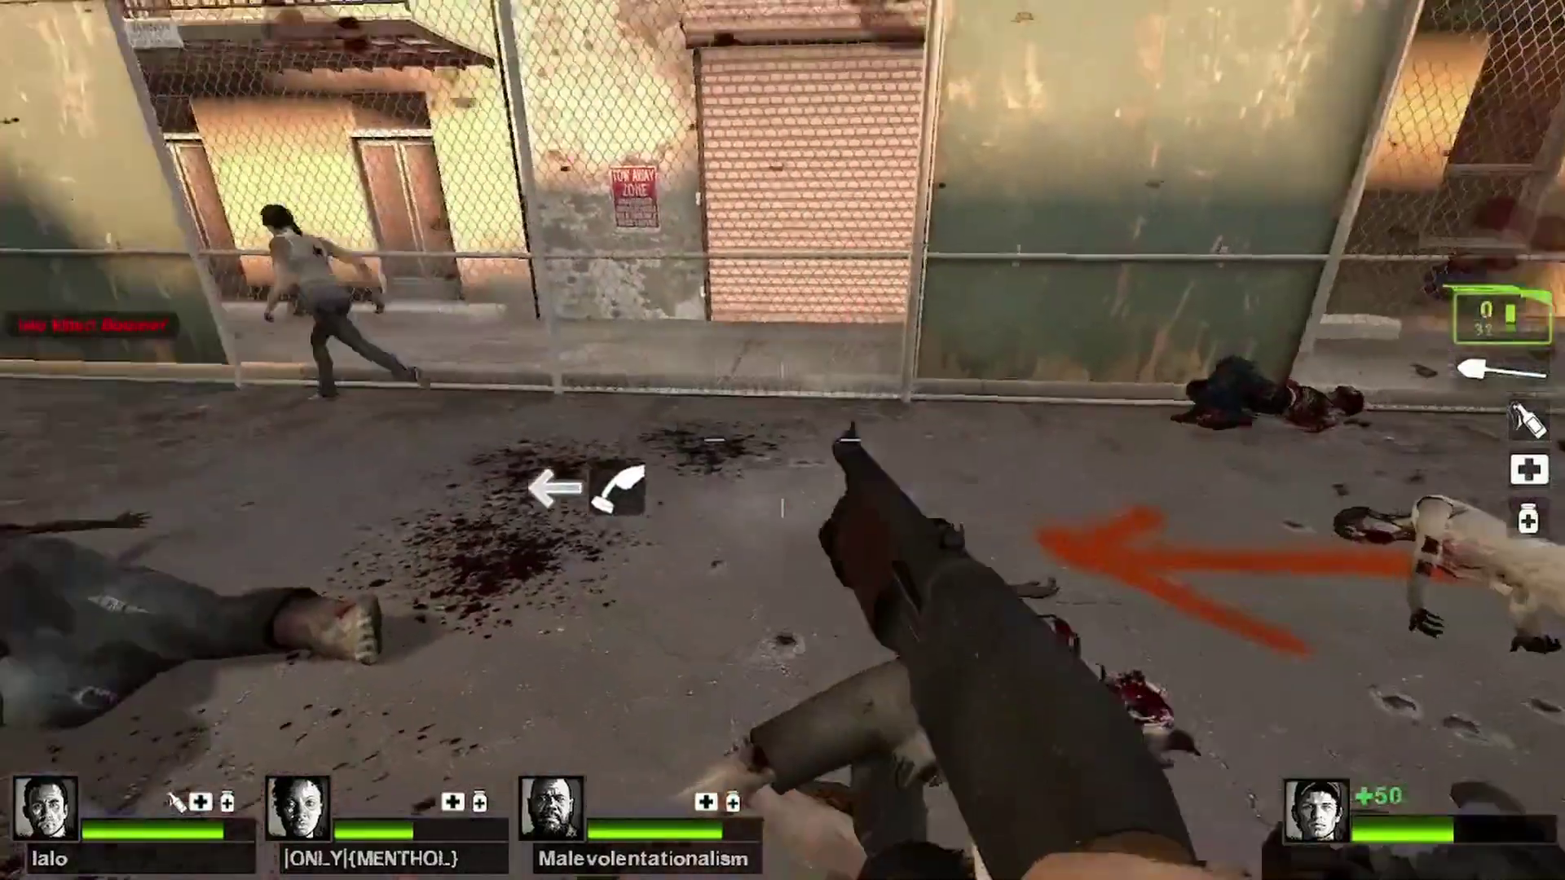
Step: Clear the zombie horde gathered near the portable toilets with the shotgun
key(w)
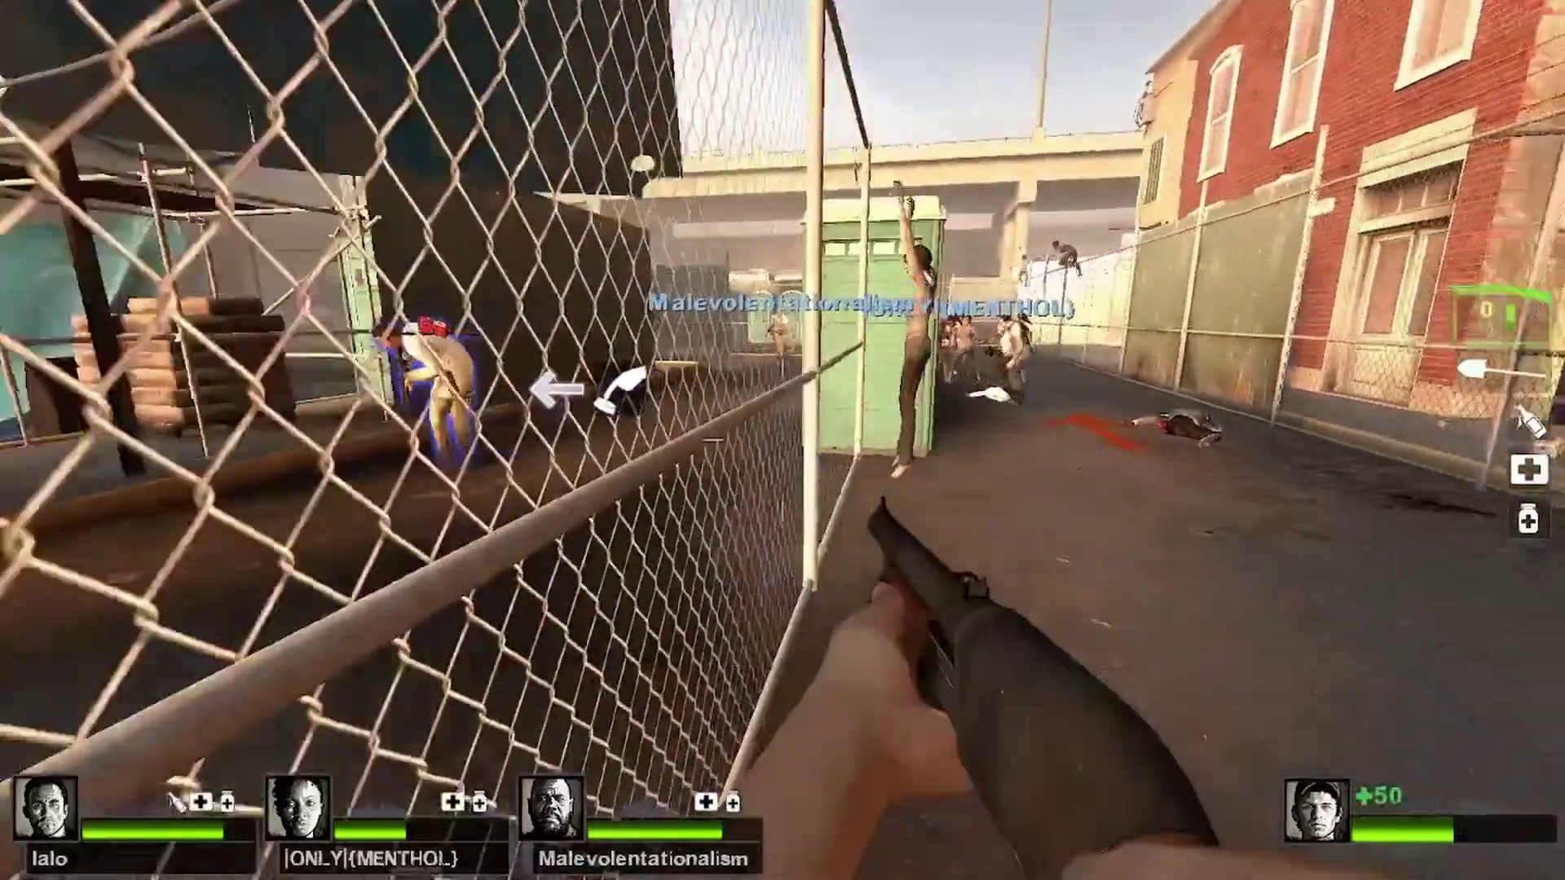
click(782, 441)
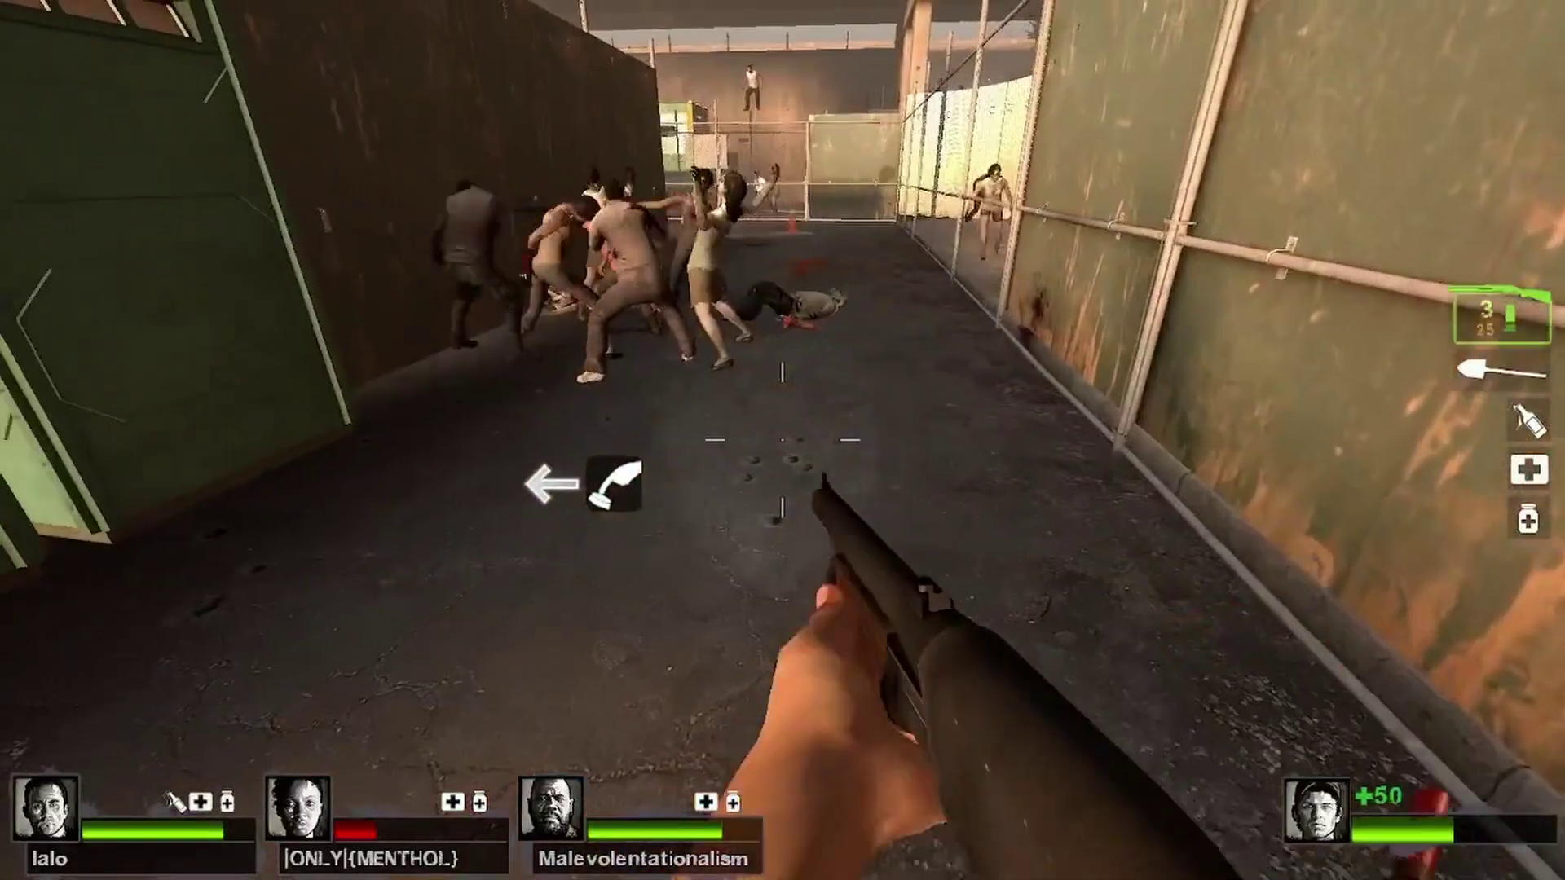
click(782, 440)
click(783, 441)
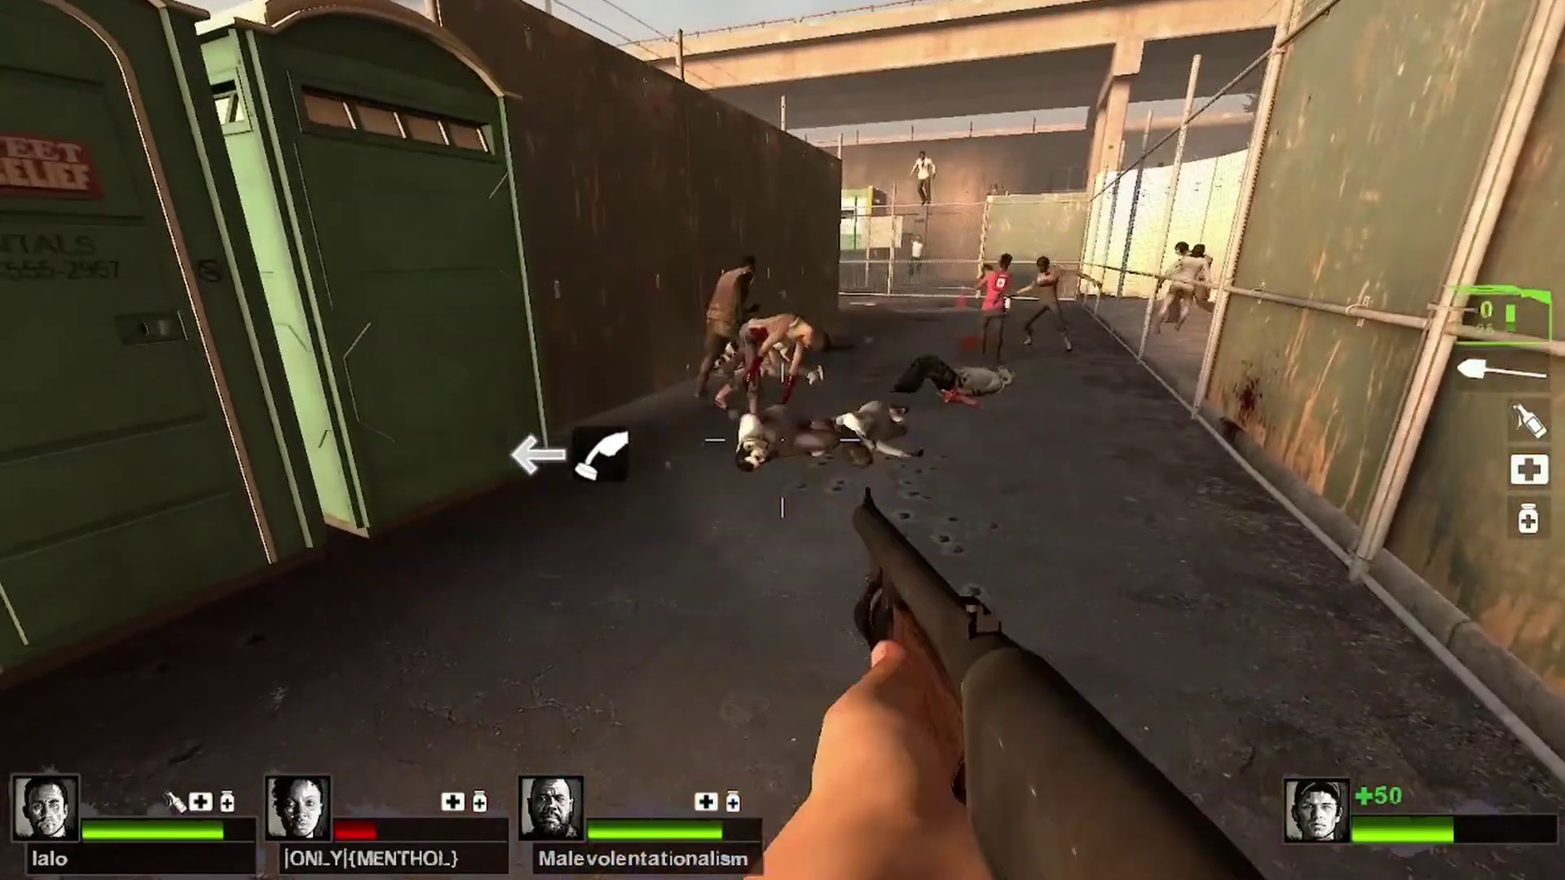
click(782, 440)
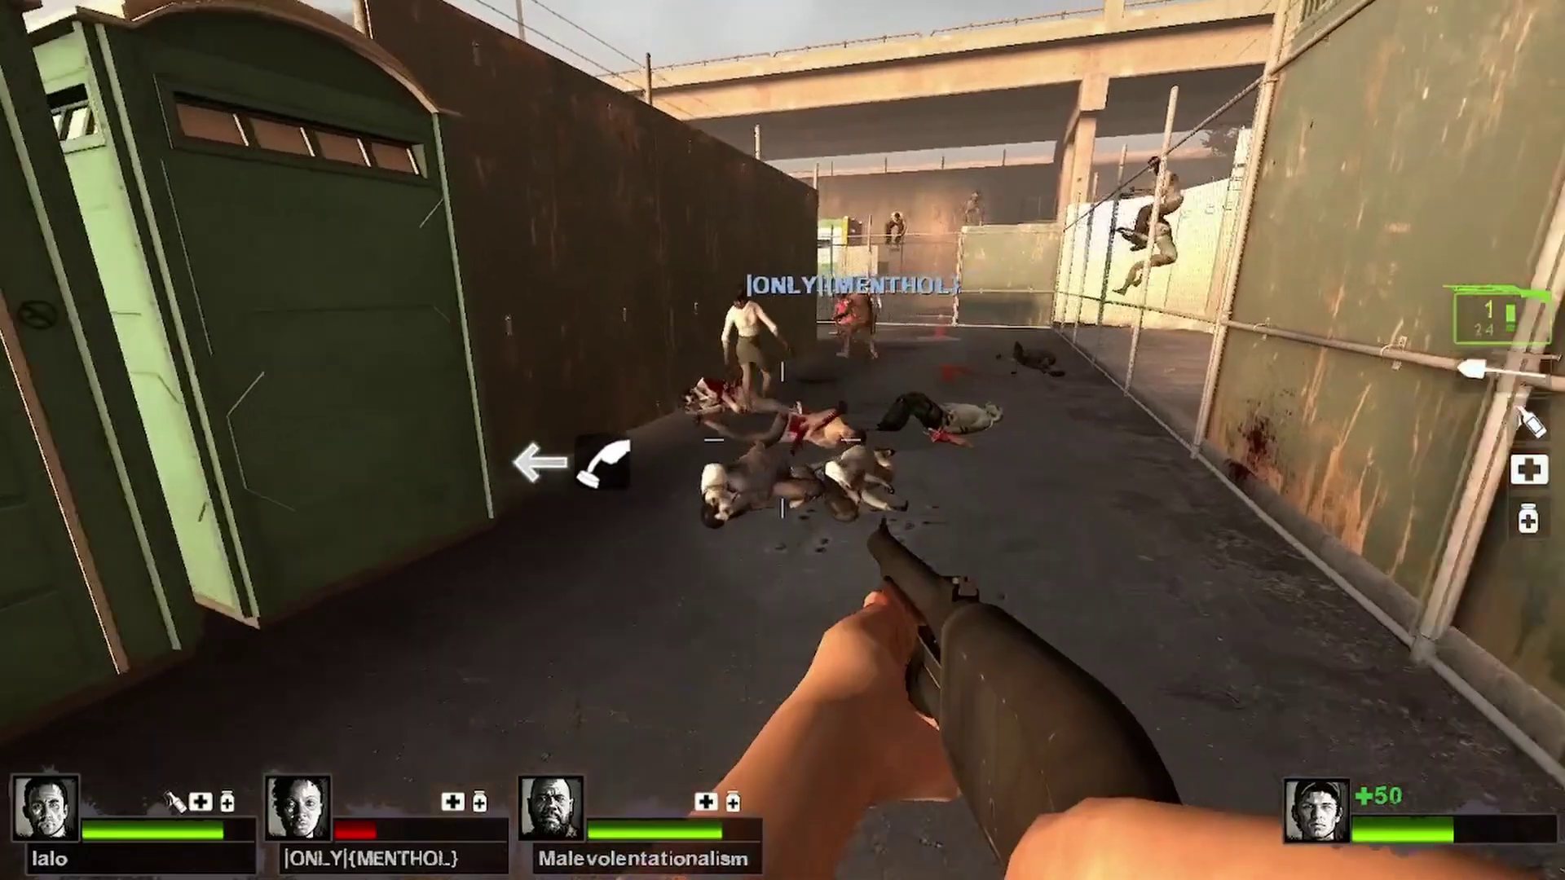
click(784, 440)
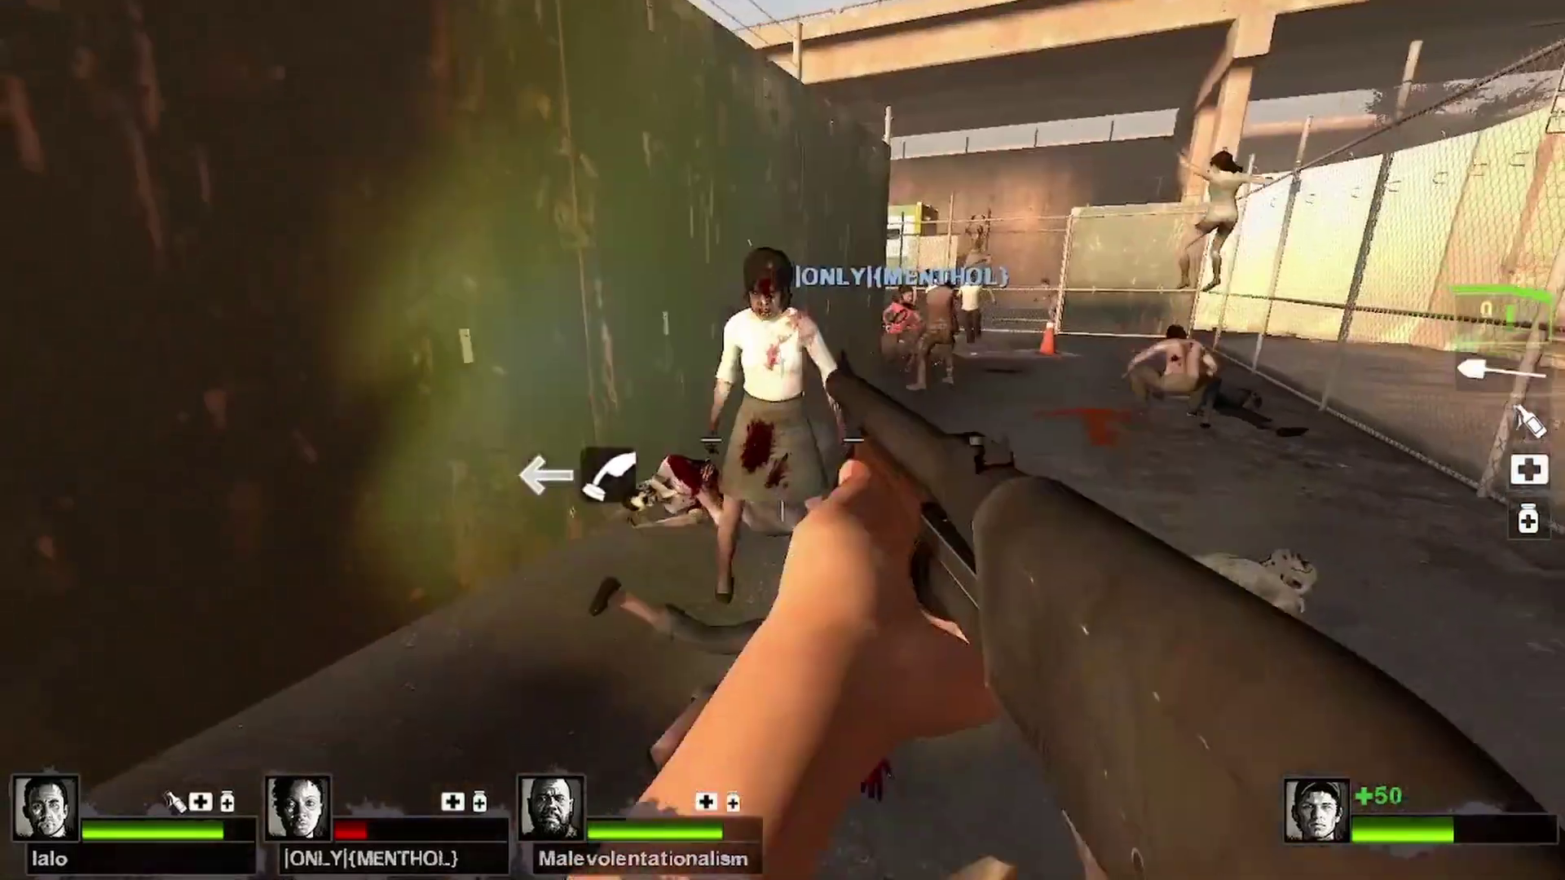
click(783, 441)
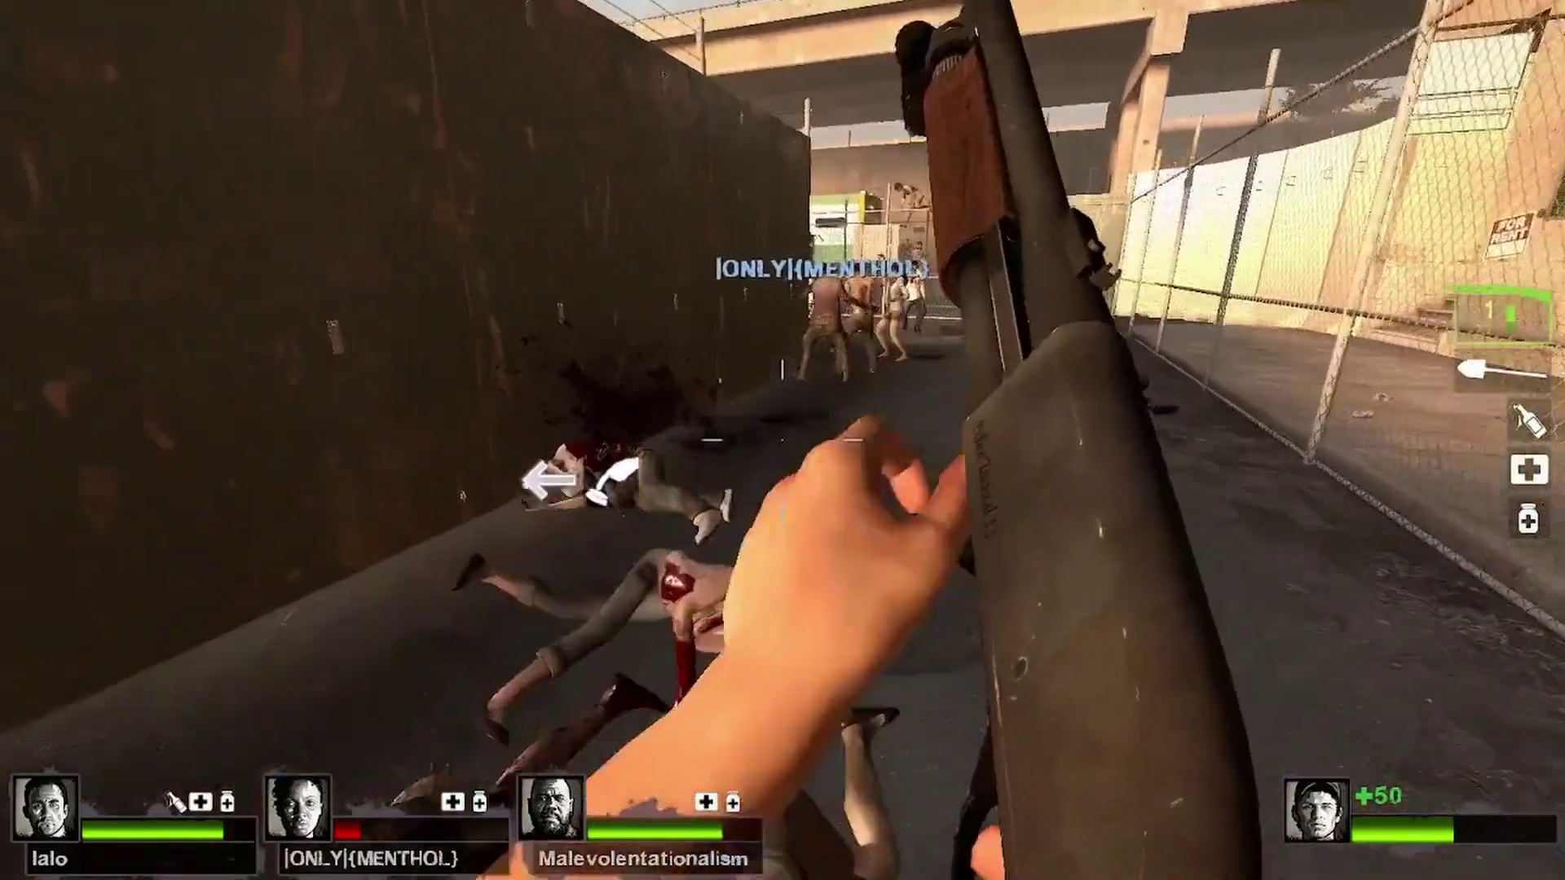
click(782, 440)
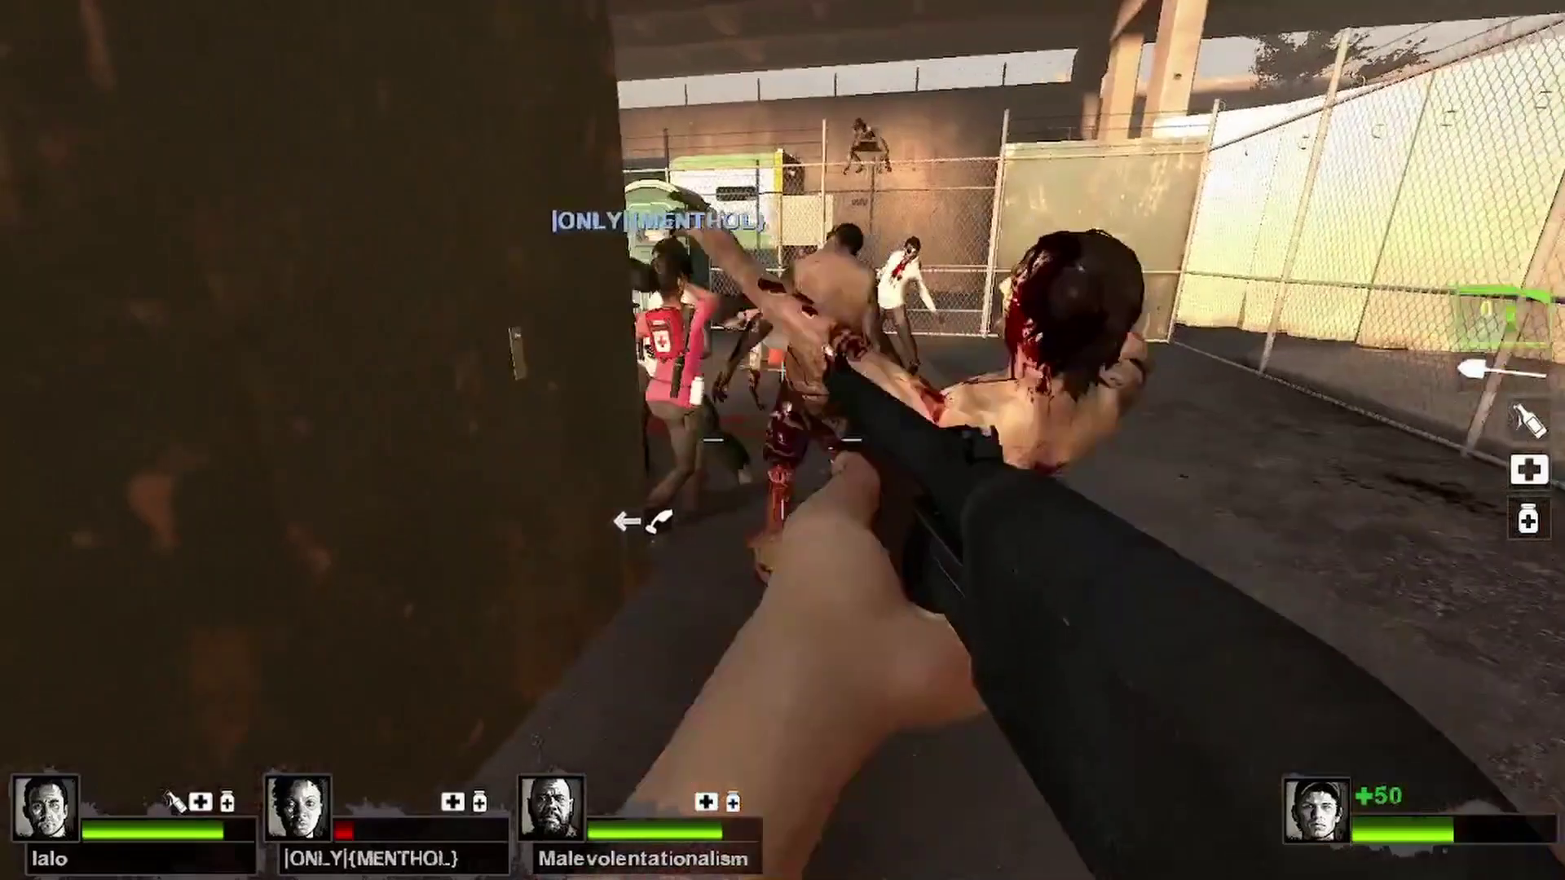
click(783, 440)
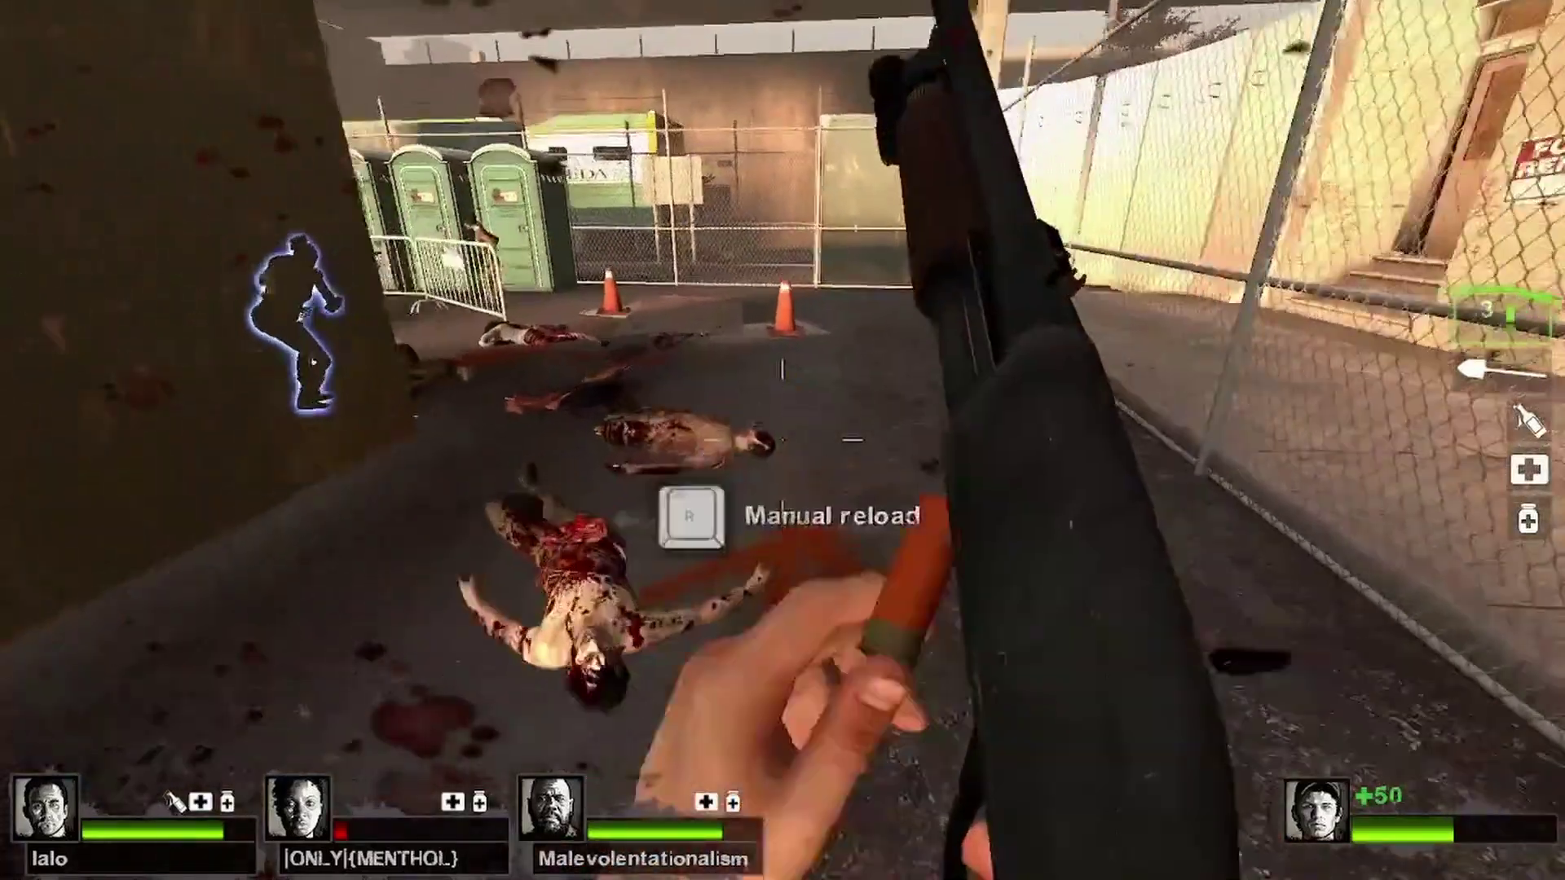
click(782, 441)
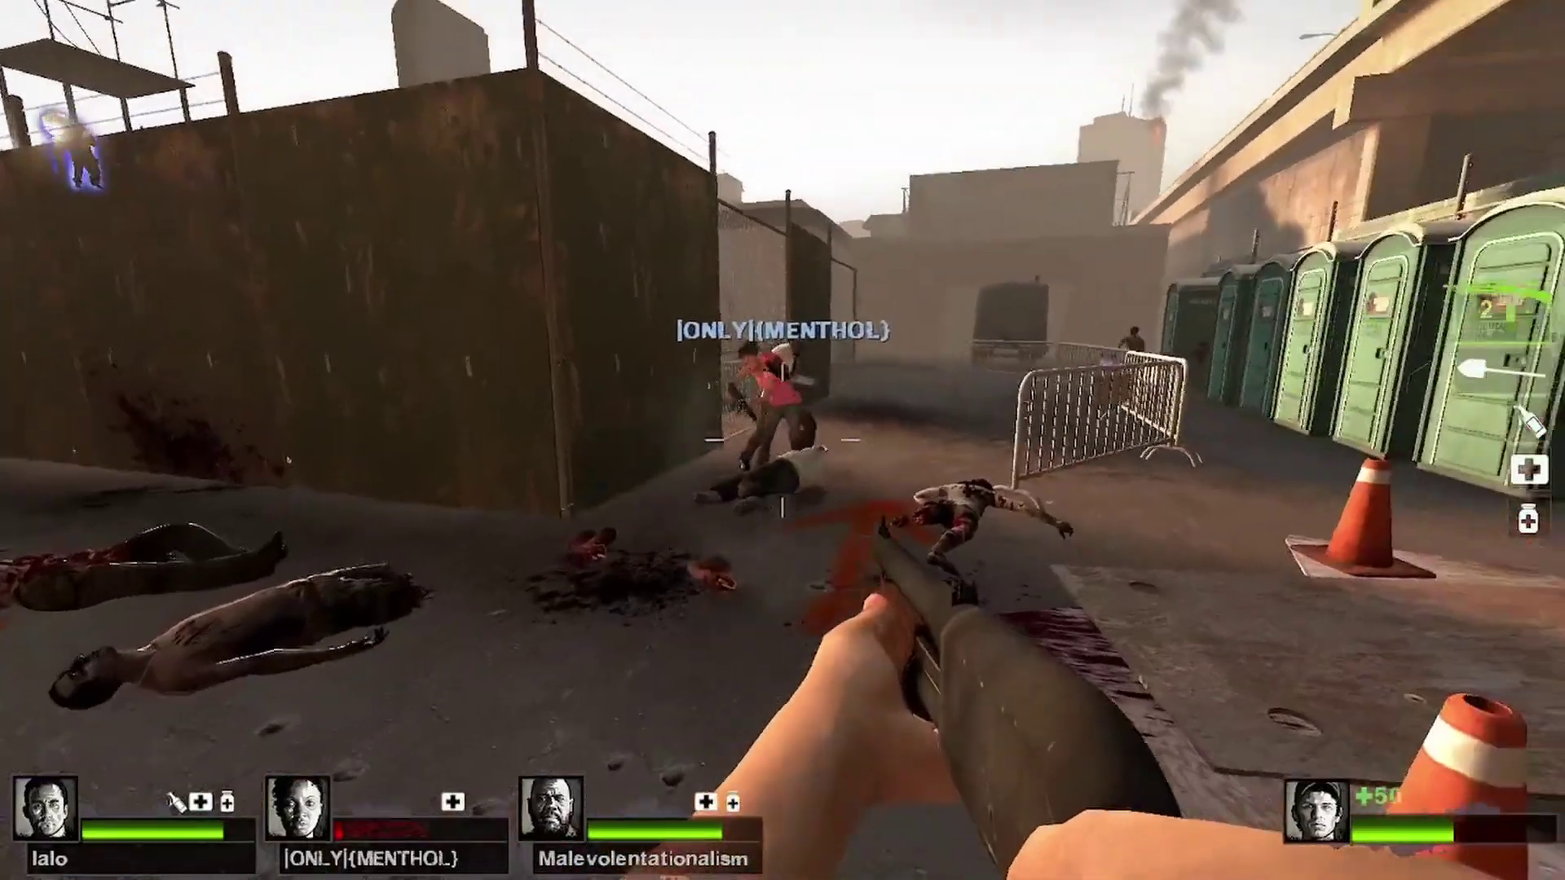
click(783, 440)
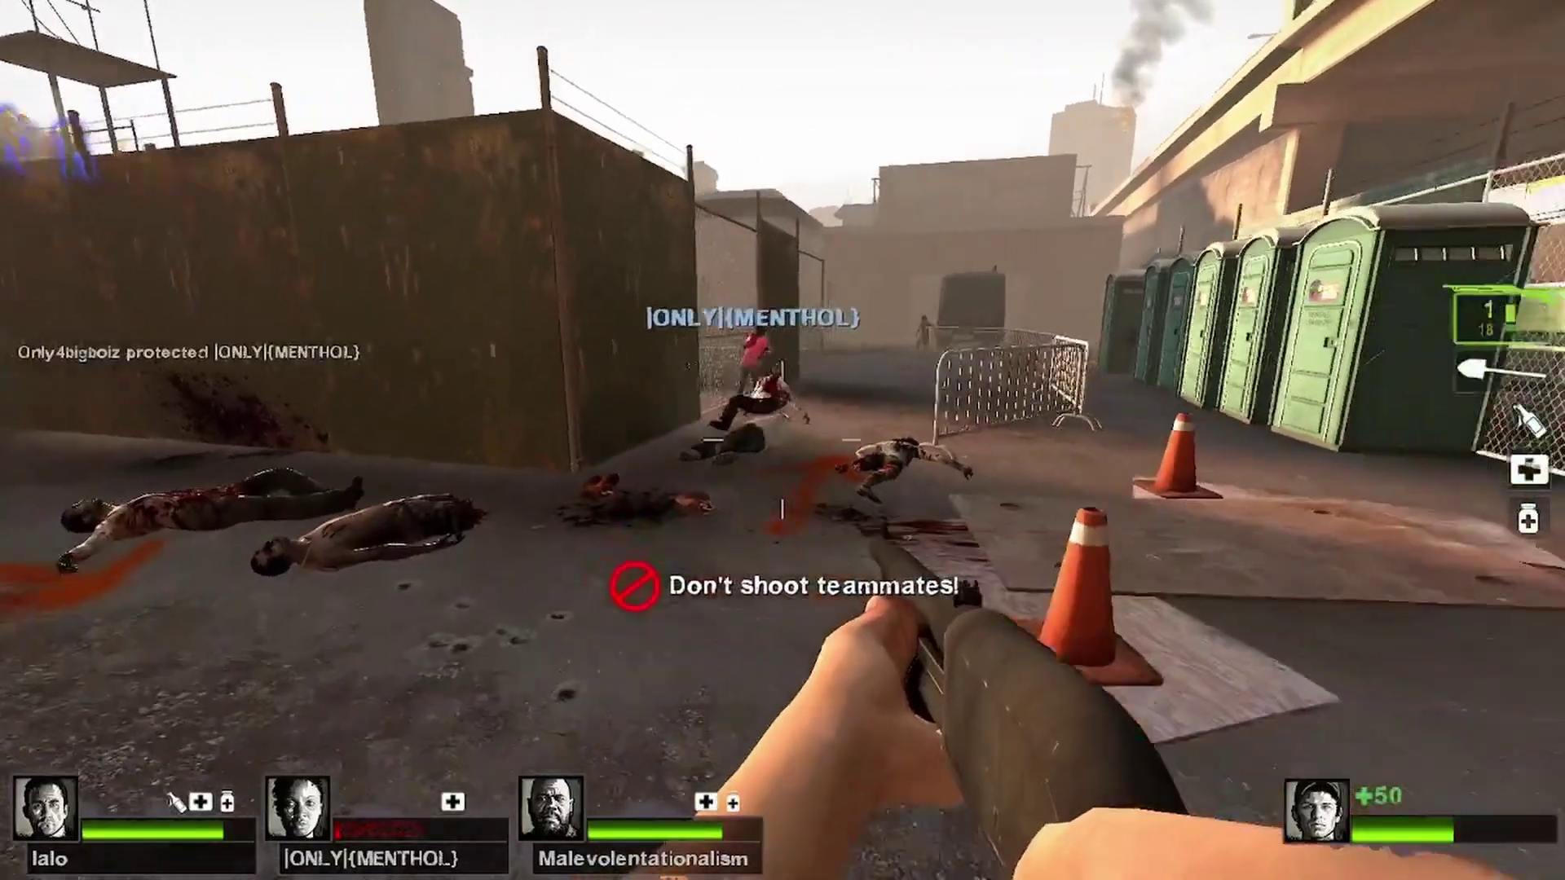
Step: Push past the police barrier toward the bus and fire at zombies beyond the fence
key(w)
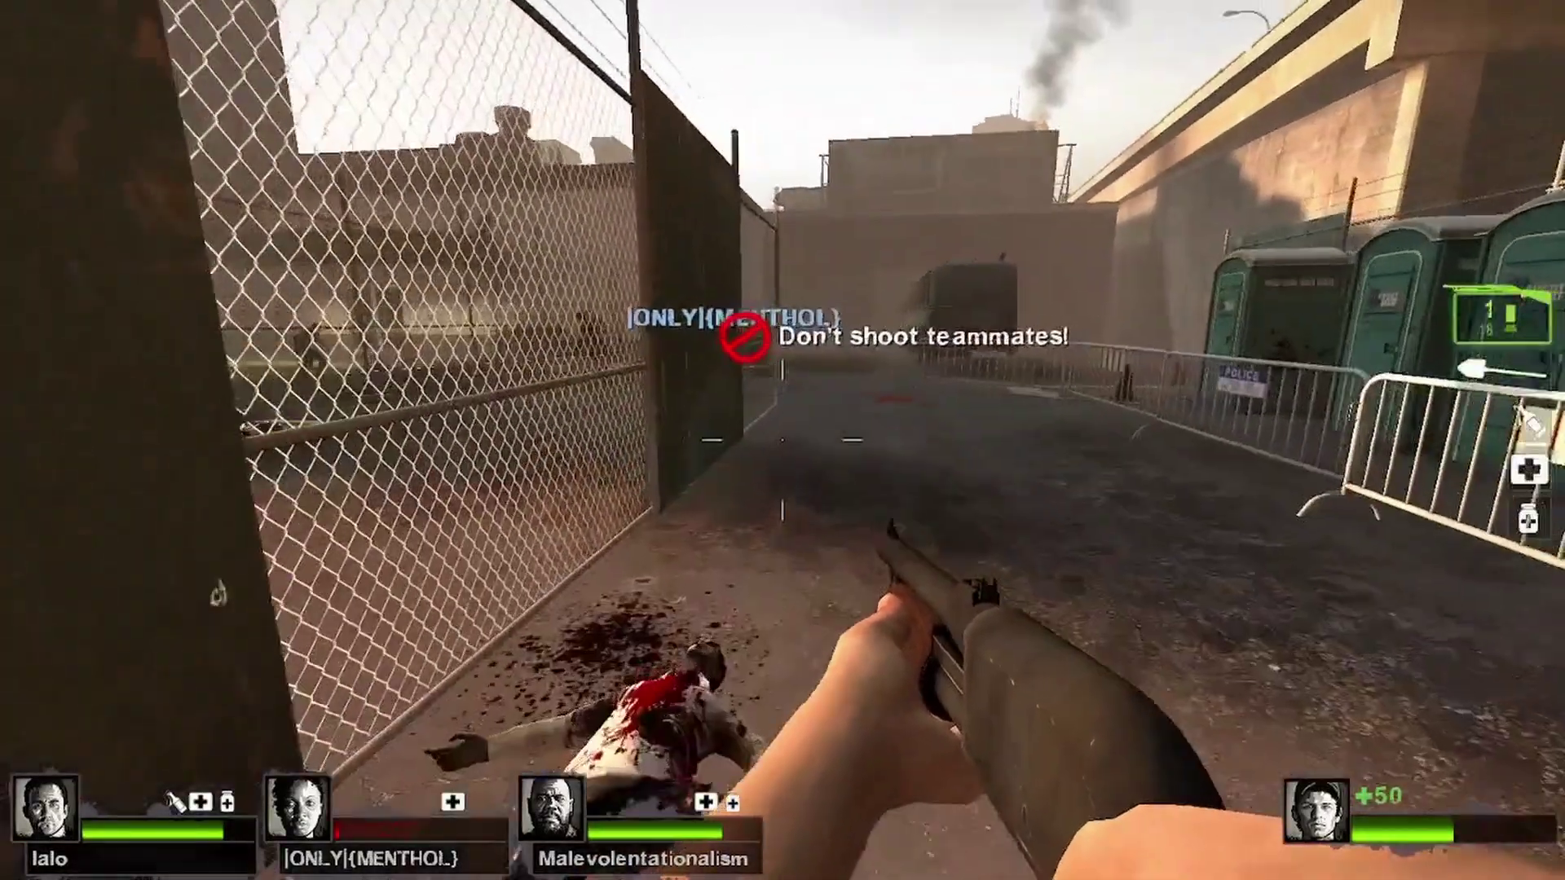
key(w)
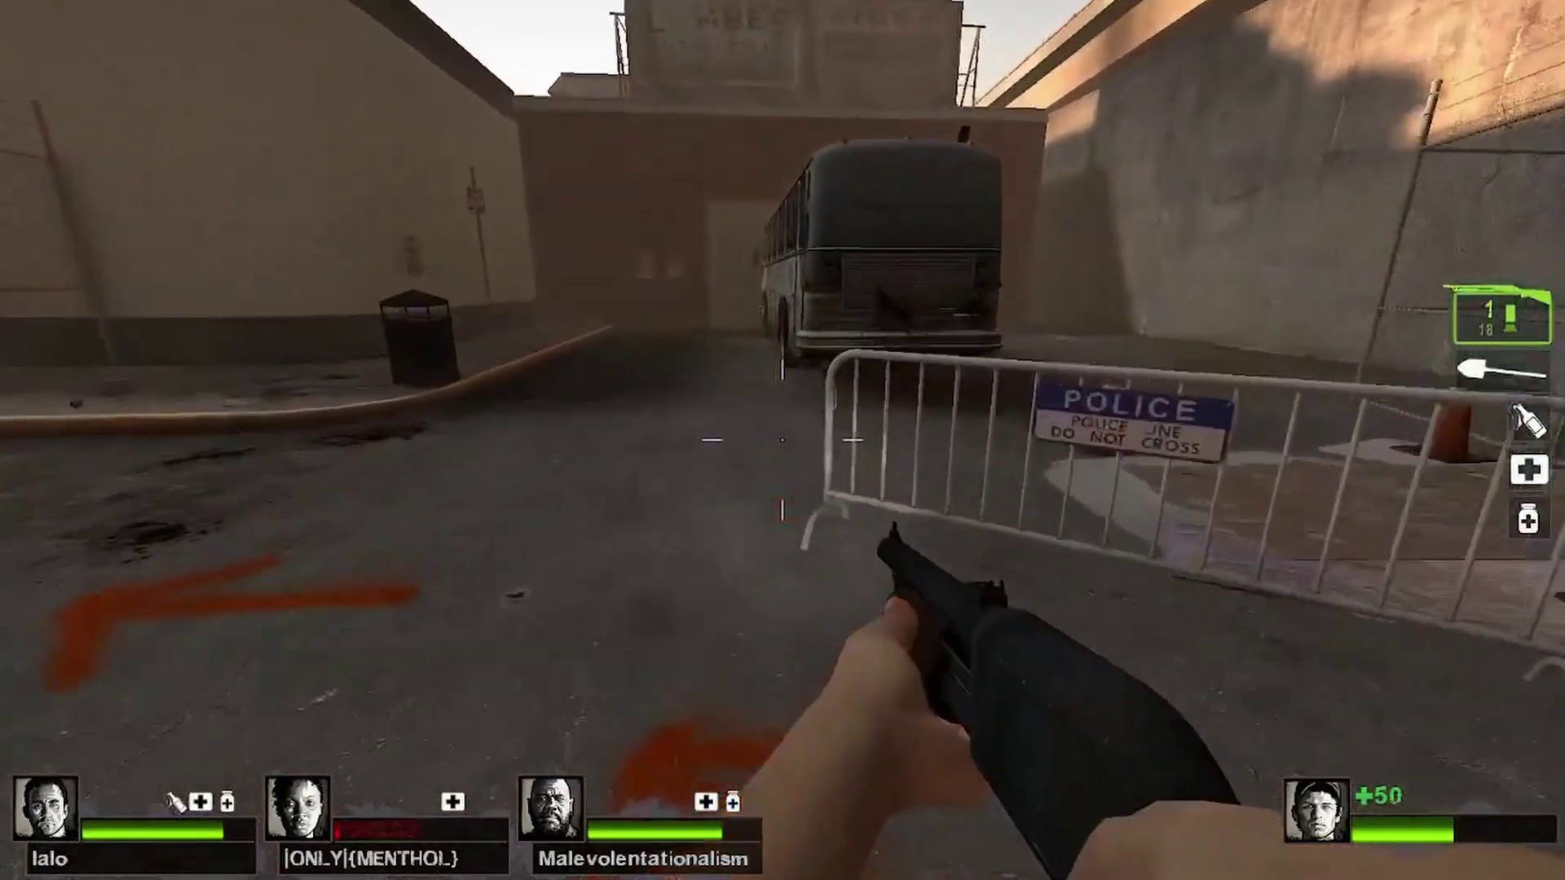
key(w)
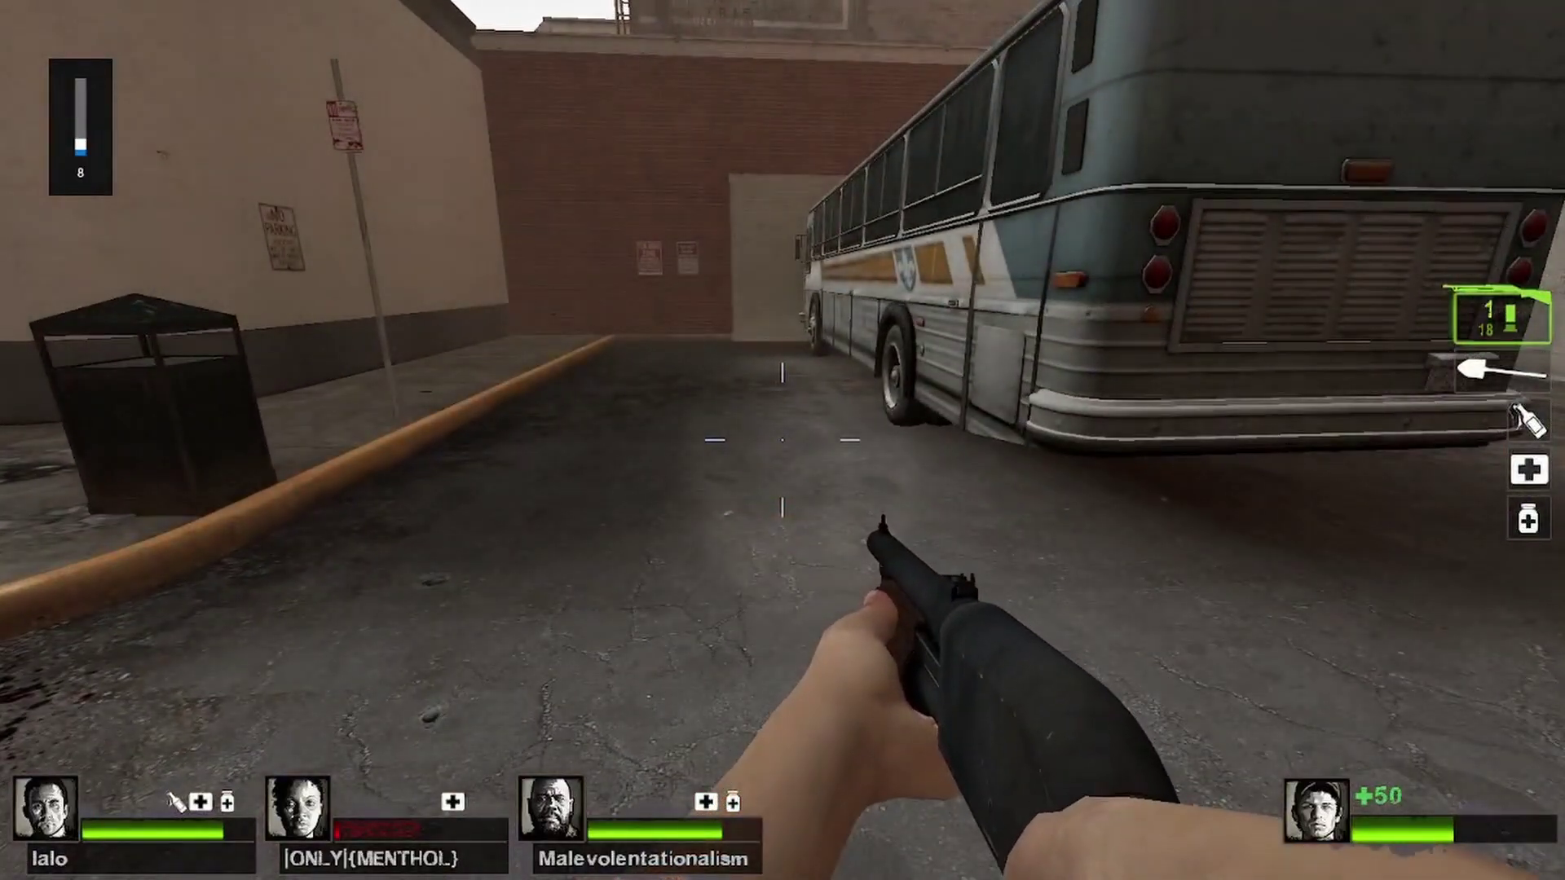
key(w)
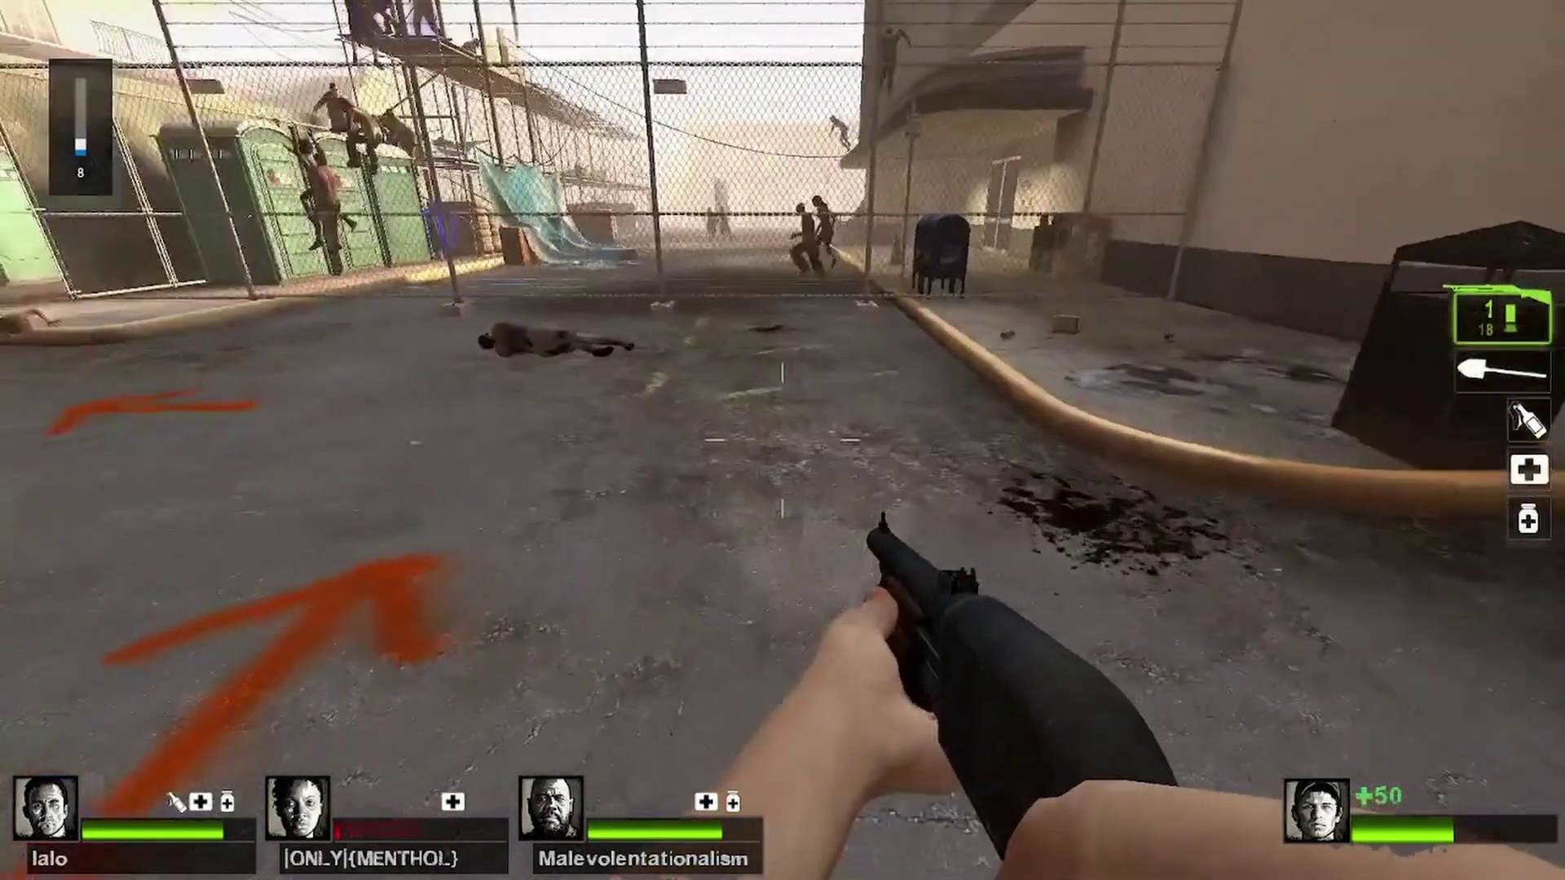
key(w)
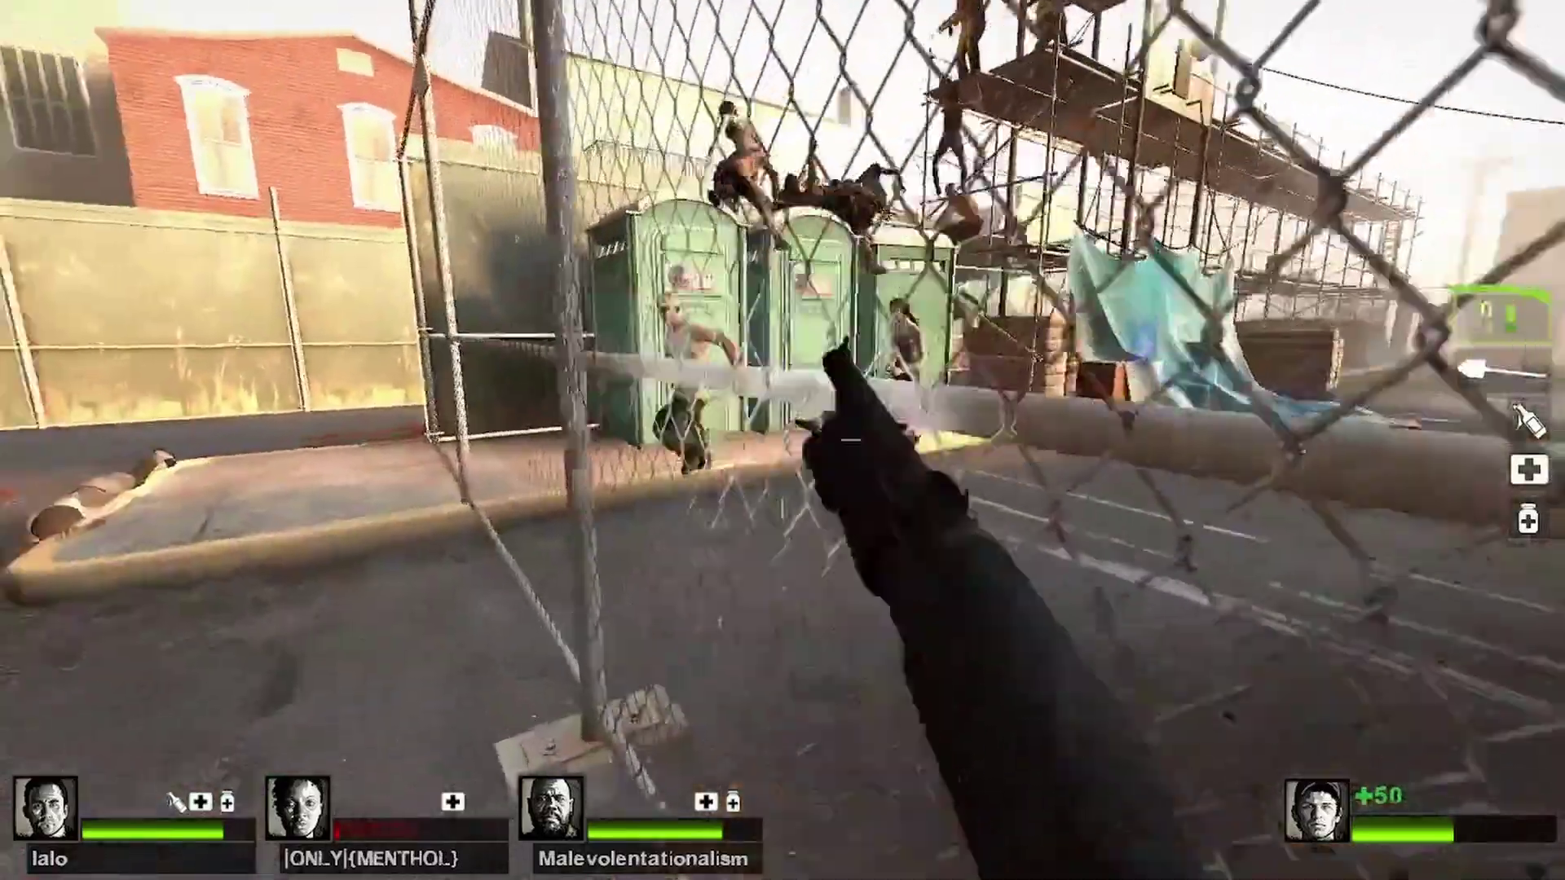
key(s)
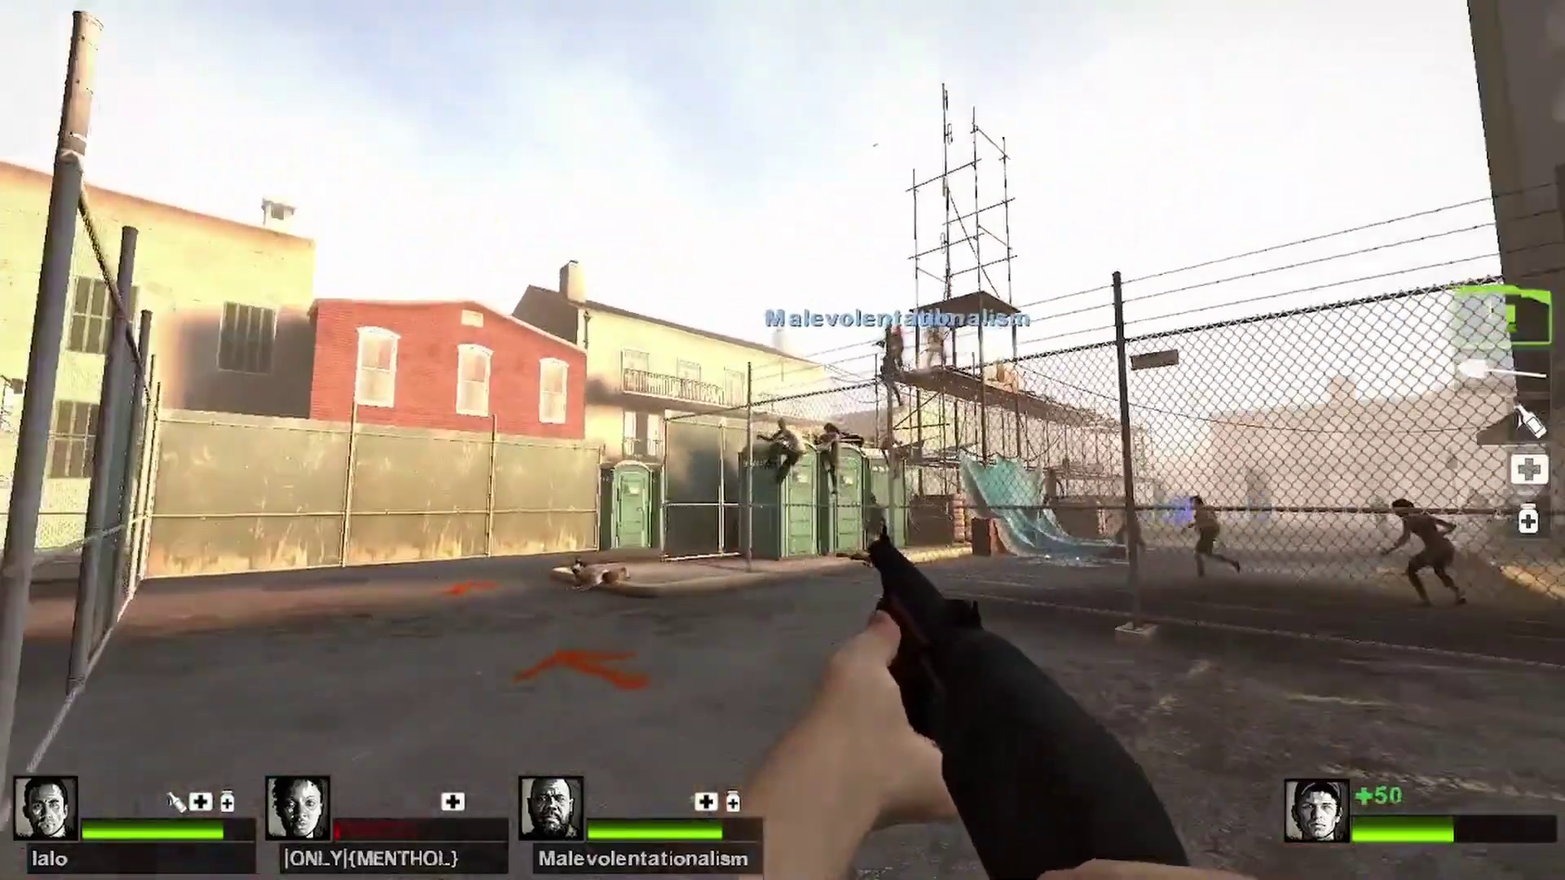
click(782, 440)
key(w)
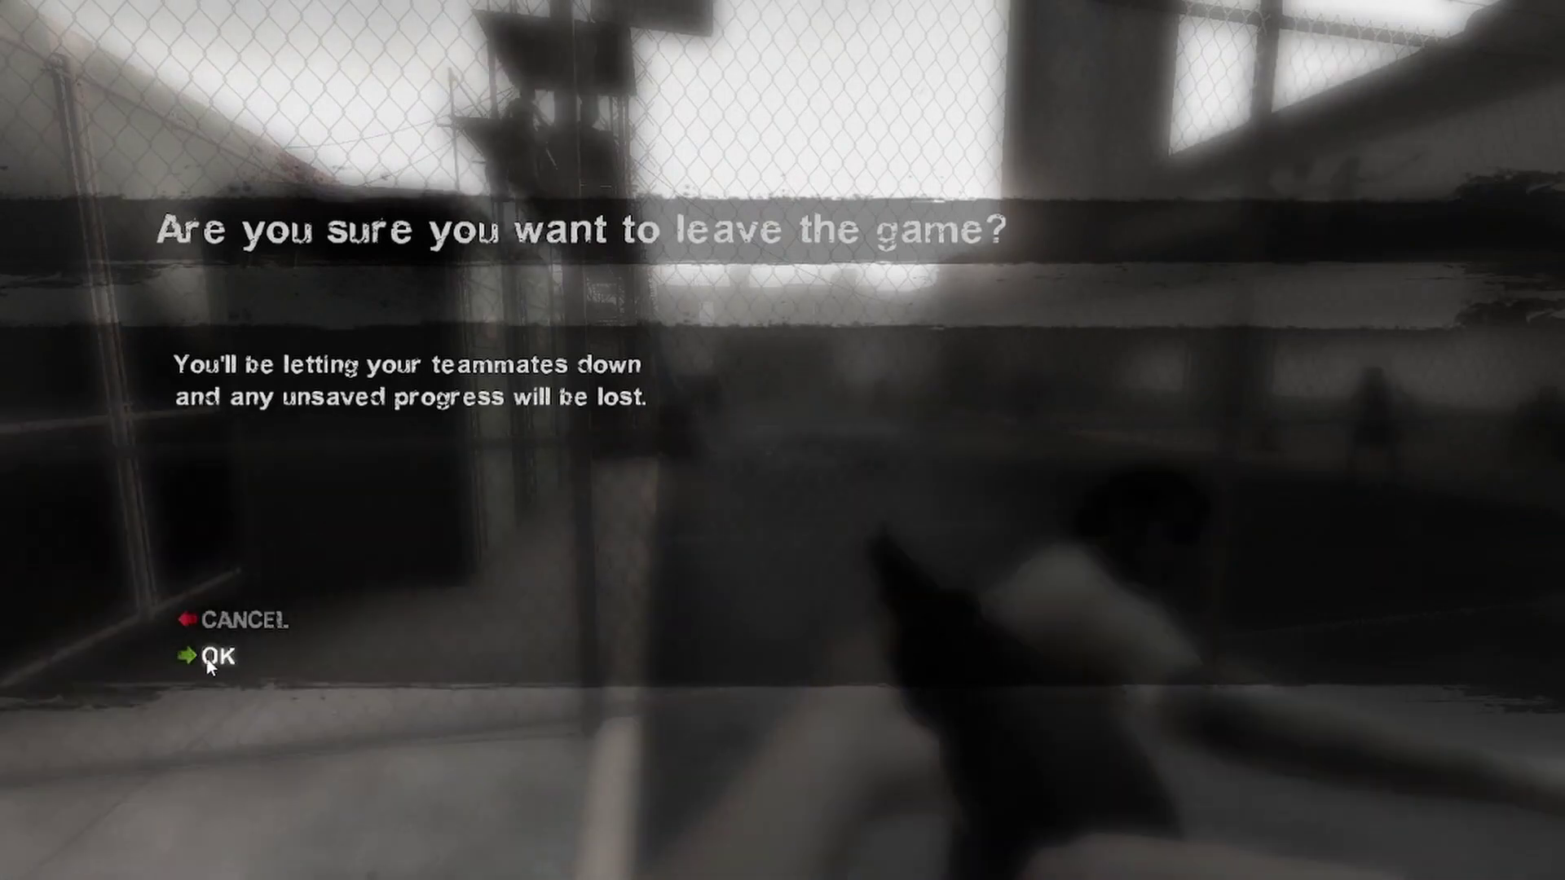
Step: Confirm leaving the co-op game, then quit Left 4 Dead 2 from the main menu
click(223, 684)
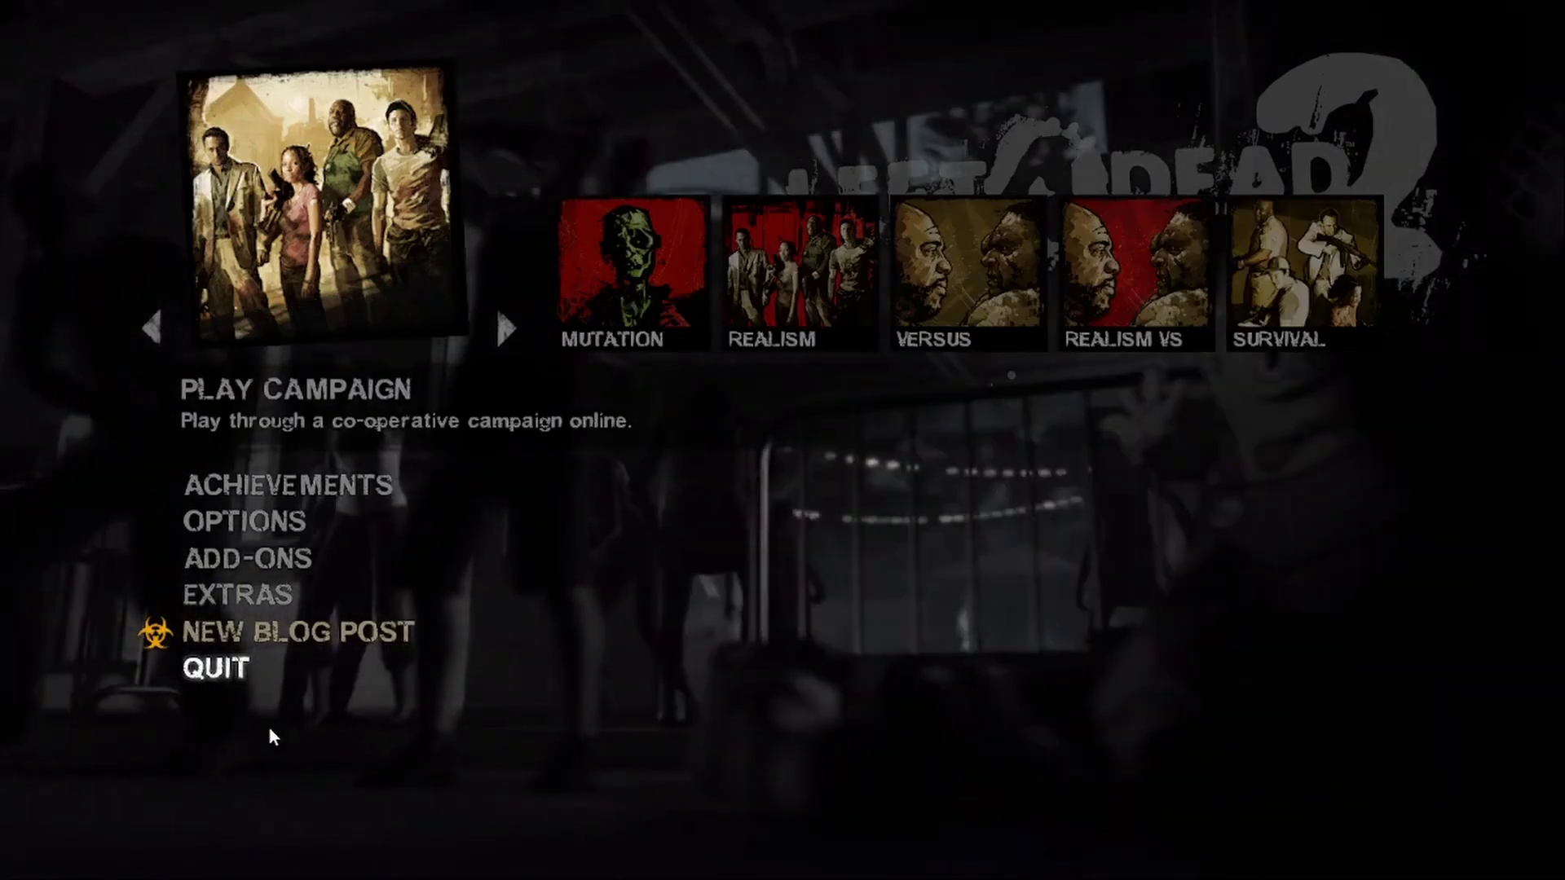
click(218, 665)
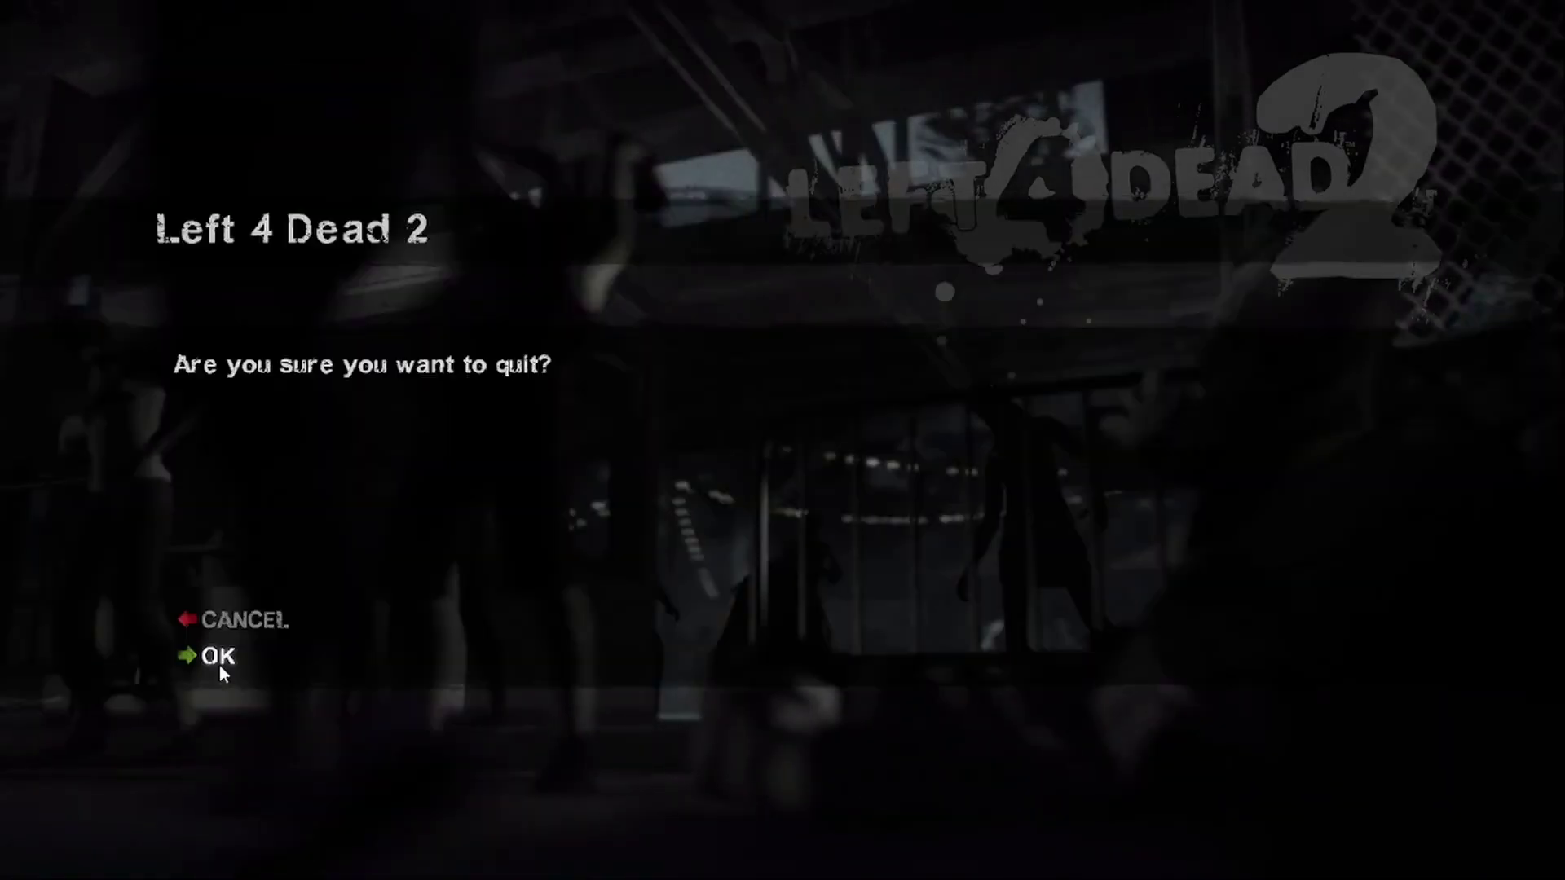
click(226, 667)
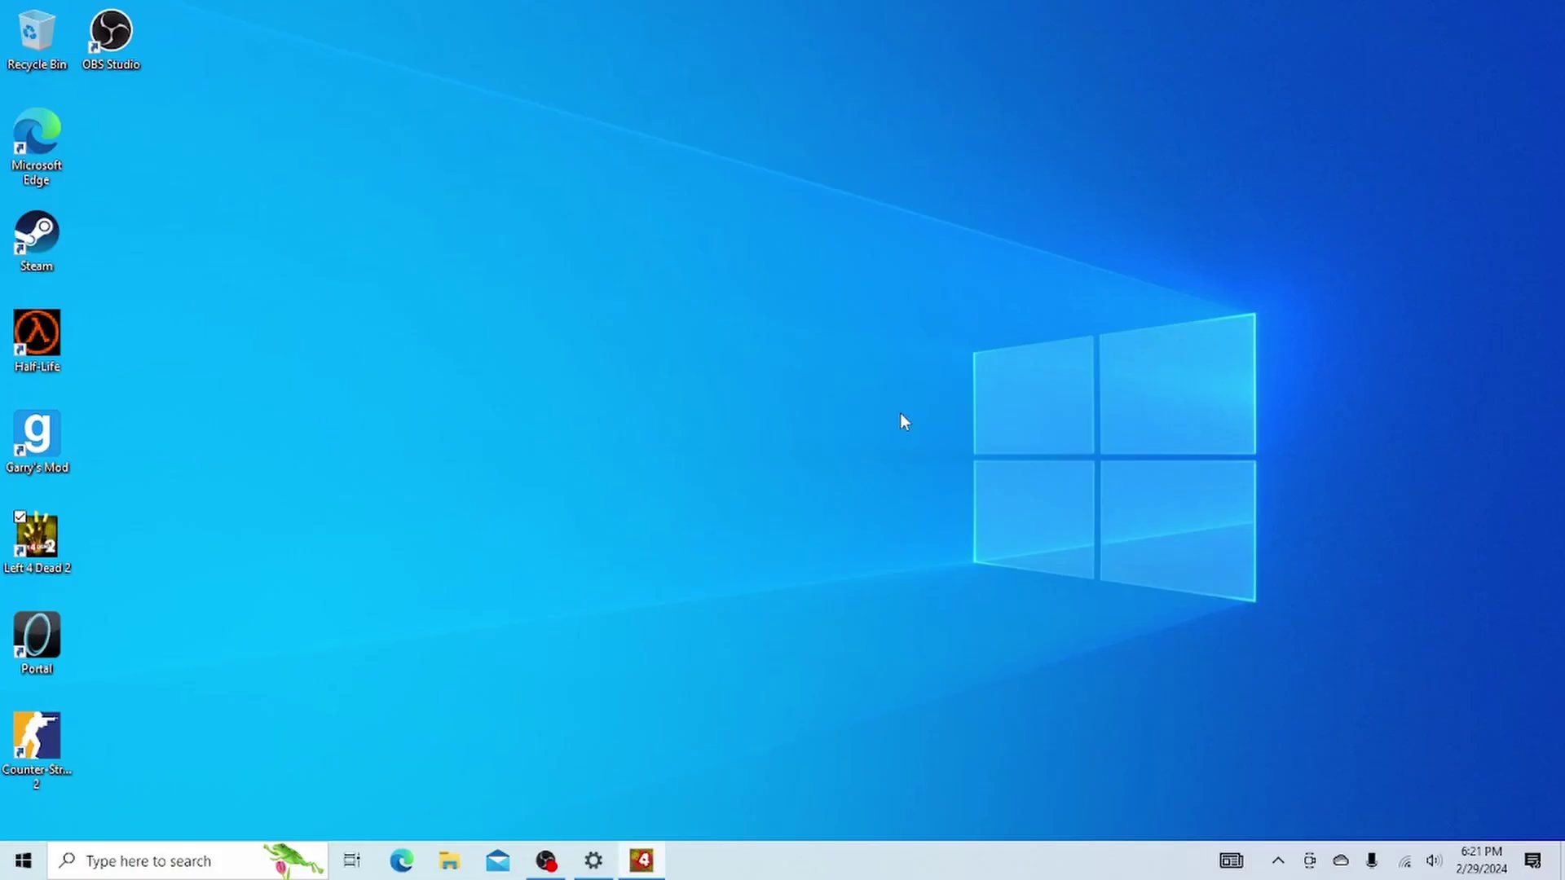
Step: Check OBS from the taskbar, then select the Counter-Strike 2 desktop shortcut
click(538, 859)
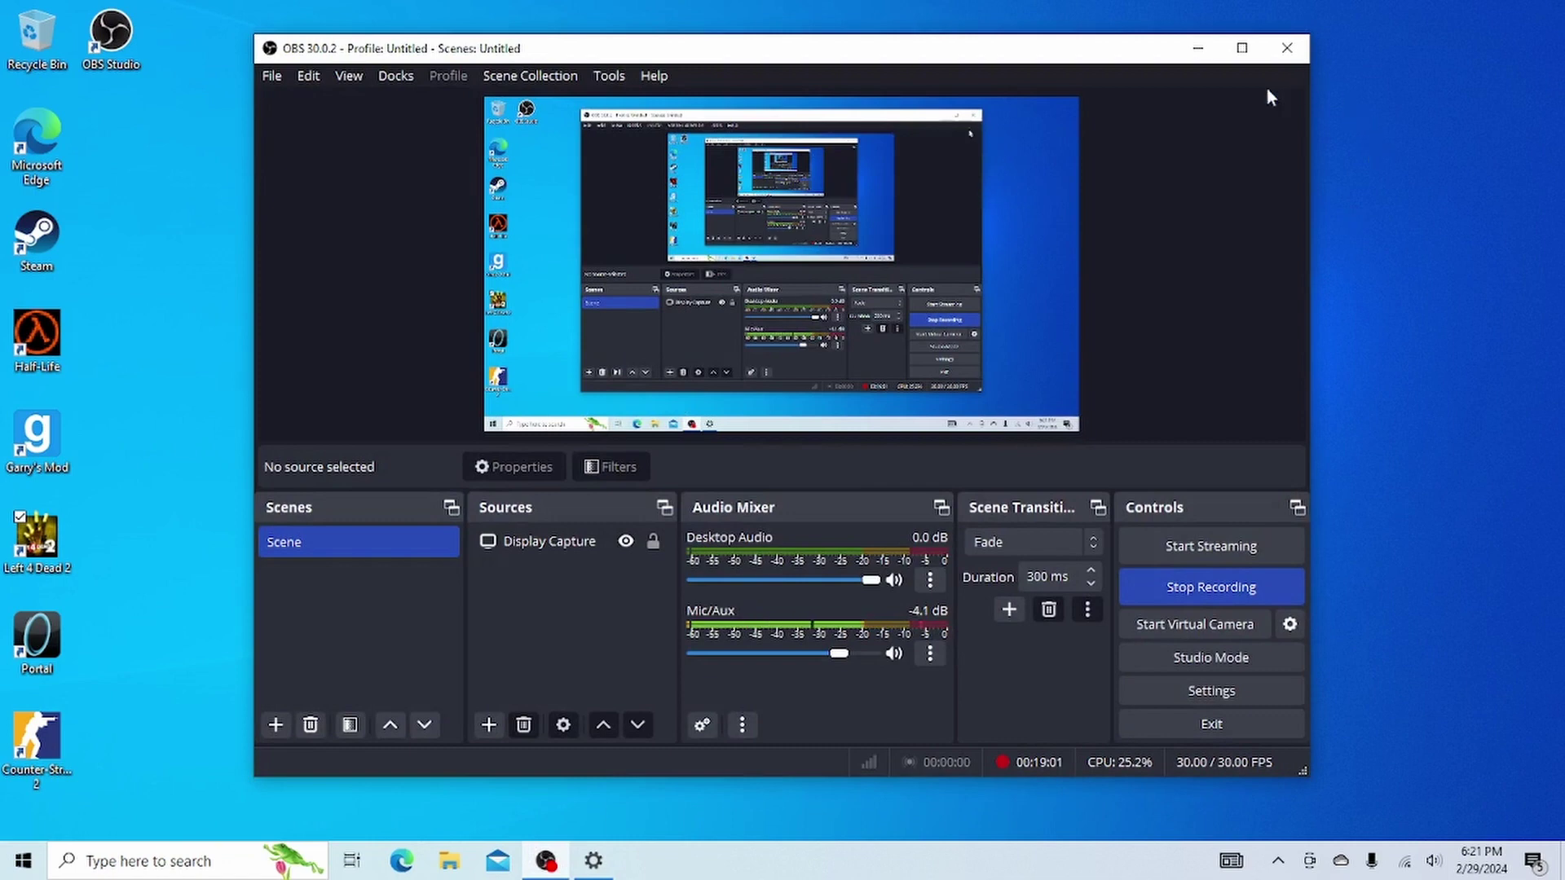
click(1198, 50)
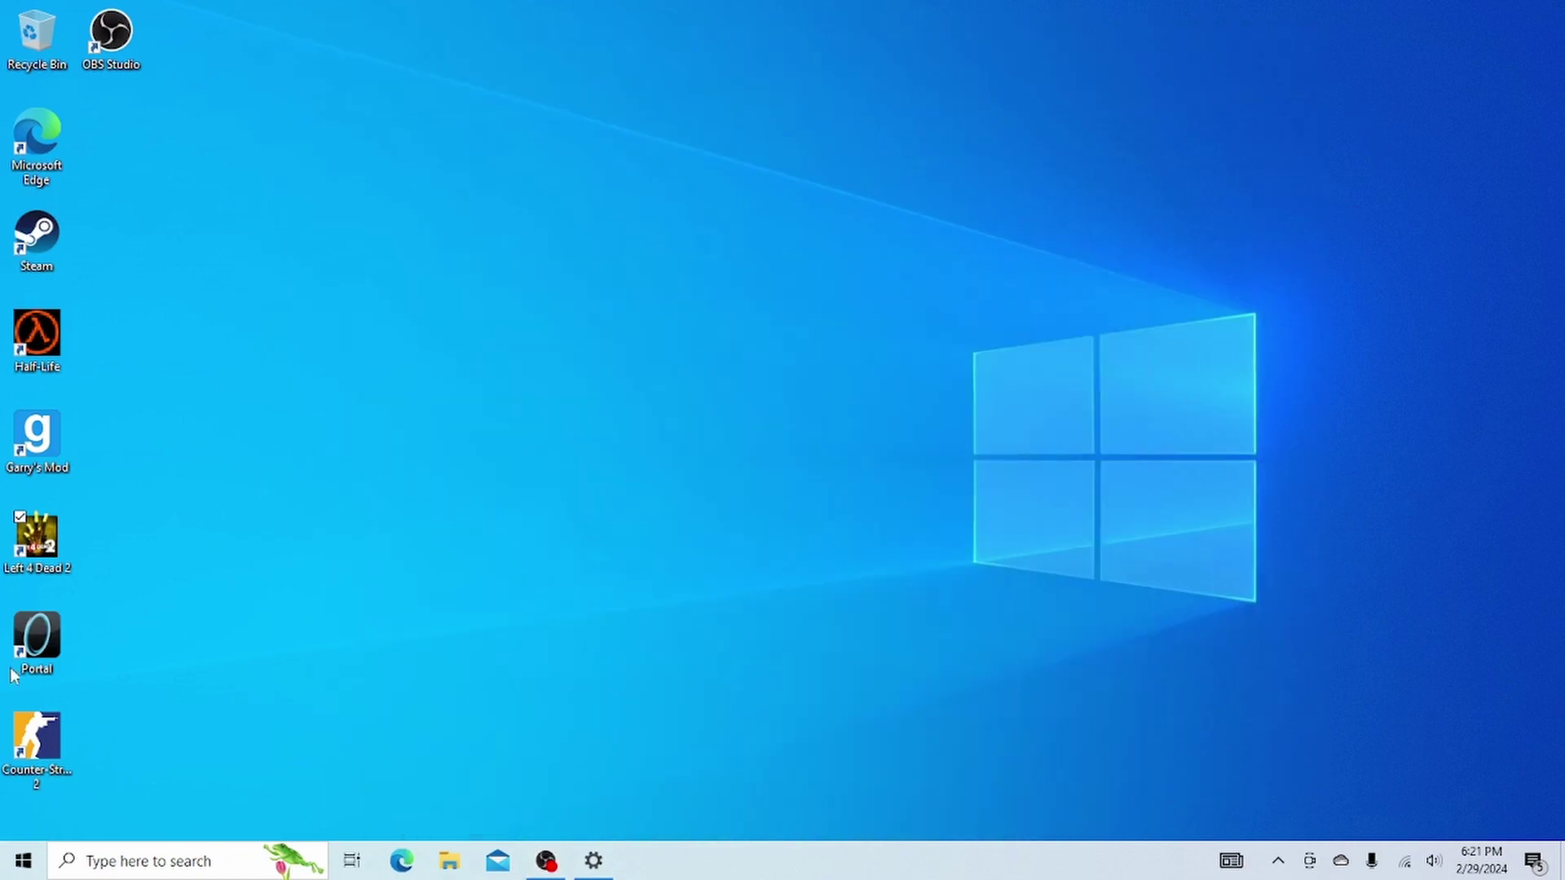
click(53, 740)
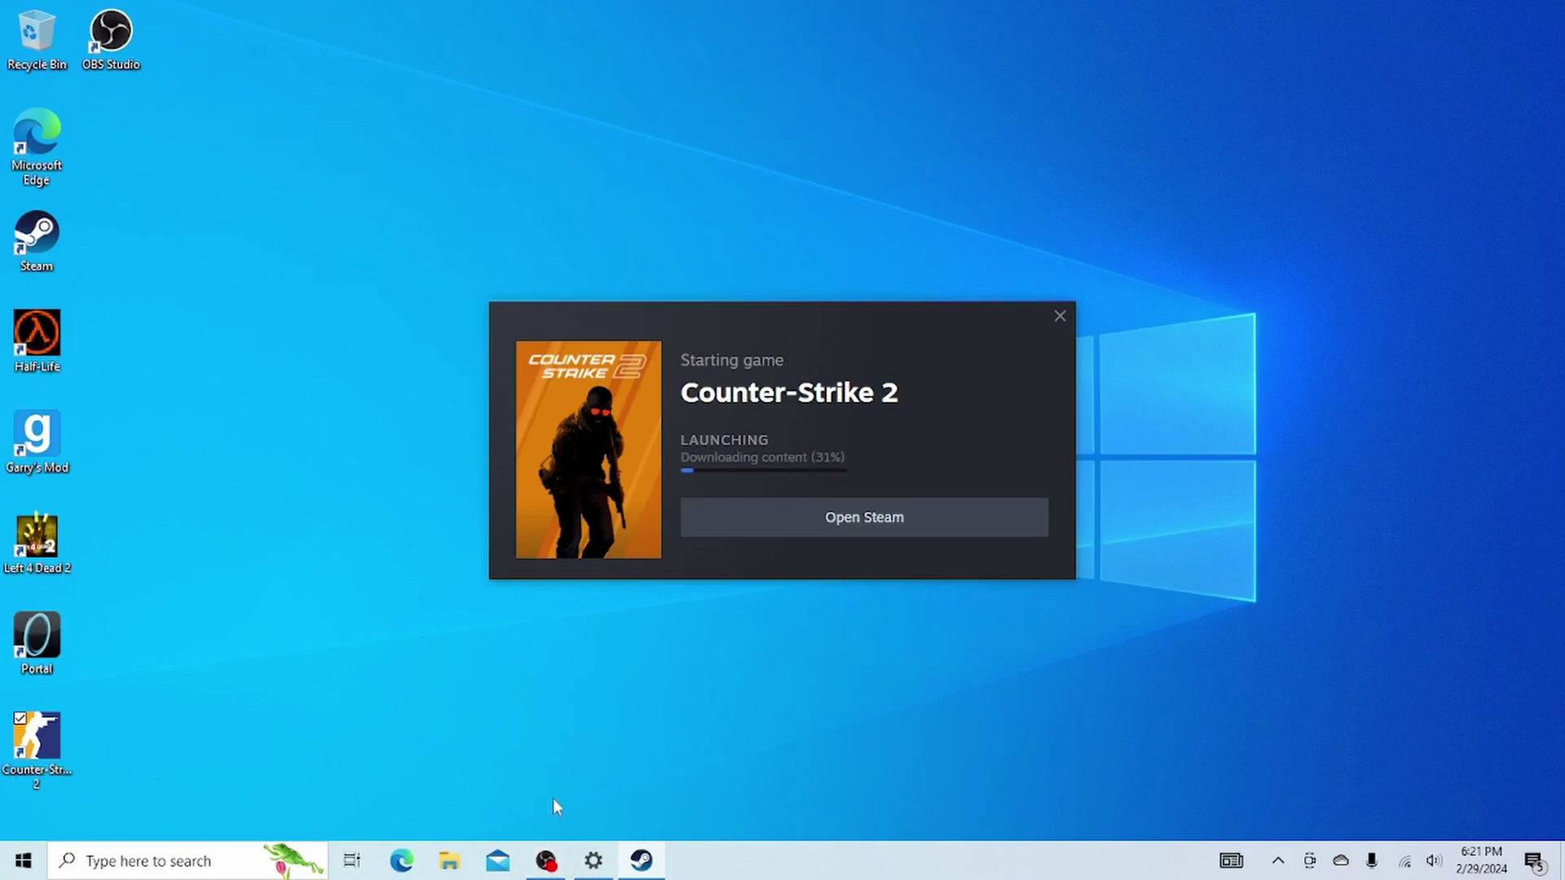
Step: Toggle the OBS window from the taskbar until Counter-Strike 2 shows its Valve logo
click(540, 862)
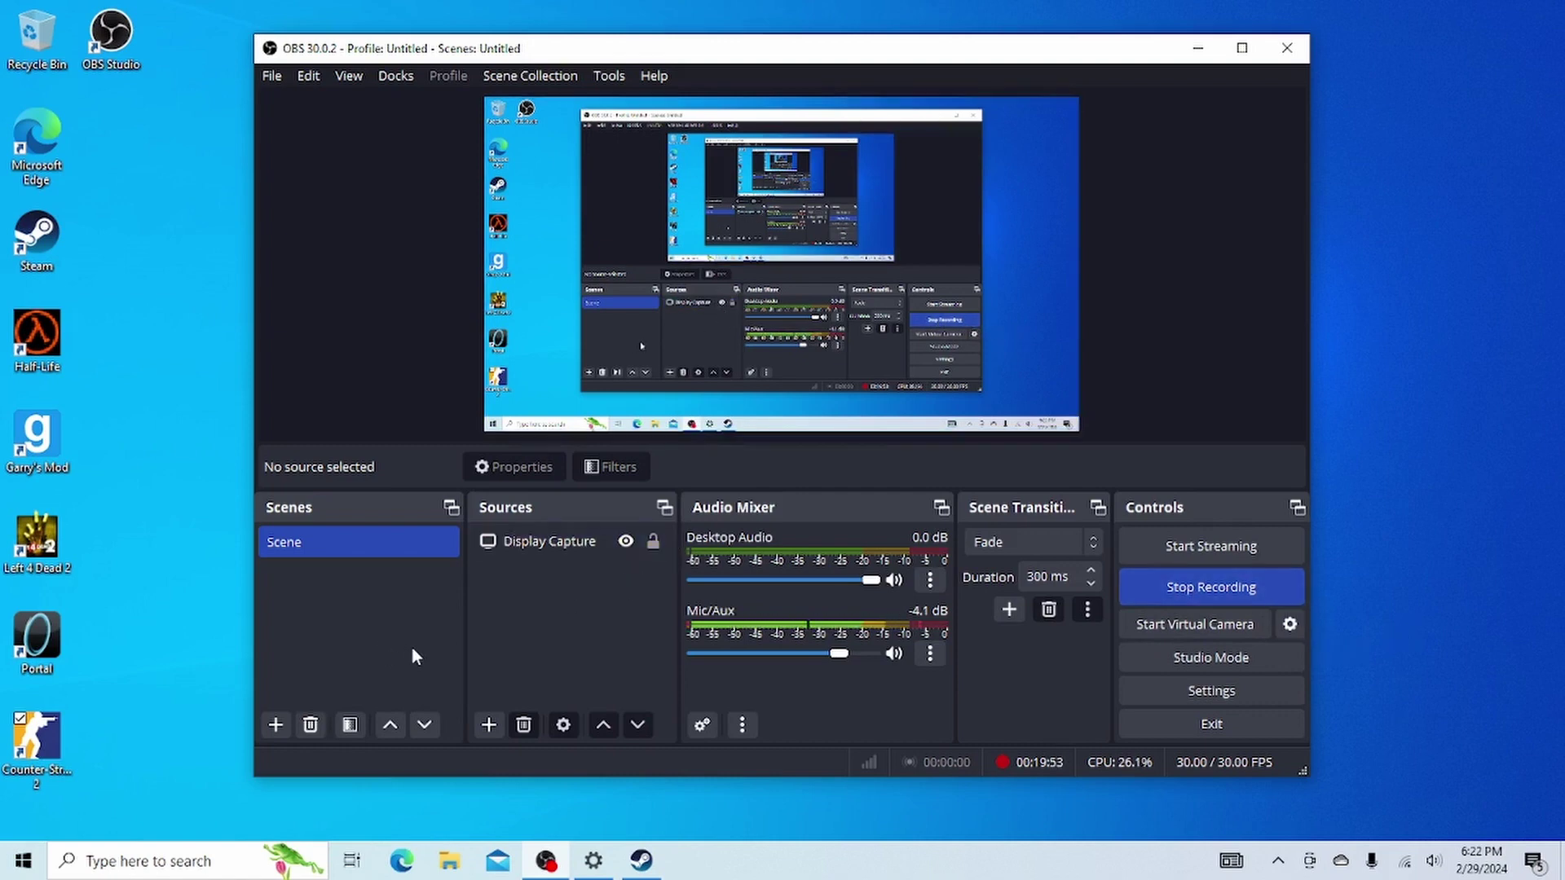
click(1199, 49)
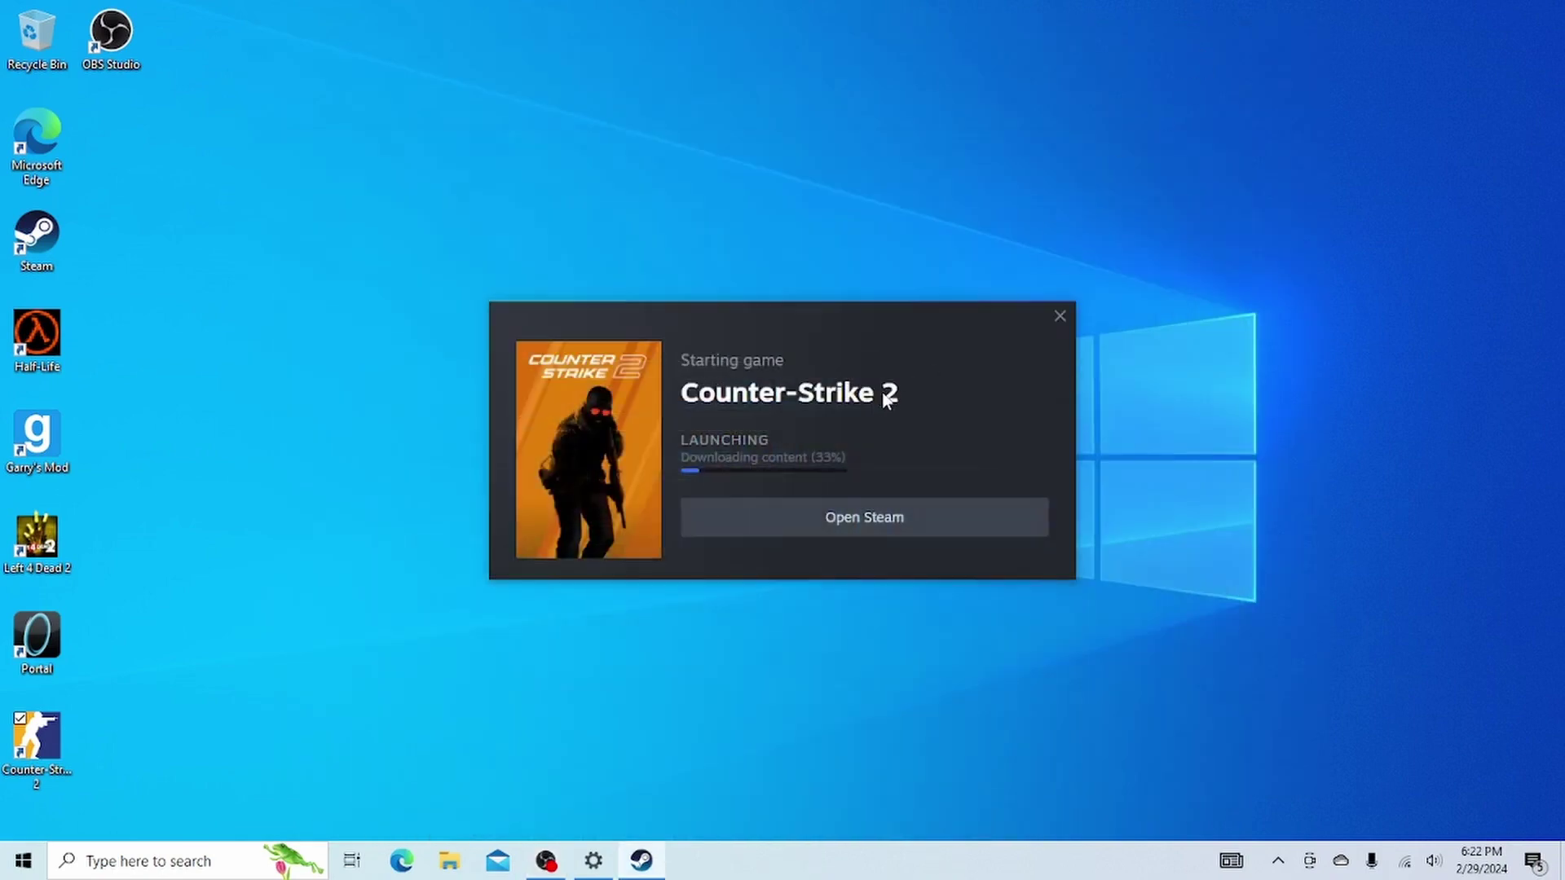
click(546, 861)
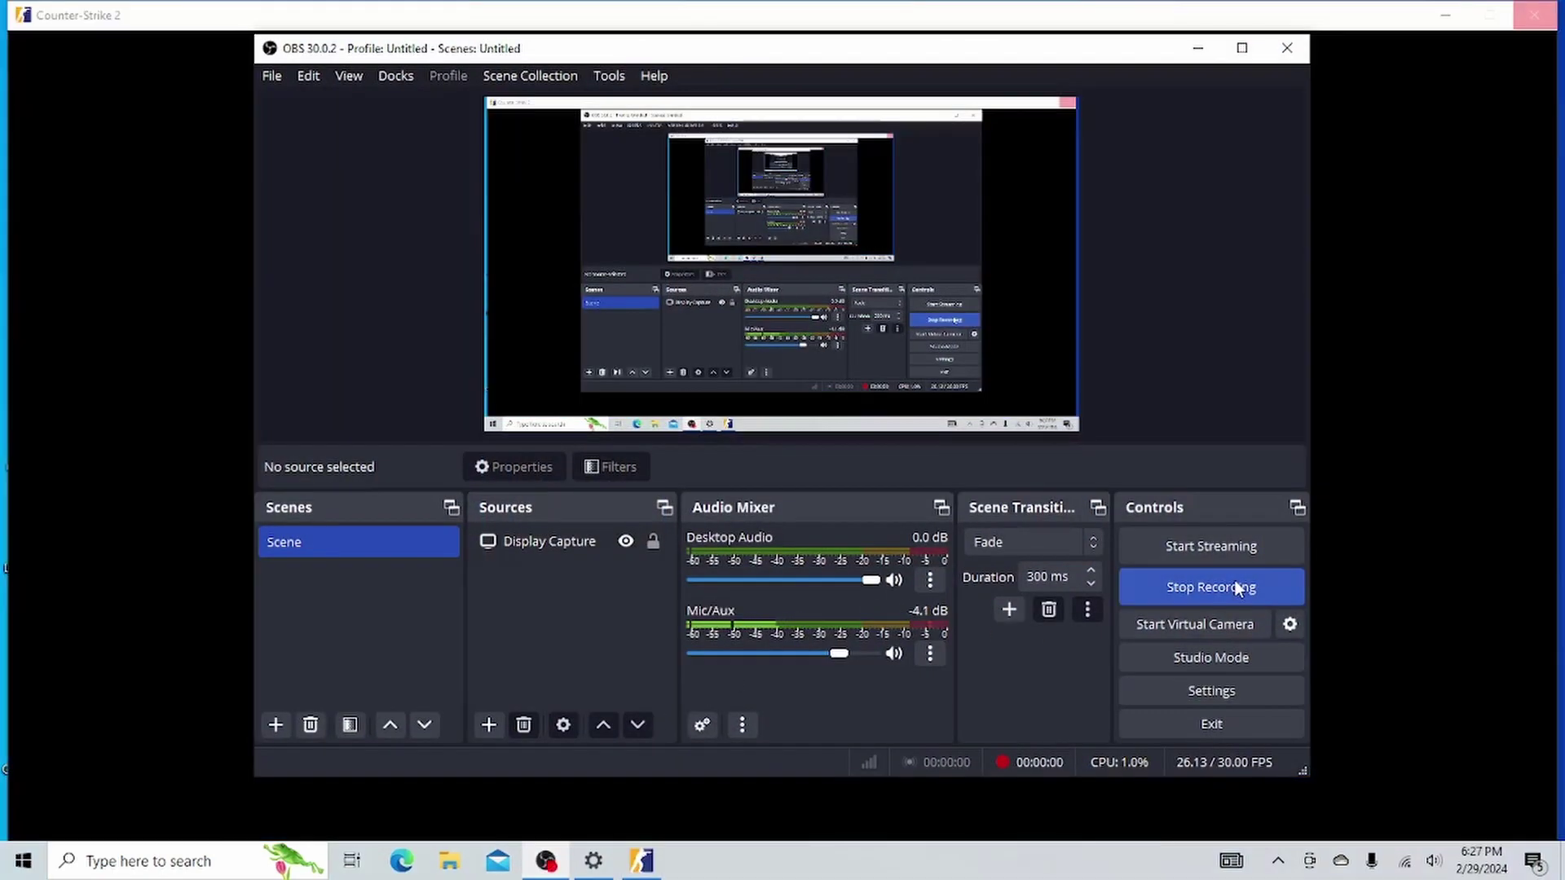
click(1198, 48)
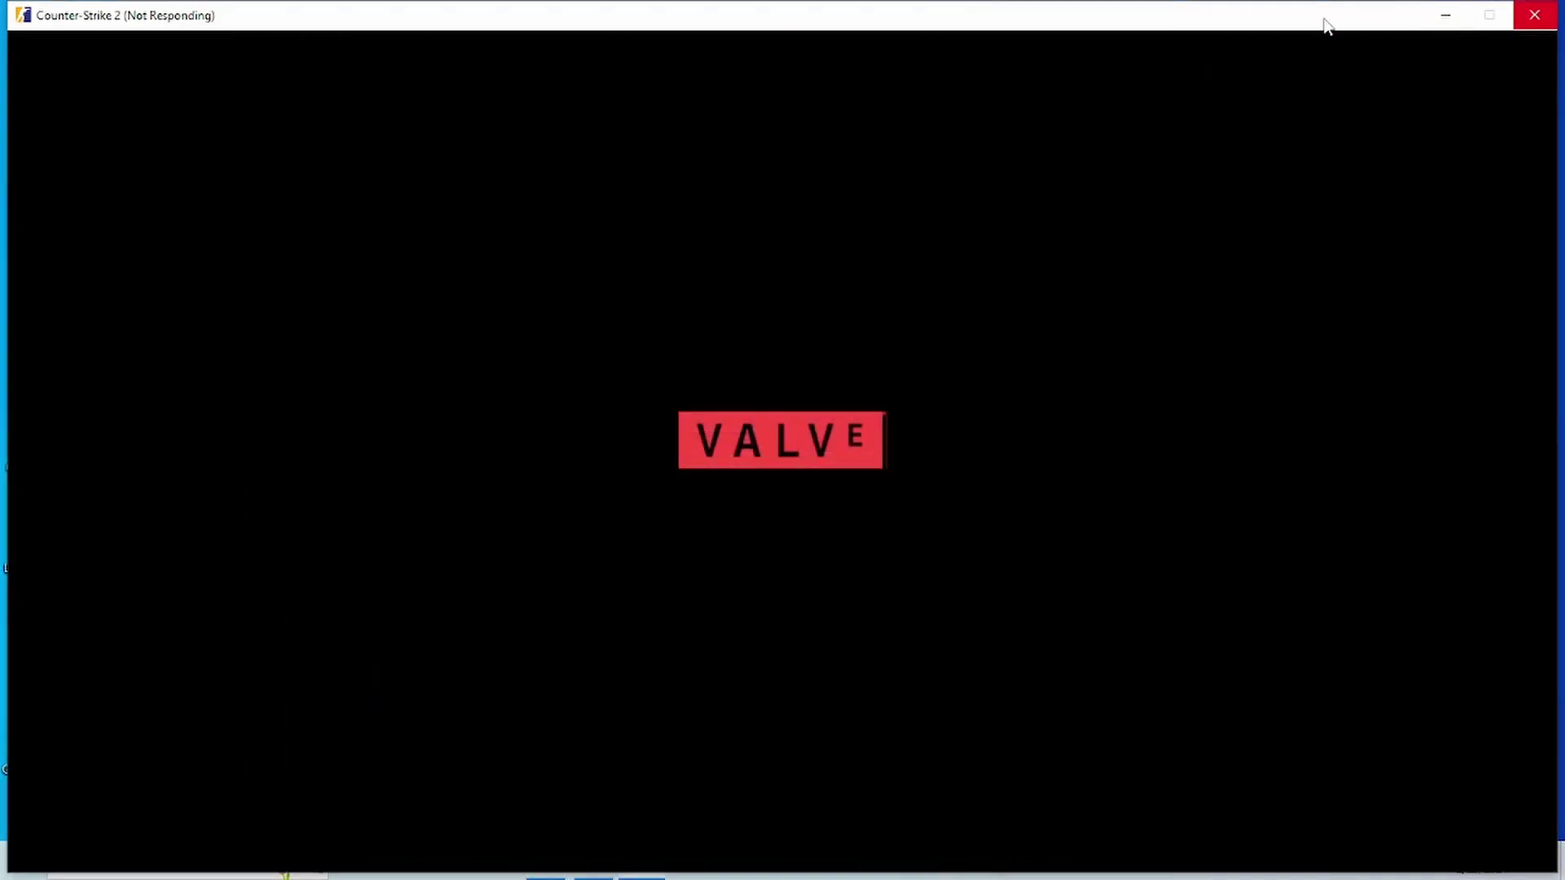
Step: Choose 'Close the program' on the Not Responding window, then relaunch from the desktop shortcut
mouse_move(1339, 6)
mouse_down()
mouse_move(1283, 157)
mouse_move(1239, 70)
mouse_up()
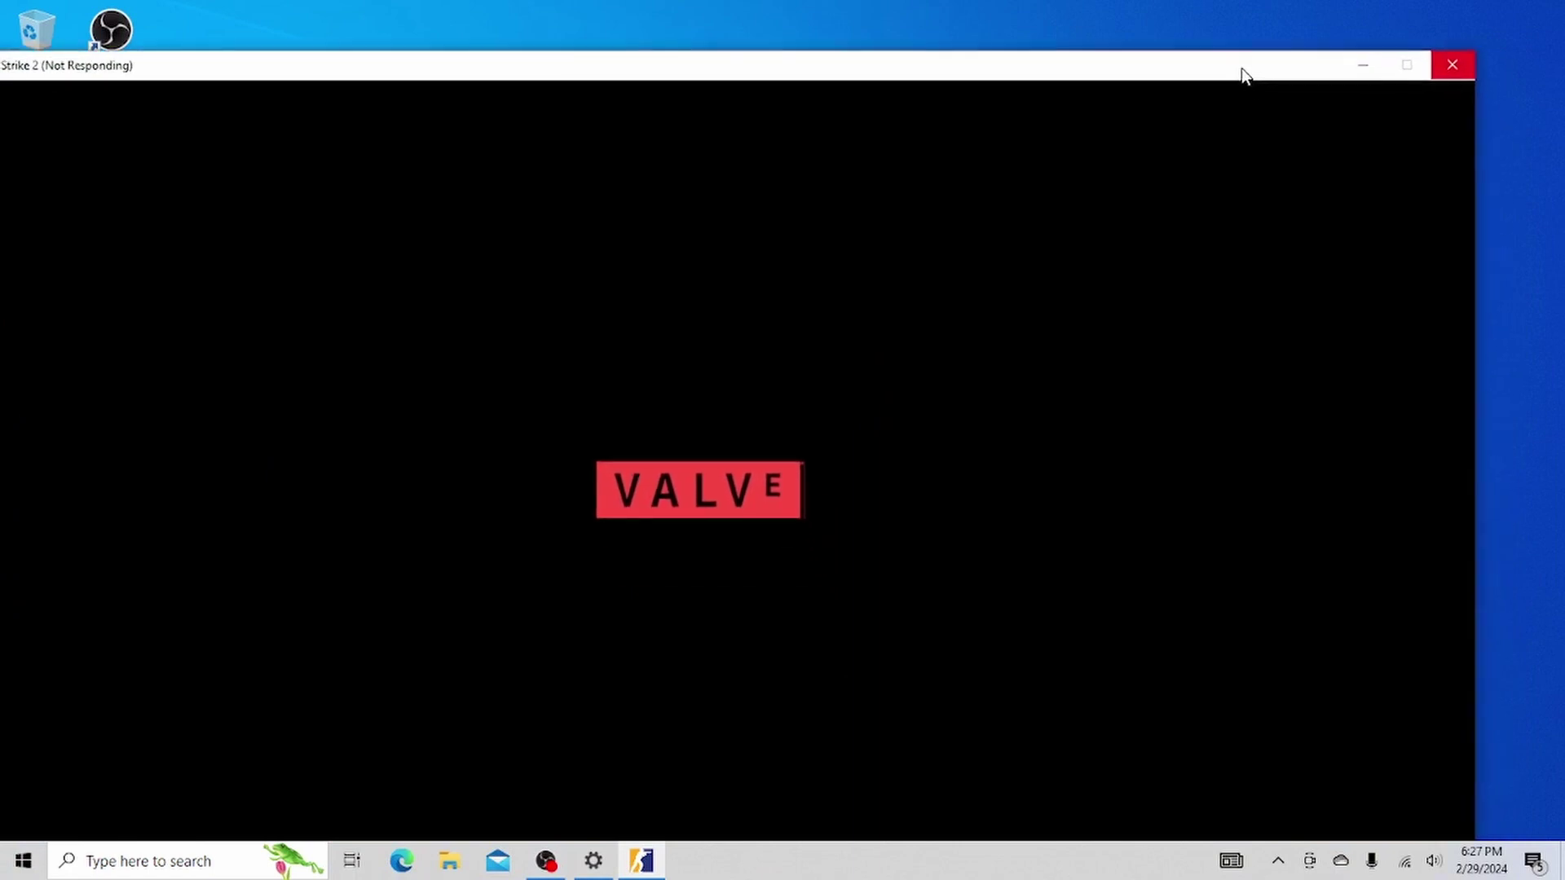
click(1452, 65)
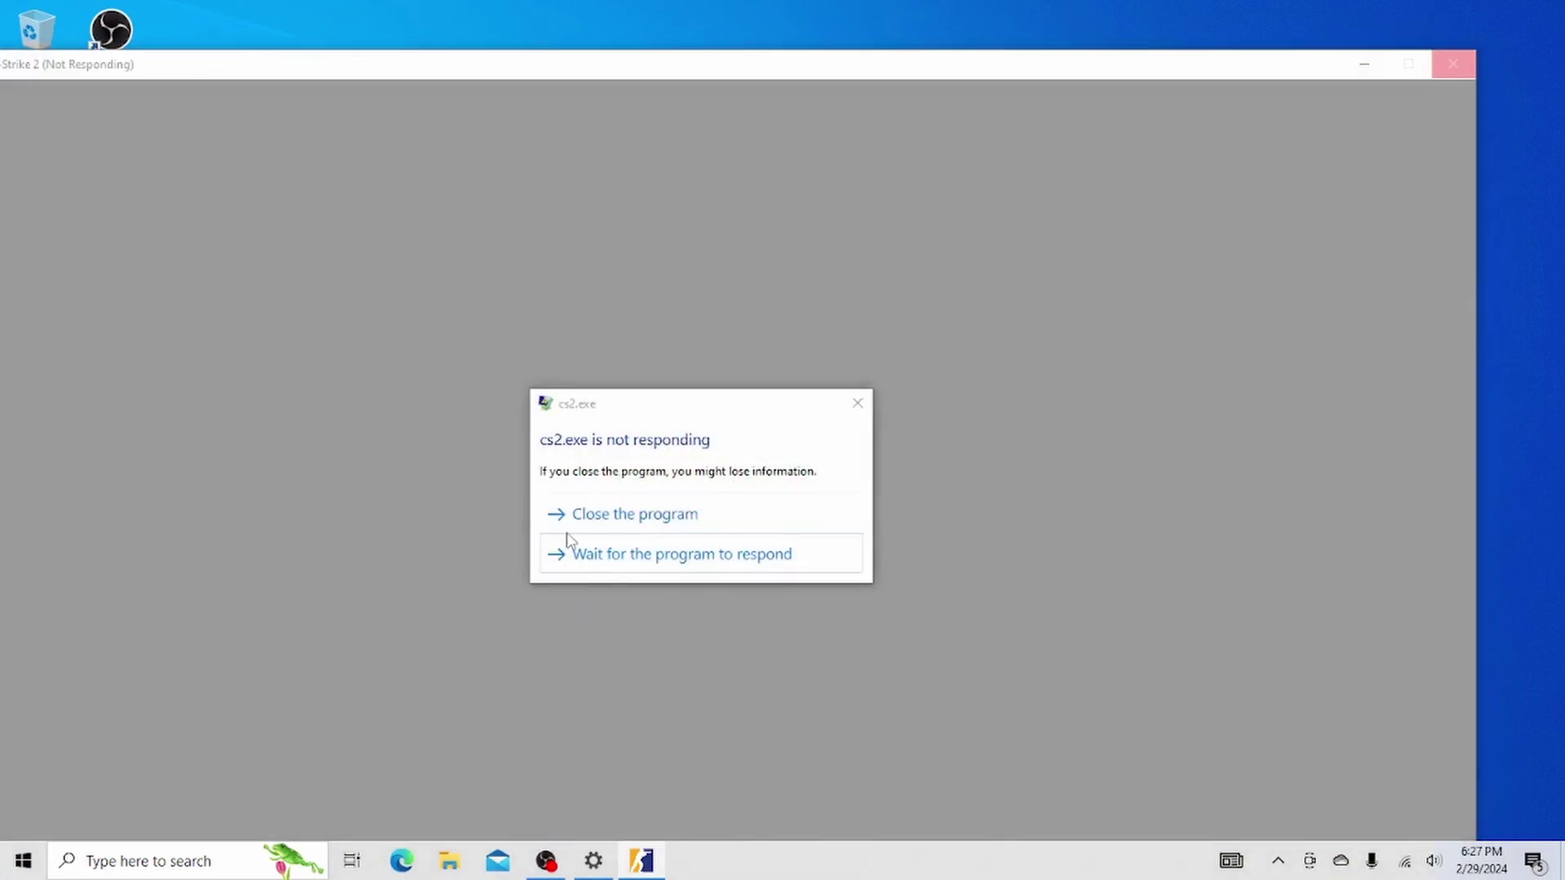
click(599, 528)
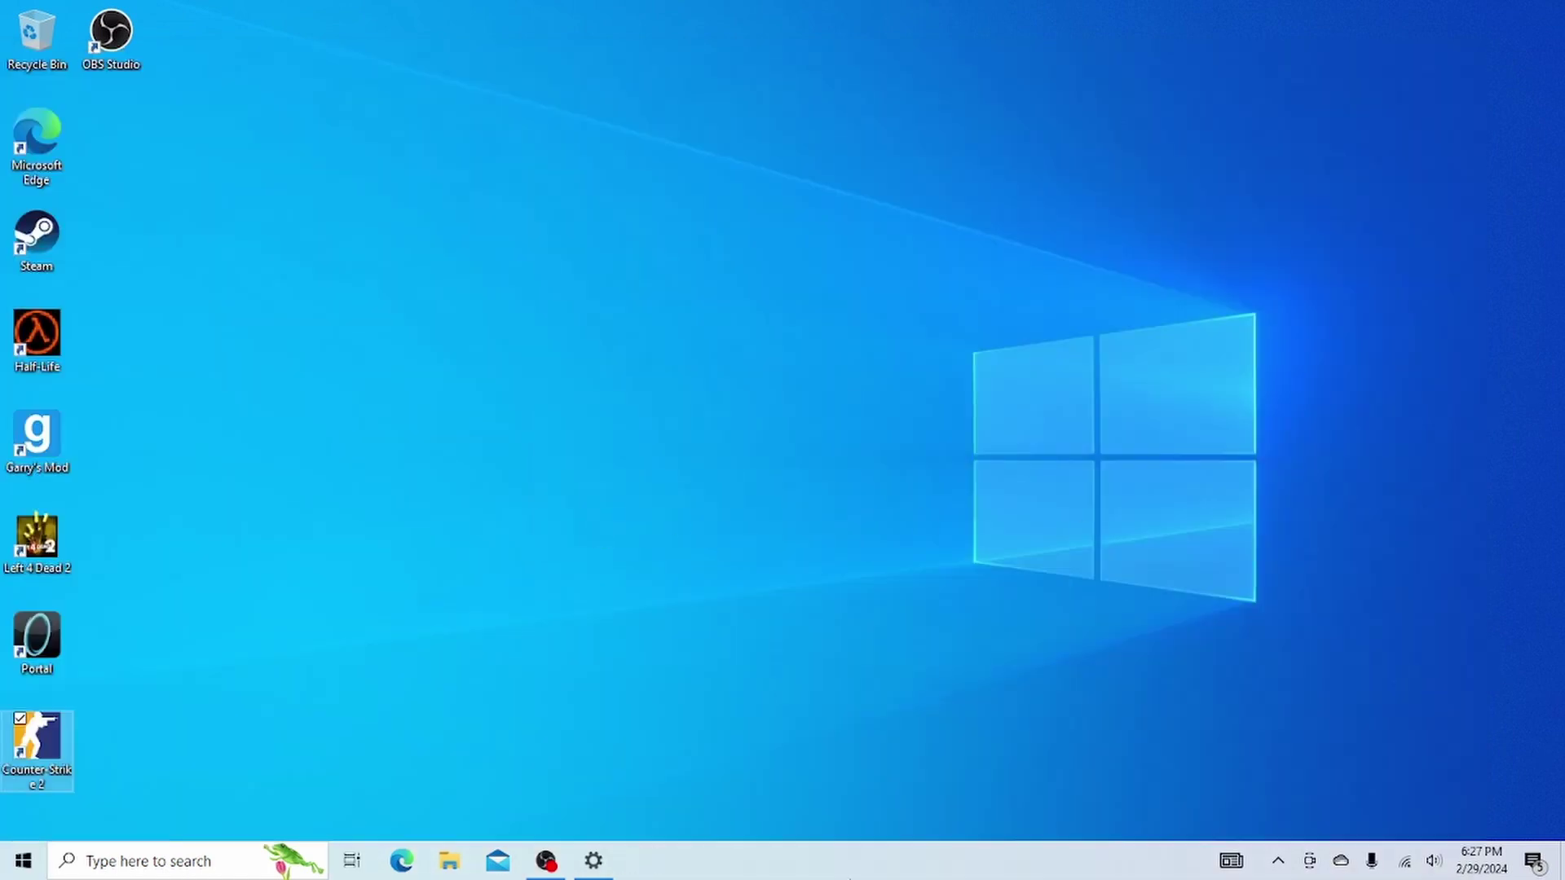
double_click(38, 742)
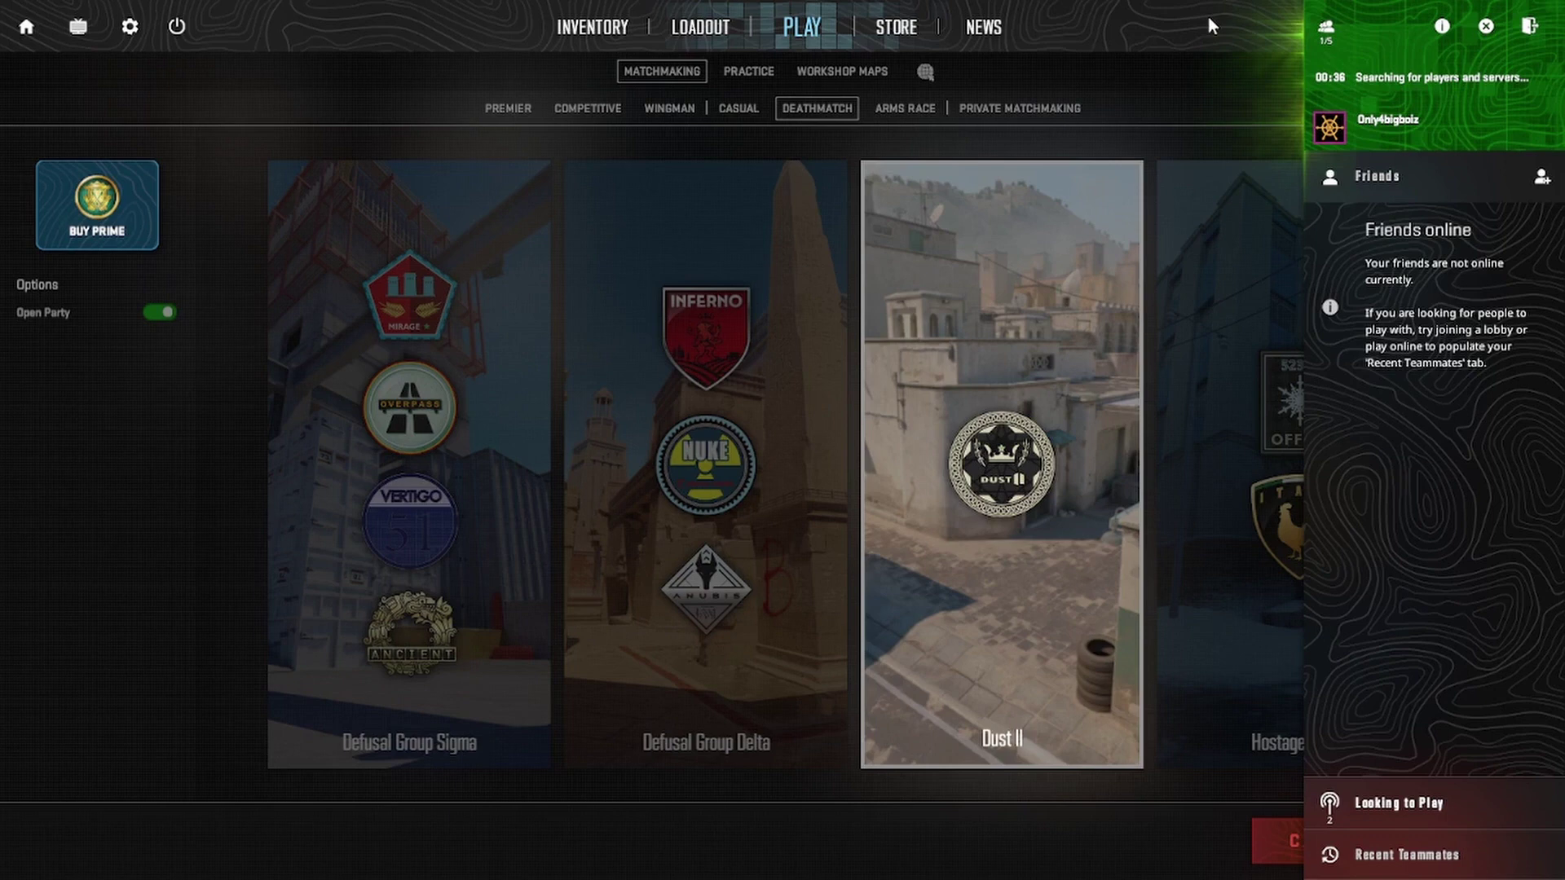
Step: Open the Windows Start menu over the running Dust II Deathmatch search
key(super)
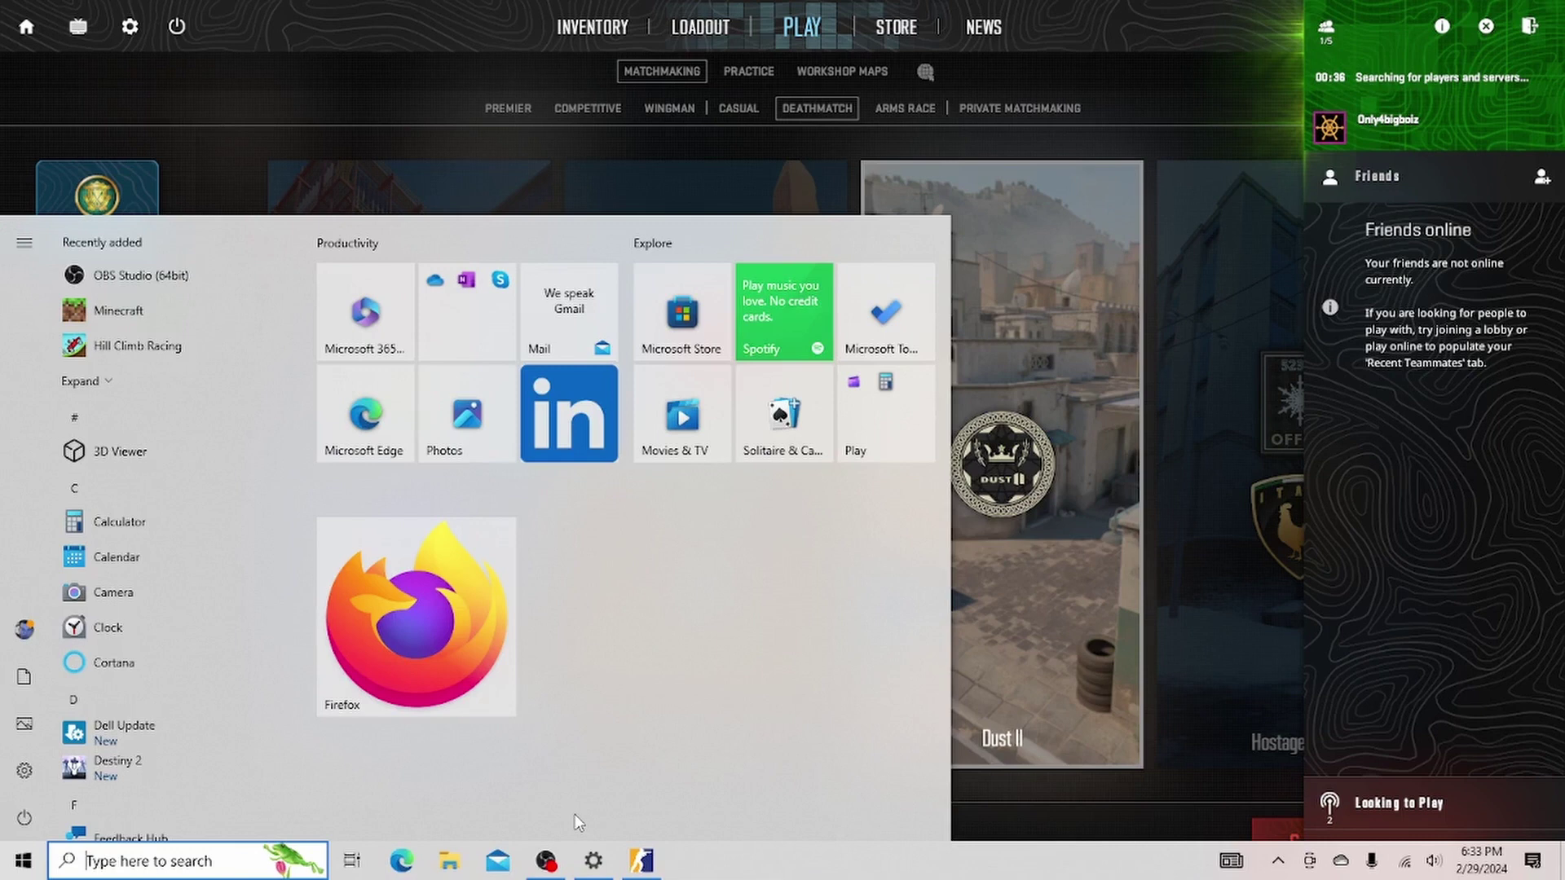